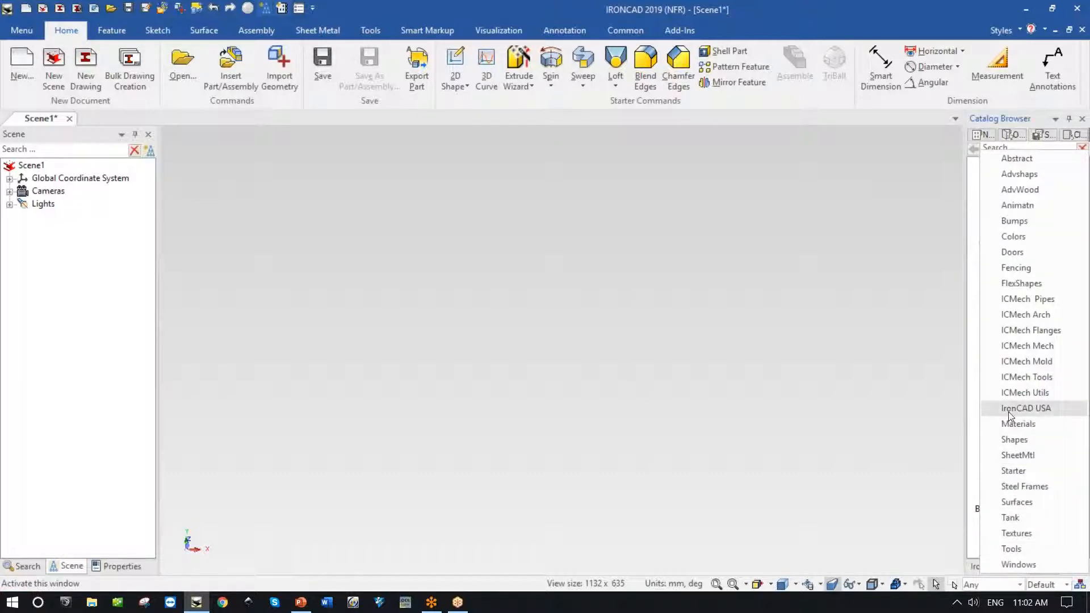
# Step: Insert the Rough Sketch item from the IronCAD USA catalog into the scene and bring up the Starter catalog
pyautogui.click(1009, 411)
pyautogui.moveTo(1050, 290)
pyautogui.mouseDown()
pyautogui.moveTo(1046, 300)
pyautogui.moveTo(585, 360)
pyautogui.moveTo(573, 348)
pyautogui.mouseUp()
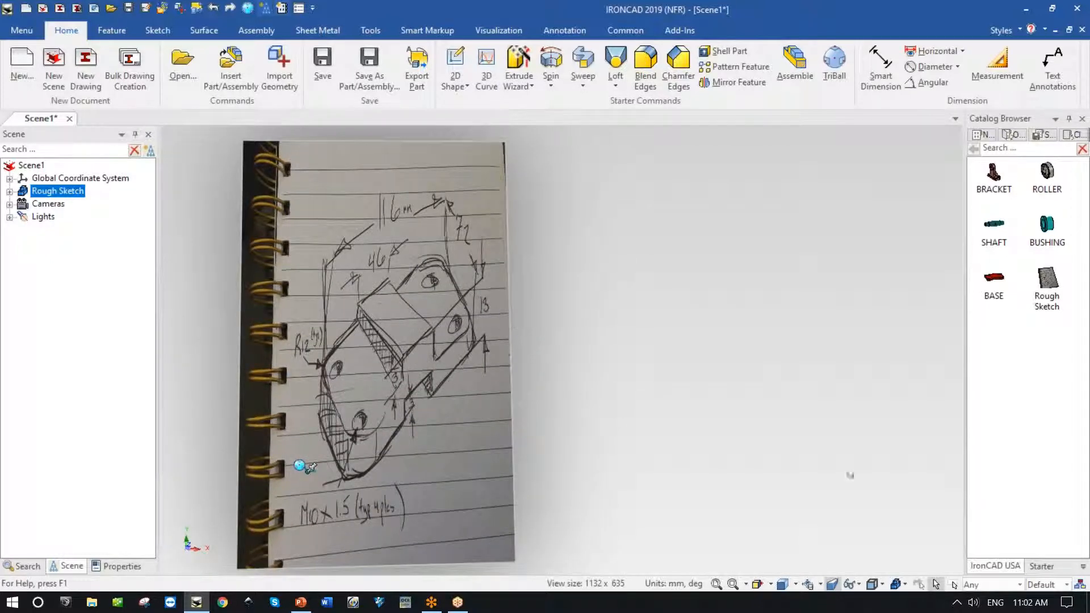
pyautogui.click(1038, 566)
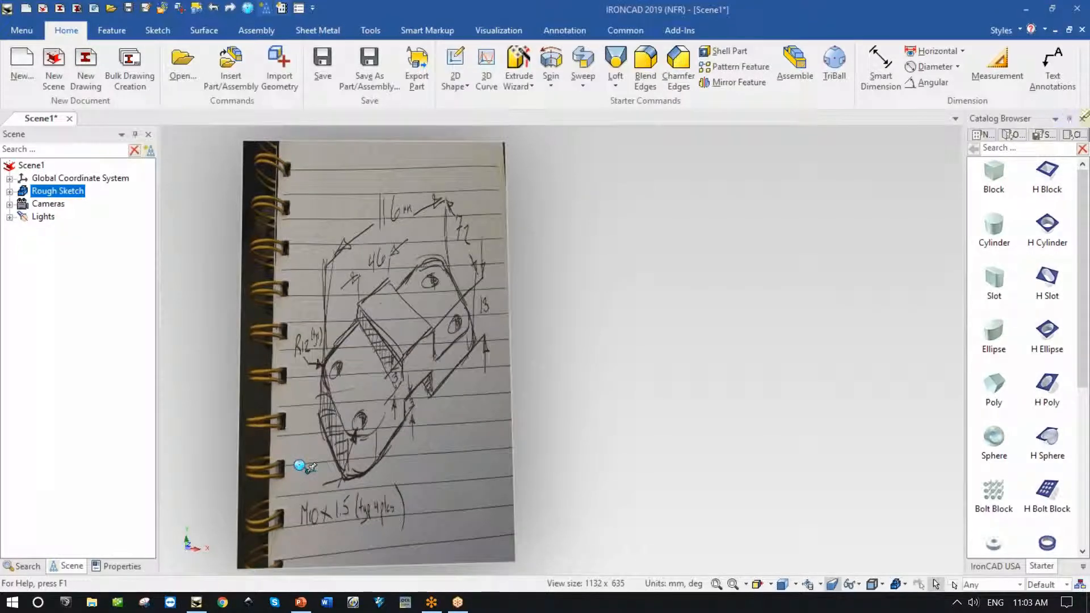
pyautogui.moveTo(905, 118)
pyautogui.mouseDown()
pyautogui.moveTo(934, 552)
pyautogui.moveTo(1067, 546)
pyautogui.moveTo(1083, 98)
pyautogui.mouseUp()
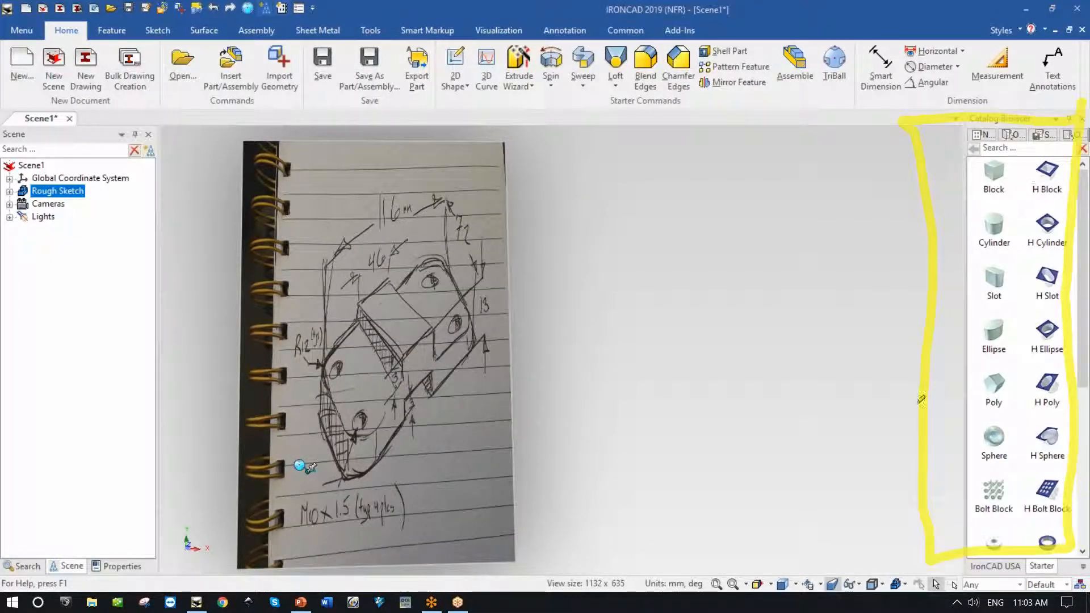
pyautogui.moveTo(1054, 538)
pyautogui.mouseDown()
pyautogui.moveTo(381, 510)
pyautogui.moveTo(147, 514)
pyautogui.moveTo(164, 567)
pyautogui.mouseUp()
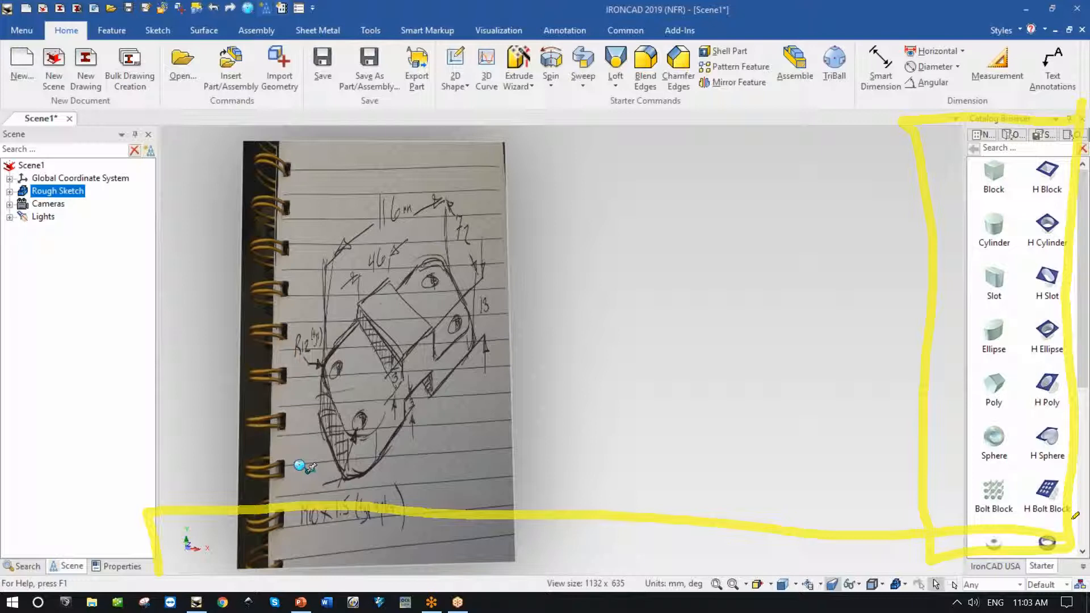
pyautogui.press('Escape')
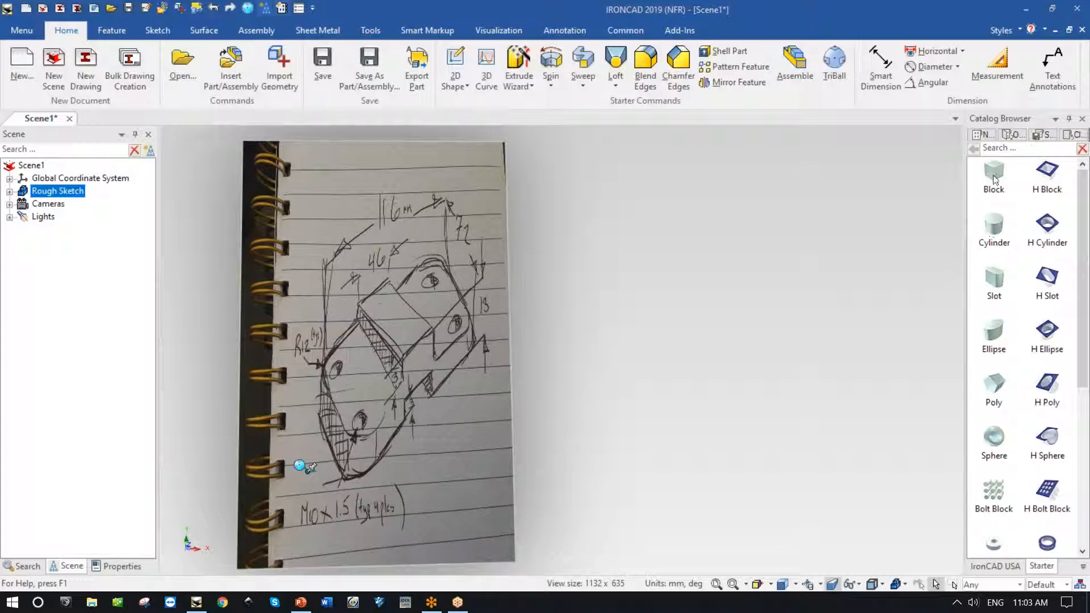
# Step: Place a Block in the empty space beside the rough sketch and stretch its width to about 25.6 mm
pyautogui.moveTo(1083, 265)
pyautogui.mouseDown()
pyautogui.moveTo(1082, 414)
pyautogui.moveTo(1082, 265)
pyautogui.mouseUp()
pyautogui.moveTo(986, 185); pyautogui.dragTo(642, 361)
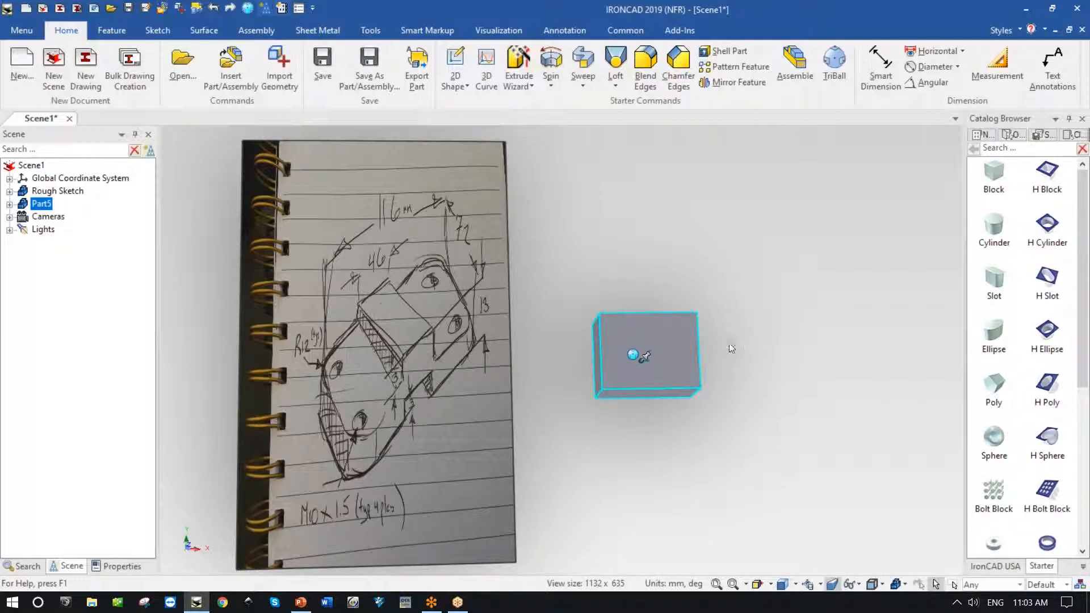
pyautogui.click(682, 344)
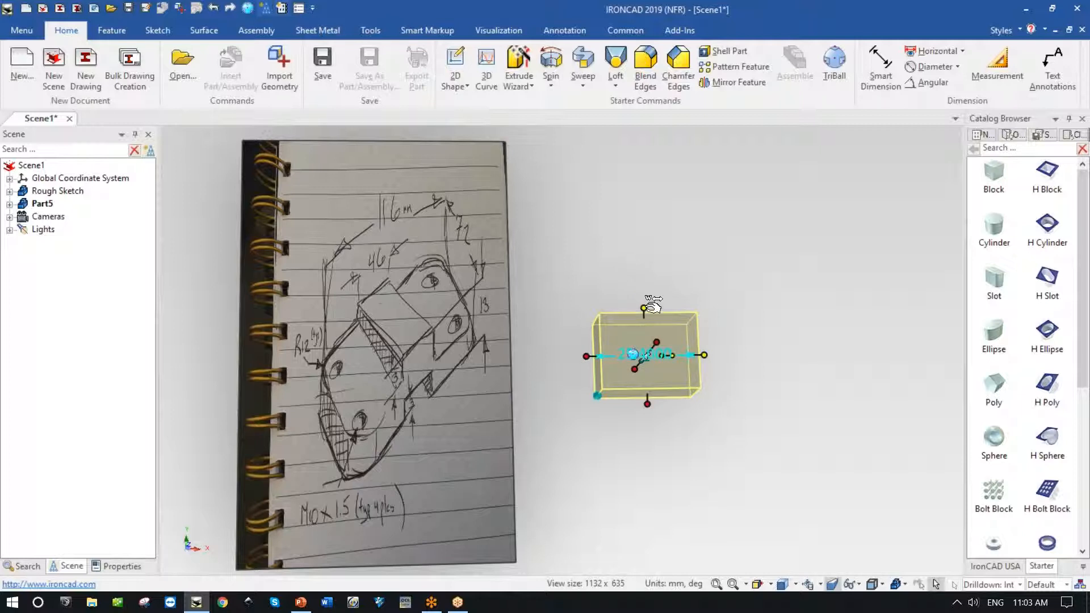
pyautogui.moveTo(649, 304)
pyautogui.mouseDown()
pyautogui.moveTo(648, 180)
pyautogui.moveTo(635, 230)
pyautogui.moveTo(636, 283)
pyautogui.moveTo(647, 282)
pyautogui.mouseUp()
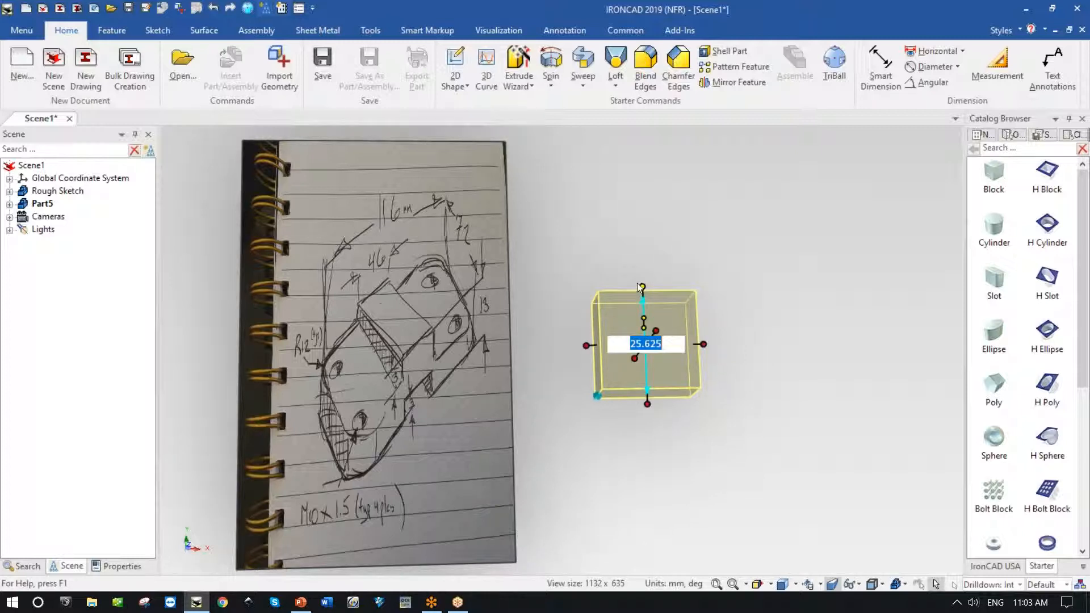
# Step: Edit the block's sizebox to a length of 116, a width of 72 and a height of 13 mm
pyautogui.rightClick(643, 287)
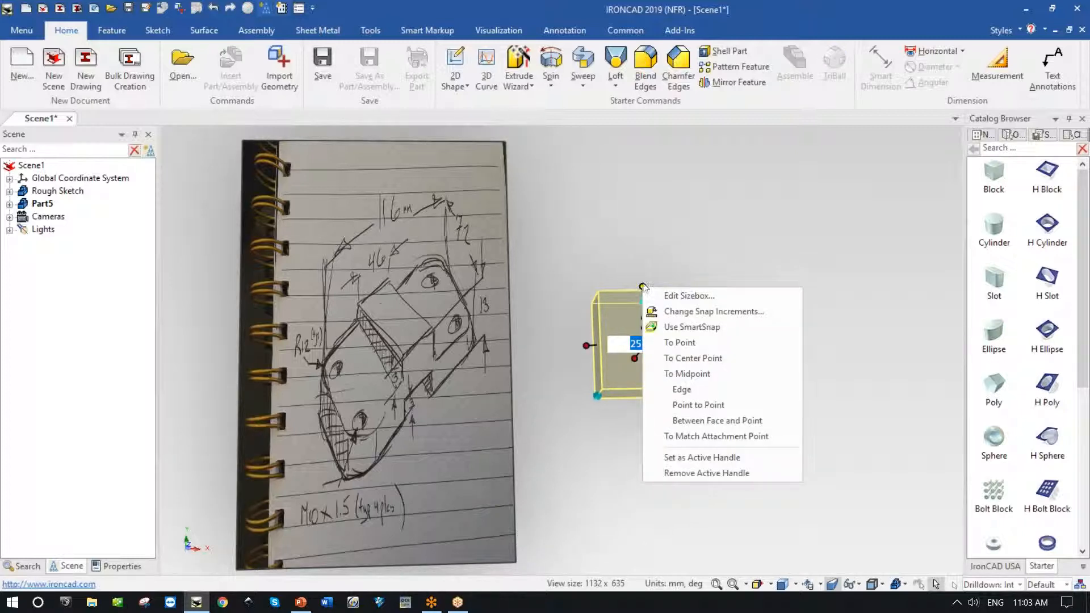
pyautogui.click(673, 296)
pyautogui.moveTo(566, 263); pyautogui.dragTo(641, 255)
pyautogui.doubleClick(578, 276)
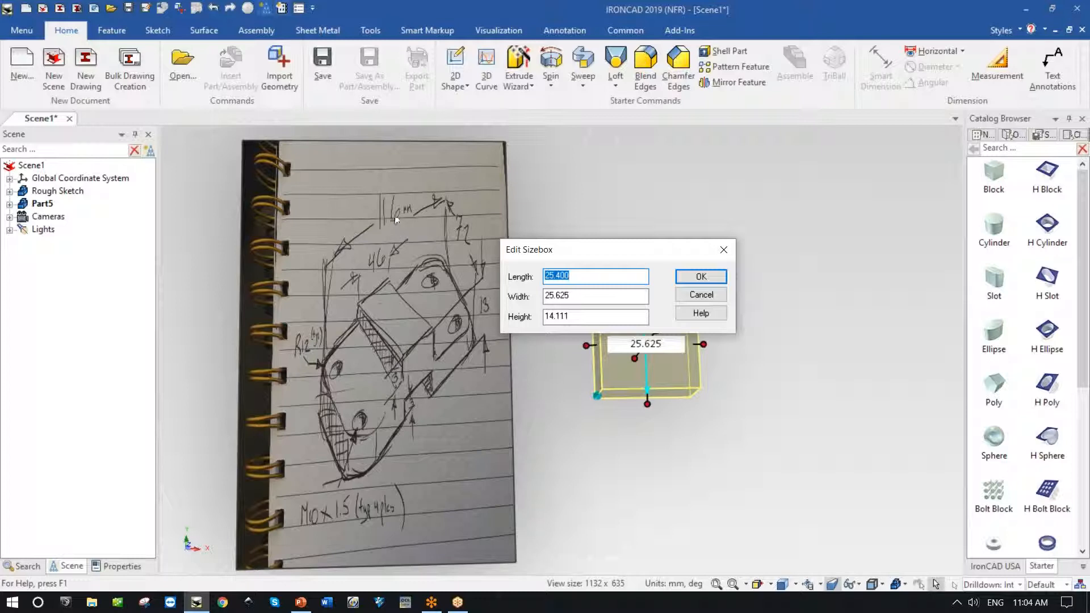
pyautogui.write('116')
pyautogui.press('Tab')
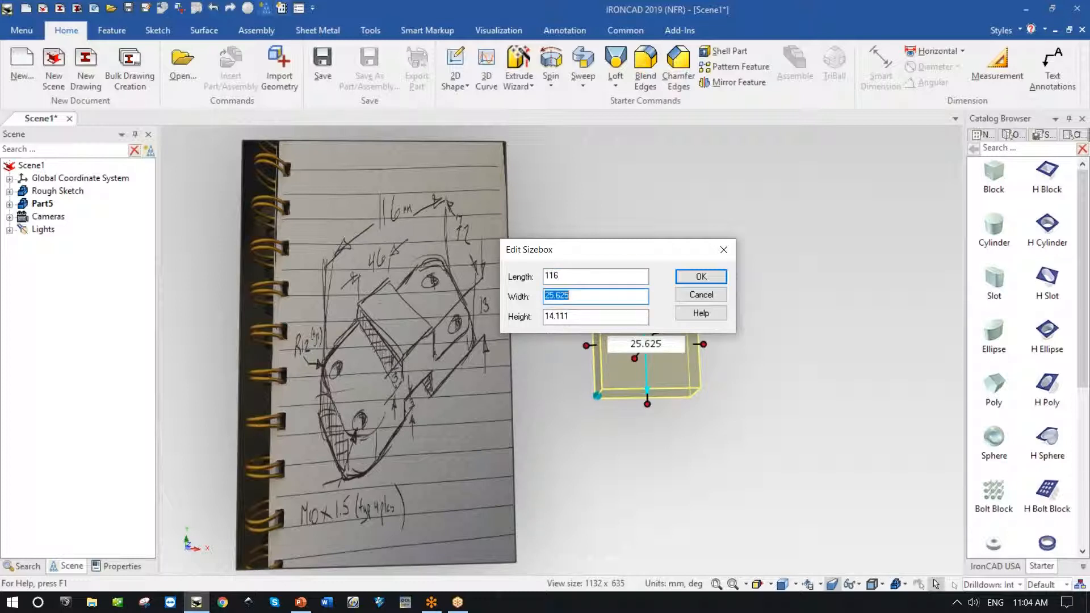
pyautogui.write('7')
pyautogui.press('Tab')
pyautogui.write('13')
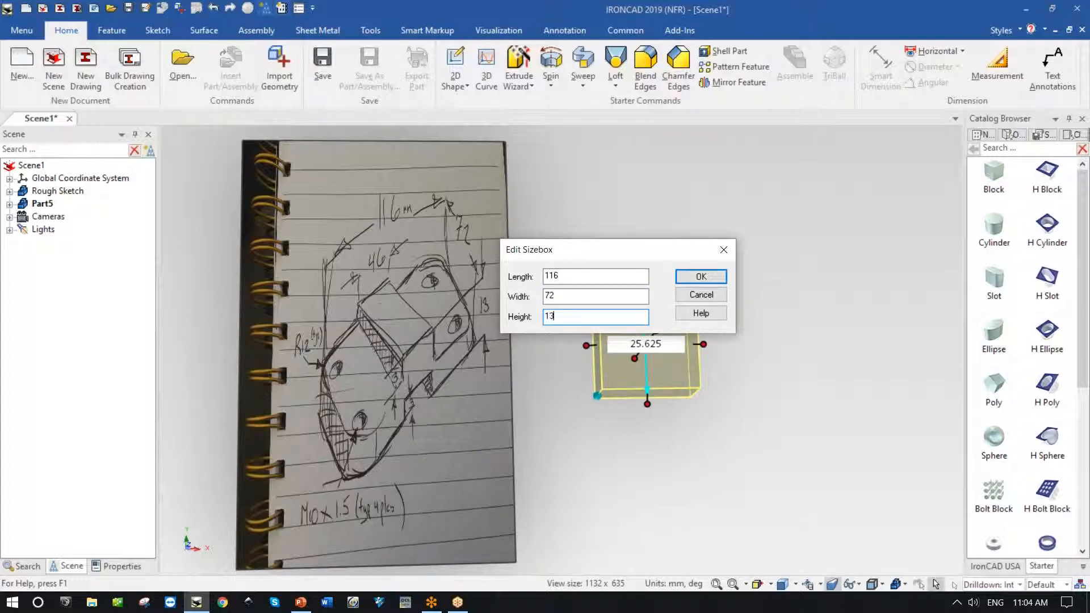
pyautogui.press('Return')
pyautogui.moveTo(695, 306)
pyautogui.mouseDown(button='middle')
pyautogui.moveTo(720, 355)
pyautogui.moveTo(773, 391)
pyautogui.mouseUp(button='middle')
pyautogui.click(771, 387)
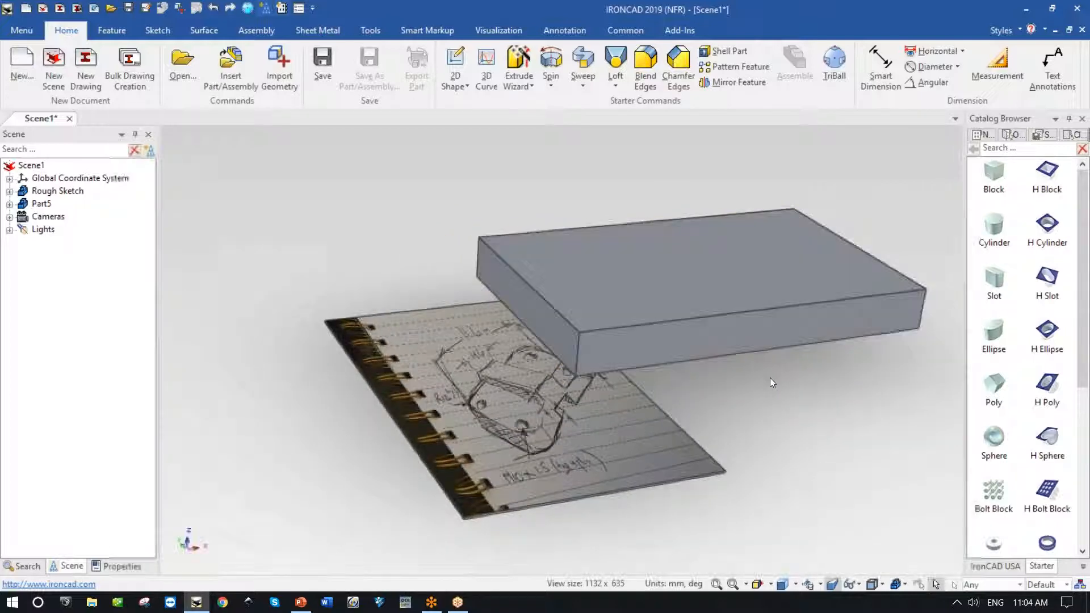
# Step: Use the TriBall to shift the rough sketch away from the block and raise it about 26 mm
pyautogui.click(498, 398)
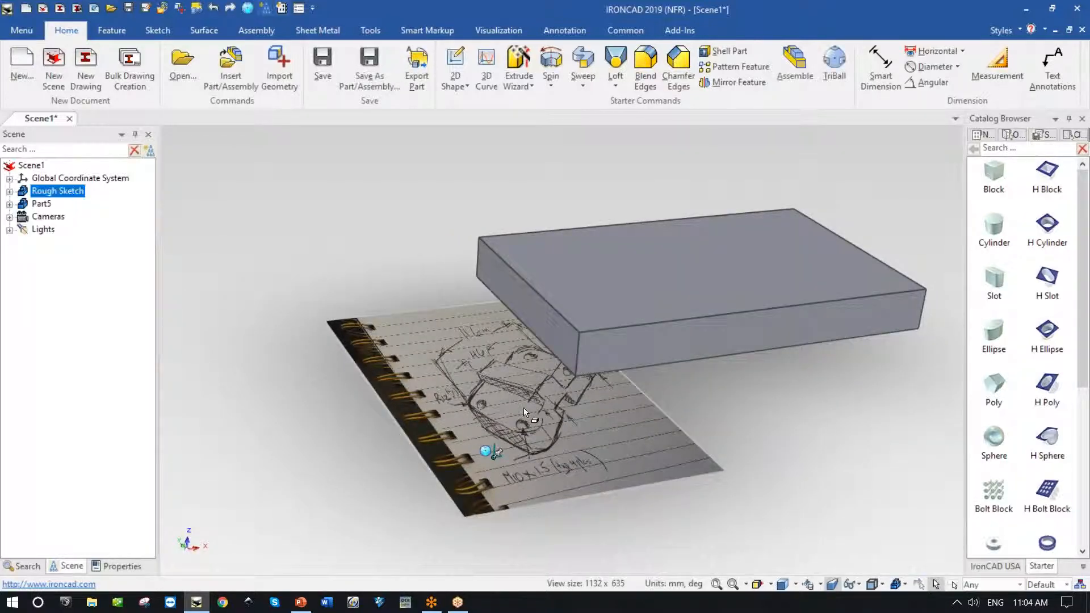
pyautogui.press('F10')
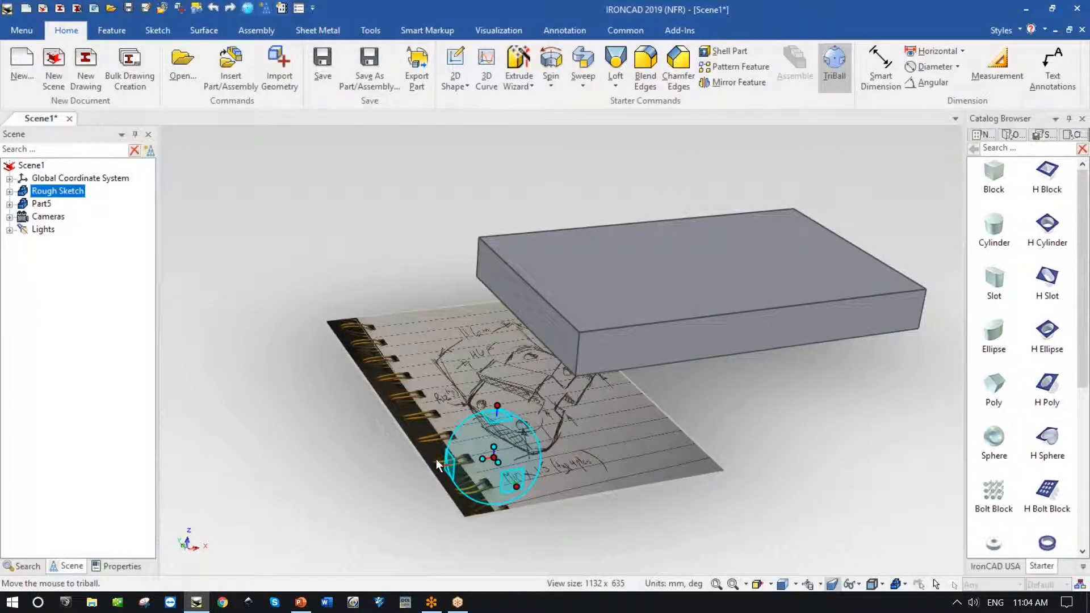
pyautogui.moveTo(436, 459); pyautogui.dragTo(306, 479)
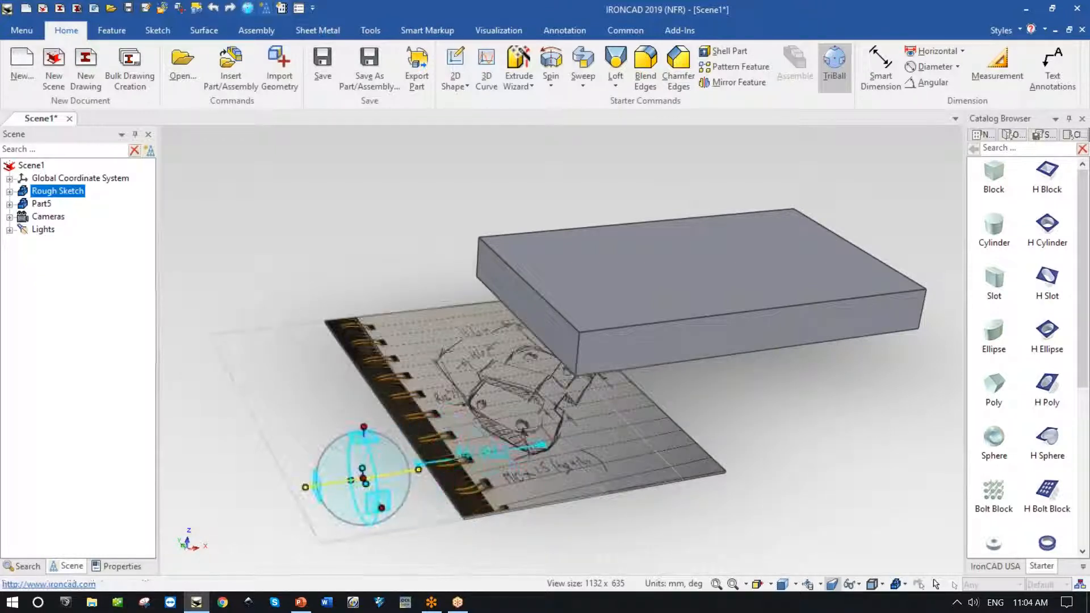
pyautogui.moveTo(365, 427); pyautogui.dragTo(365, 335)
pyautogui.moveTo(454, 499); pyautogui.dragTo(535, 257, button='middle')
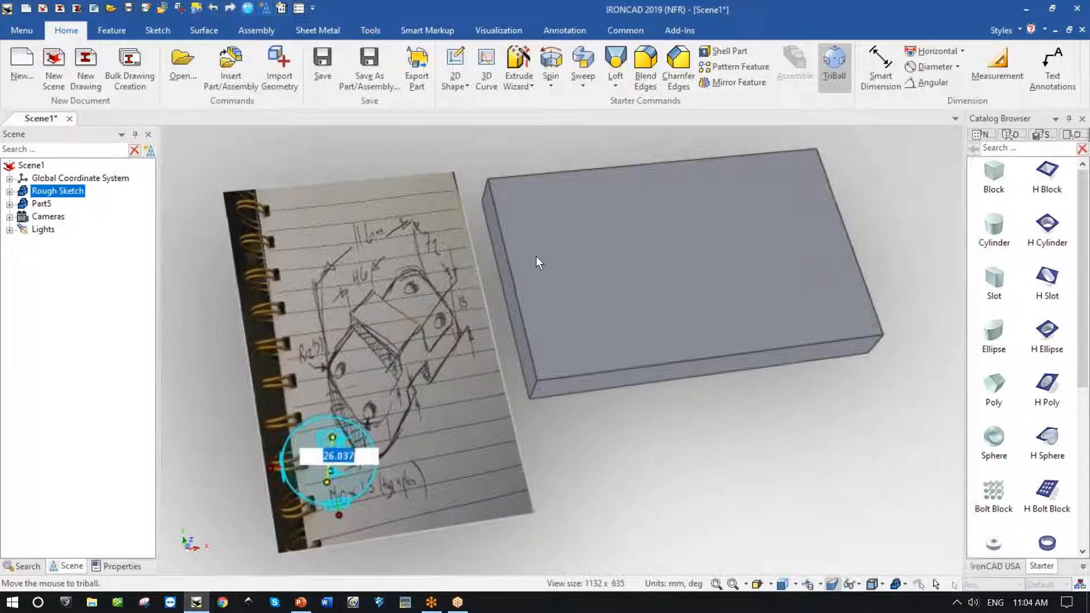
pyautogui.press('F10')
pyautogui.moveTo(718, 492); pyautogui.dragTo(676, 451, button='middle')
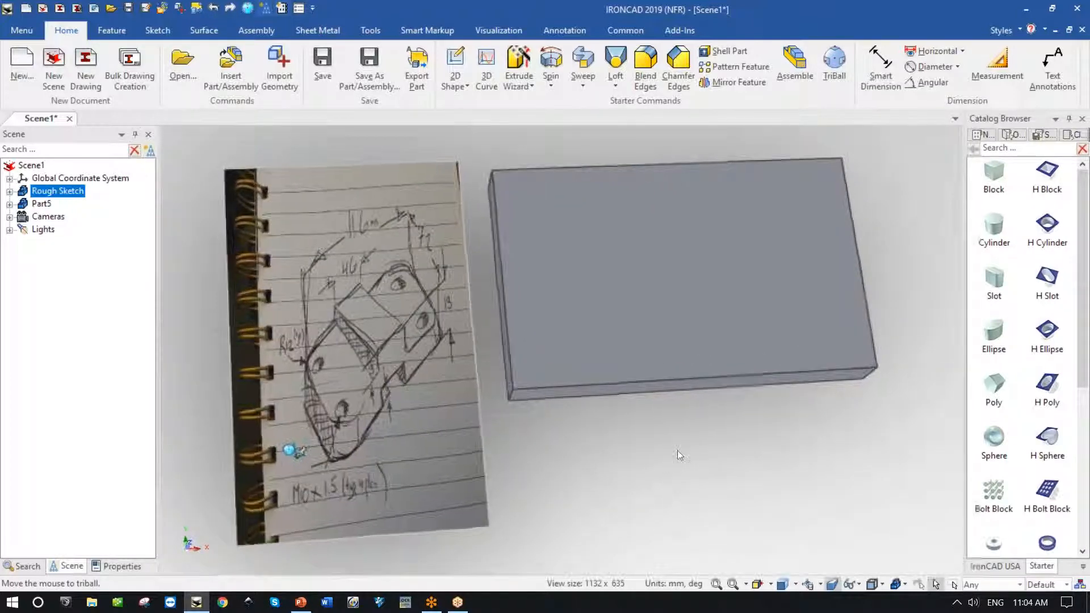
# Step: Examine the dimensions of the raised middle section on the rough sketch
pyautogui.click(644, 312)
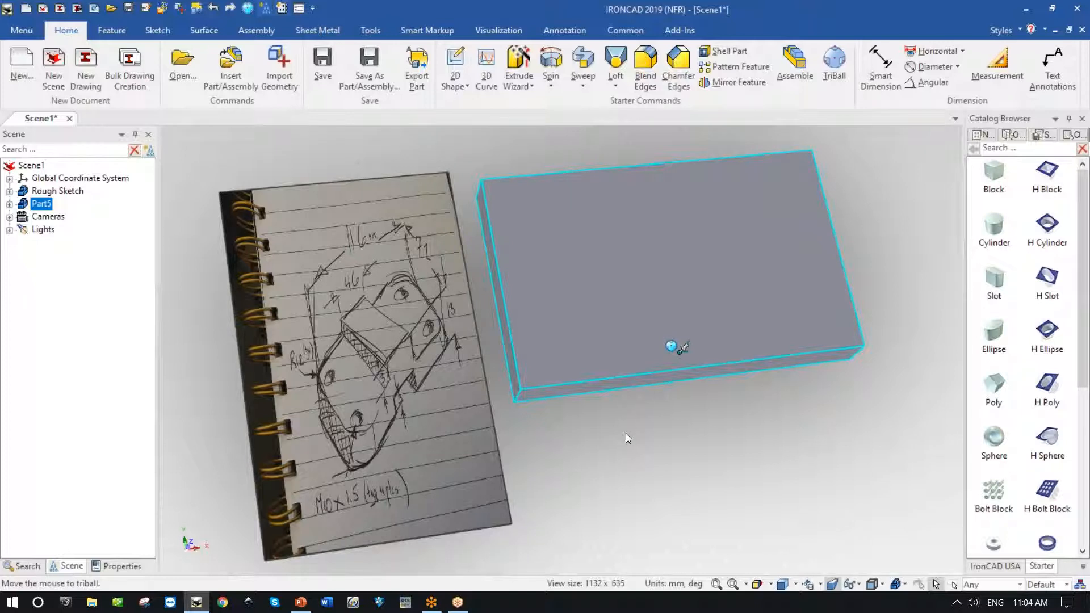
pyautogui.moveTo(709, 412); pyautogui.dragTo(737, 401, button='middle')
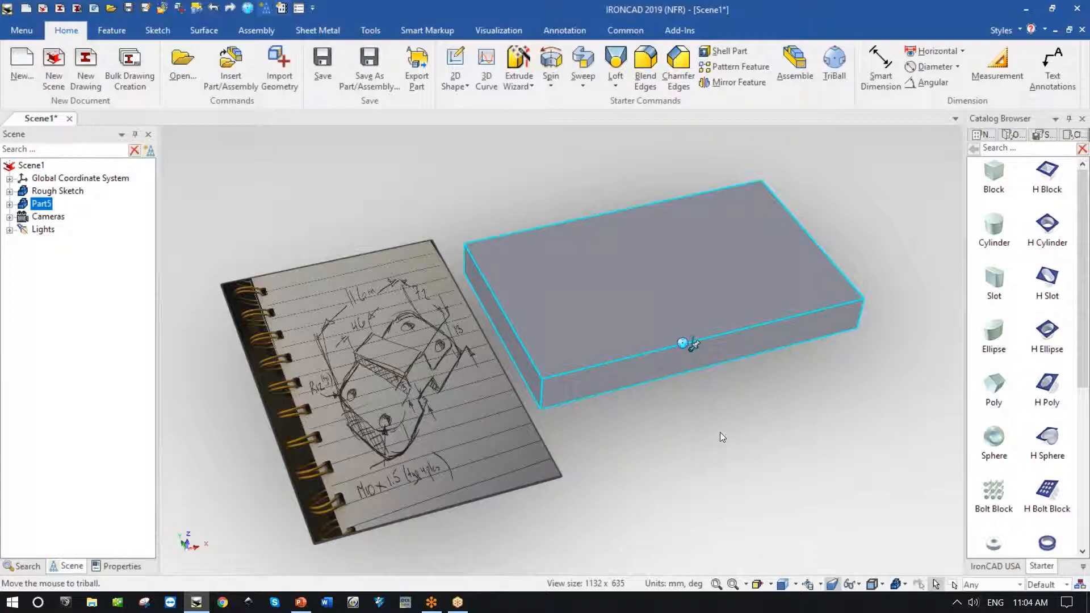
pyautogui.click(731, 402)
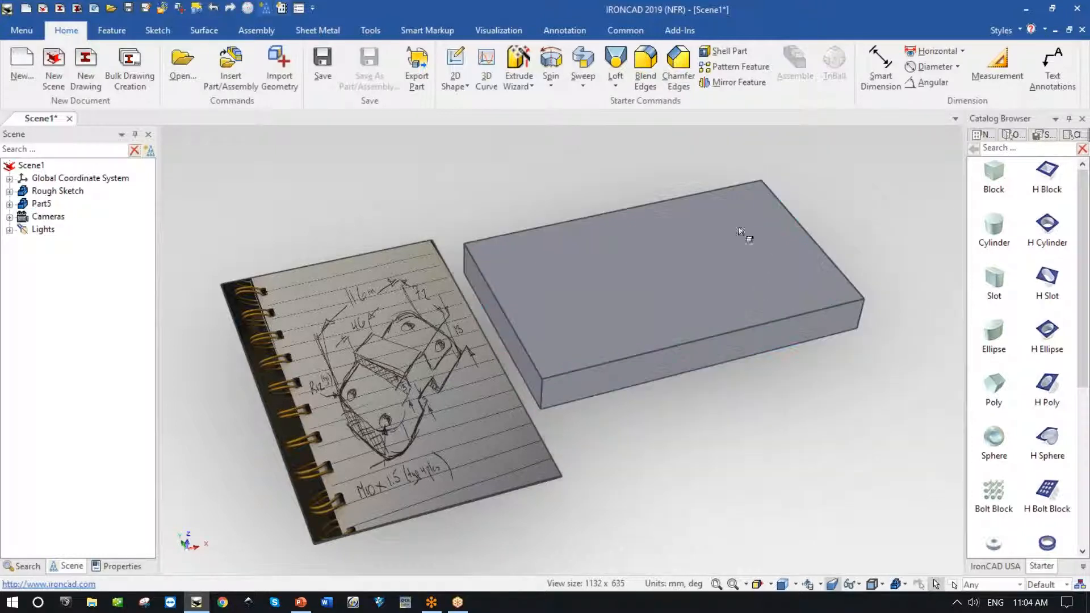
pyautogui.scroll(5, 469, 387)
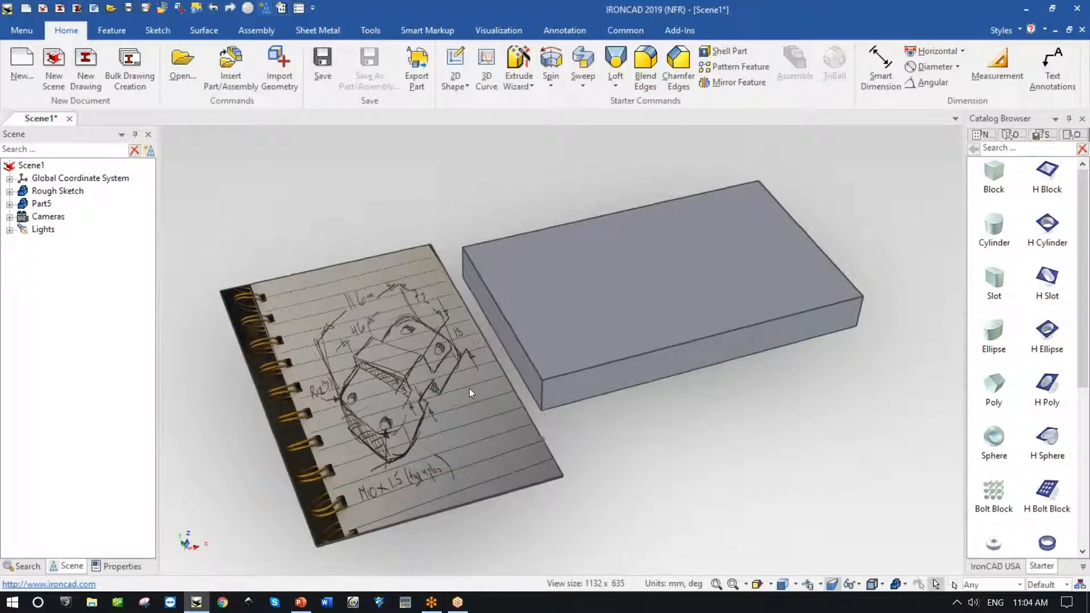
pyautogui.scroll(5, 516, 420)
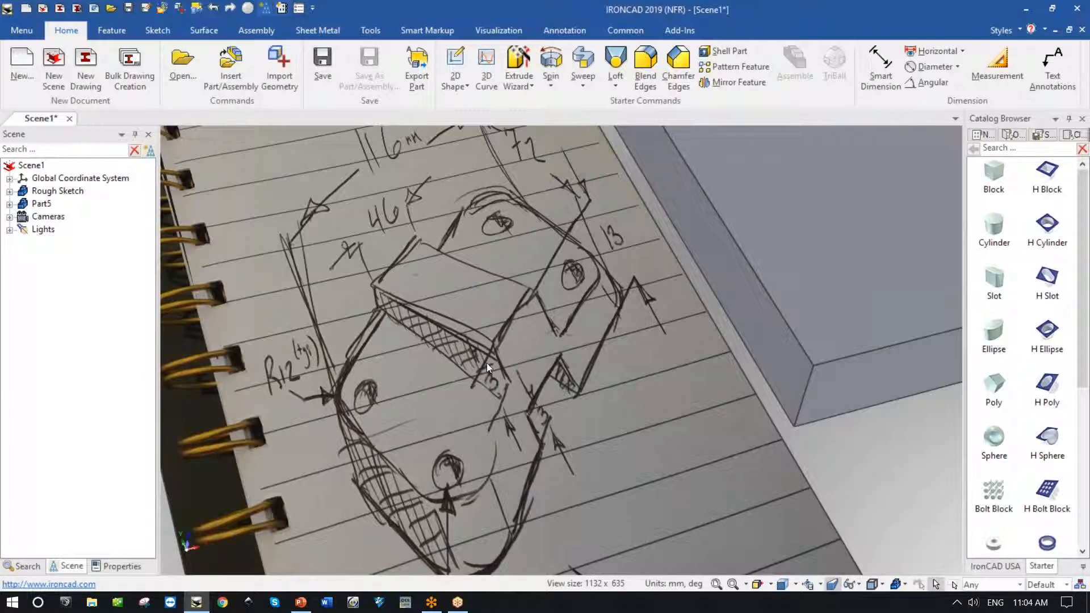
pyautogui.scroll(-6, 386, 247)
pyautogui.moveTo(654, 423); pyautogui.dragTo(681, 418, button='middle')
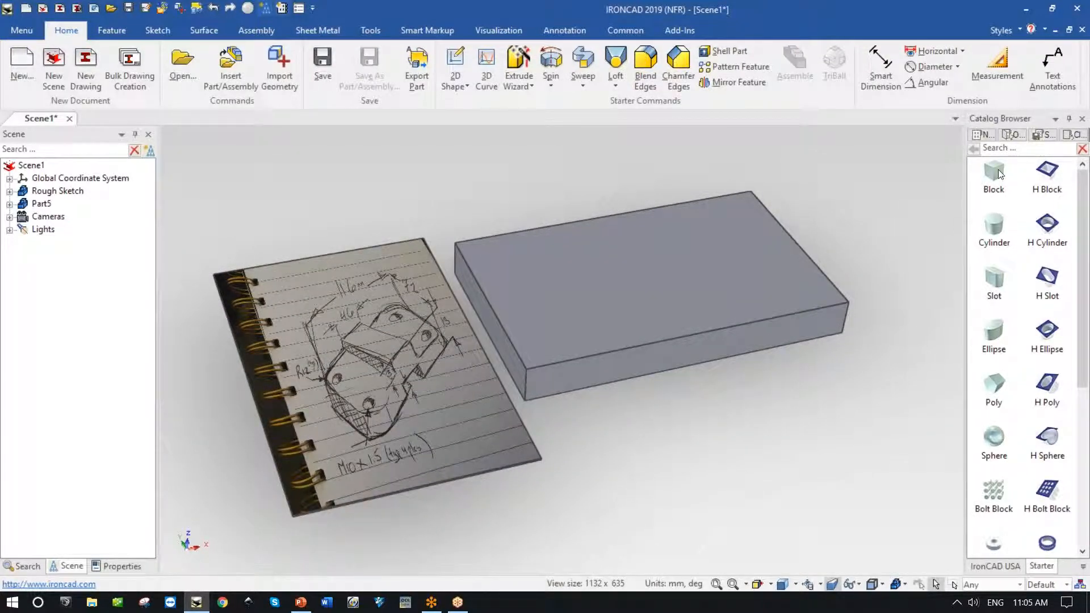
# Step: Place a second Block at the center of the base block's top face and stretch it to both long edges, spanning 72 mm
pyautogui.moveTo(998, 169); pyautogui.dragTo(691, 266)
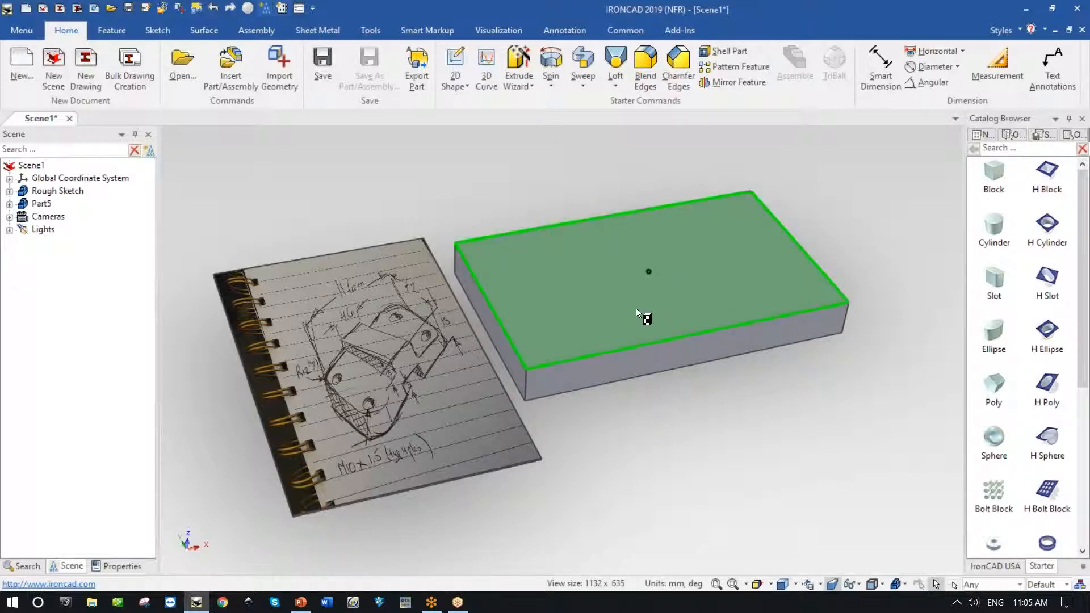
pyautogui.moveTo(580, 298); pyautogui.dragTo(648, 269)
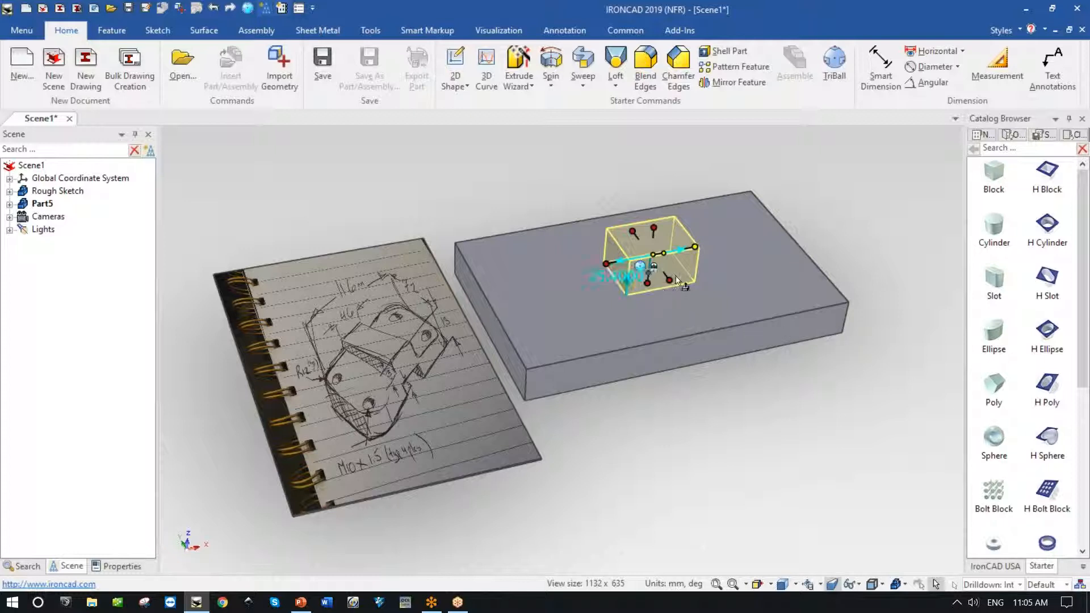
pyautogui.moveTo(669, 280); pyautogui.dragTo(678, 353)
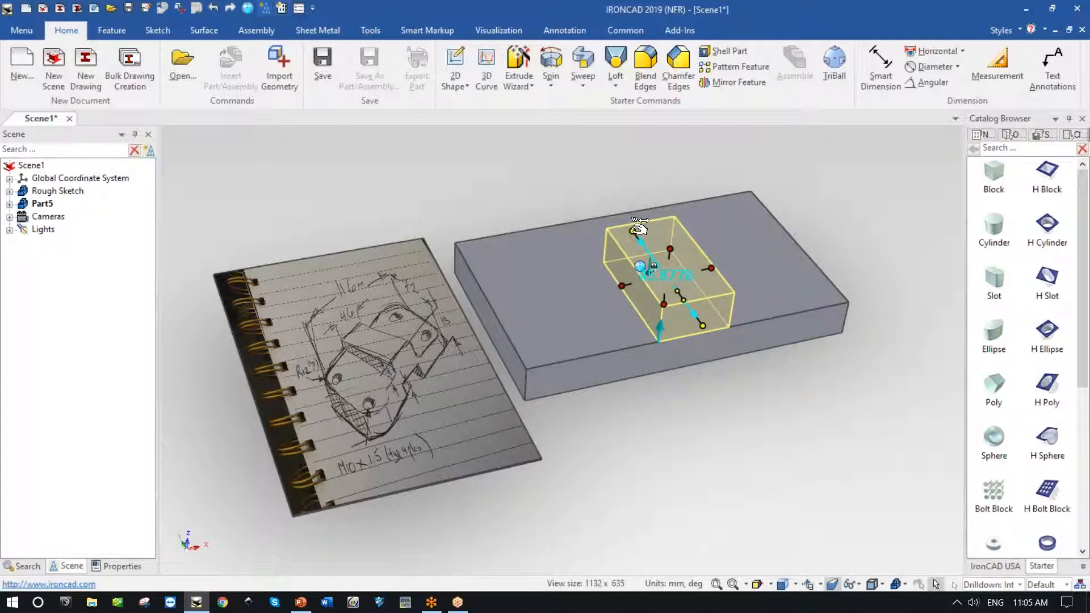
pyautogui.moveTo(636, 230); pyautogui.dragTo(522, 232)
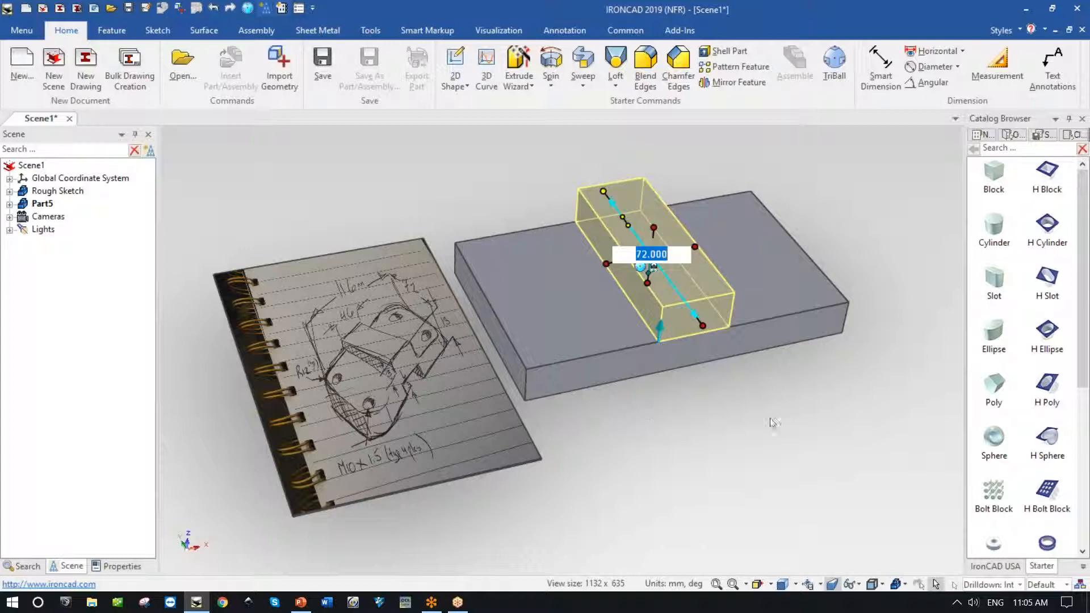
# Step: Set the second block's length to 46 mm, growing symmetrically about its center
pyautogui.scroll(4, 858, 366)
pyautogui.scroll(5, 537, 451)
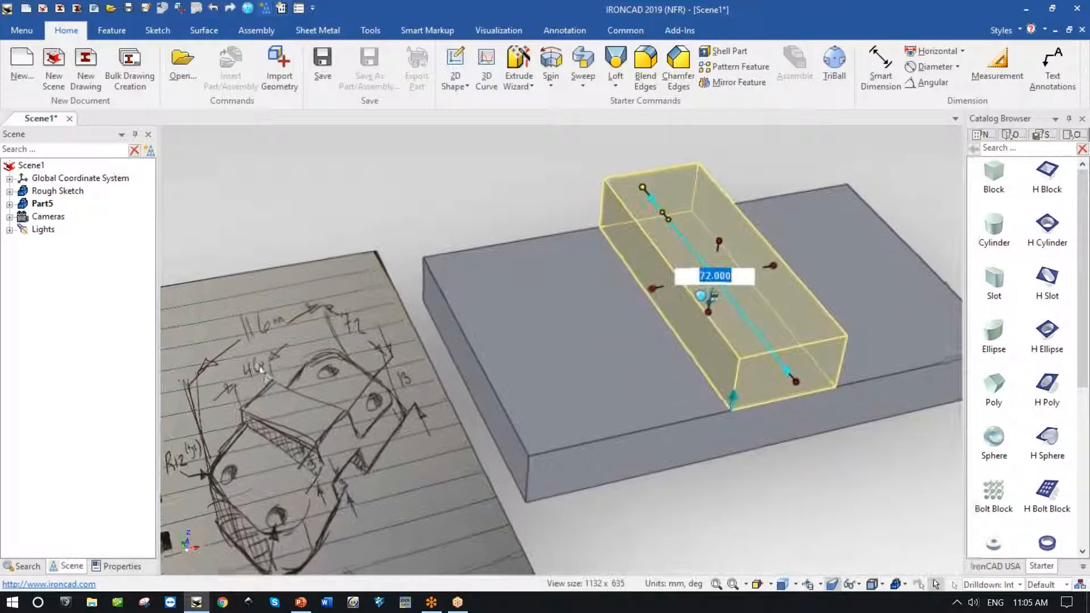
pyautogui.scroll(4, 606, 382)
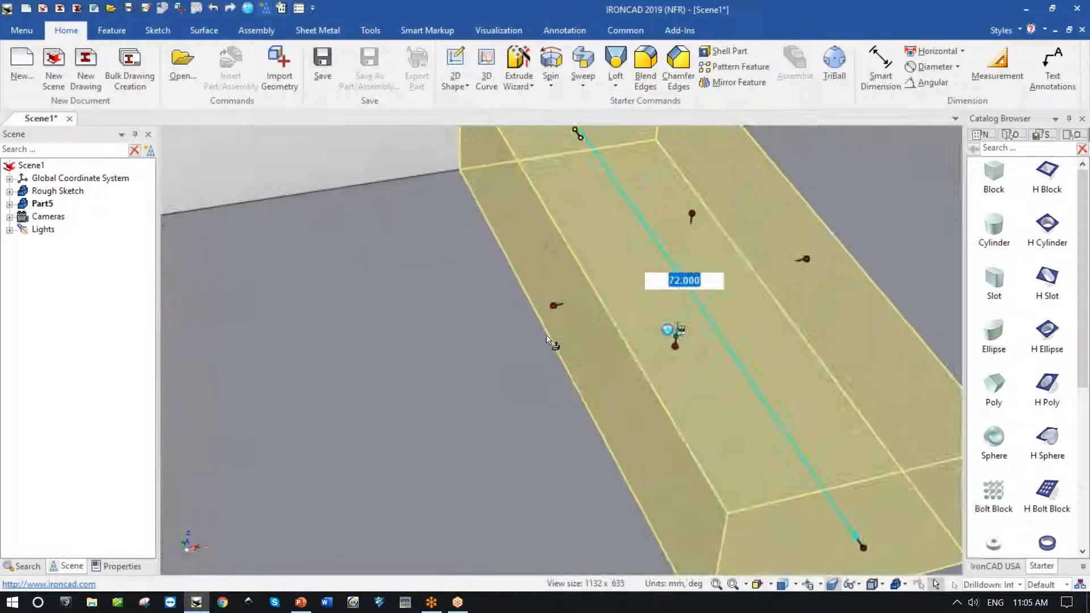
pyautogui.click(523, 328)
pyautogui.click(525, 325)
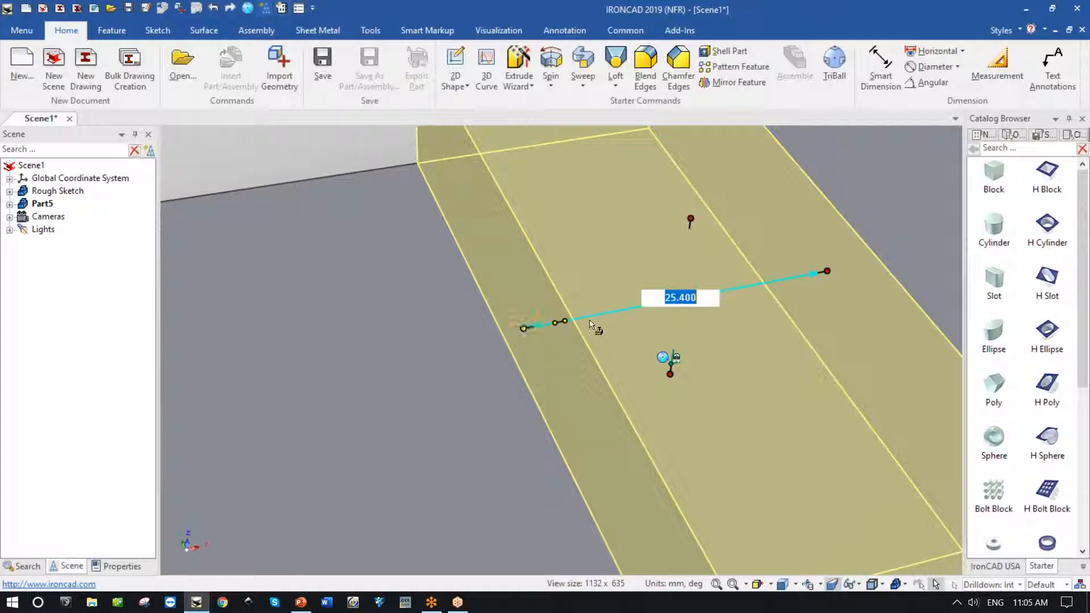
pyautogui.write('46')
pyautogui.press('Return')
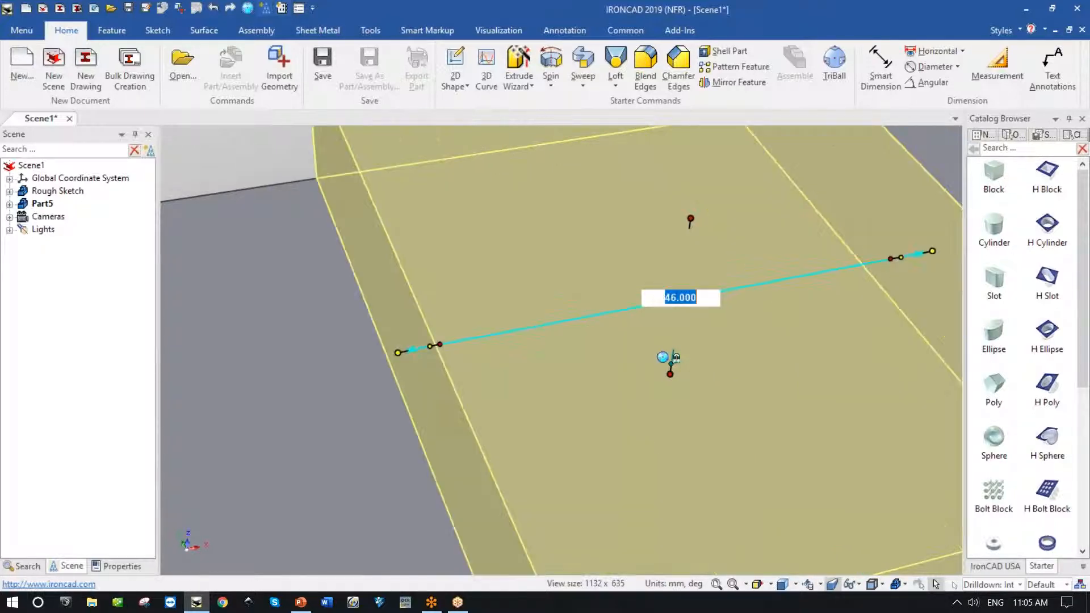
# Step: Set the height of the second block on top of the base to 3 mm
pyautogui.scroll(-5, 618, 311)
pyautogui.moveTo(618, 311); pyautogui.dragTo(694, 305, button='middle')
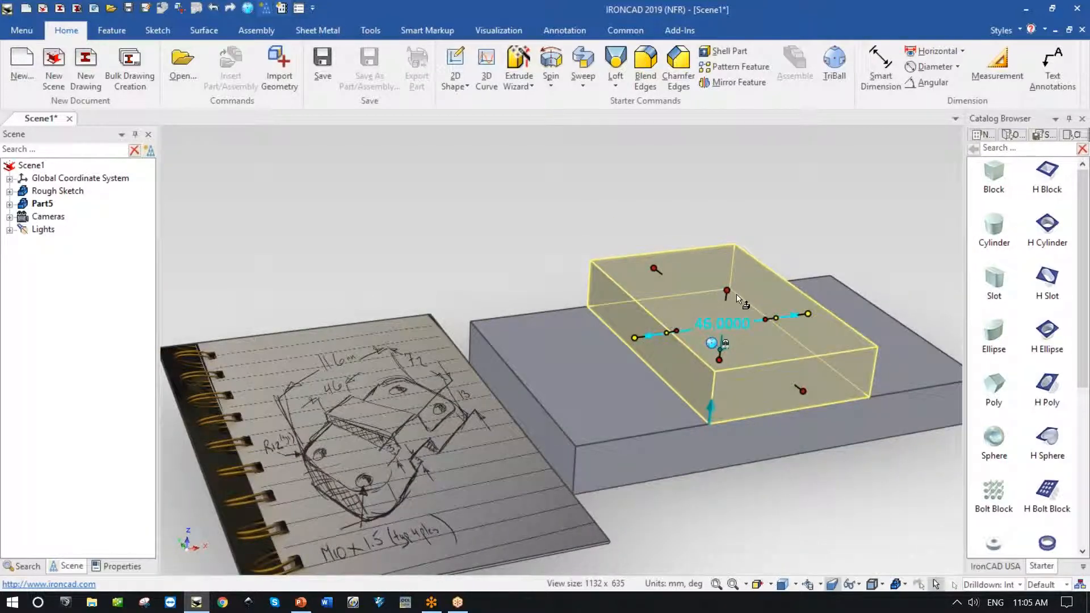
pyautogui.click(726, 290)
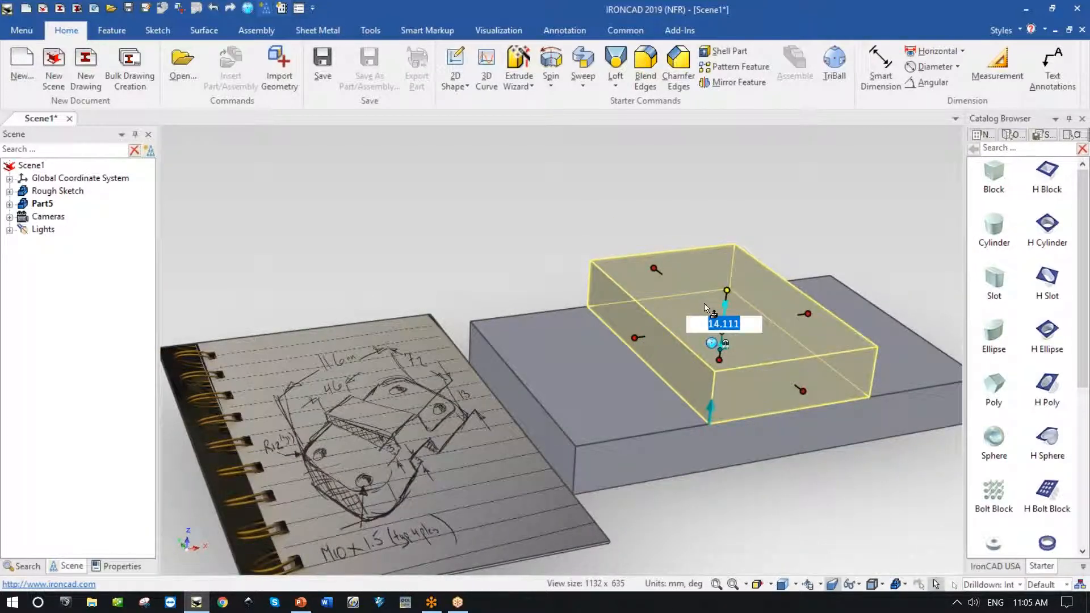
pyautogui.write('3')
pyautogui.press('Tab')
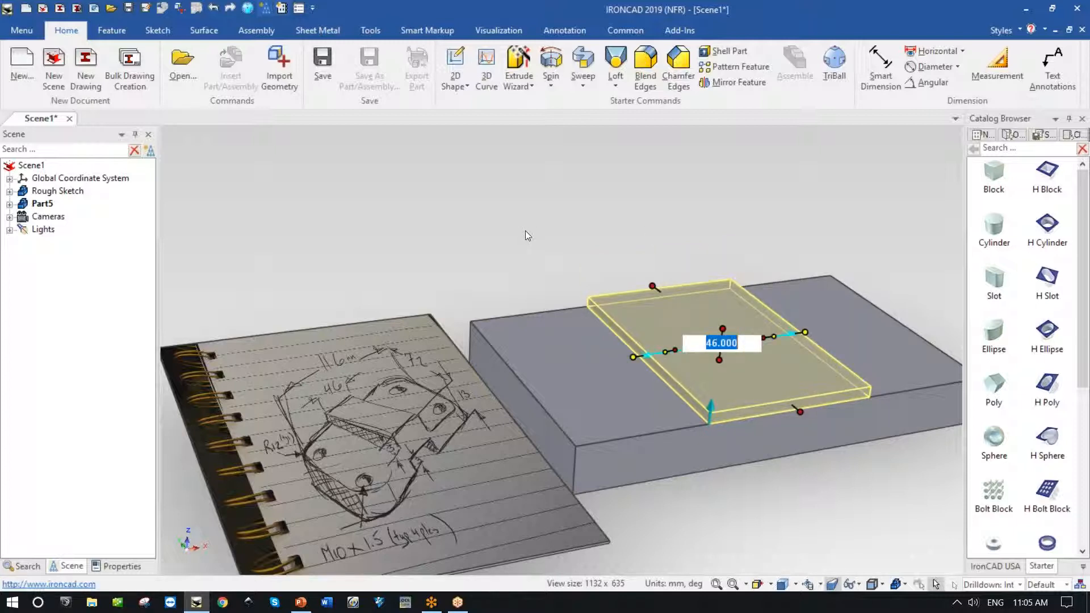
# Step: Examine the stepped profile and its dimensions on the rough sketch beside the raised middle block
pyautogui.keyDown('shift'); pyautogui.moveTo(418, 429); pyautogui.dragTo(431, 346, button='middle'); pyautogui.keyUp('shift')
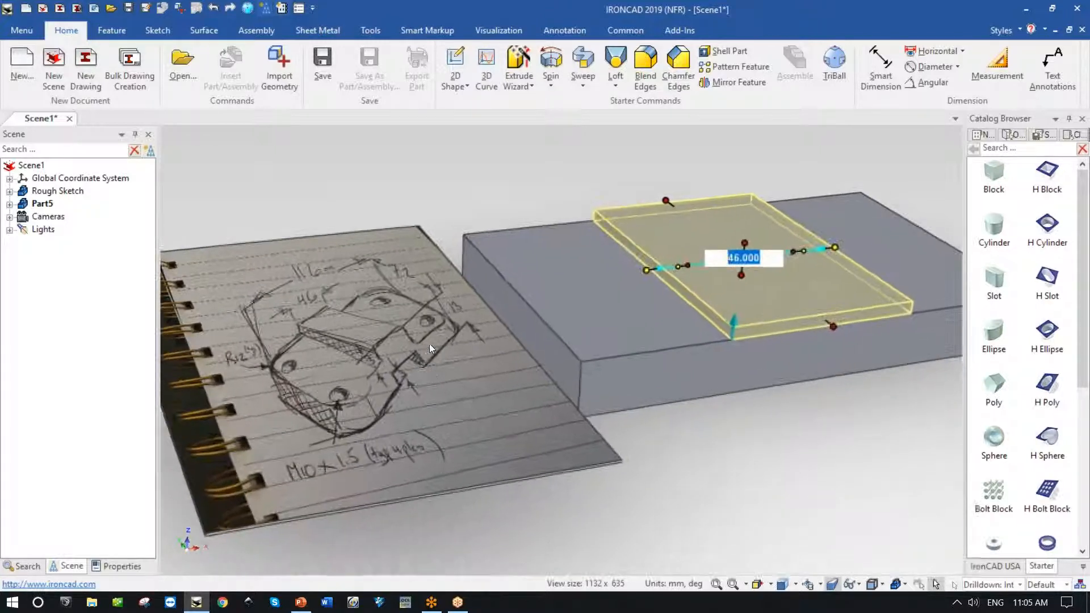
pyautogui.click(727, 440)
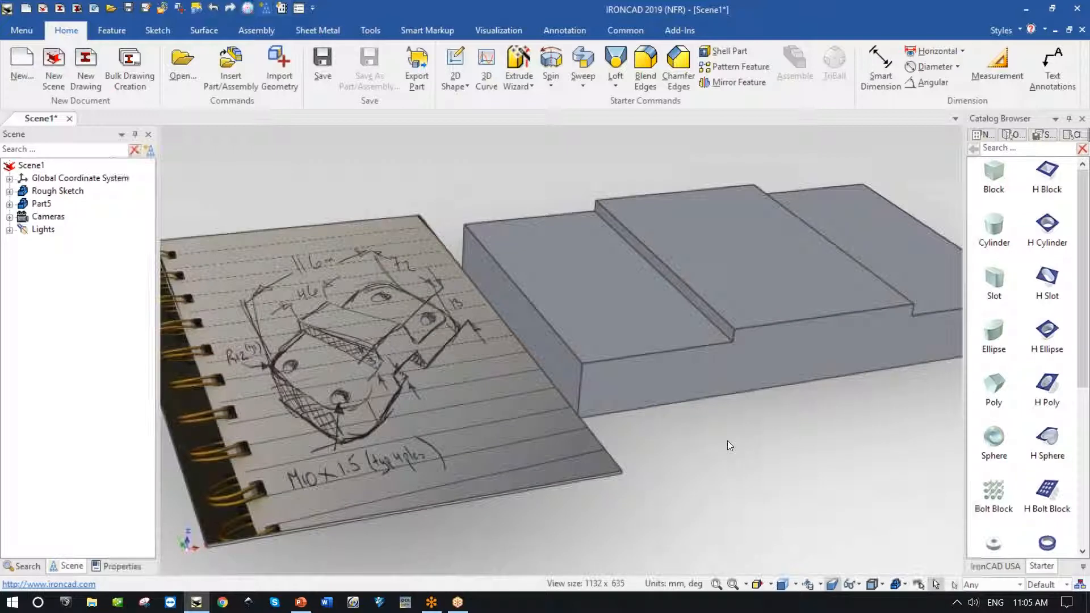
pyautogui.moveTo(792, 316)
pyautogui.mouseDown(button='middle')
pyautogui.moveTo(748, 303)
pyautogui.moveTo(754, 311)
pyautogui.mouseUp(button='middle')
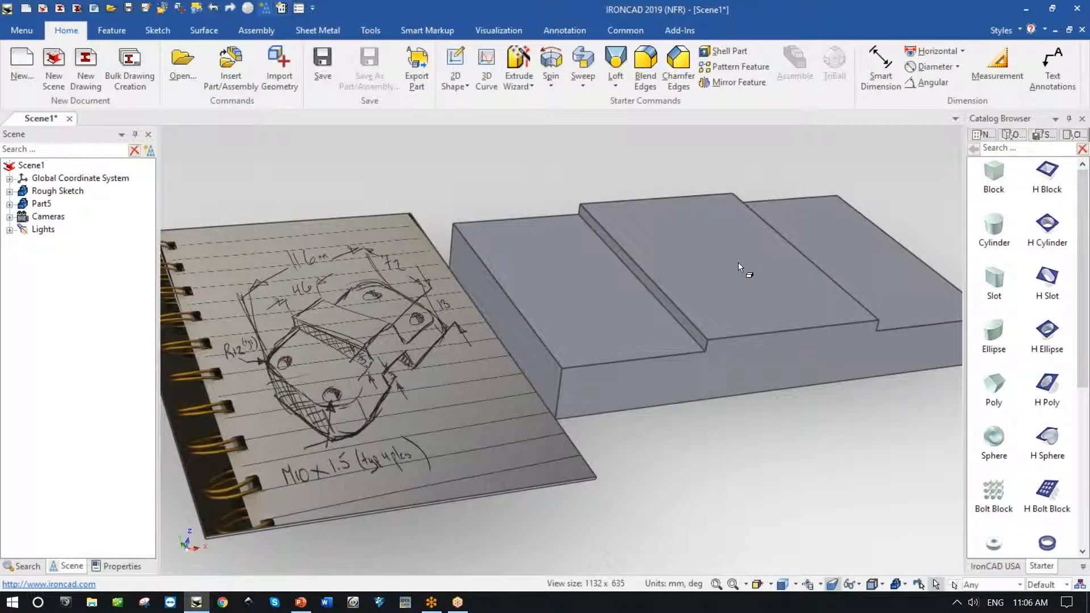
pyautogui.scroll(-1, 738, 267)
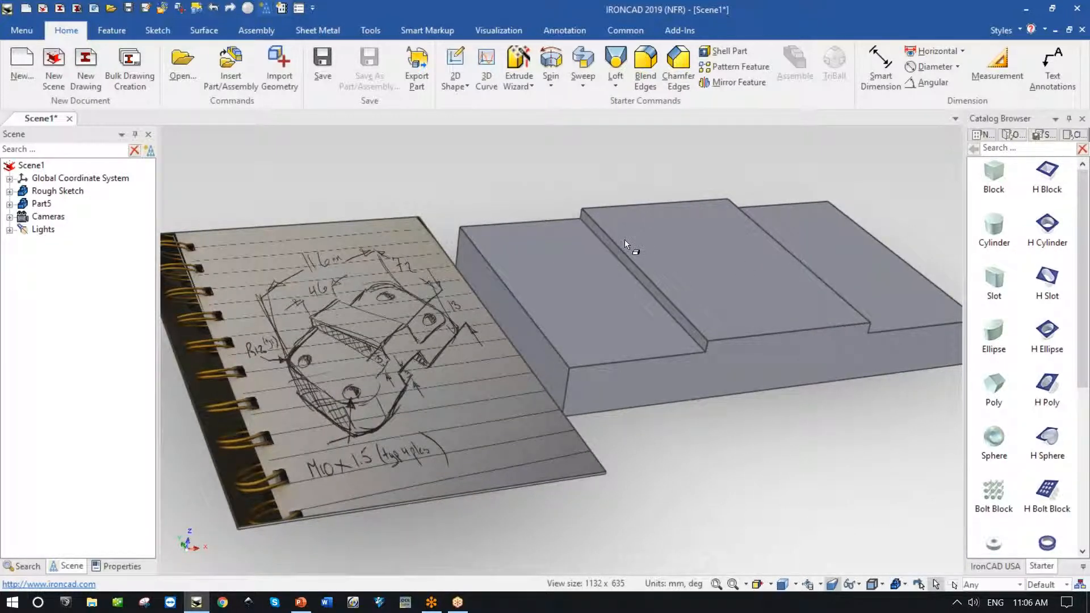
pyautogui.scroll(2, 457, 370)
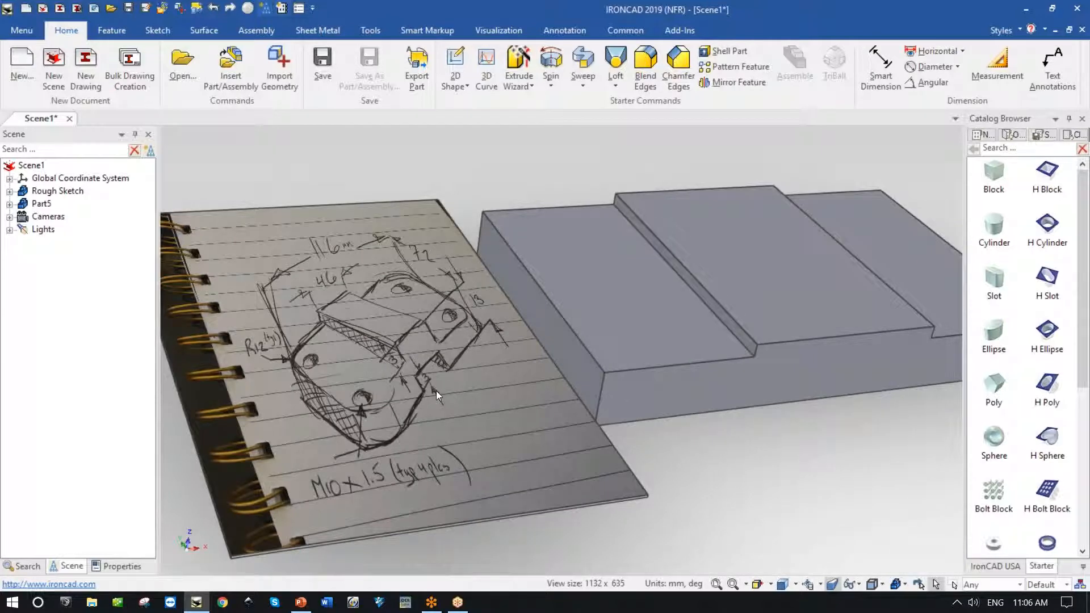
pyautogui.press('F8')
pyautogui.moveTo(993, 172); pyautogui.dragTo(638, 286)
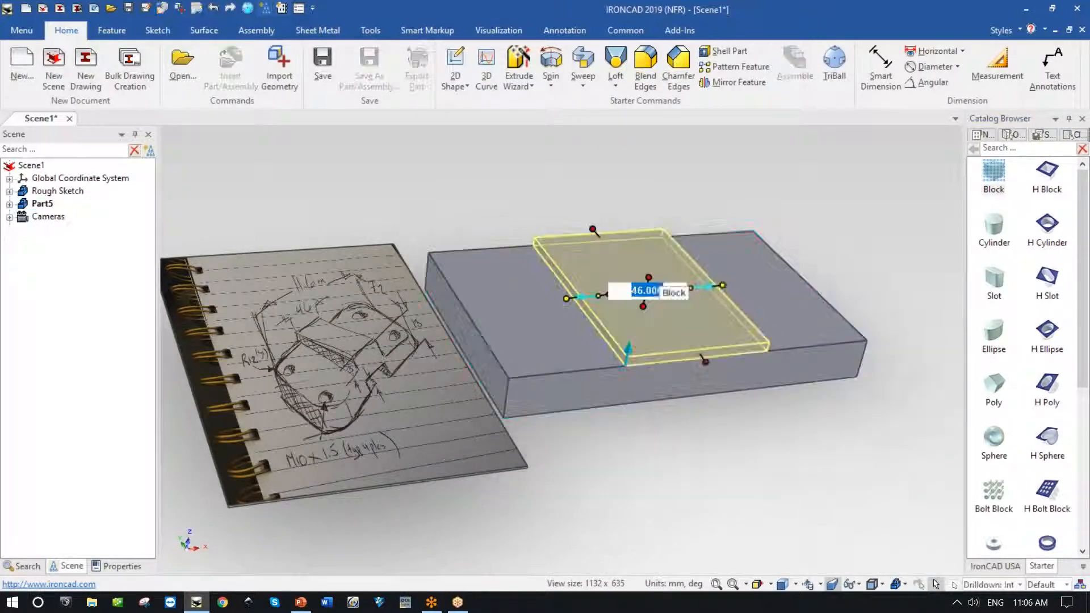
pyautogui.click(893, 262)
# Step: Place an H Block at the center of the base block's underside and stretch it to both long edges, spanning 72 mm
pyautogui.moveTo(884, 264); pyautogui.dragTo(908, 268, button='middle')
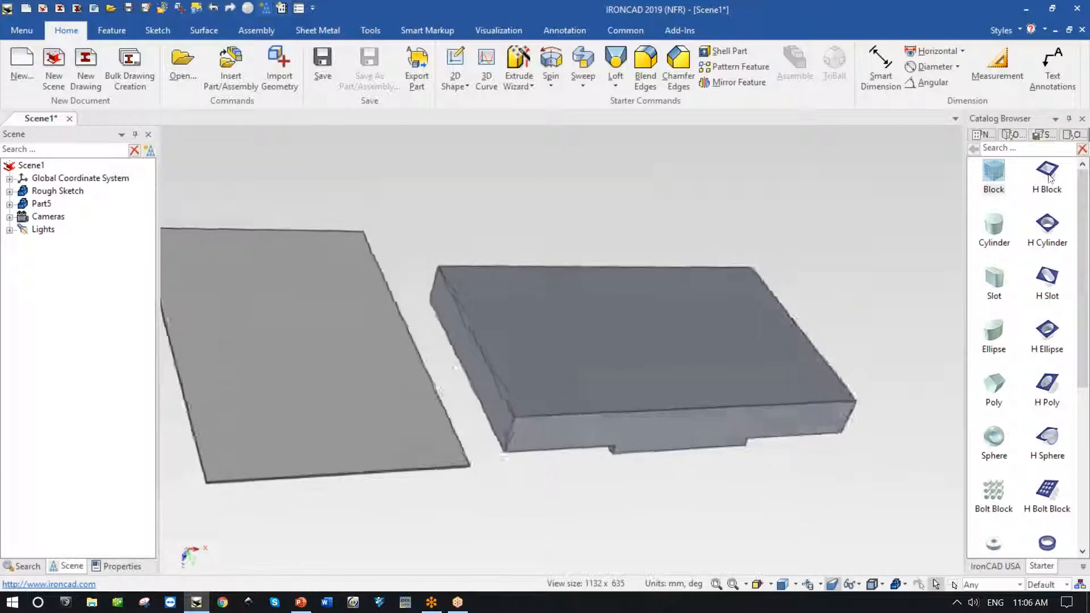
pyautogui.moveTo(993, 170); pyautogui.dragTo(645, 332)
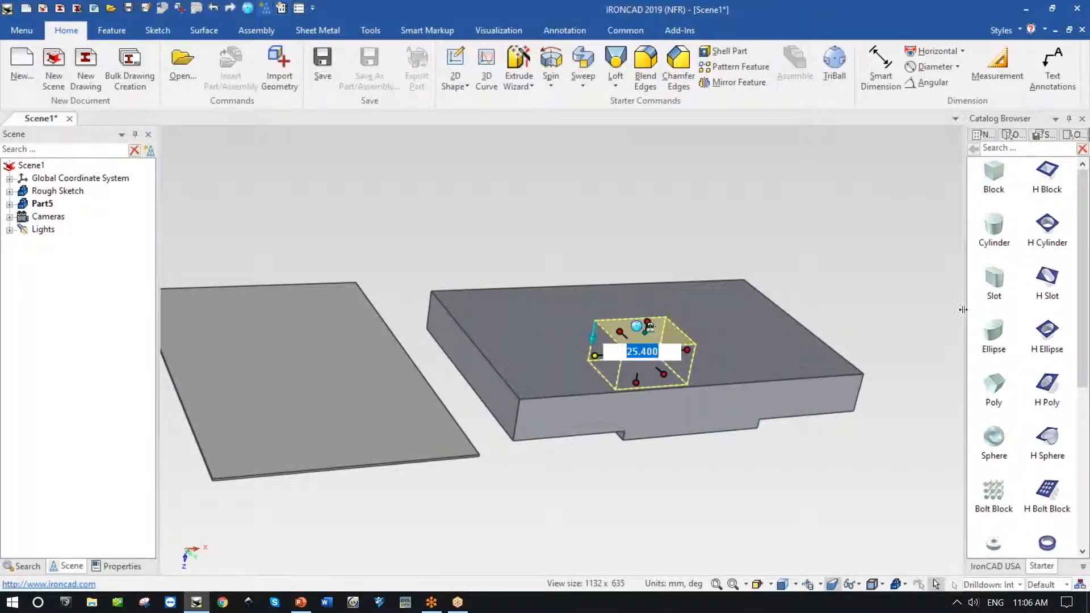
pyautogui.moveTo(690, 322)
pyautogui.moveTo(694, 325); pyautogui.dragTo(756, 365)
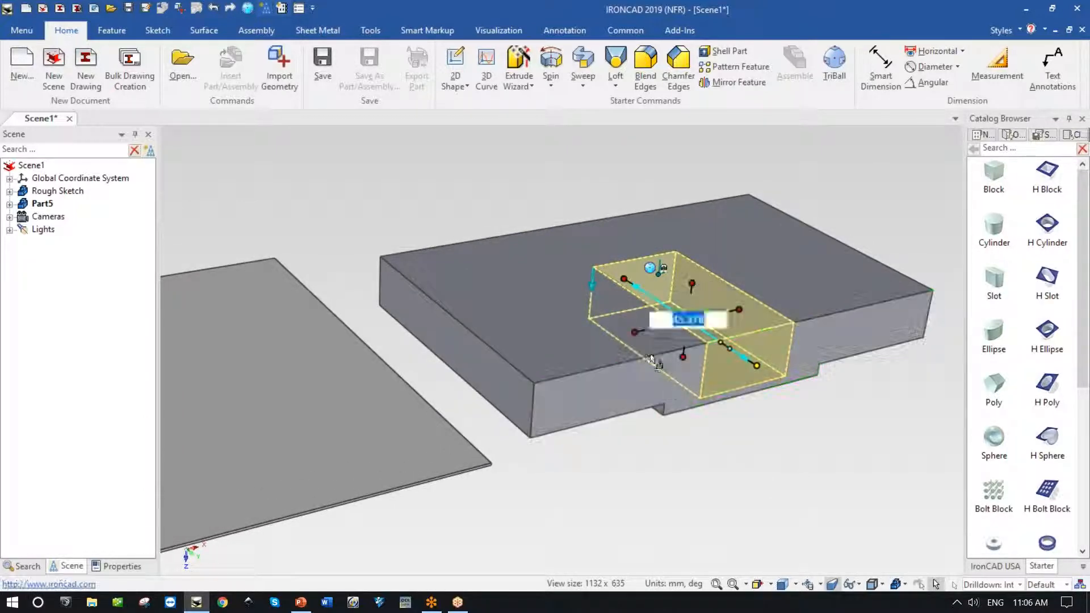
pyautogui.moveTo(623, 281); pyautogui.dragTo(502, 236)
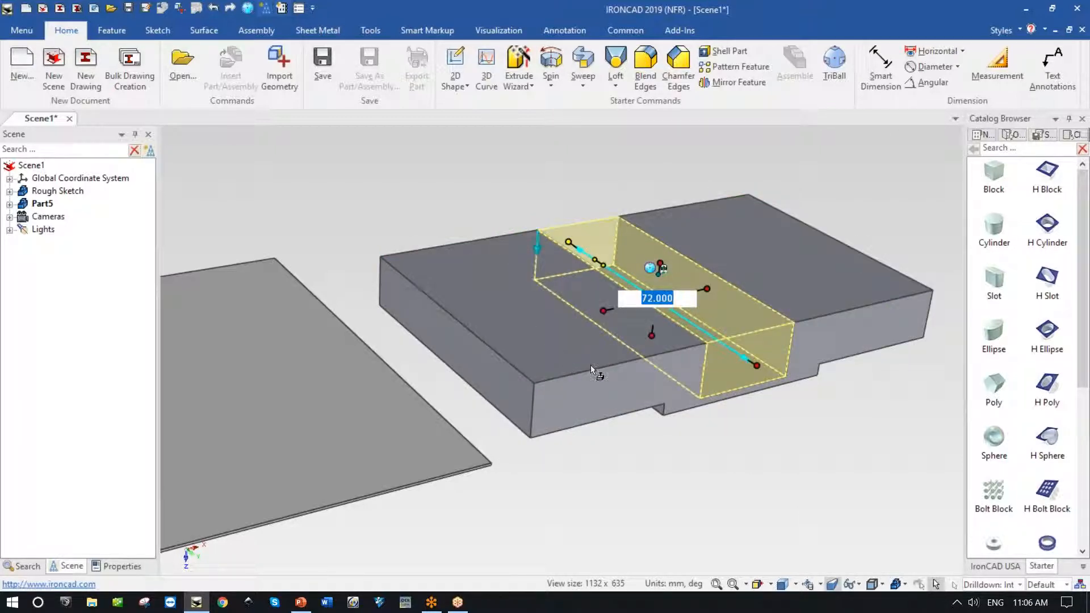
# Step: Set the underside cutout's length to 46 mm, growing symmetrically about its center
pyautogui.scroll(3, 615, 371)
pyautogui.scroll(4, 621, 372)
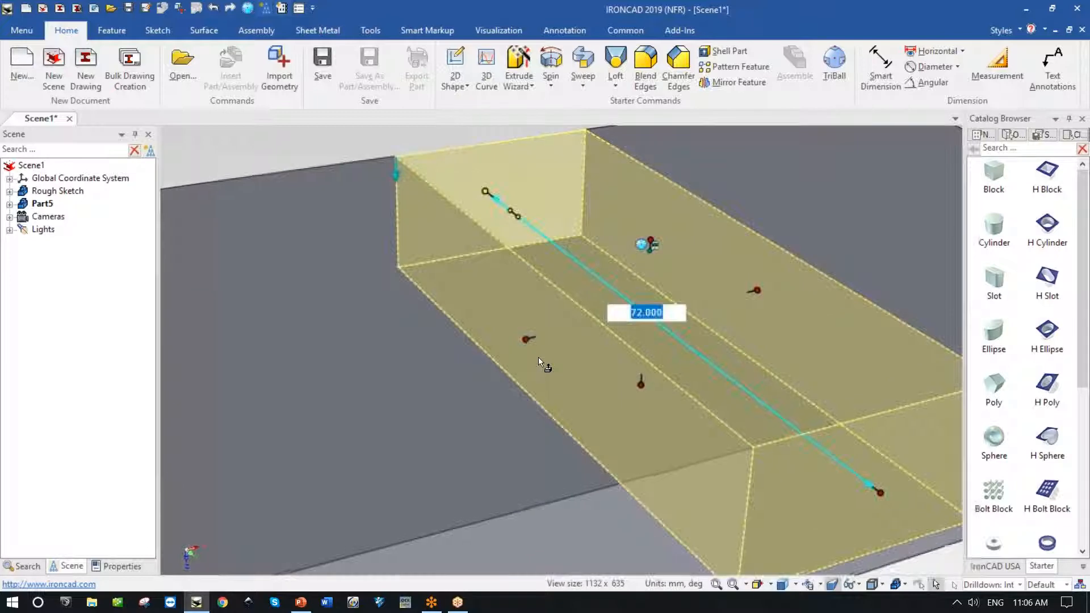
pyautogui.click(528, 338)
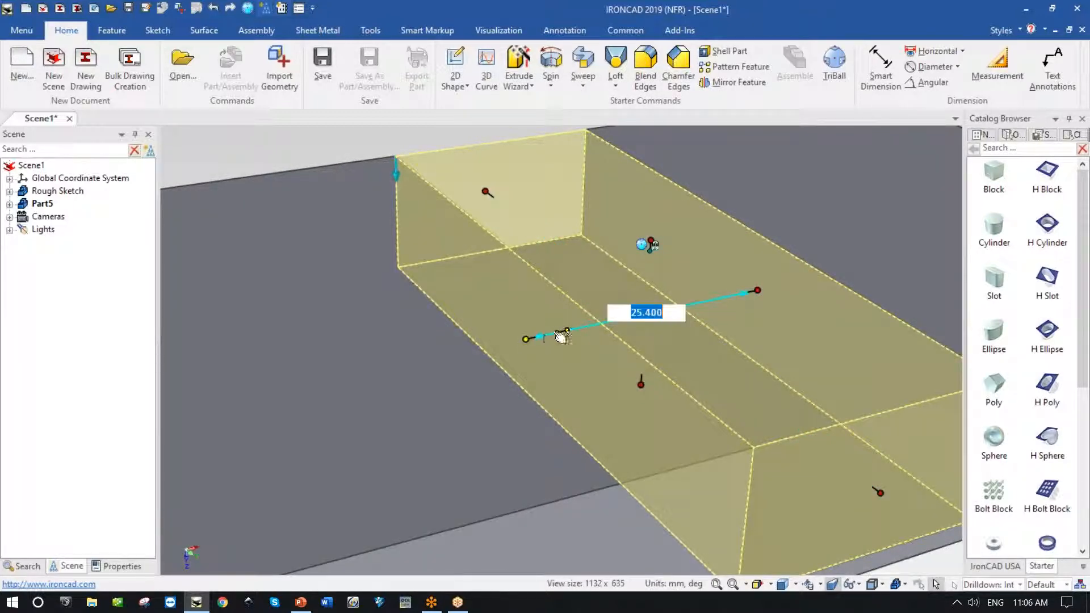
pyautogui.write('46')
pyautogui.press('Return')
# Step: Set the depth of the underside cutout to 3 mm
pyautogui.scroll(-3, 568, 352)
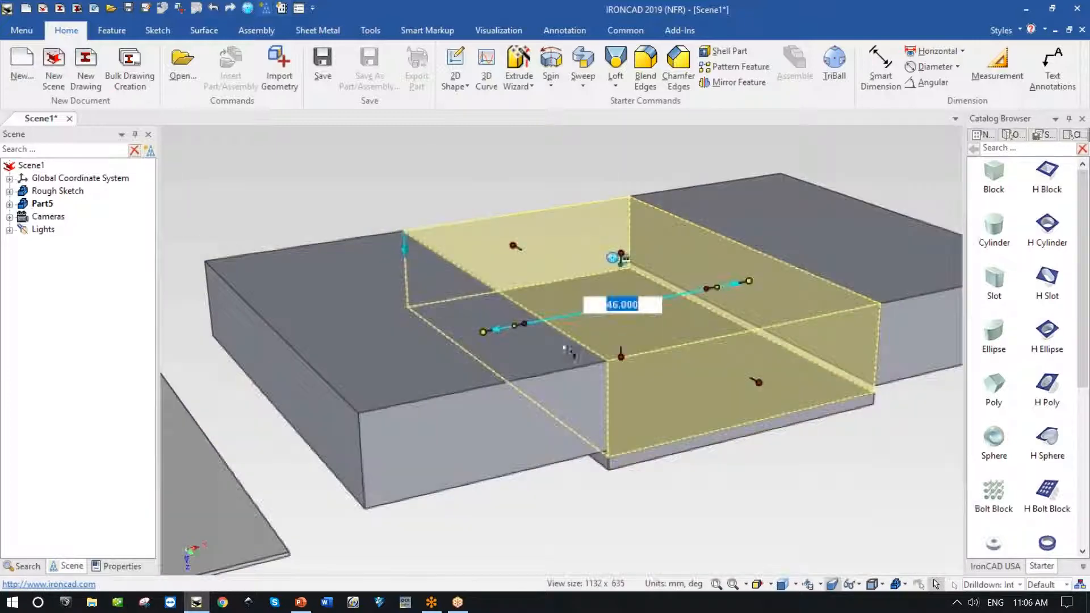
pyautogui.click(620, 357)
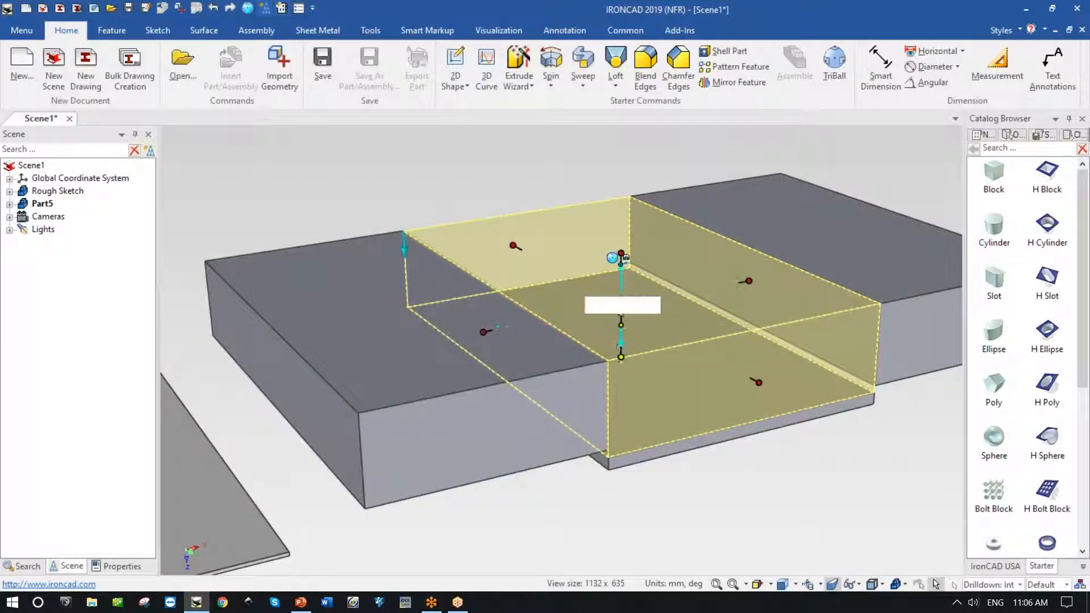
pyautogui.write('3')
pyautogui.press('Return')
pyautogui.scroll(-2, 710, 515)
pyautogui.moveTo(710, 516)
pyautogui.mouseDown(button='middle')
pyautogui.moveTo(670, 455)
pyautogui.moveTo(673, 444)
pyautogui.moveTo(731, 438)
pyautogui.moveTo(706, 438)
pyautogui.moveTo(709, 278)
pyautogui.moveTo(738, 369)
pyautogui.moveTo(790, 462)
pyautogui.moveTo(752, 408)
pyautogui.moveTo(772, 441)
pyautogui.mouseUp(button='middle')
pyautogui.click(676, 441)
# Step: Examine the threaded hole callout and the hole locations on the rough sketch
pyautogui.click(709, 276)
pyautogui.click(710, 282)
pyautogui.click(751, 407)
pyautogui.scroll(6, 403, 522)
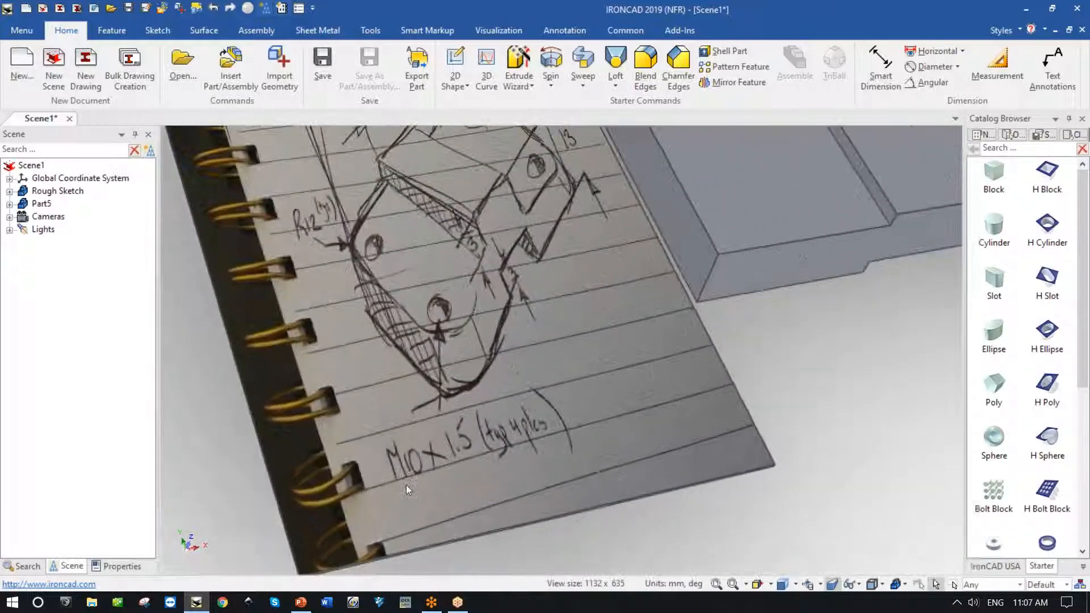
pyautogui.scroll(2, 406, 483)
pyautogui.moveTo(404, 466); pyautogui.dragTo(420, 440, button='middle')
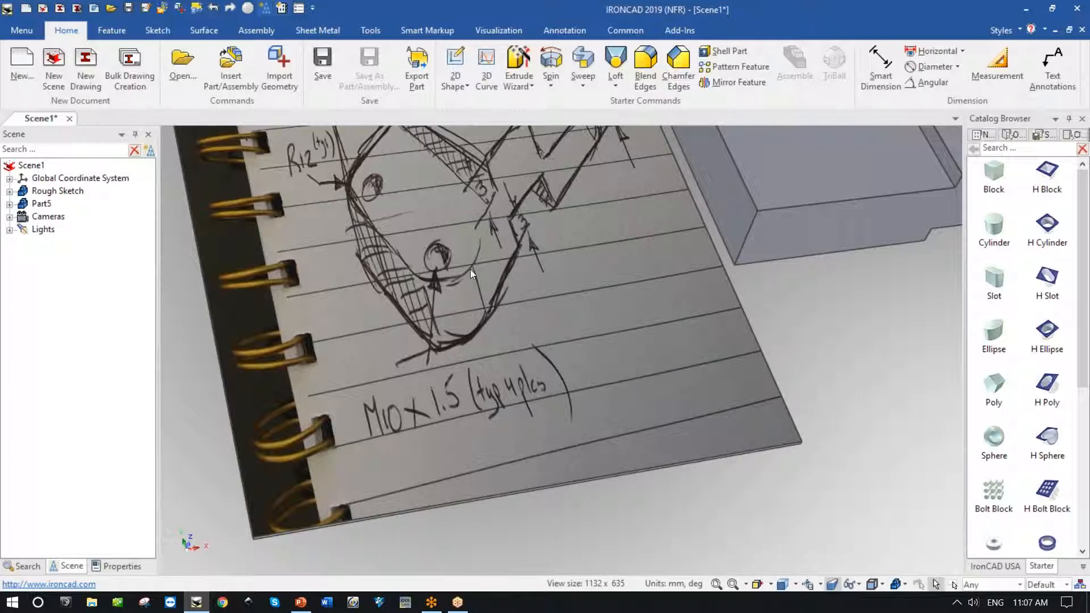
pyautogui.scroll(-5, 704, 407)
pyautogui.moveTo(700, 407); pyautogui.dragTo(797, 447, button='middle')
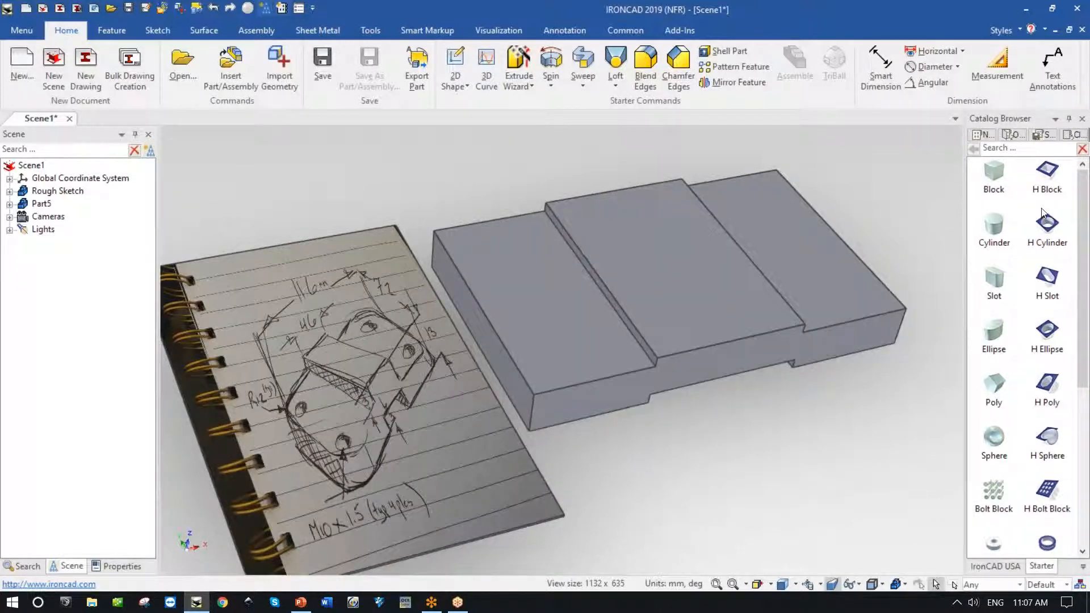
# Step: Place a Custom Hole from the Tools catalog at the corner of the base block's top face nearest the rough sketch
pyautogui.click(1050, 231)
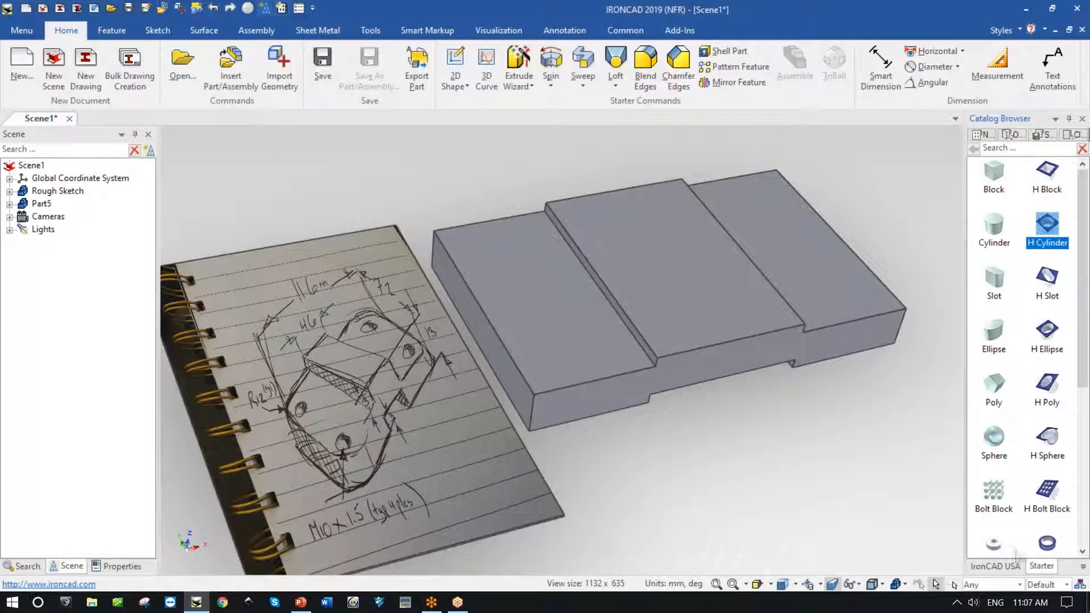
pyautogui.click(1082, 567)
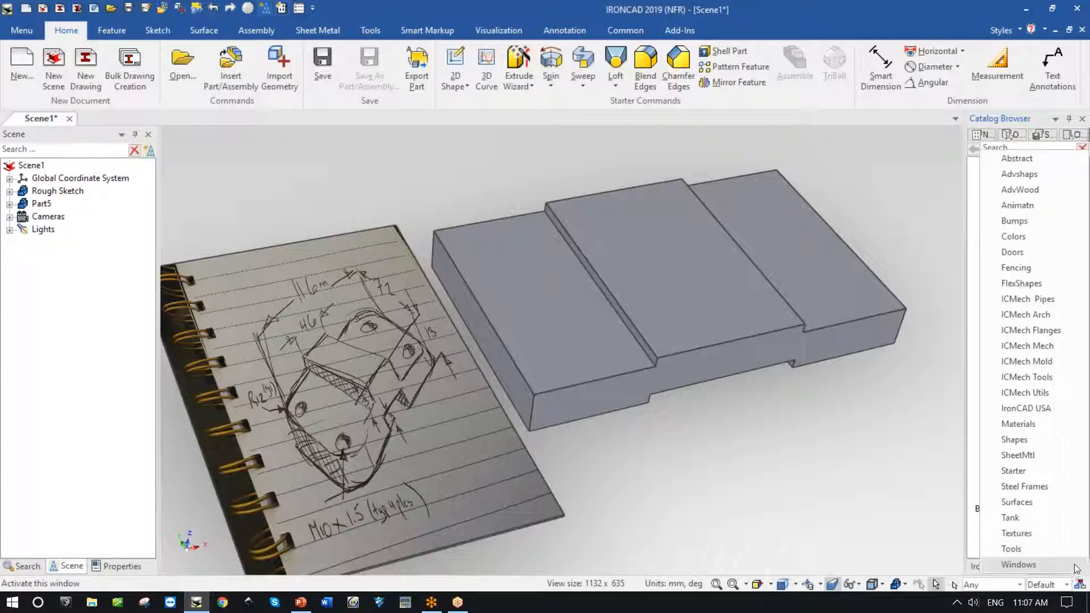
pyautogui.click(1019, 550)
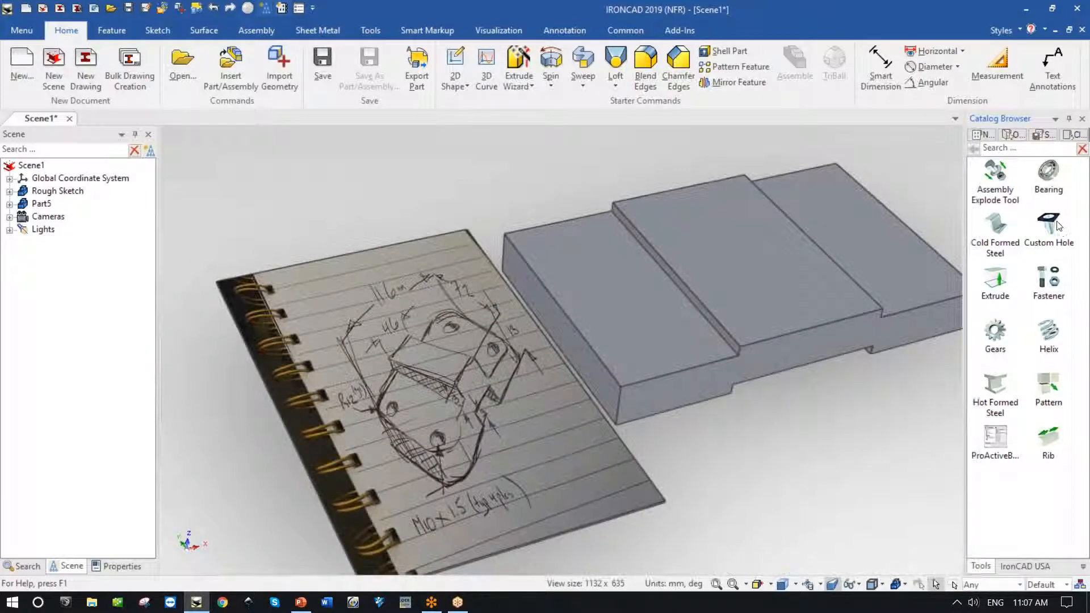
pyautogui.moveTo(1055, 225); pyautogui.dragTo(622, 386)
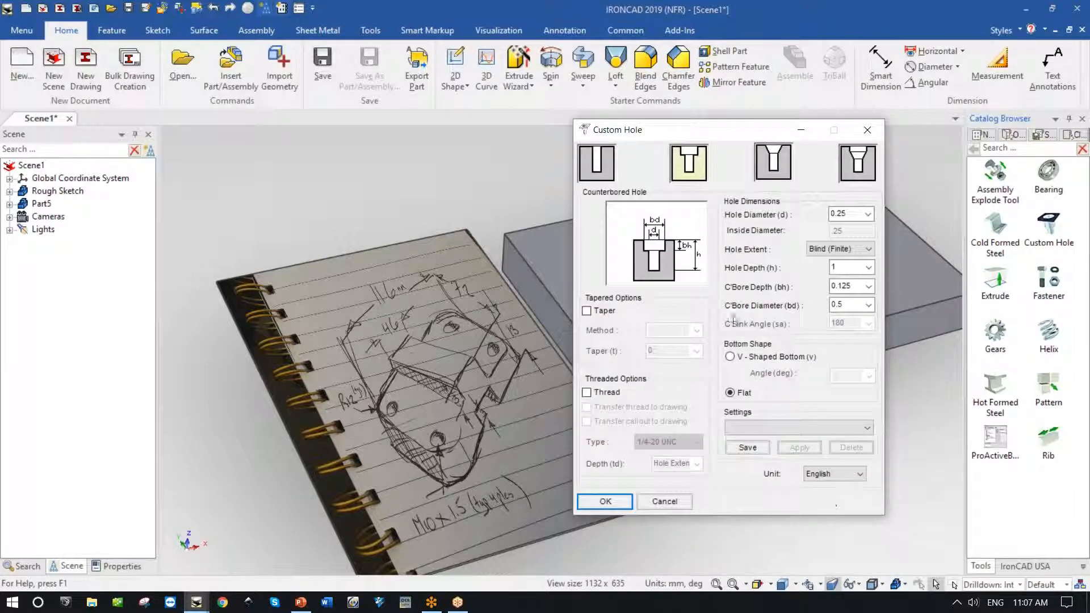
# Step: Define the custom hole as a simple hole in Metric units with a diameter of 10 mm
pyautogui.click(599, 168)
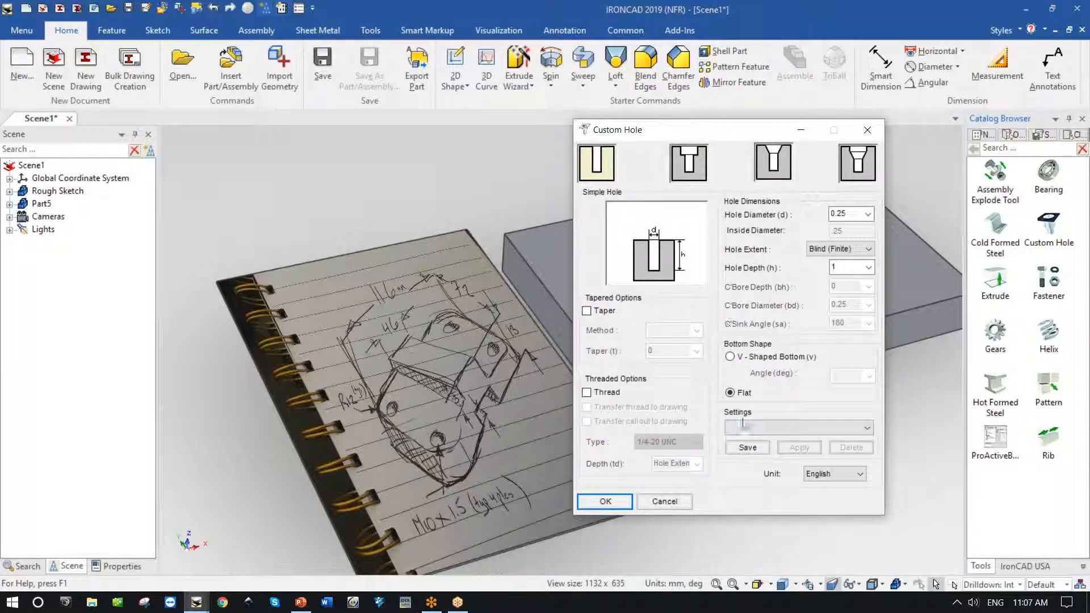
pyautogui.click(833, 474)
pyautogui.click(822, 494)
pyautogui.click(868, 214)
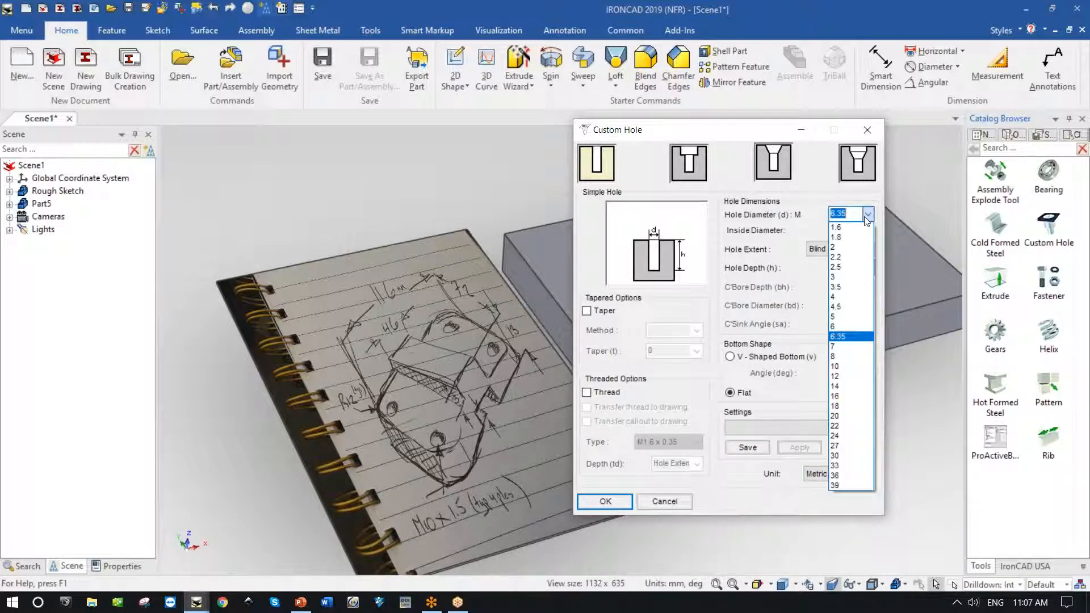
pyautogui.click(845, 366)
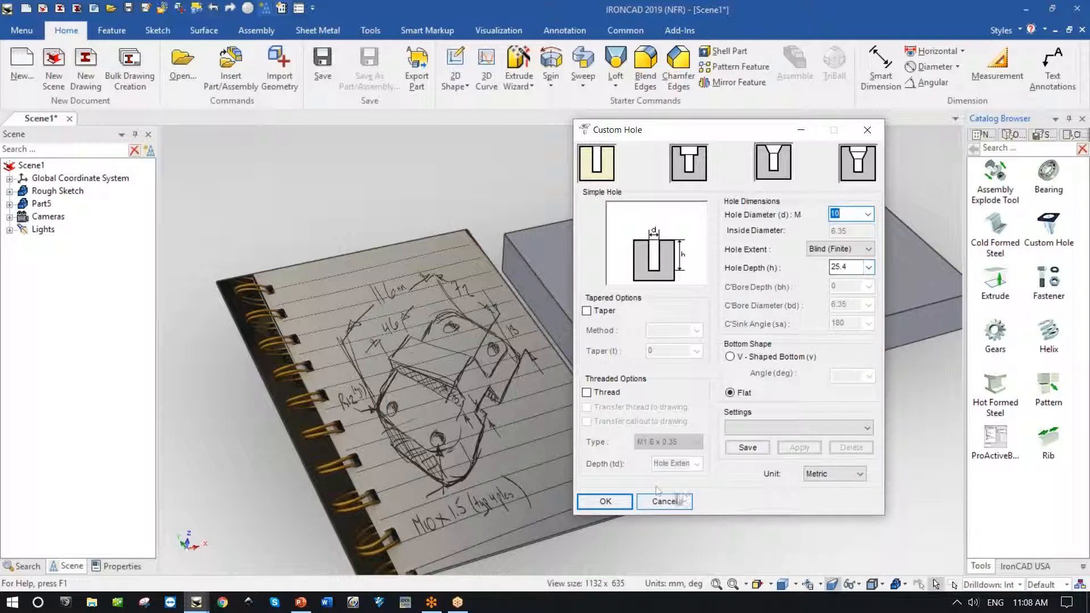
# Step: Add an M10 x 1.5 thread to the hole, set its depth to 14 mm and create it
pyautogui.click(587, 393)
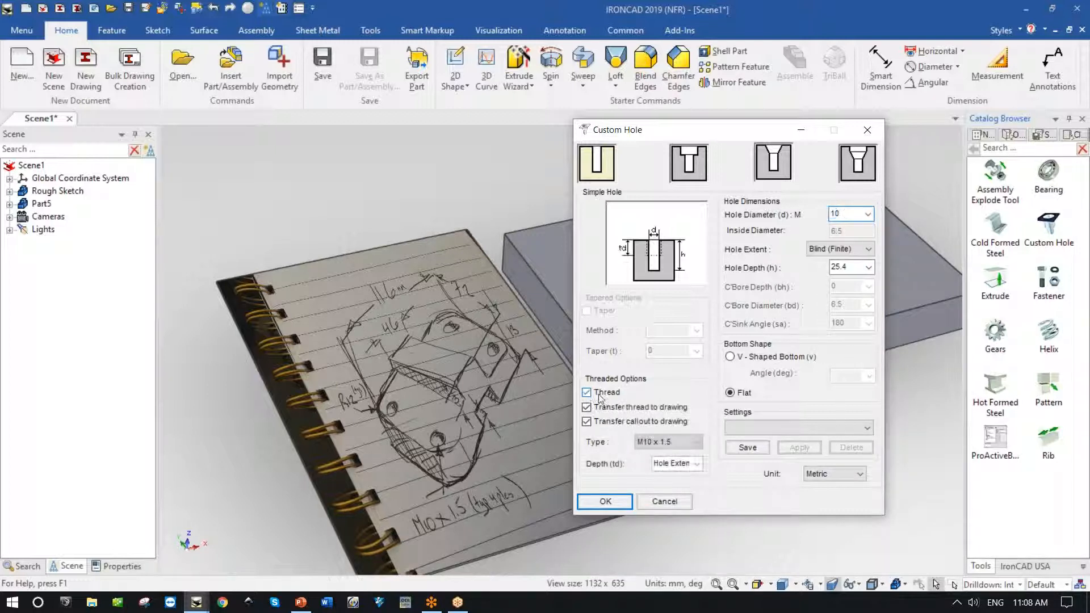
pyautogui.click(677, 446)
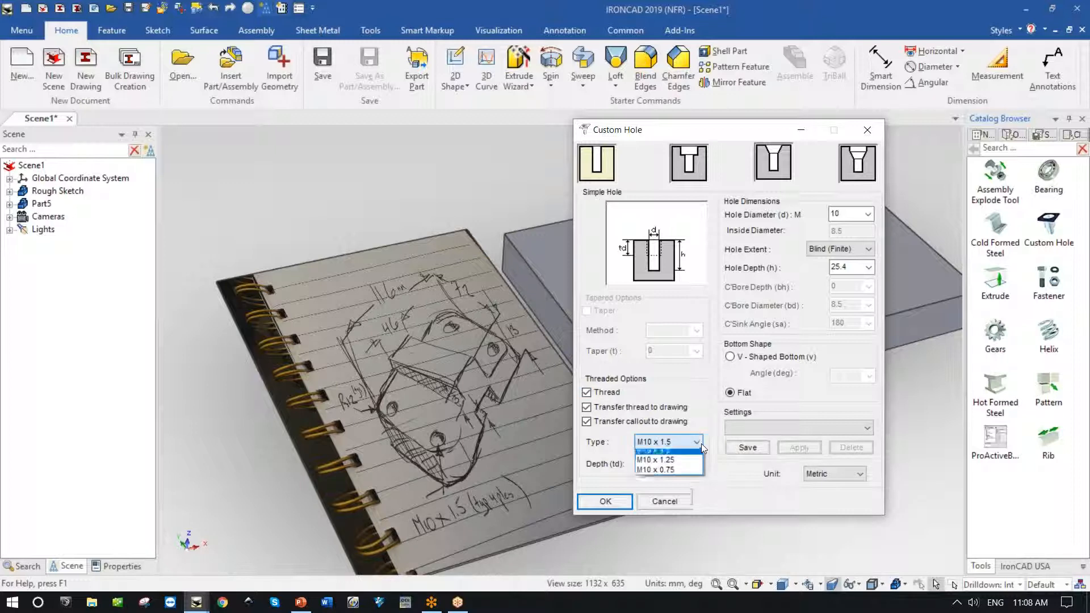
pyautogui.click(678, 455)
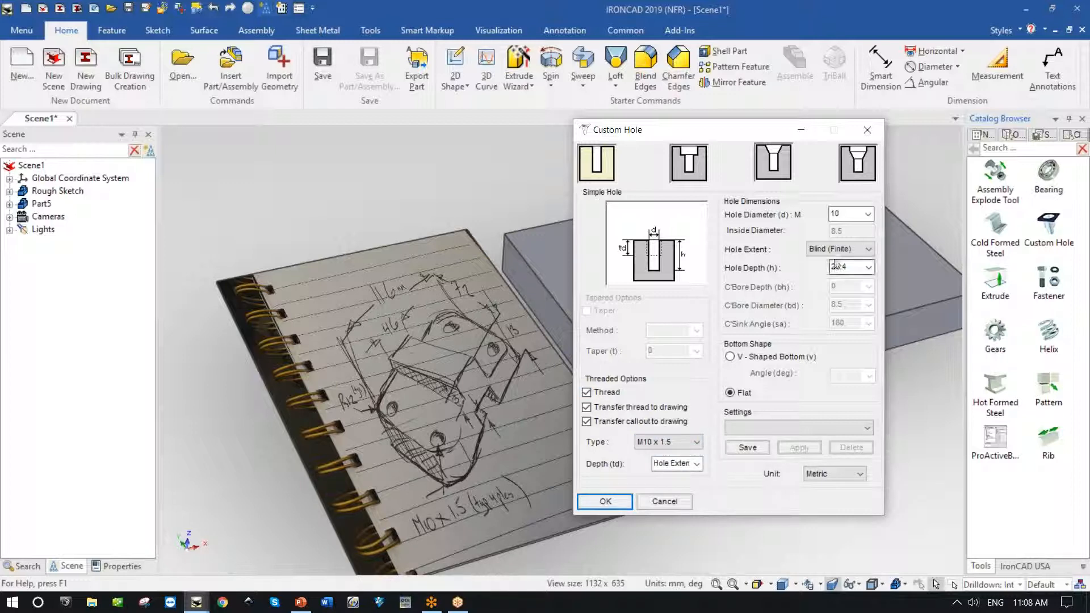
pyautogui.click(868, 266)
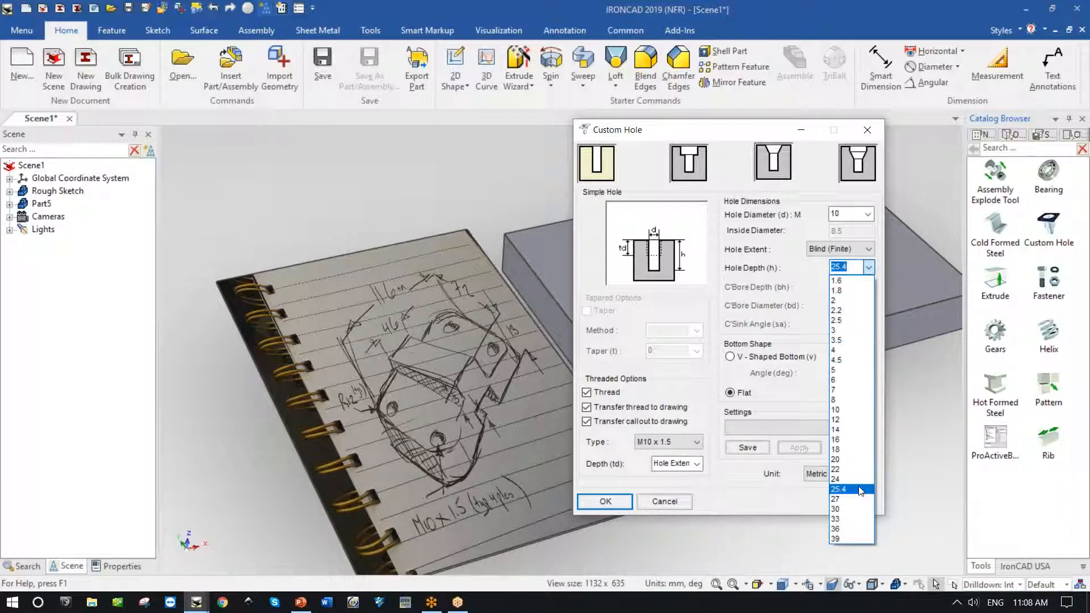
pyautogui.click(845, 430)
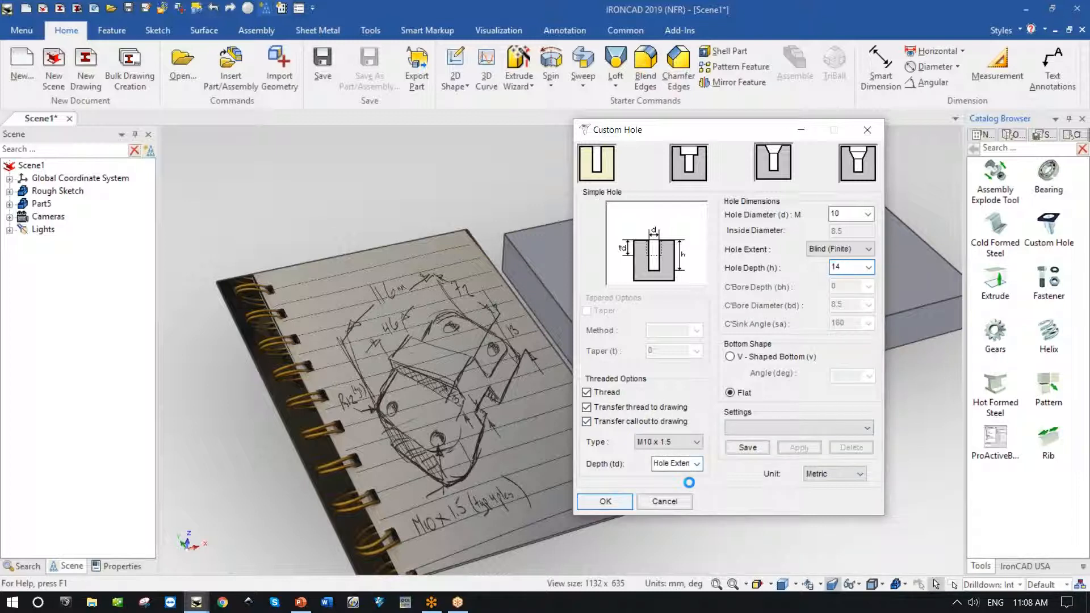
pyautogui.click(624, 500)
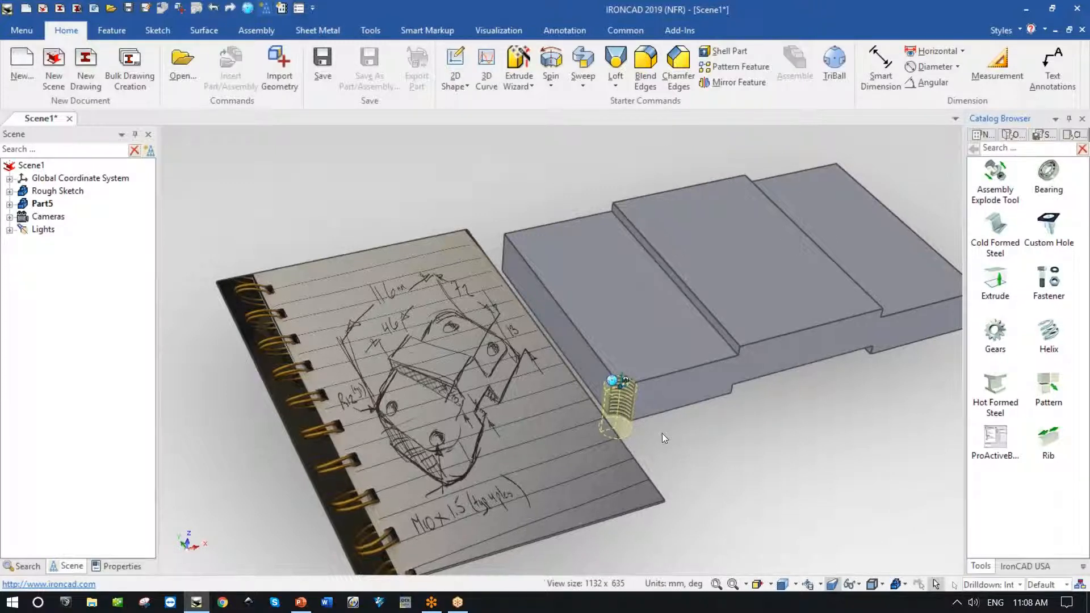
# Step: Inspect the threaded hole's center at the corner of the base block
pyautogui.scroll(5, 662, 434)
pyautogui.scroll(3, 683, 444)
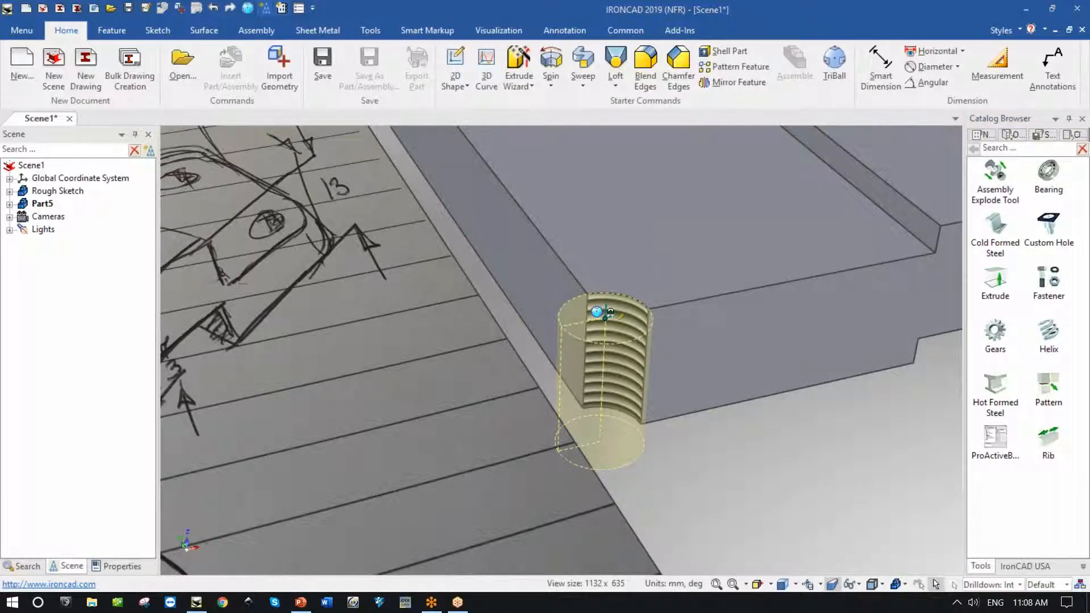
pyautogui.moveTo(606, 313); pyautogui.dragTo(733, 300)
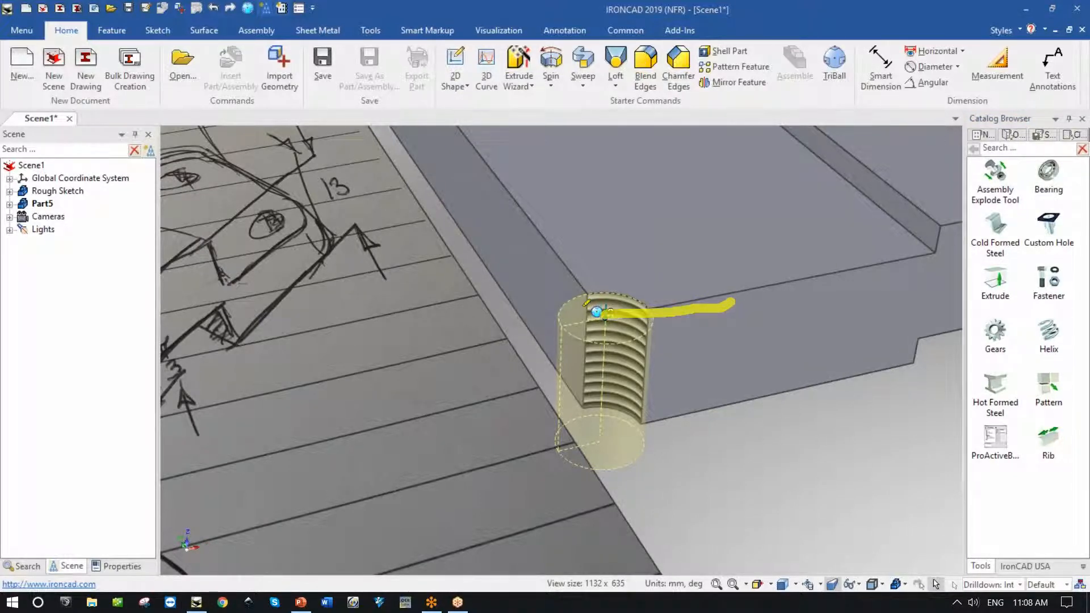
pyautogui.moveTo(606, 311); pyautogui.dragTo(562, 243)
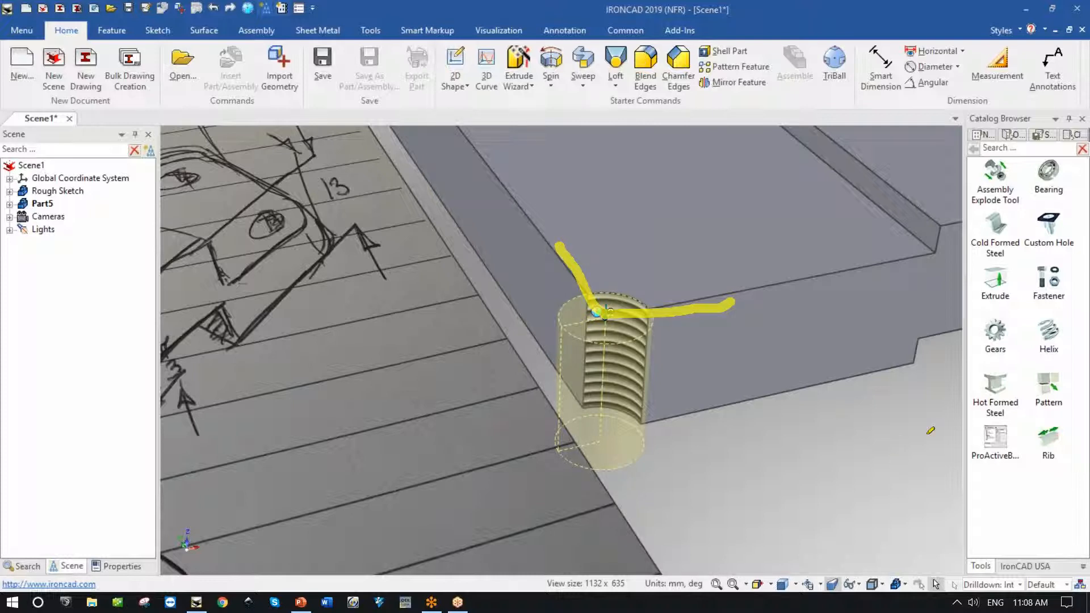
pyautogui.press('Escape')
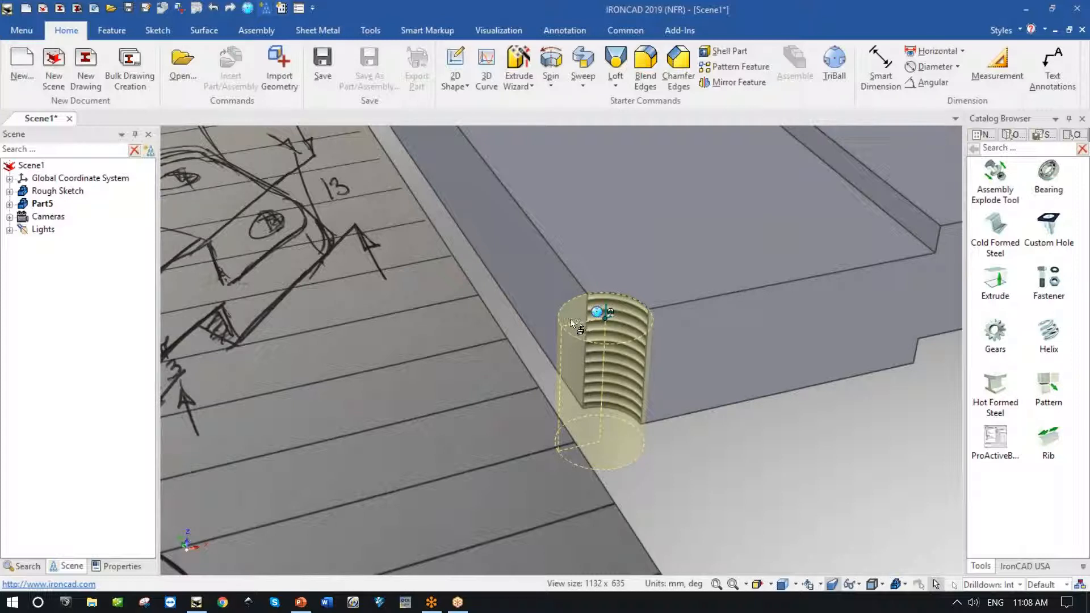
# Step: Select the M10 x 1.5 threaded hole at the block's near corner and activate the TriBall on it
pyautogui.scroll(5, 707, 372)
pyautogui.click(652, 379)
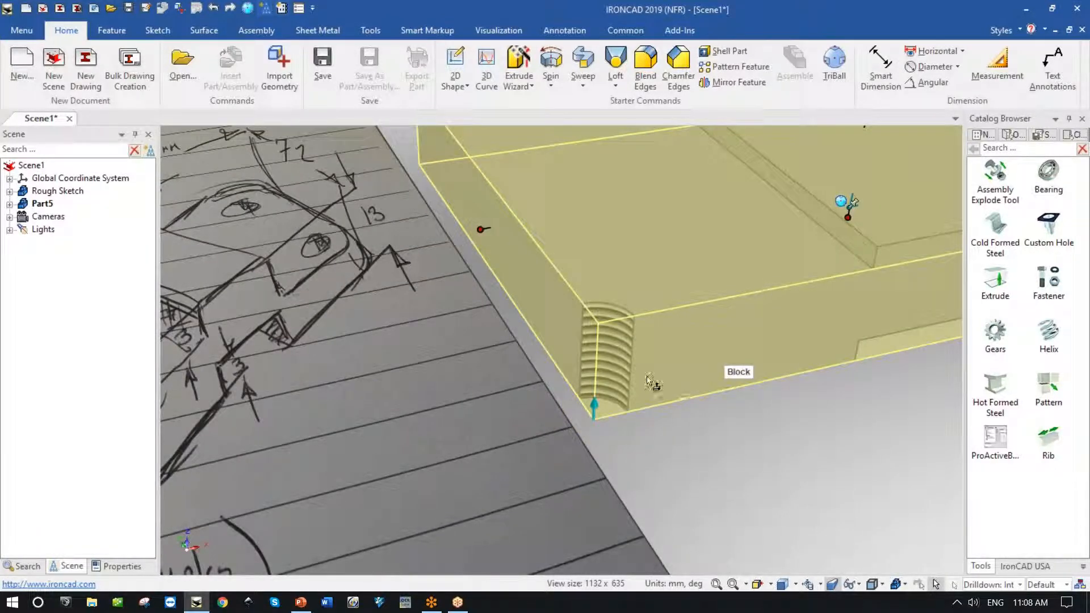
pyautogui.click(612, 365)
pyautogui.press('F10')
pyautogui.moveTo(726, 433); pyautogui.dragTo(726, 432, button='middle')
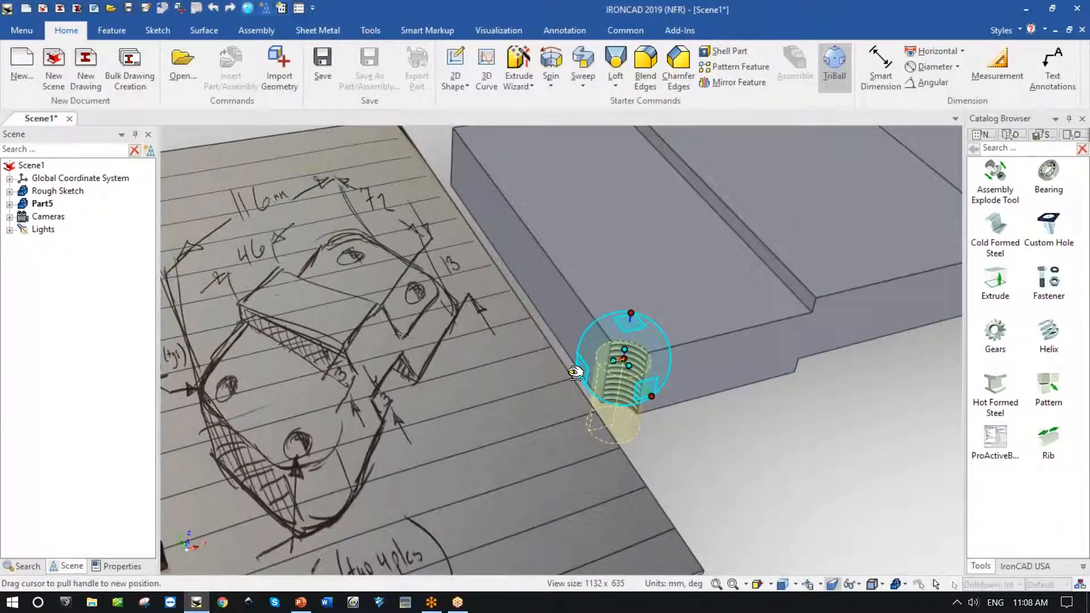
# Step: Move the threaded hole 10 mm inward along each of the two top edges meeting at the corner
pyautogui.moveTo(575, 372); pyautogui.dragTo(572, 378)
pyautogui.write('10')
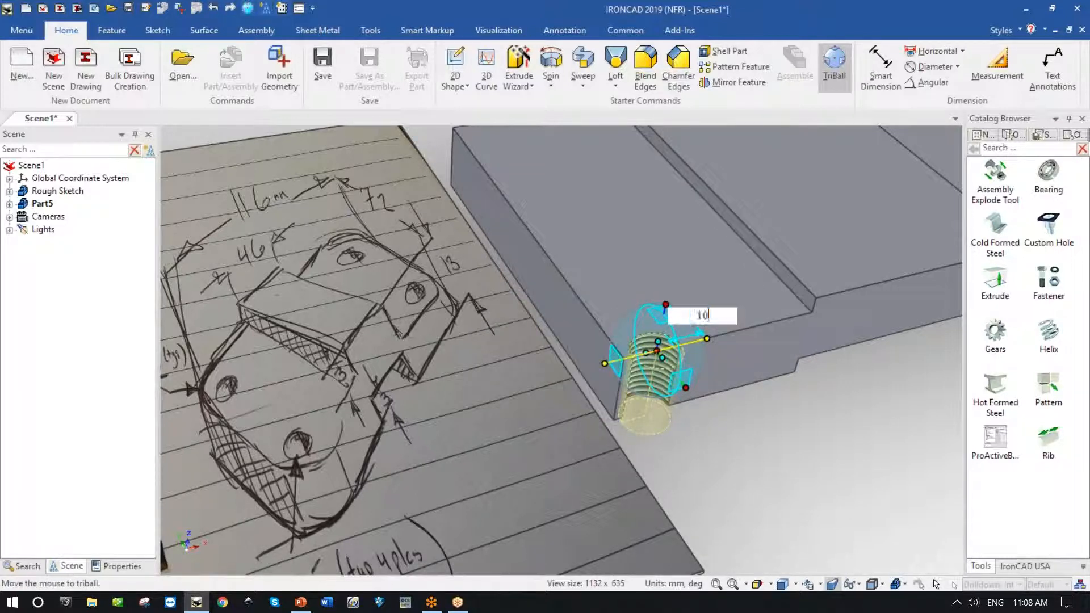
pyautogui.press('Return')
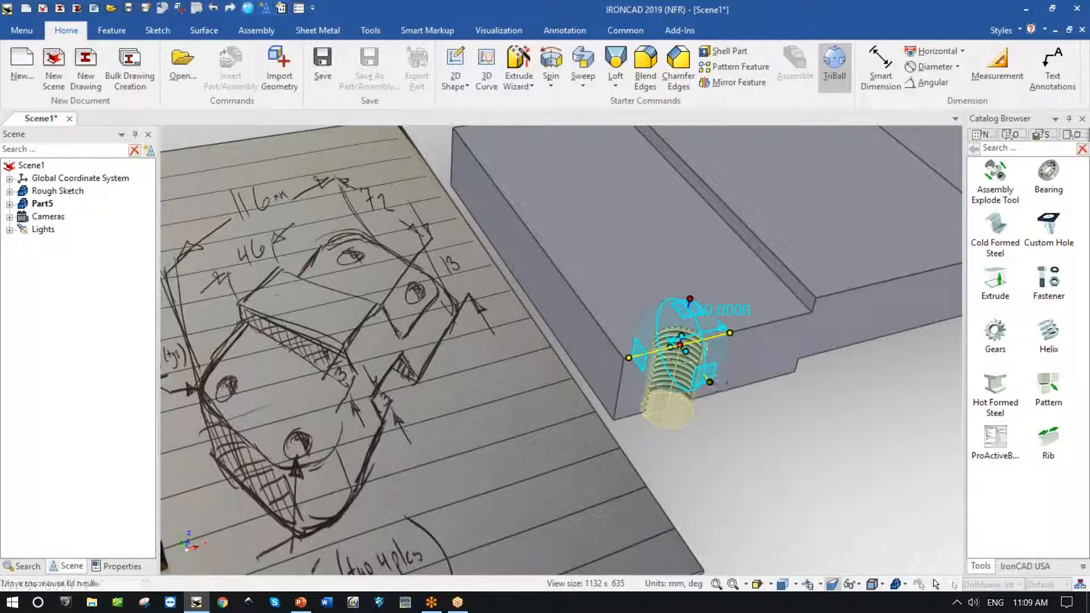
pyautogui.moveTo(716, 384); pyautogui.dragTo(713, 392)
pyautogui.write('10')
pyautogui.press('Return')
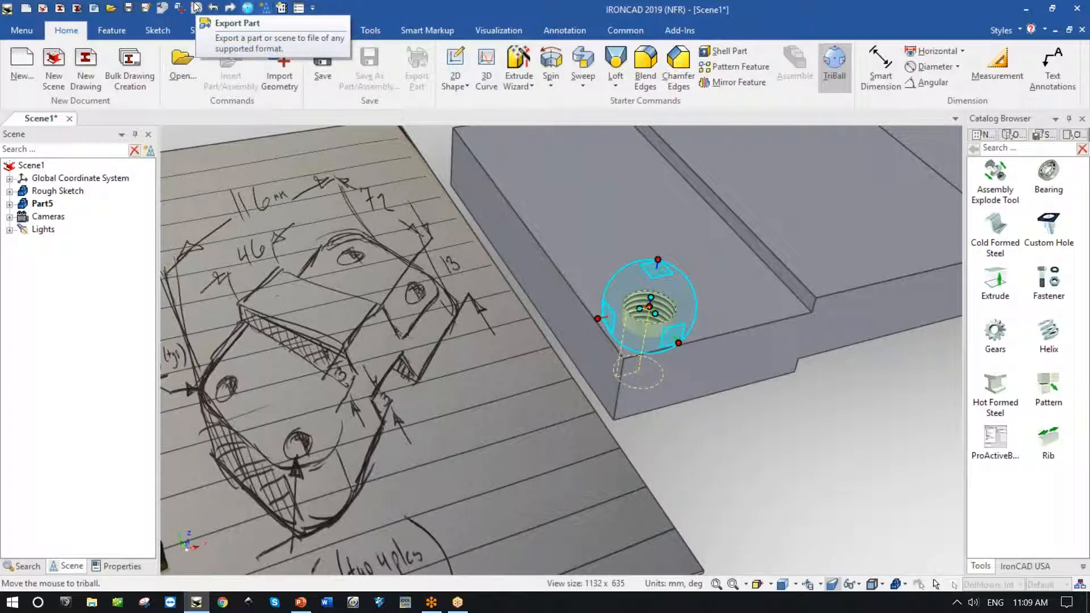
# Step: Undo the moves just made to the threaded hole
pyautogui.click(214, 9)
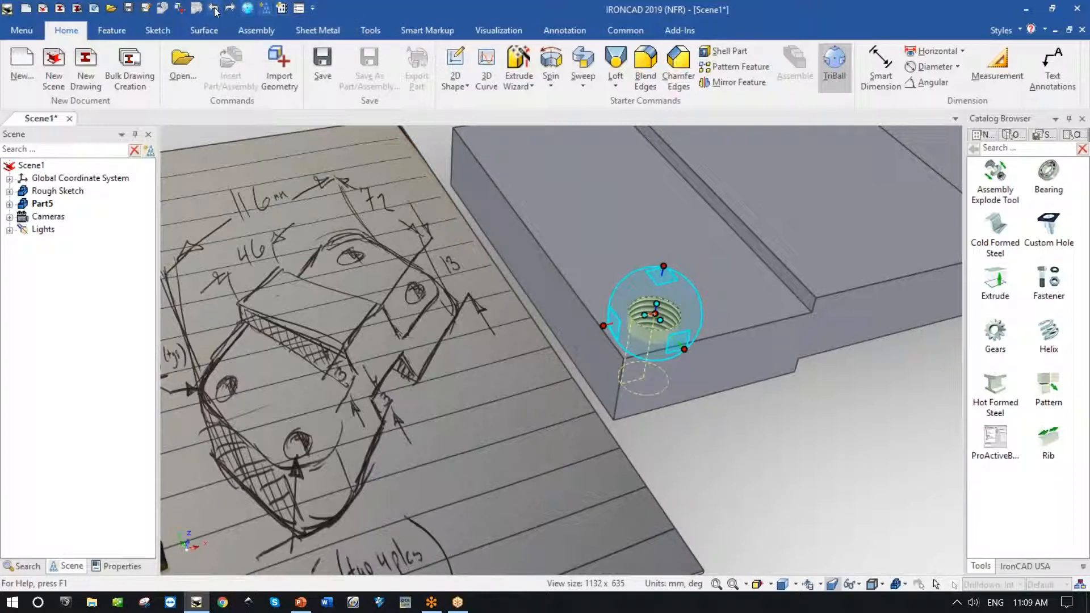
pyautogui.click(215, 9)
pyautogui.click(215, 9)
pyautogui.click(215, 9)
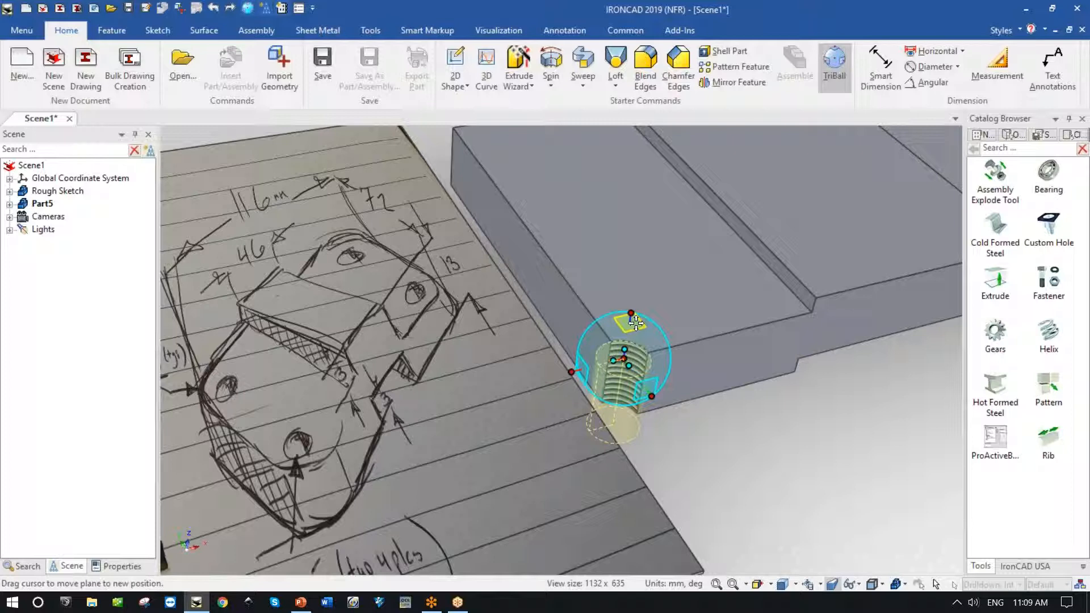
# Step: Reposition the threaded hole with the TriBall's planar handle, offsetting it 10 mm in both directions from the block's corner
pyautogui.moveTo(635, 322); pyautogui.dragTo(643, 270)
pyautogui.moveTo(643, 270); pyautogui.dragTo(653, 249, button='right')
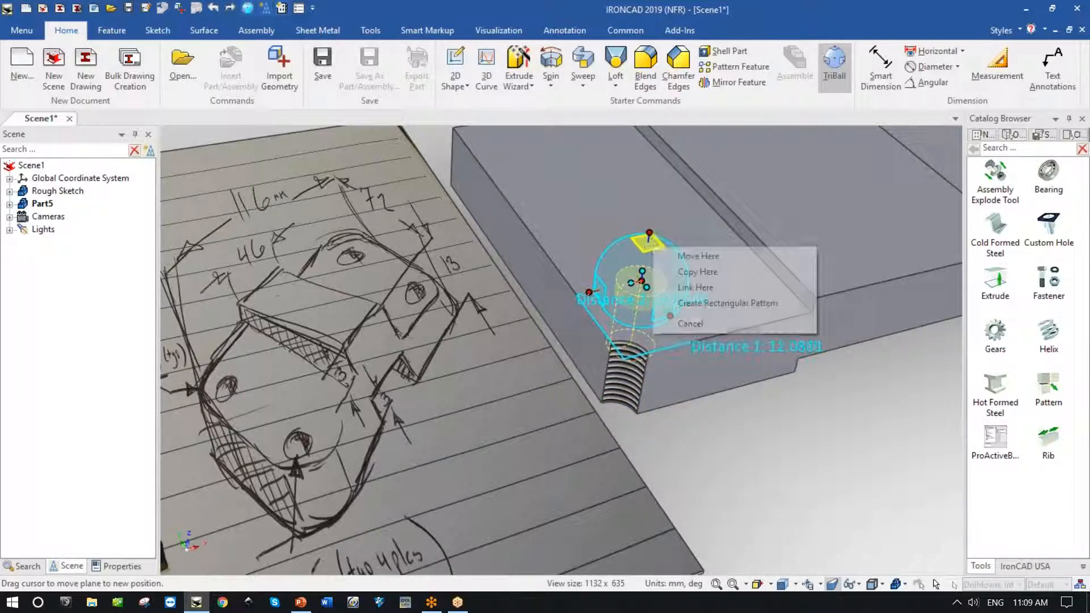
pyautogui.click(697, 271)
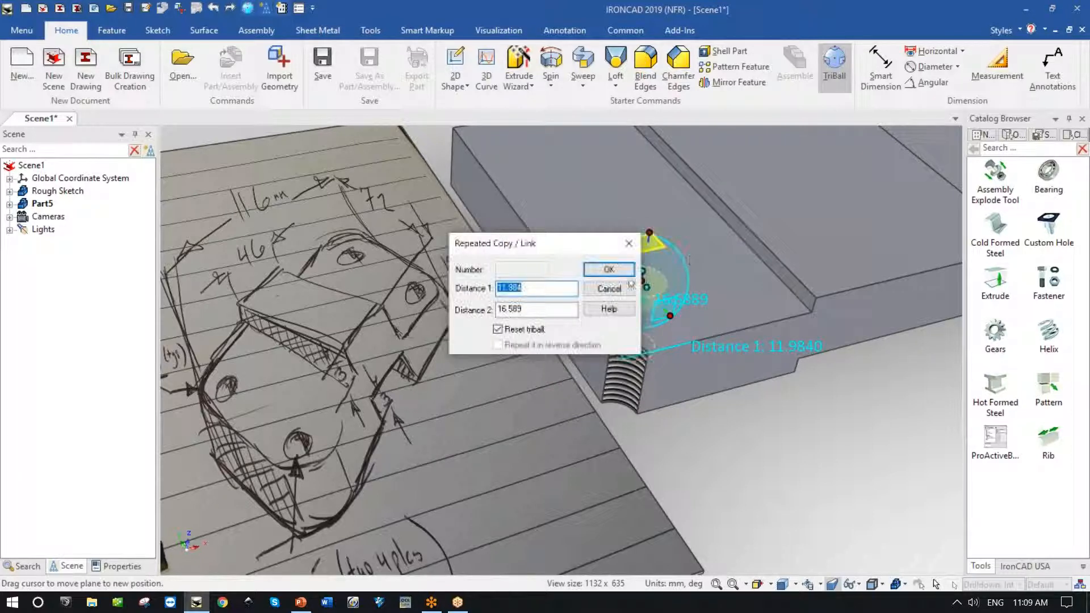
pyautogui.write('10')
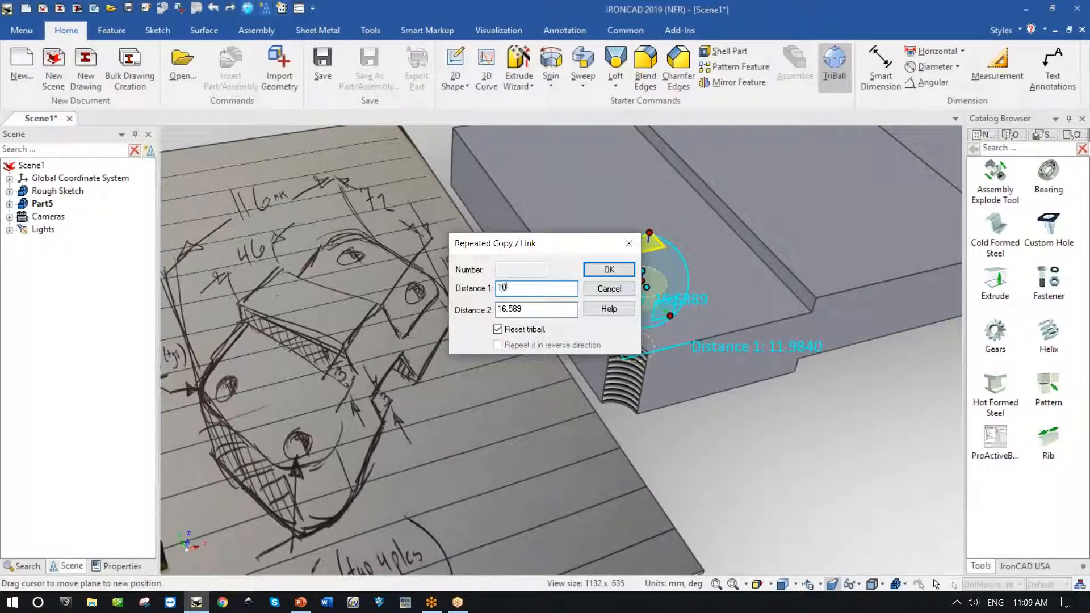
pyautogui.press('Tab')
pyautogui.write('10')
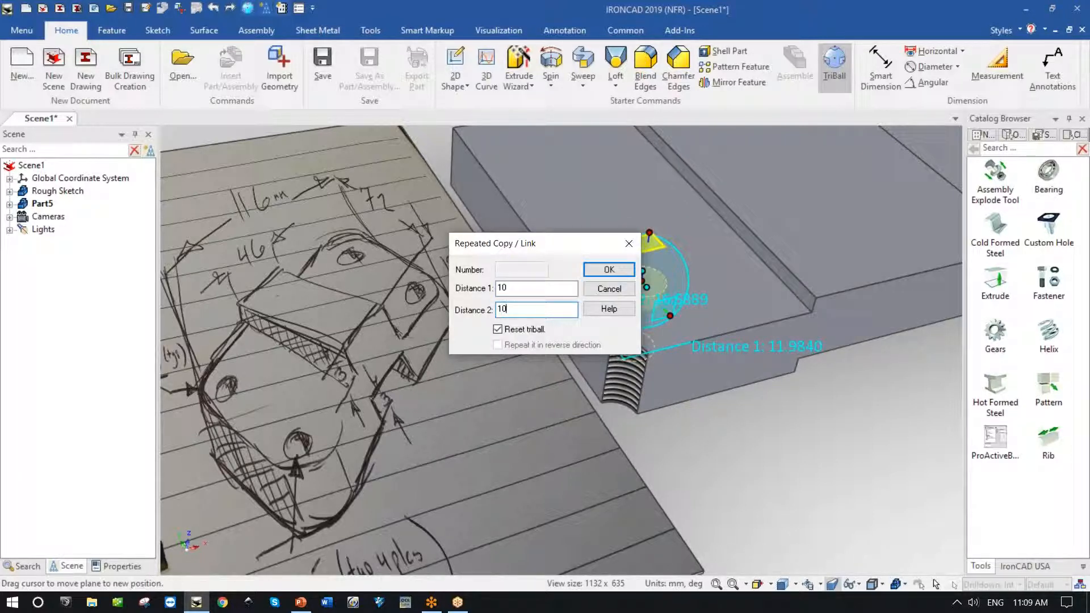
pyautogui.click(608, 269)
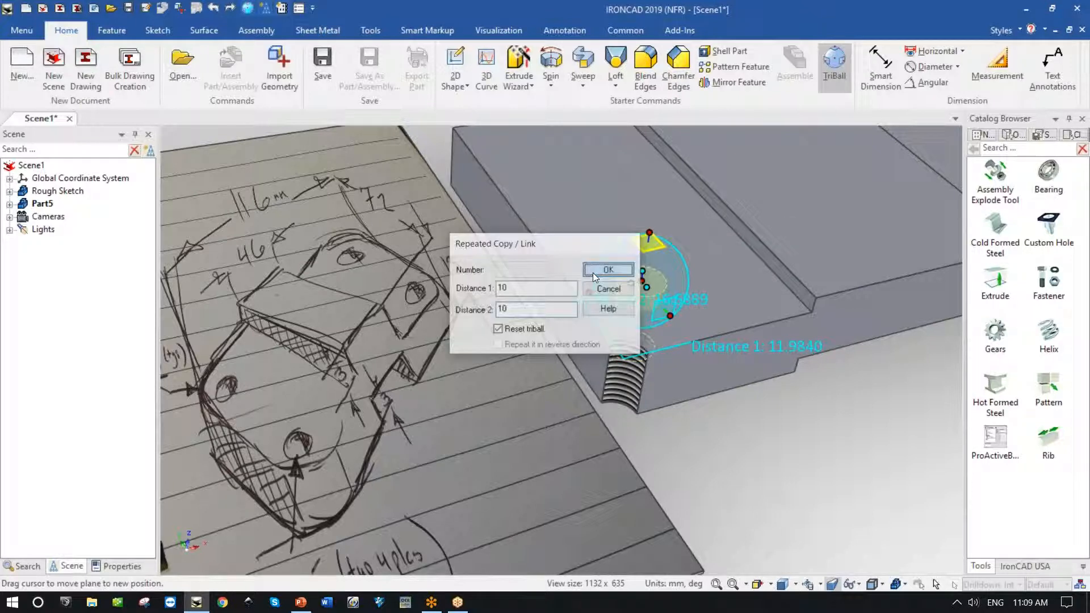
# Step: Create a linked copy of the threaded hole near the other corner on the same end of the block
pyautogui.scroll(-3, 813, 421)
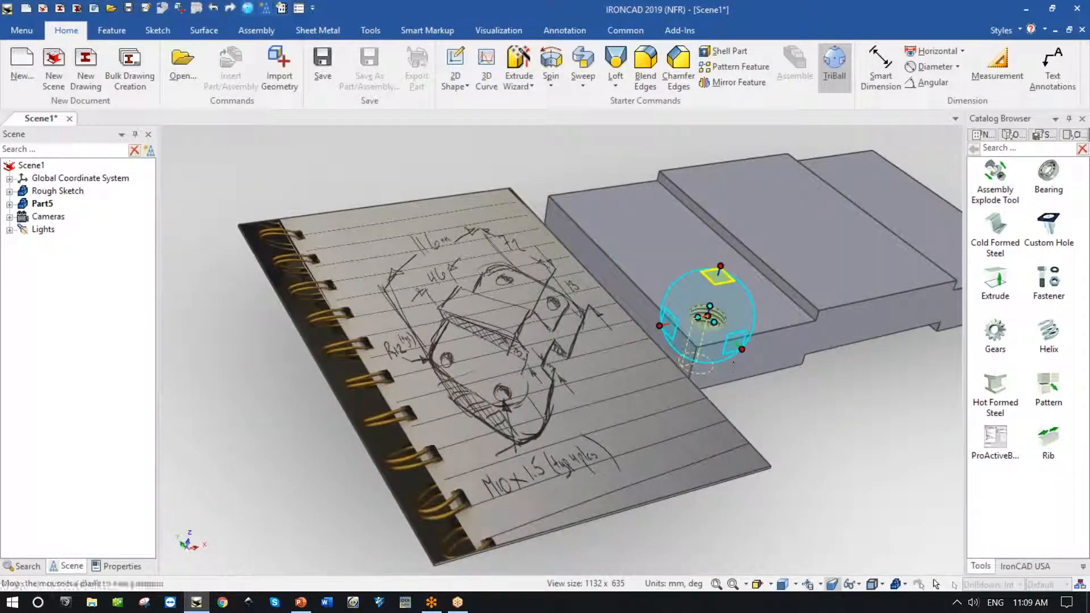
pyautogui.click(741, 349)
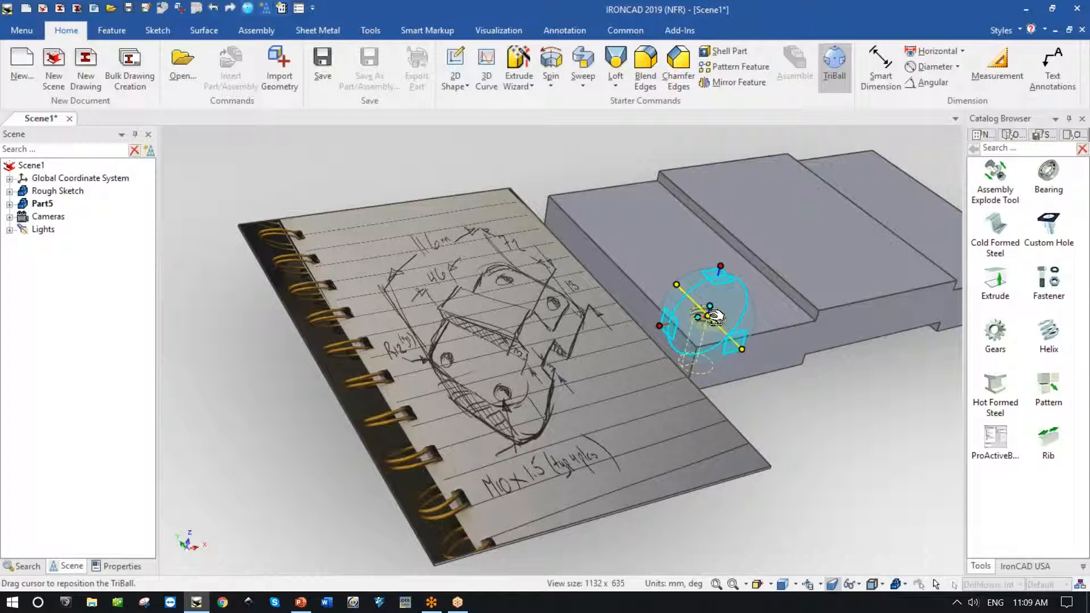
pyautogui.moveTo(714, 318); pyautogui.dragTo(578, 193)
pyautogui.moveTo(578, 193); pyautogui.dragTo(572, 192, button='right')
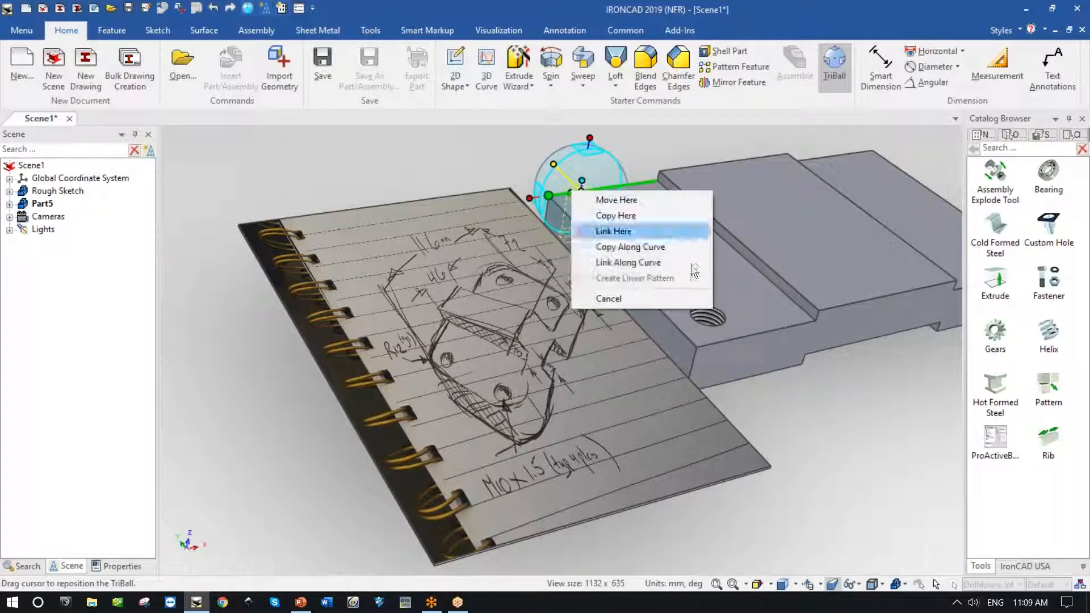
pyautogui.click(634, 232)
pyautogui.click(613, 212)
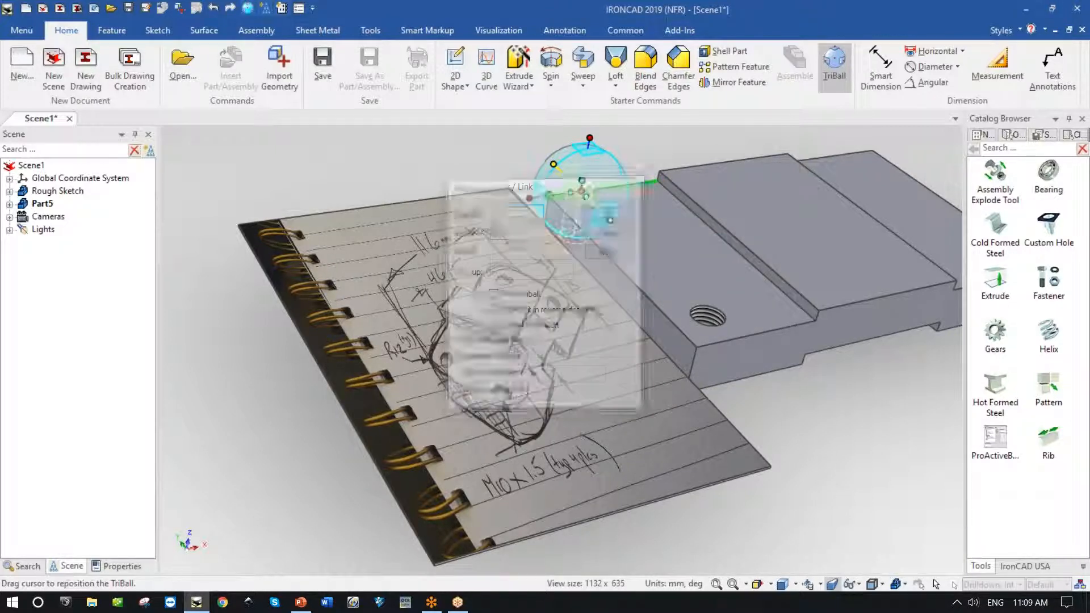
# Step: Move the linked hole 10 mm inward from the block's long side
pyautogui.moveTo(612, 220); pyautogui.dragTo(632, 241)
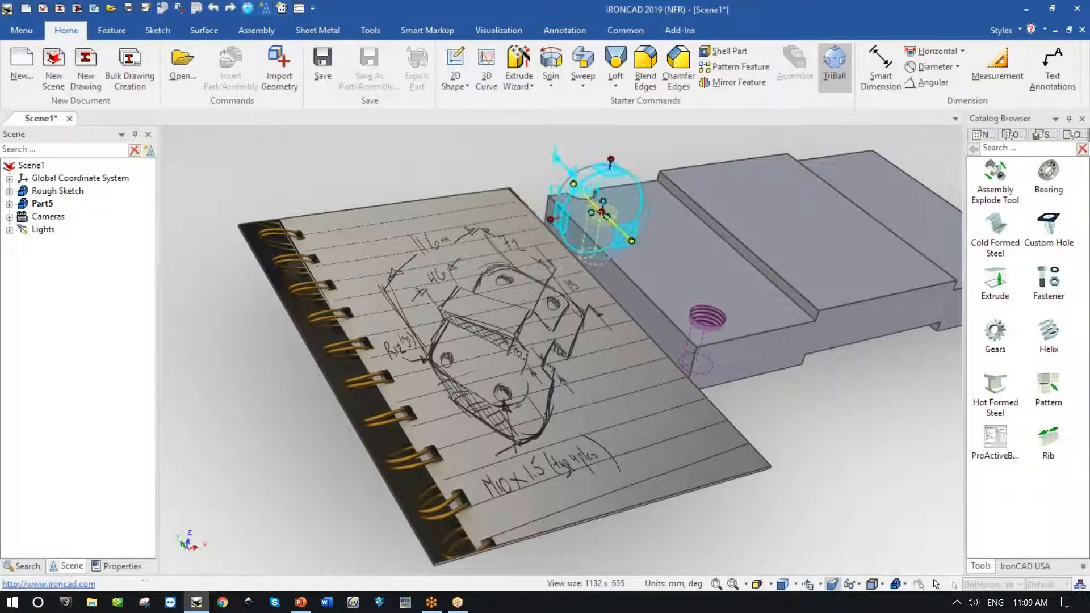
pyautogui.write('10')
pyautogui.press('Return')
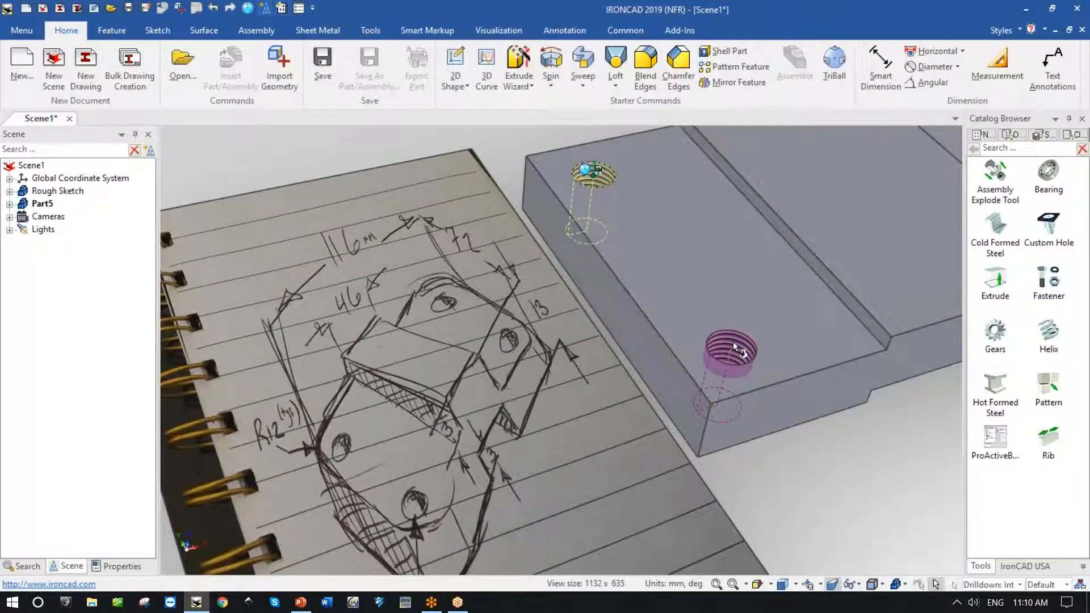
# Step: Select both threaded holes and create linked copies of them at the opposite end of the block
pyautogui.click(733, 342)
pyautogui.scroll(-5, 543, 397)
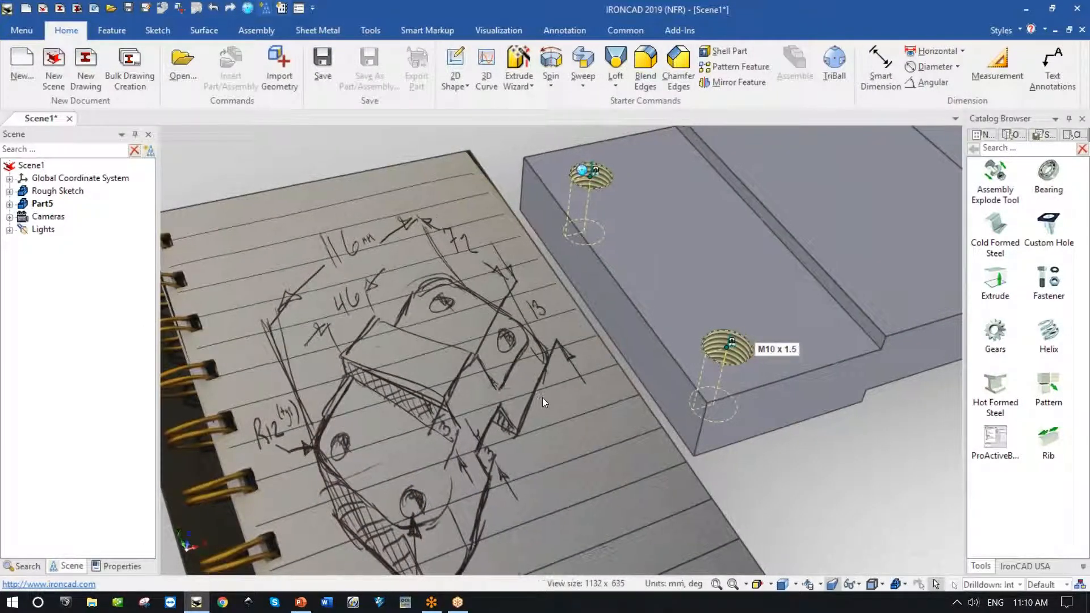
pyautogui.press('F10')
pyautogui.keyDown('shift'); pyautogui.moveTo(574, 353); pyautogui.dragTo(514, 366, button='middle'); pyautogui.keyUp('shift')
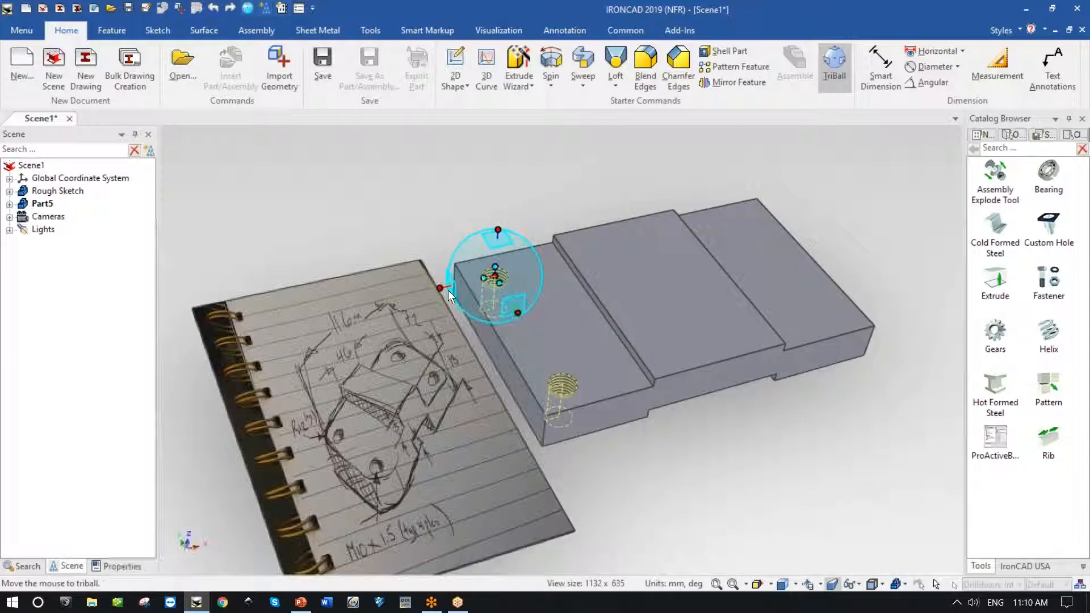
pyautogui.click(448, 287)
pyautogui.moveTo(503, 275); pyautogui.dragTo(772, 212)
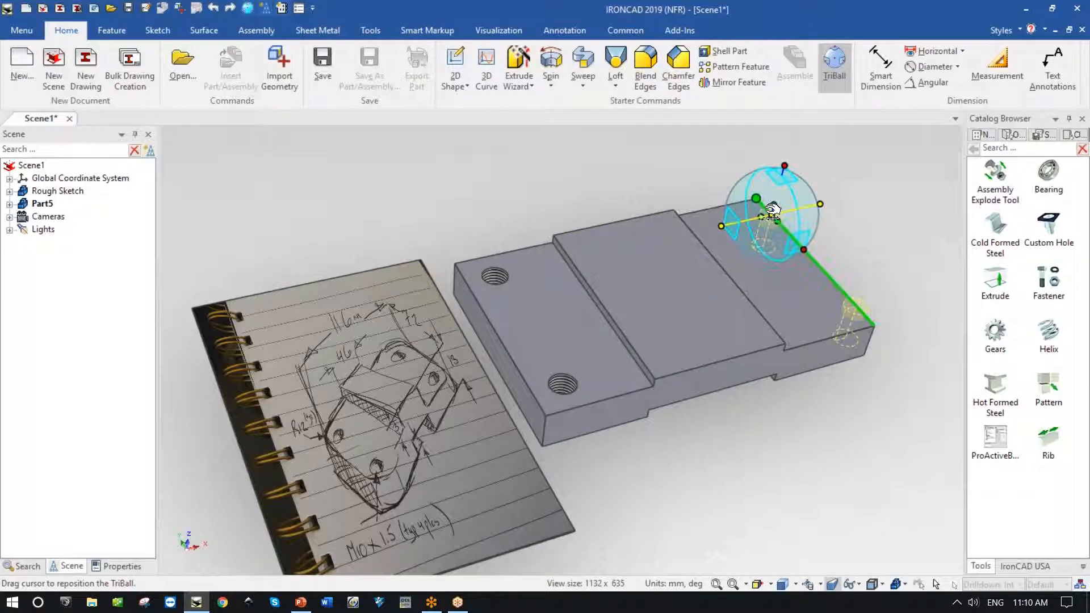
pyautogui.click(825, 250)
pyautogui.click(607, 212)
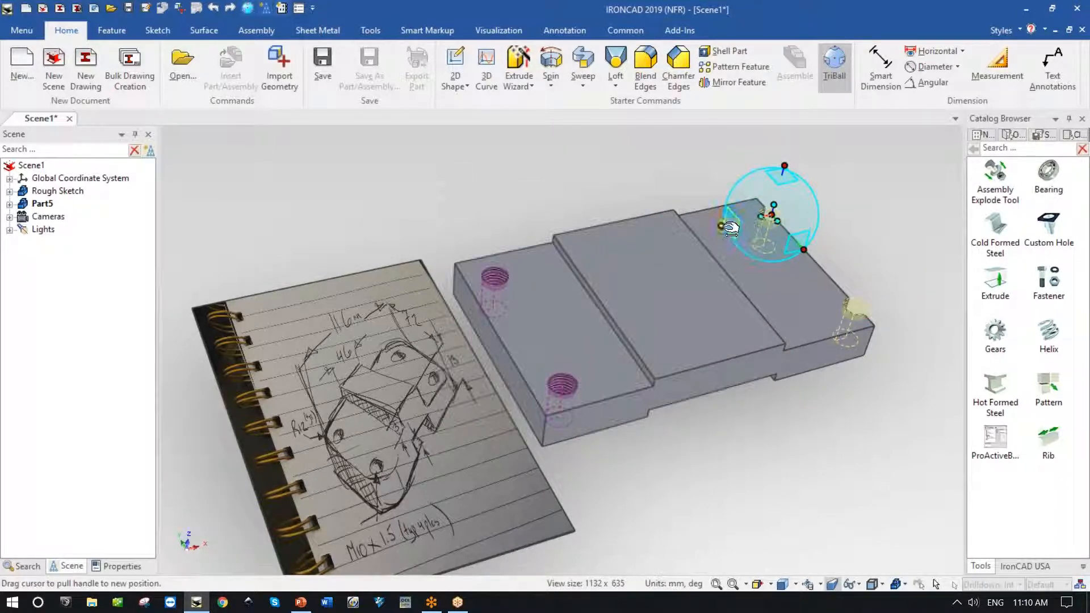
# Step: Move the new pair of linked holes 10 mm inward from the block's far end edge and clear the selection
pyautogui.moveTo(722, 226); pyautogui.dragTo(708, 229)
pyautogui.write('10')
pyautogui.press('Return')
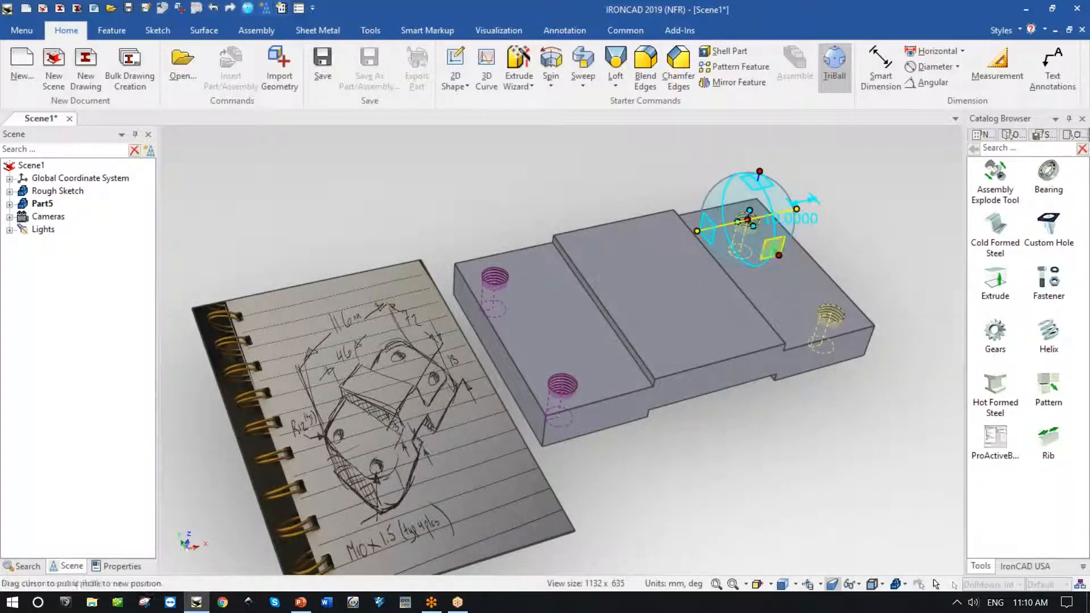
pyautogui.click(836, 243)
pyautogui.moveTo(850, 236); pyautogui.dragTo(854, 252, button='middle')
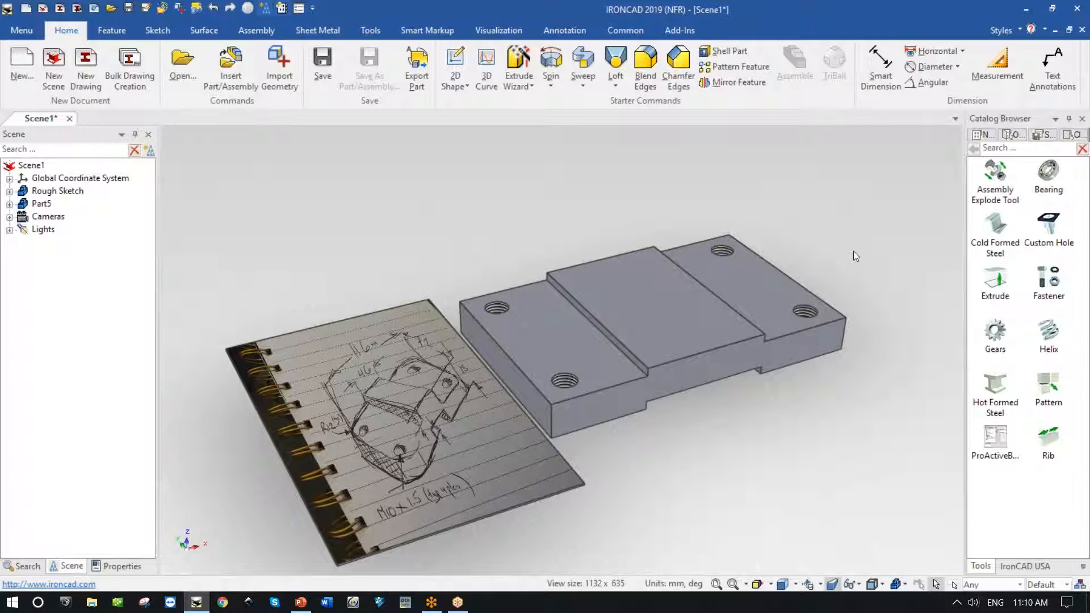
# Step: Check the R12 corner radius on the hand-drawn sketch and delete the Rough Sketch from the scene
pyautogui.scroll(5, 853, 251)
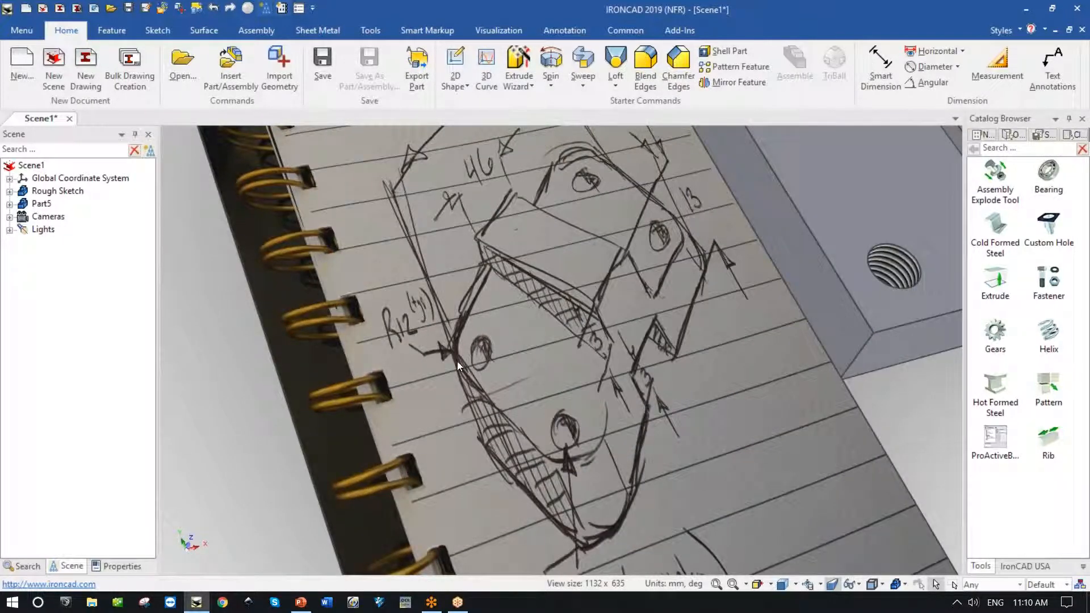
pyautogui.scroll(-5, 581, 427)
pyautogui.moveTo(580, 426); pyautogui.dragTo(581, 426, button='middle')
pyautogui.scroll(2, 580, 426)
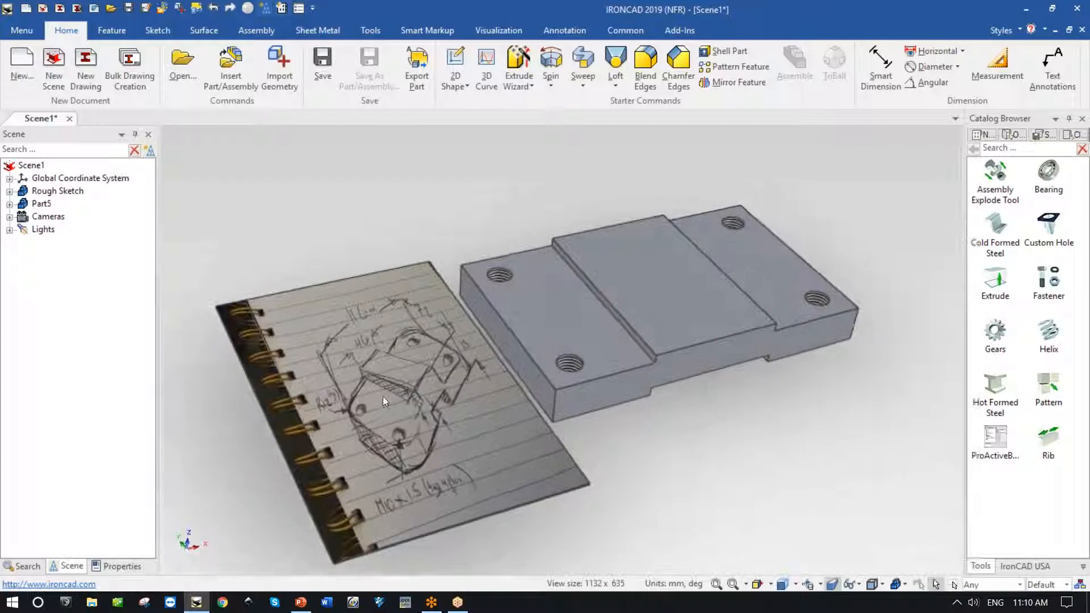
pyautogui.click(382, 400)
pyautogui.press('Delete')
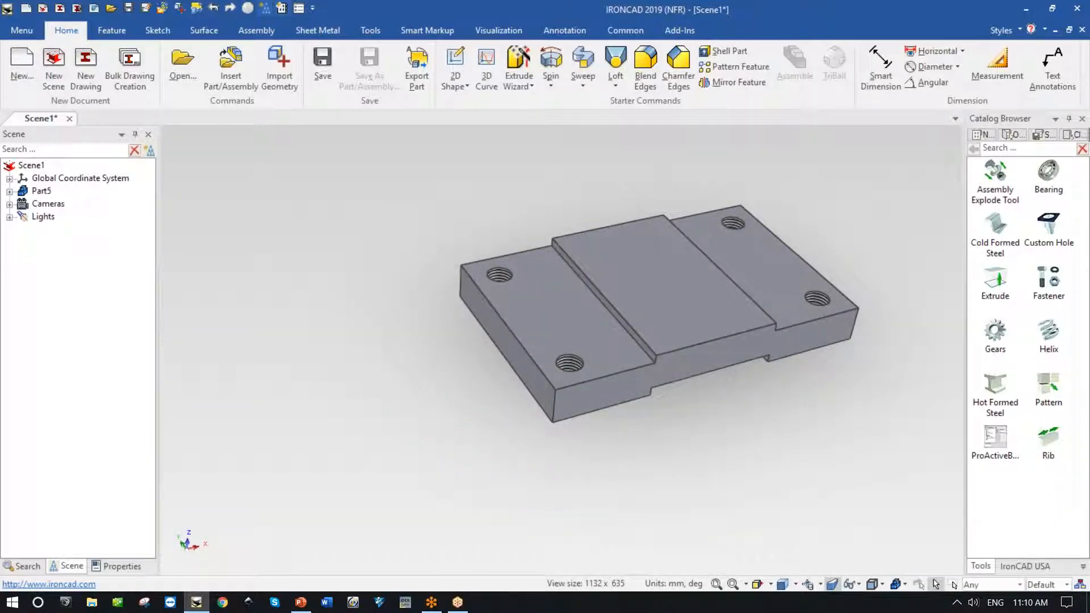
pyautogui.scroll(3, 381, 398)
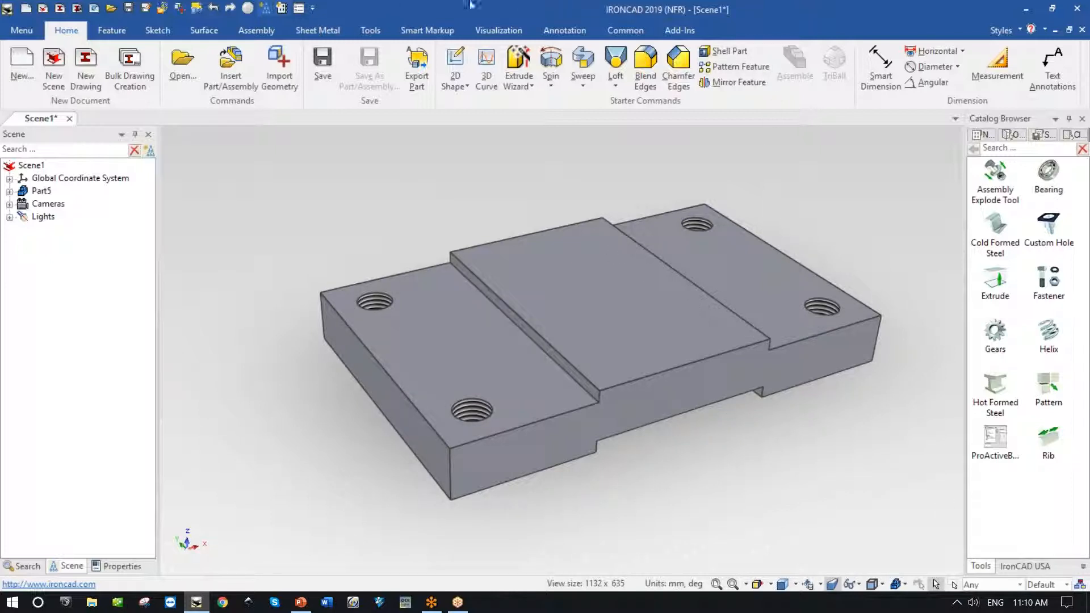
pyautogui.click(112, 31)
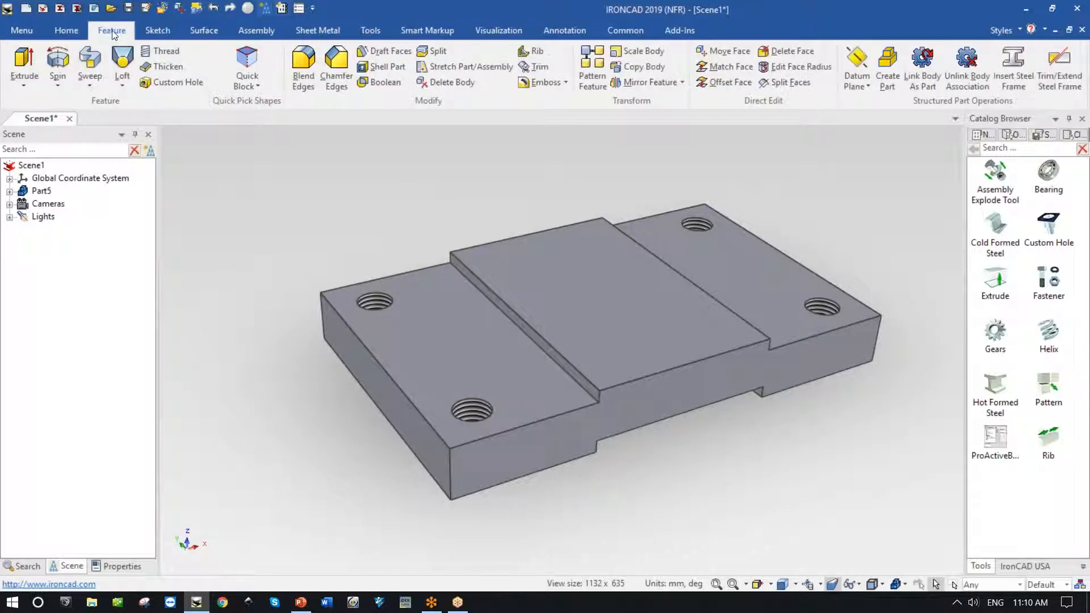
pyautogui.click(157, 30)
pyautogui.click(66, 30)
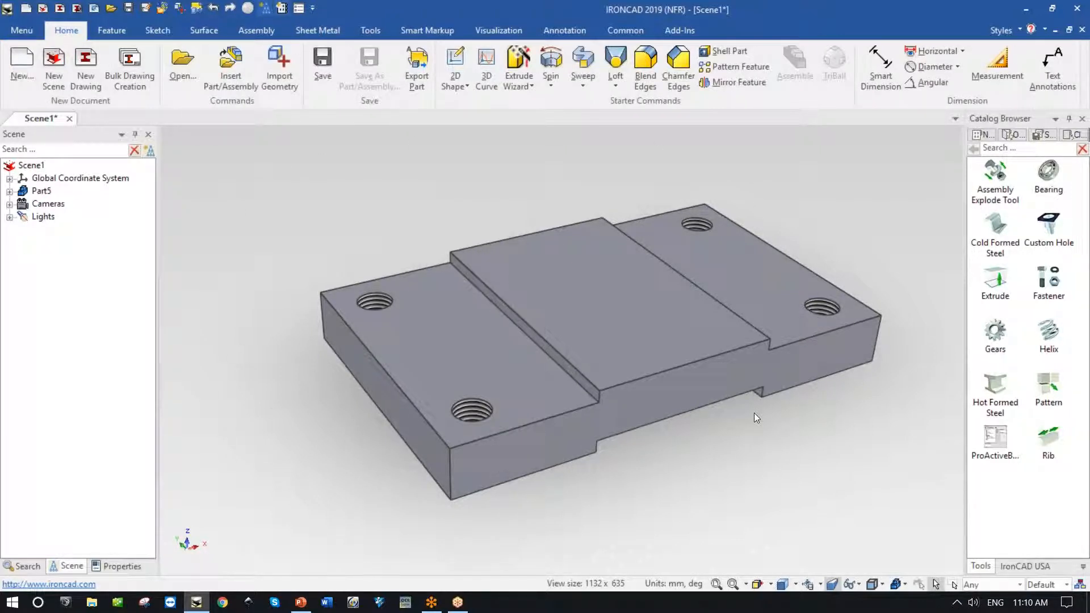
# Step: Start a constant edge blend on the block's nearest vertical corner edge with a radius of 12 mm
pyautogui.moveTo(754, 413); pyautogui.dragTo(491, 481, button='middle')
pyautogui.click(474, 465)
pyautogui.click(475, 466)
pyautogui.click(476, 467)
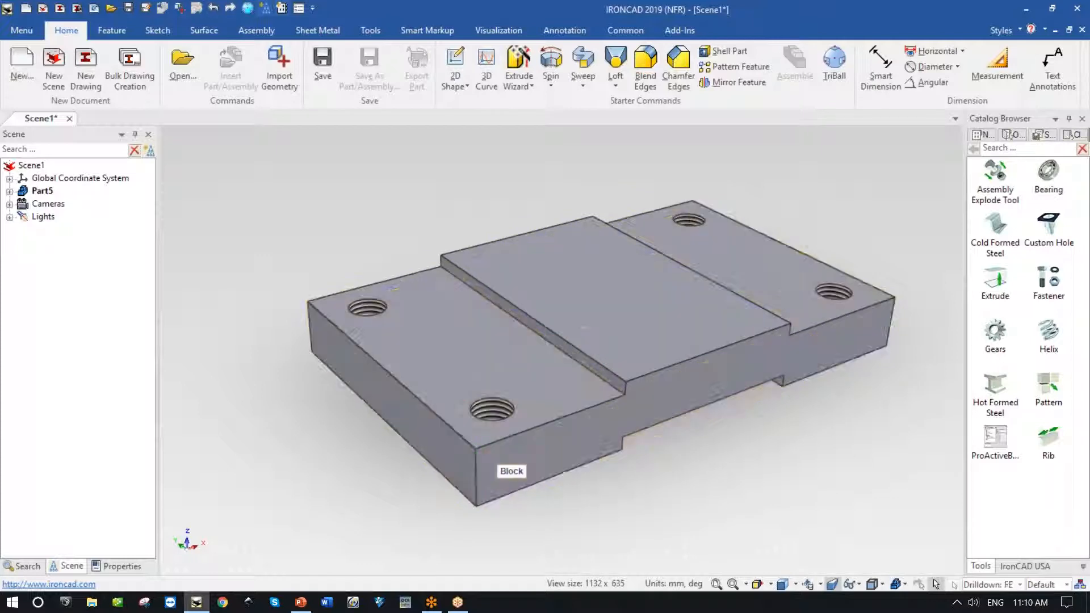
pyautogui.rightClick(476, 467)
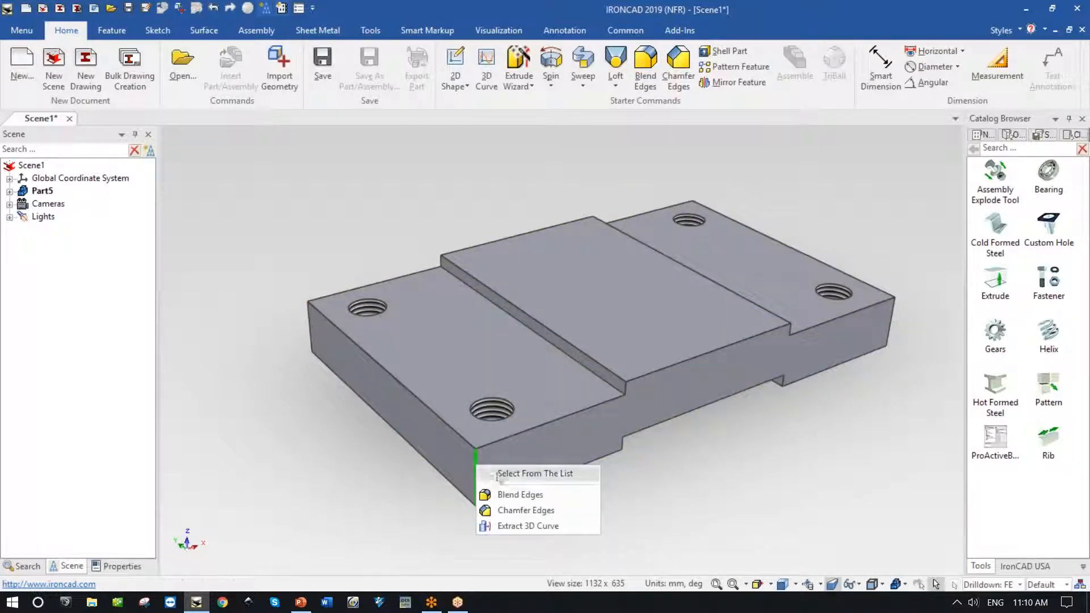
pyautogui.click(521, 495)
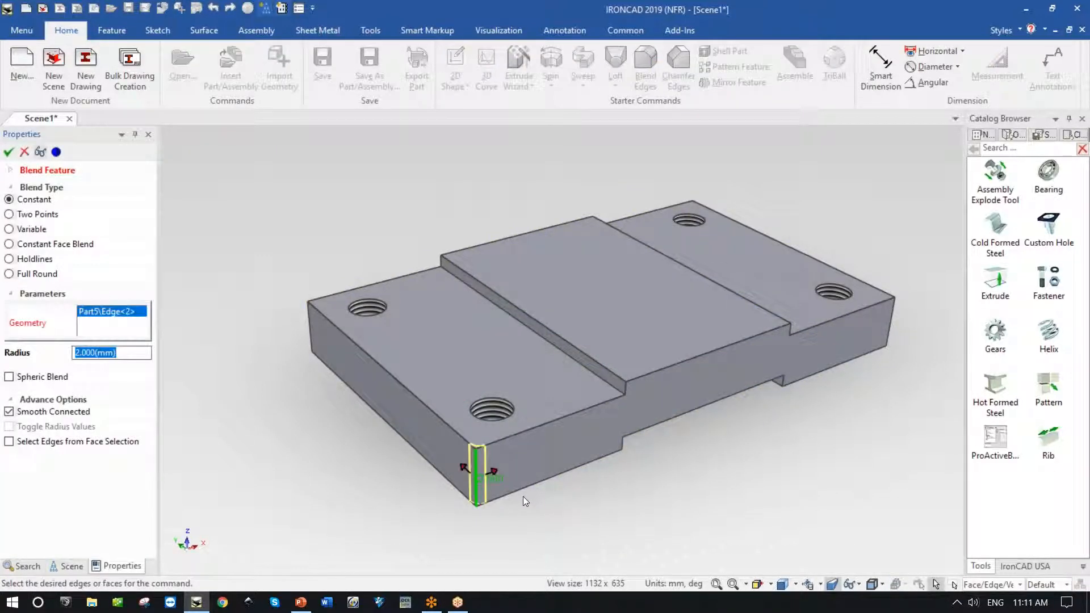
pyautogui.write('12')
pyautogui.press('Return')
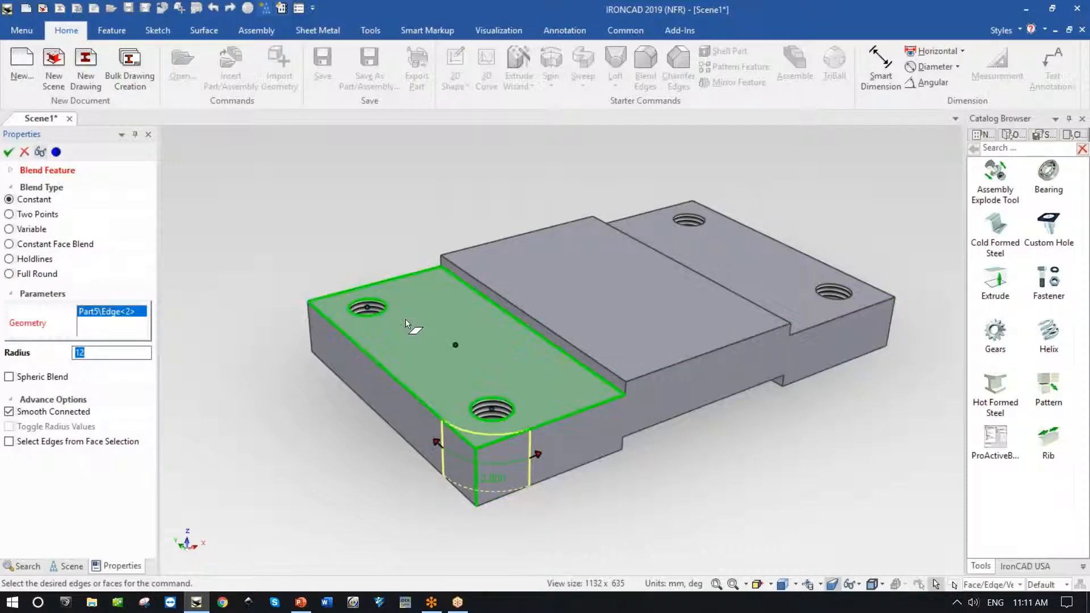
# Step: Add the other three vertical corner edges of the block to the 12 mm blend and apply it
pyautogui.click(311, 329)
pyautogui.moveTo(335, 283); pyautogui.dragTo(851, 364, button='middle')
pyautogui.click(834, 358)
pyautogui.moveTo(783, 365); pyautogui.dragTo(883, 408, button='middle')
pyautogui.click(874, 409)
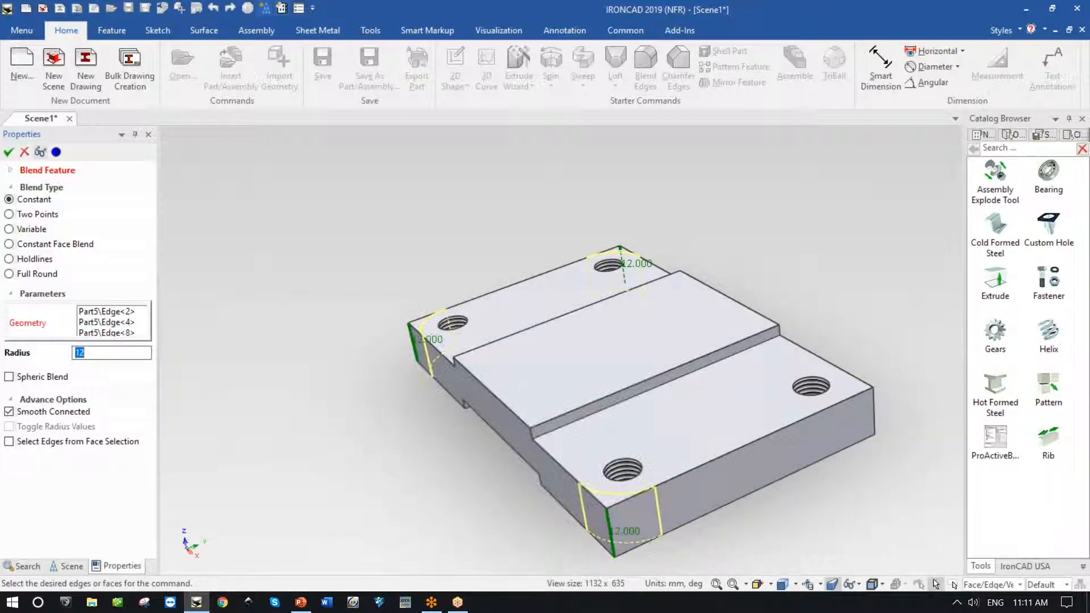
pyautogui.moveTo(874, 409); pyautogui.dragTo(95, 233, button='middle')
pyautogui.click(8, 152)
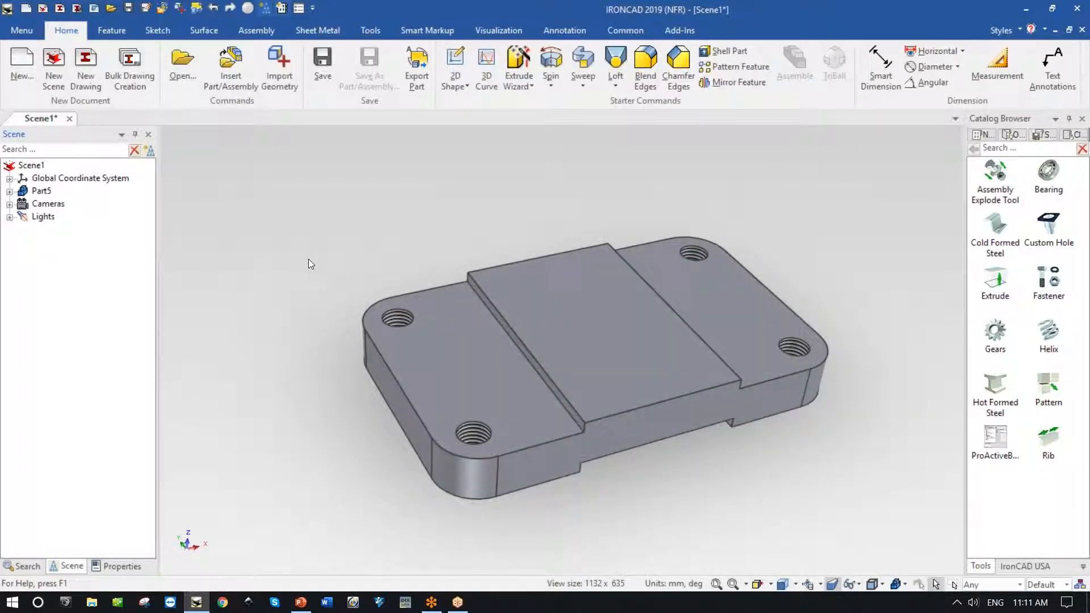
# Step: Show the IronCAD USA catalog and rename the part as Mounting Plate
pyautogui.click(1020, 566)
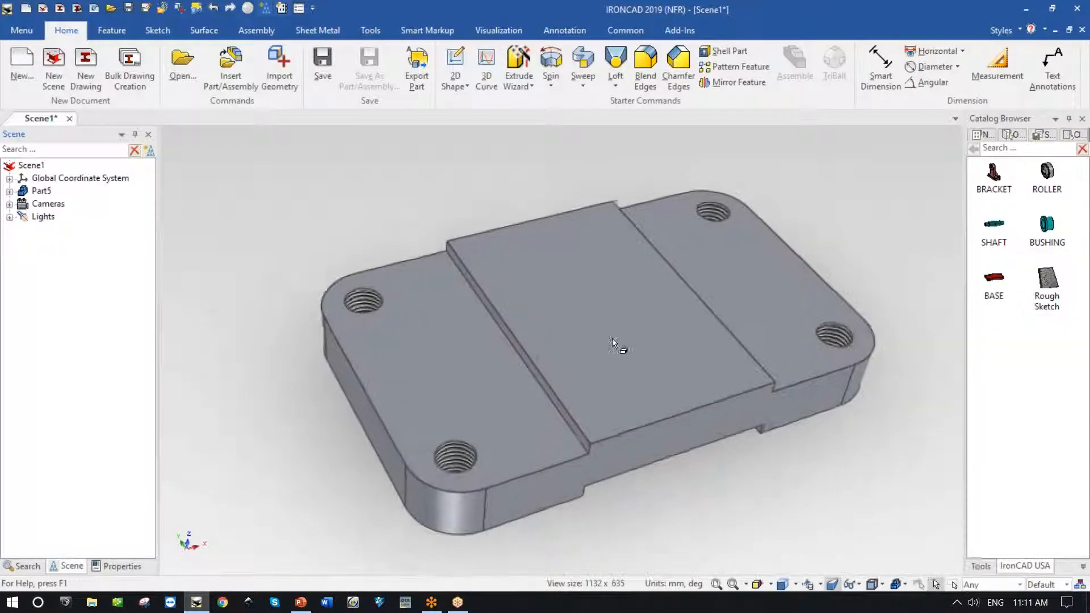
pyautogui.click(42, 192)
pyautogui.click(42, 192)
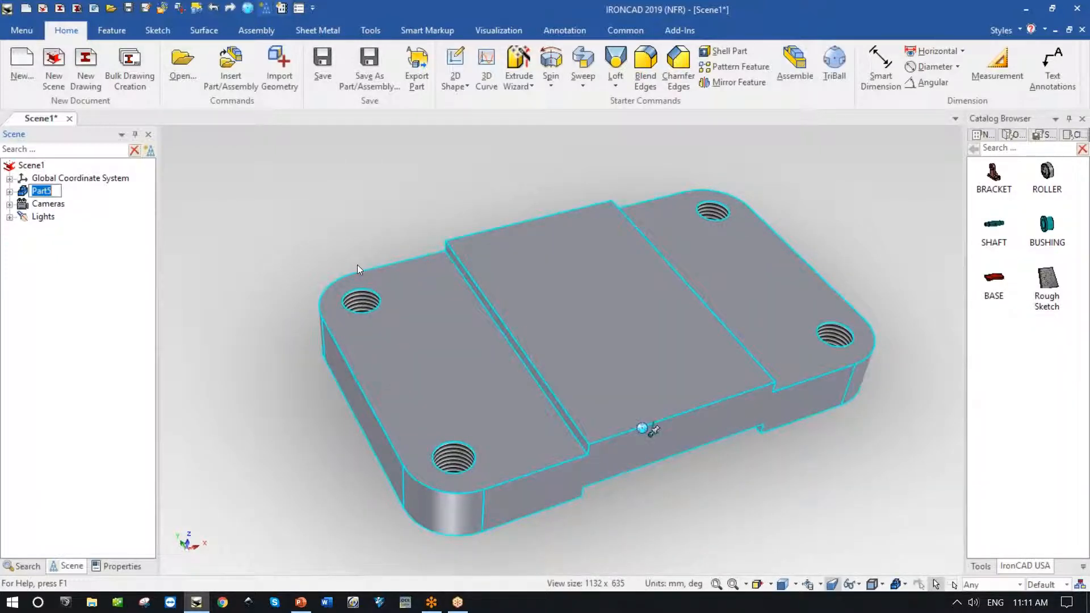
pyautogui.write('Mounting Plate')
pyautogui.press('Return')
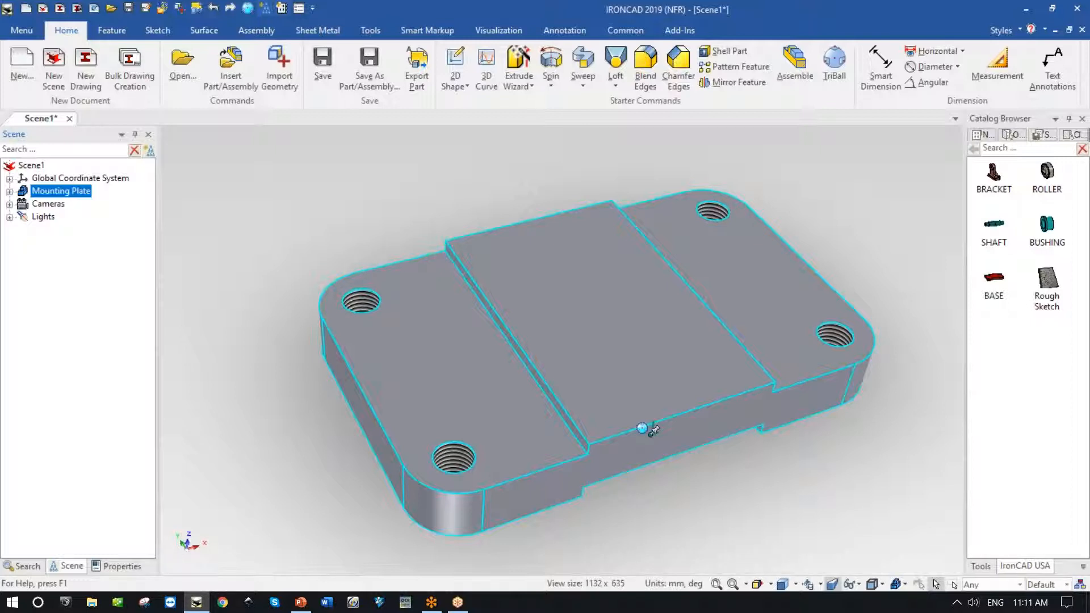
pyautogui.click(767, 496)
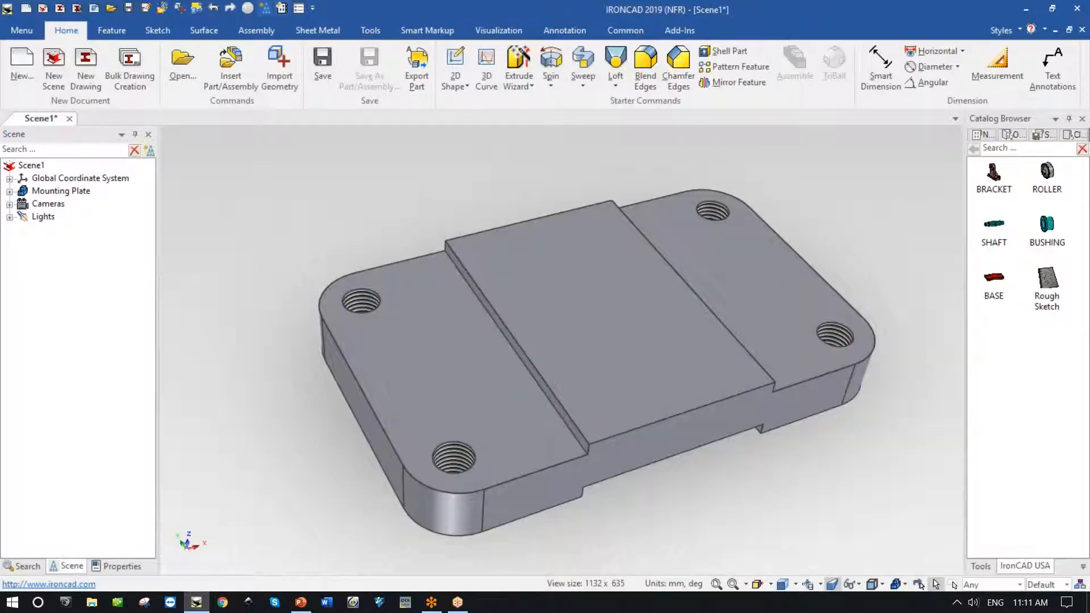
# Step: Store the Mounting Plate in the IronCAD USA catalog and delete it from the scene
pyautogui.click(613, 467)
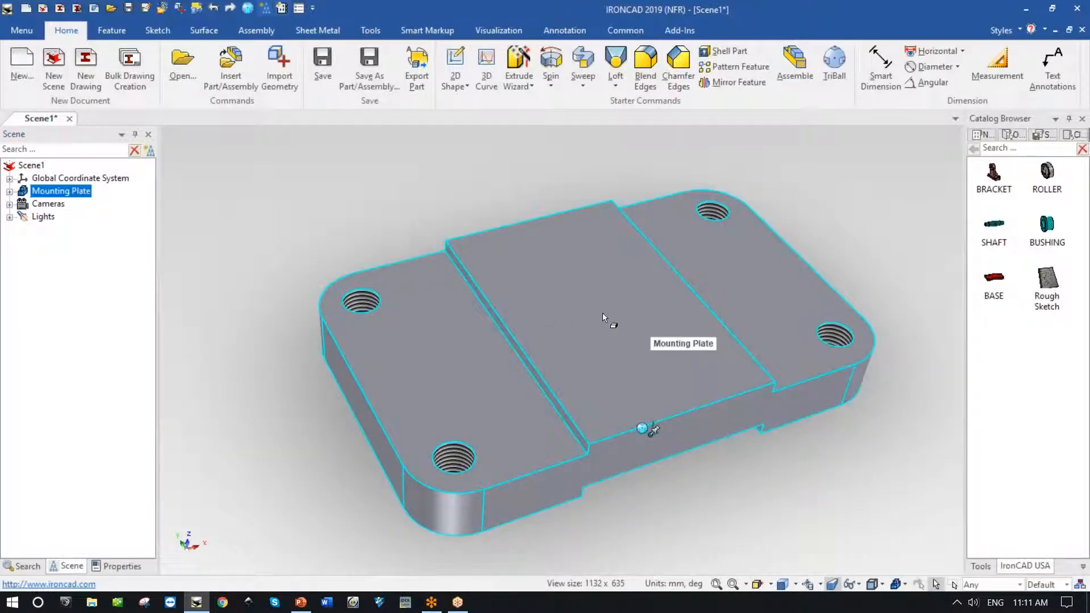
pyautogui.moveTo(1008, 358); pyautogui.dragTo(1006, 355)
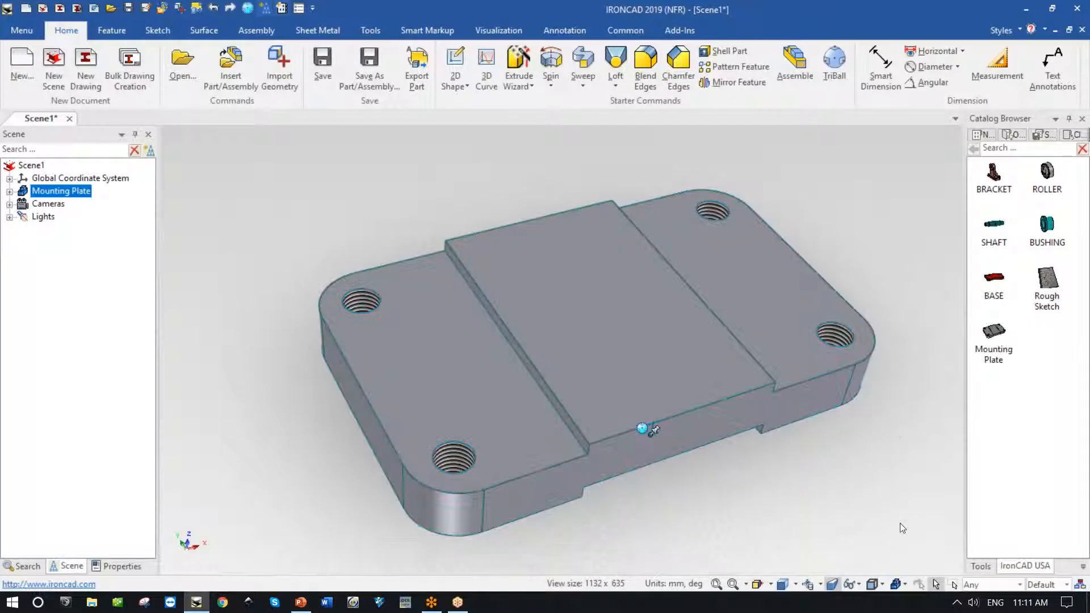
pyautogui.click(649, 380)
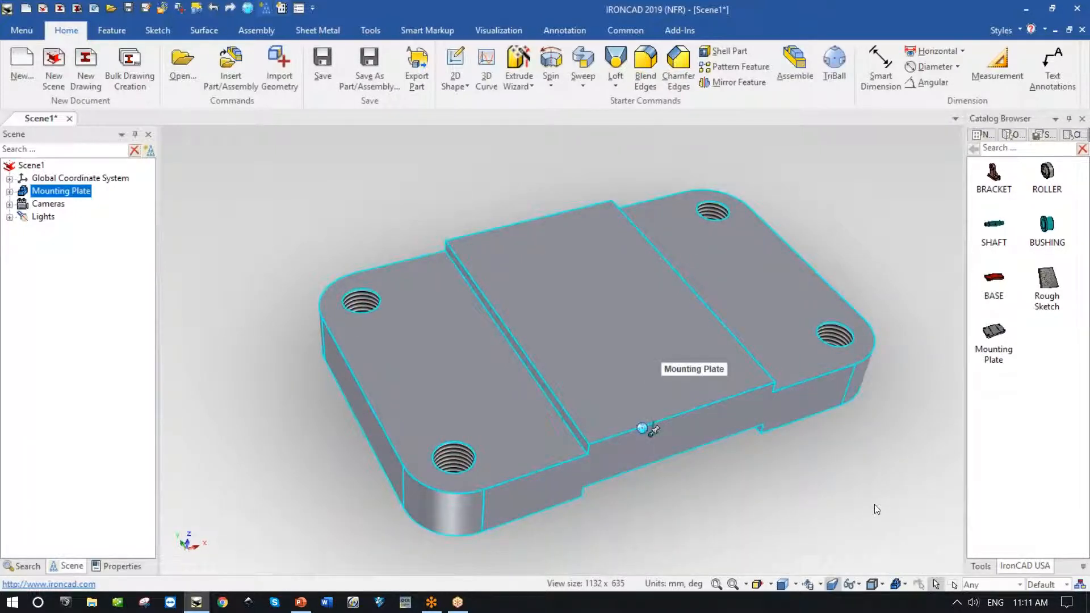
pyautogui.press('Delete')
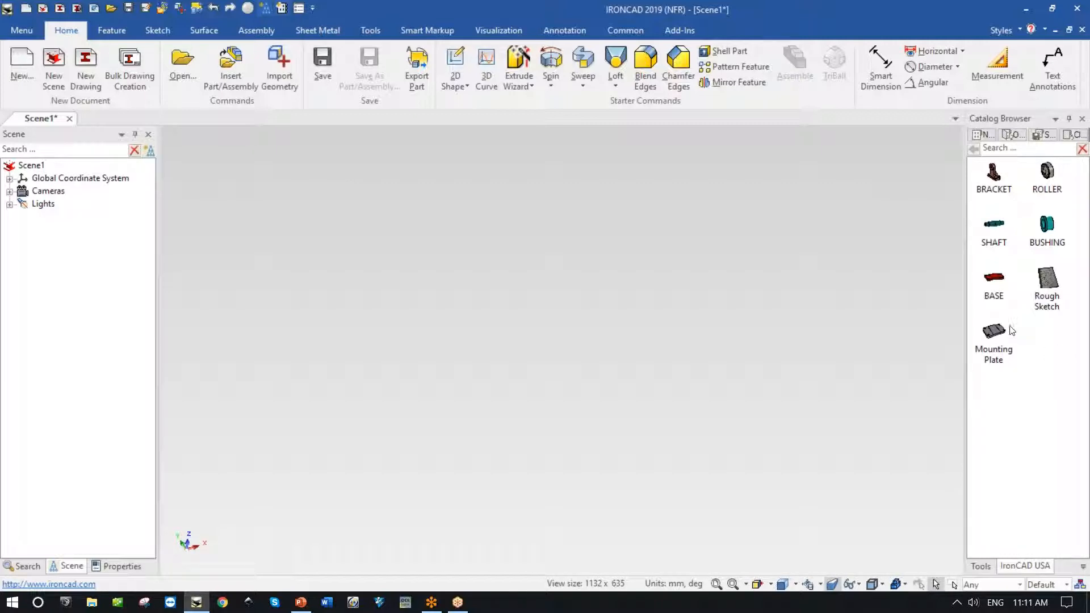
# Step: Place the stored Mounting Plate from the catalog into the empty scene and fit it to the view
pyautogui.moveTo(1002, 339); pyautogui.dragTo(575, 320)
pyautogui.press('F8')
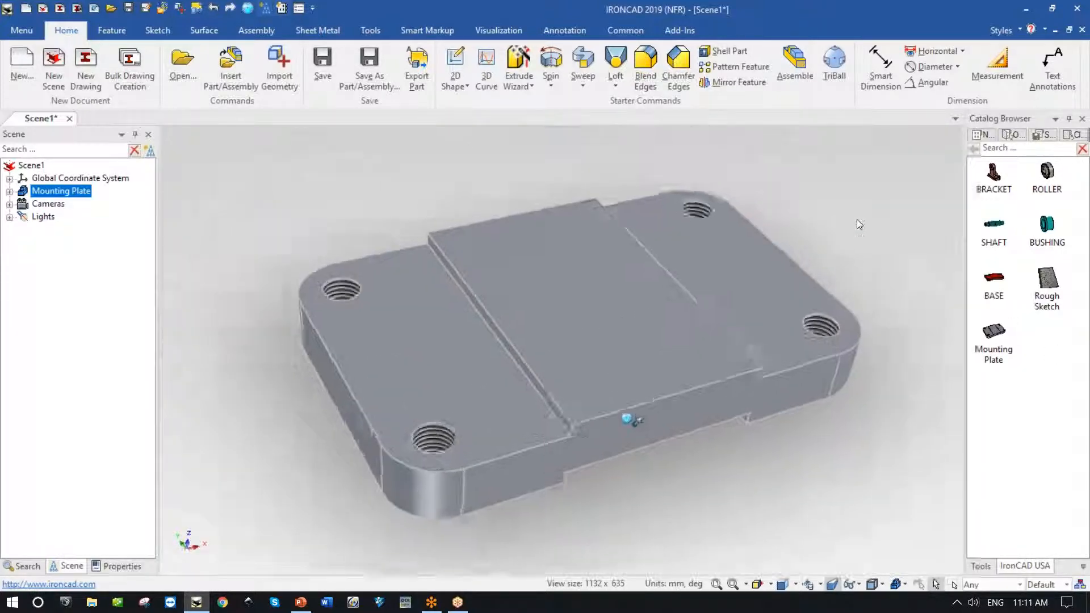
pyautogui.click(777, 209)
pyautogui.moveTo(776, 210); pyautogui.dragTo(751, 213, button='middle')
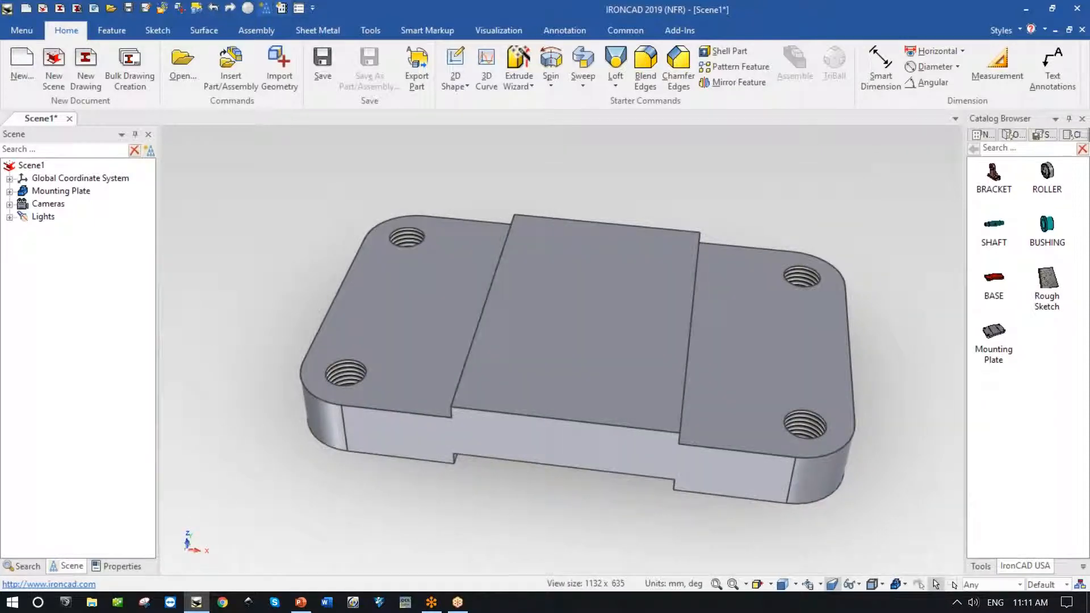
pyautogui.moveTo(751, 212); pyautogui.dragTo(695, 196, button='middle')
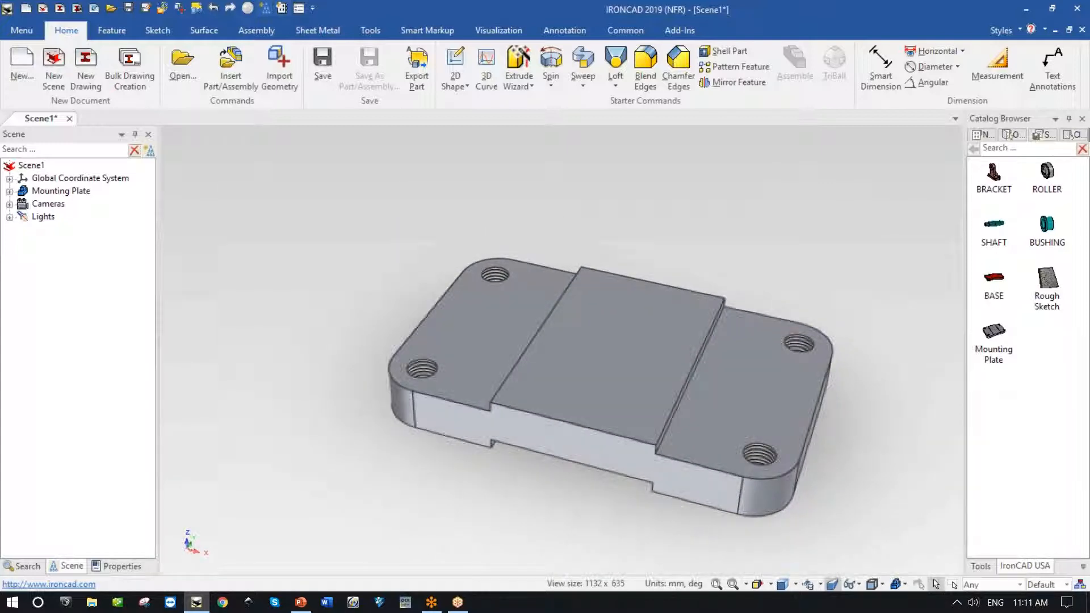
pyautogui.moveTo(794, 186); pyautogui.dragTo(913, 187, button='middle')
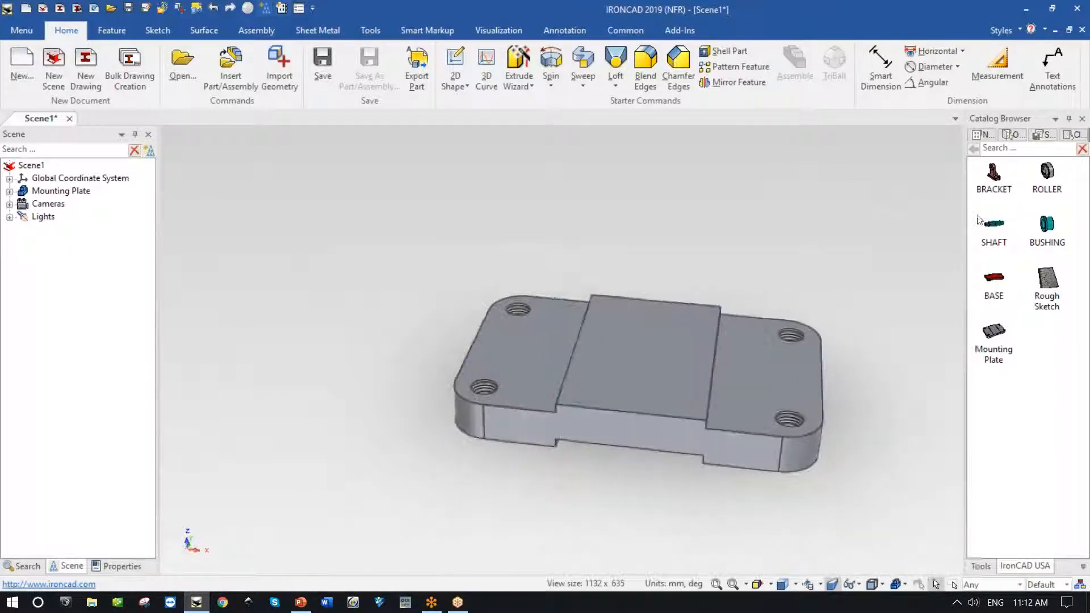
# Step: Insert the BRACKET from the catalog and move it with the TriBall to the midpoint of the plate's lower step edge
pyautogui.moveTo(992, 180); pyautogui.dragTo(309, 258)
pyautogui.moveTo(639, 291); pyautogui.dragTo(496, 267, button='middle')
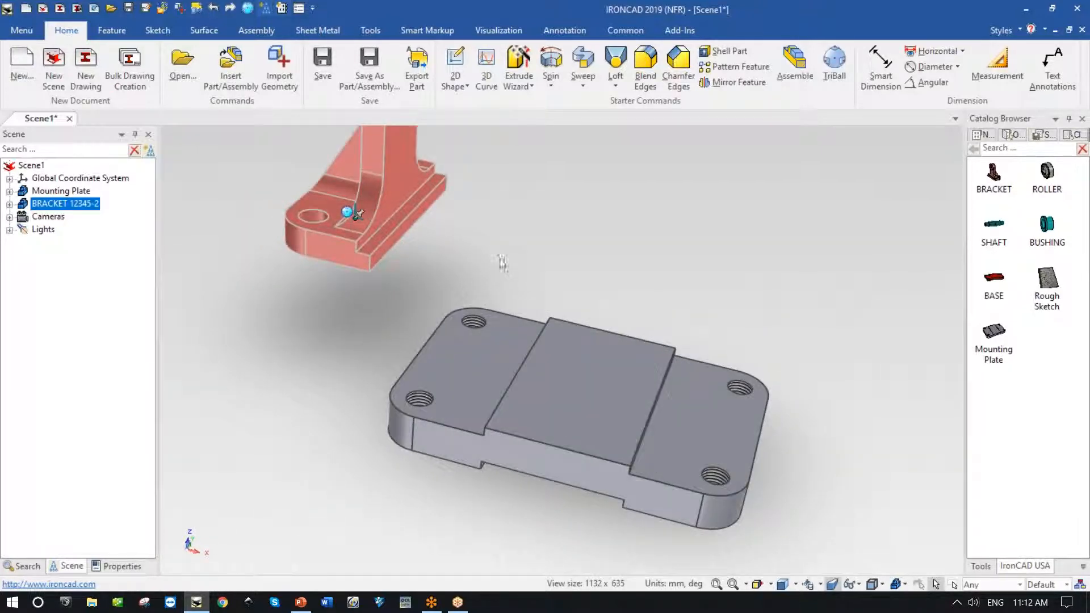
pyautogui.press('F10')
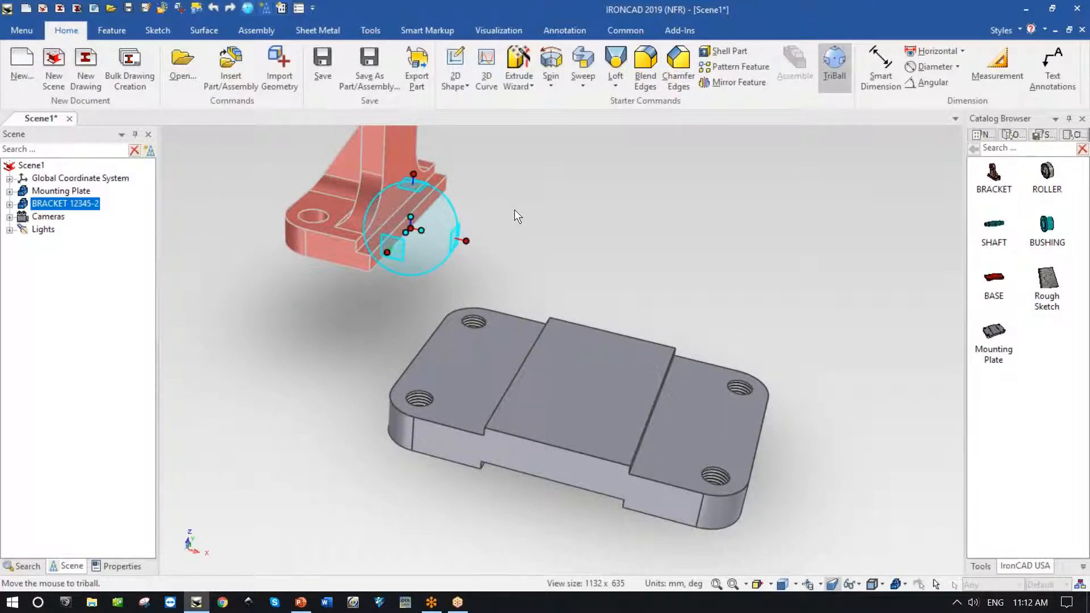
pyautogui.moveTo(427, 236); pyautogui.dragTo(518, 343, button='middle')
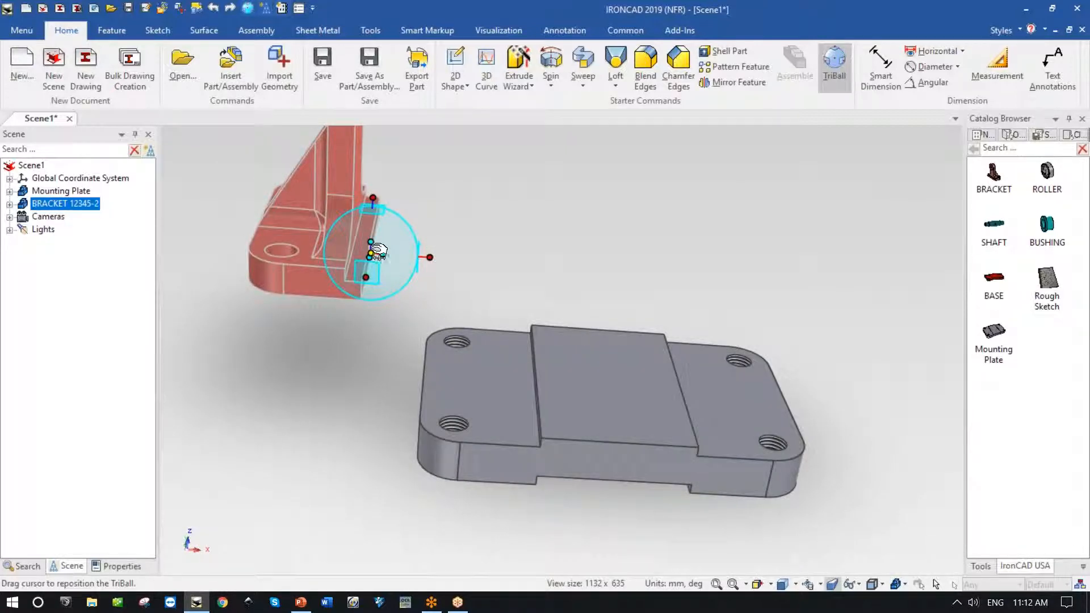
pyautogui.rightClick(378, 255)
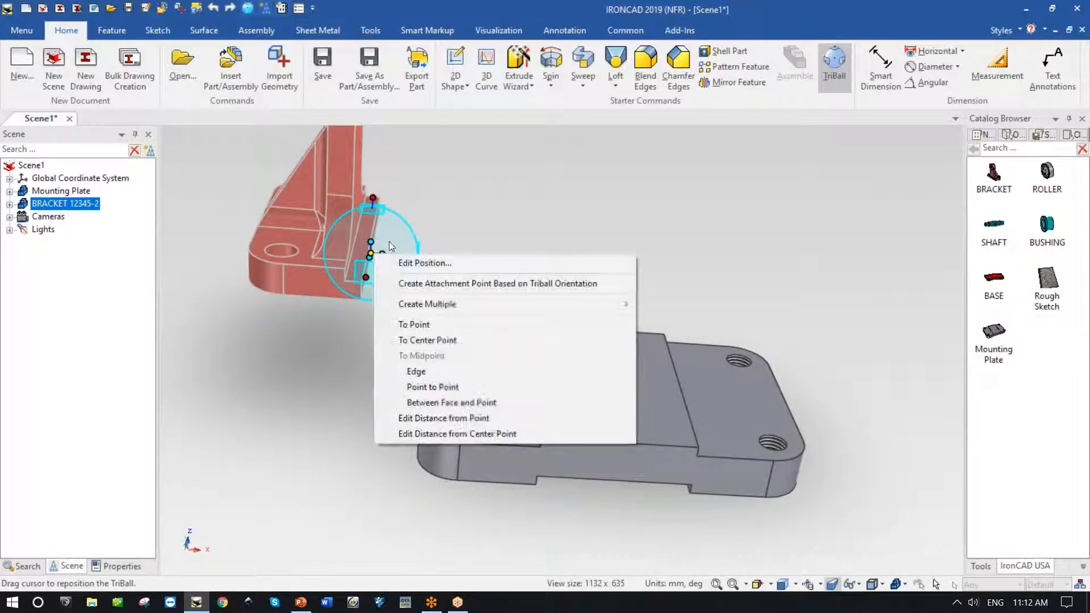
pyautogui.click(488, 370)
pyautogui.moveTo(508, 389); pyautogui.dragTo(553, 413, button='middle')
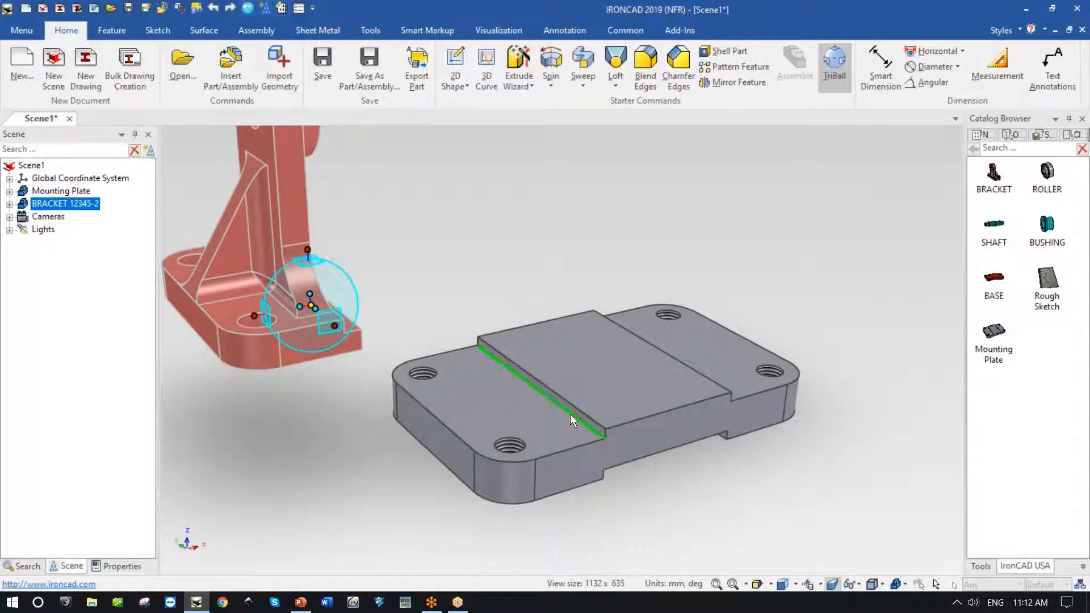
pyautogui.click(570, 413)
pyautogui.moveTo(545, 454)
pyautogui.mouseDown(button='middle')
pyautogui.moveTo(512, 499)
pyautogui.moveTo(375, 316)
pyautogui.moveTo(271, 297)
pyautogui.moveTo(263, 264)
pyautogui.moveTo(234, 275)
pyautogui.mouseUp(button='middle')
pyautogui.press('F10')
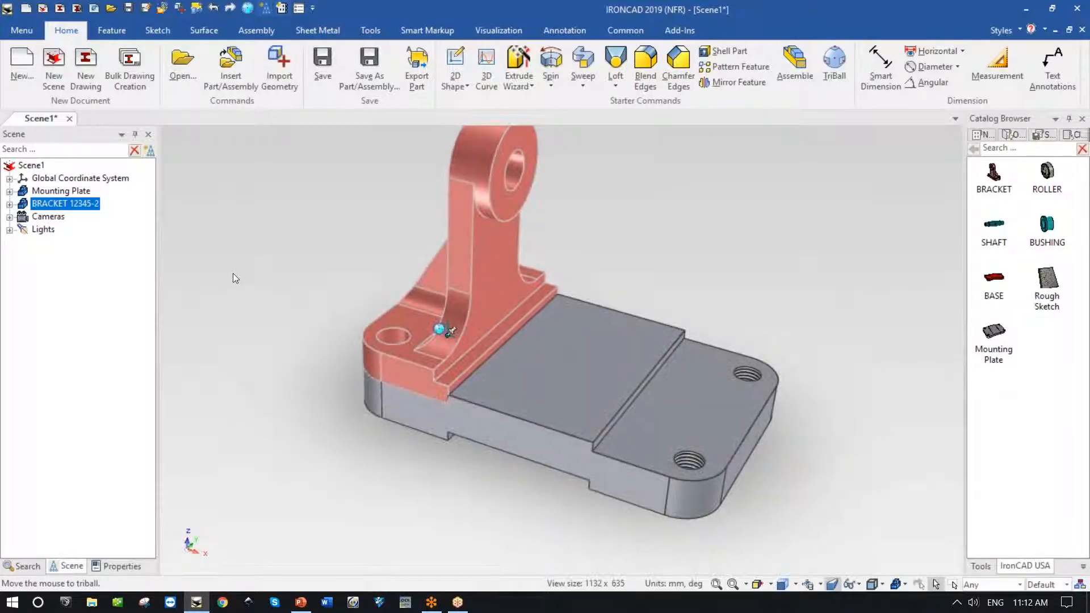
# Step: Reposition only the bracket's TriBall to the midpoint of the front top edge of the plate's raised section
pyautogui.press('F10')
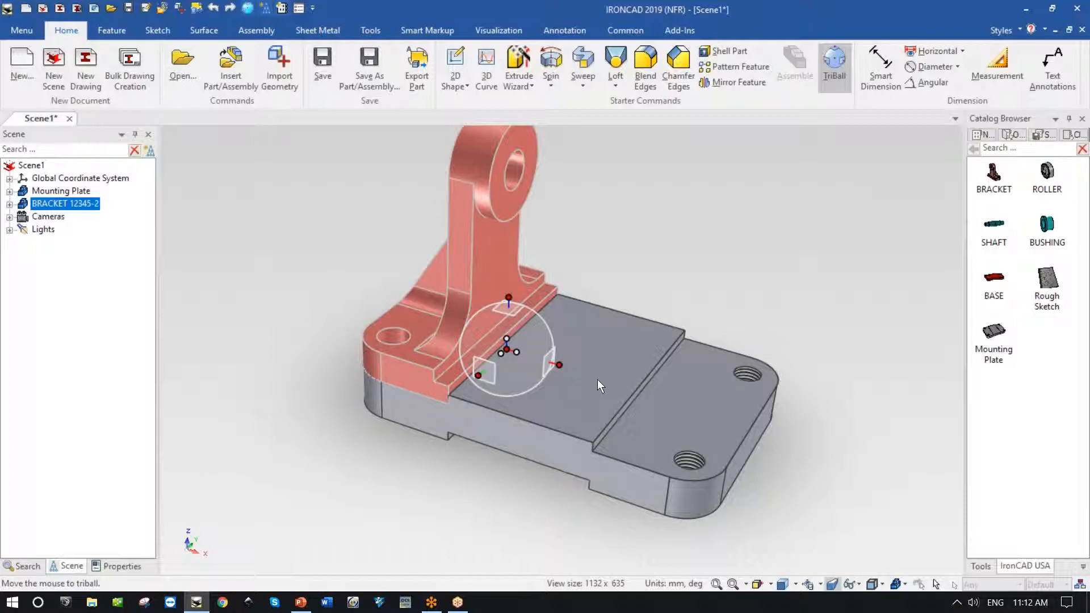
pyautogui.rightClick(508, 348)
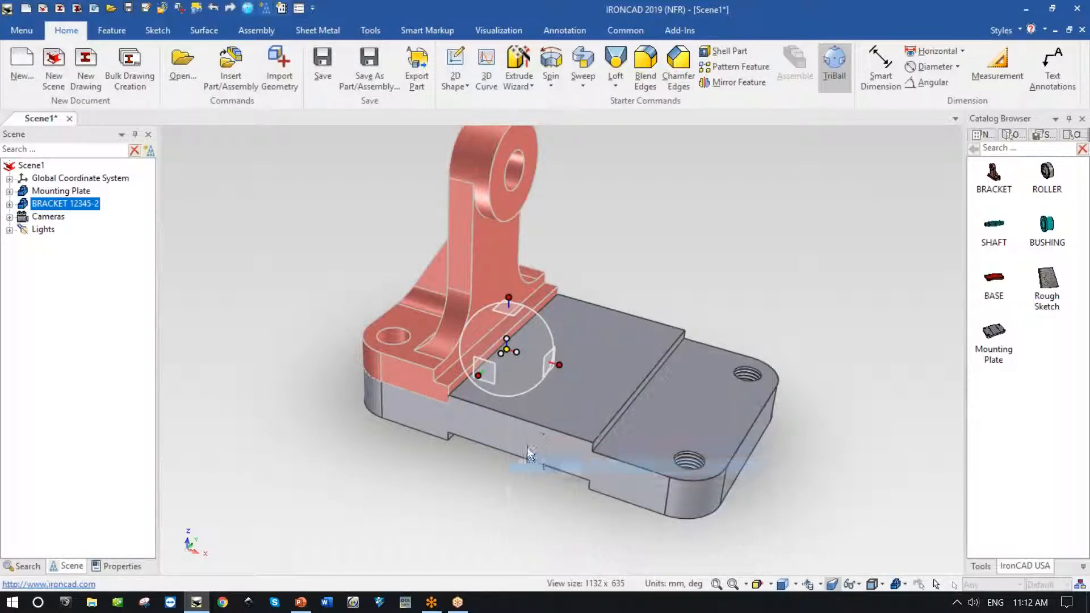
pyautogui.click(556, 431)
pyautogui.press('space')
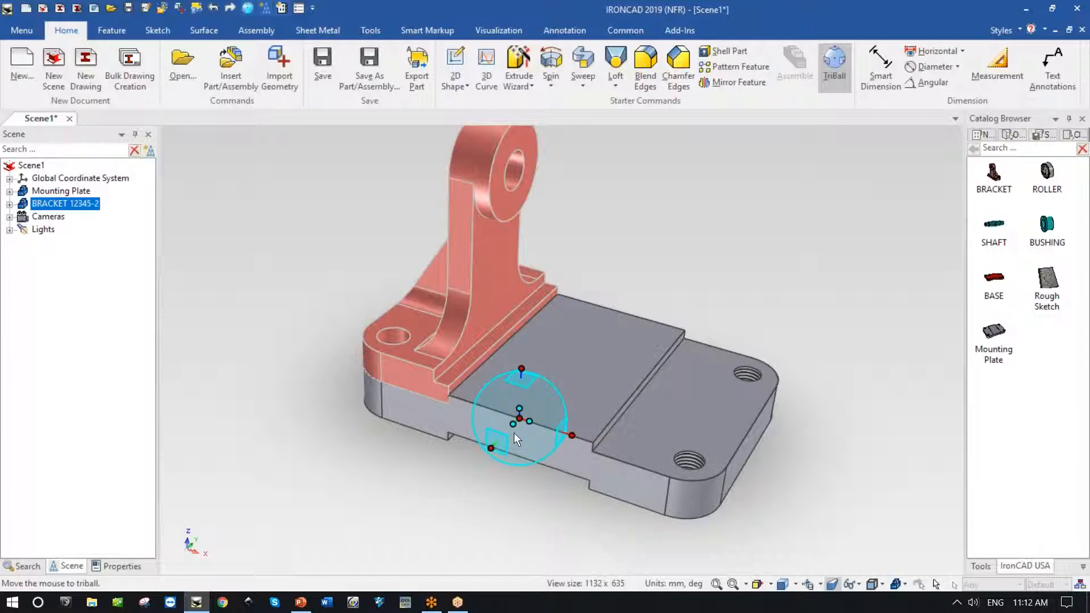
# Step: Mirror the bracket as a linked copy along the plate's length onto the opposite end, then clear the selection
pyautogui.rightClick(533, 426)
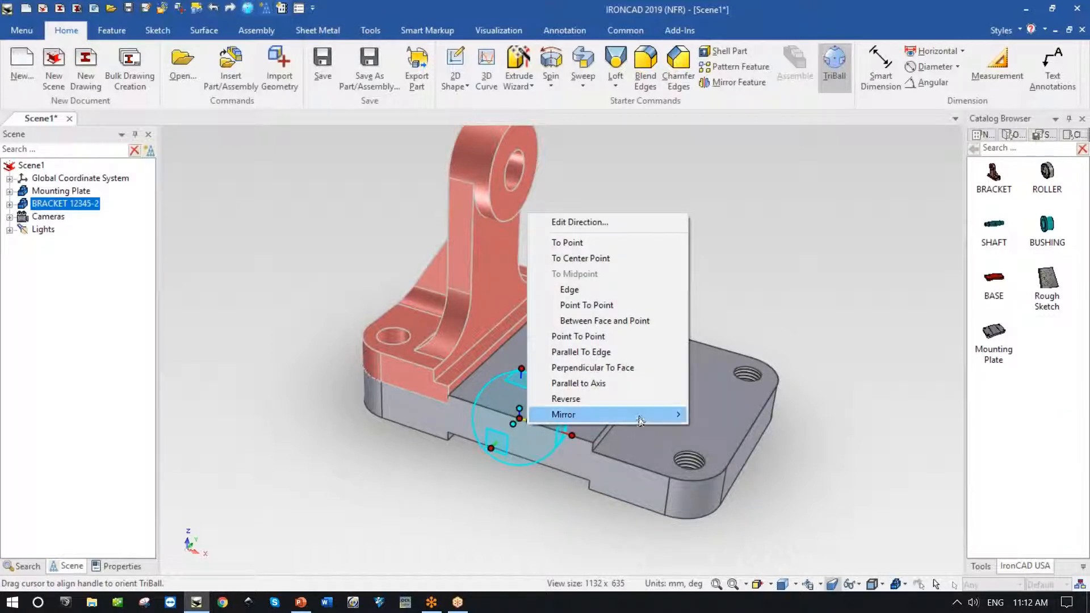
pyautogui.moveTo(651, 421)
pyautogui.click(716, 446)
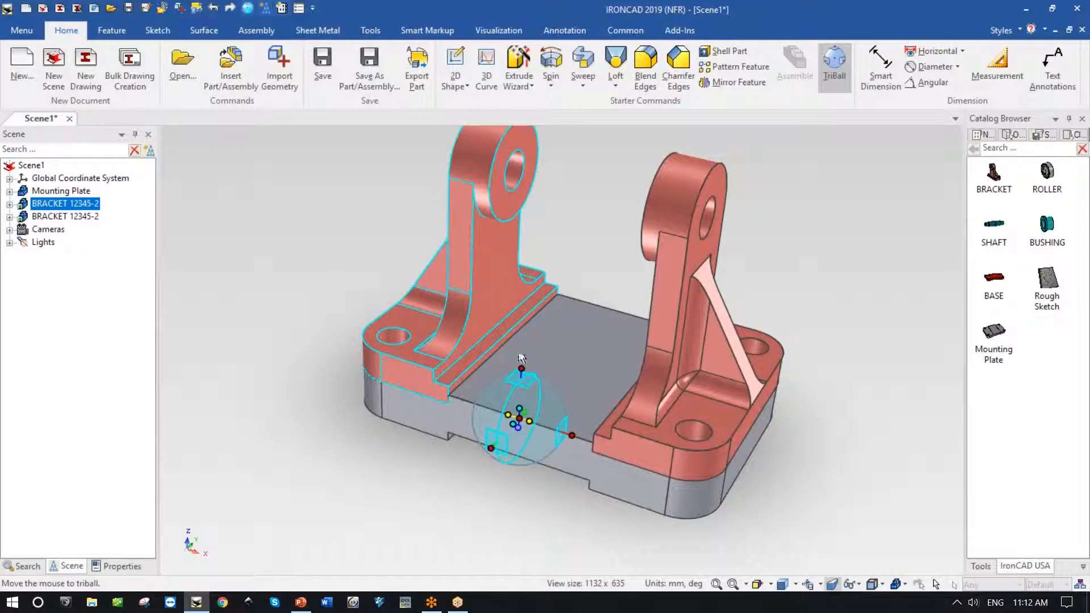
pyautogui.moveTo(846, 412); pyautogui.dragTo(853, 355, button='middle')
pyautogui.press('F10')
pyautogui.click(867, 313)
pyautogui.moveTo(827, 257); pyautogui.dragTo(822, 260, button='middle')
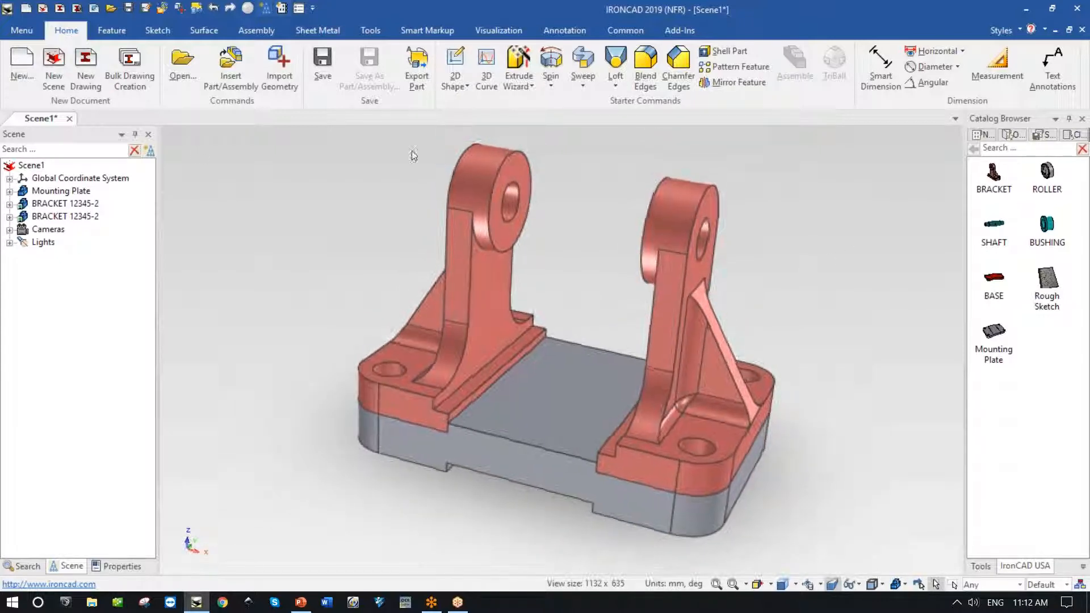
# Step: Examine the Mounting Plate and both brackets, checking how the boss, upright and base features are linked between the brackets
pyautogui.click(55, 193)
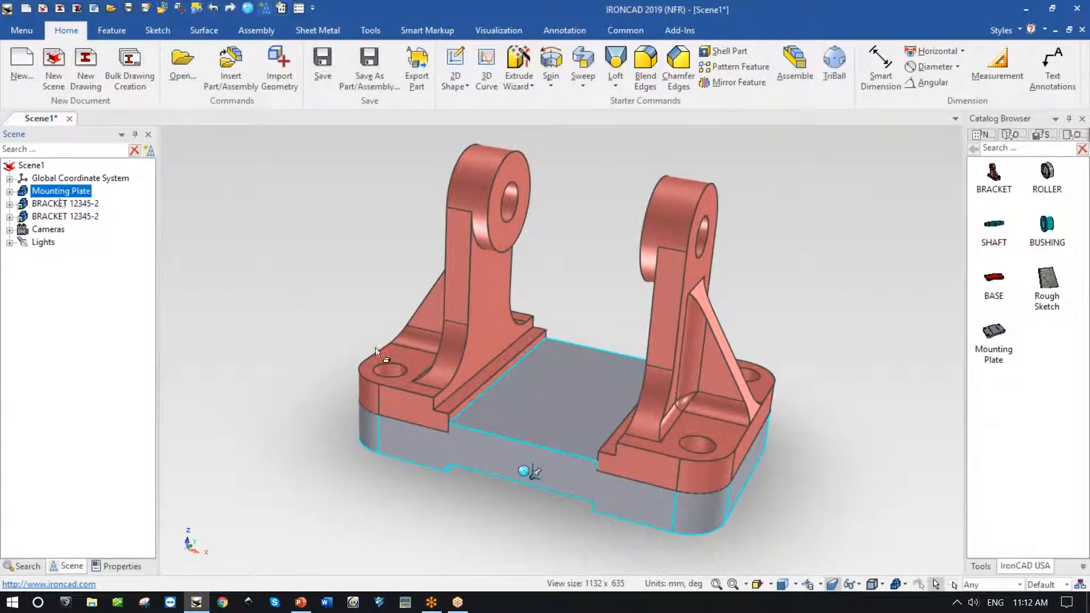
pyautogui.moveTo(375, 347); pyautogui.dragTo(363, 344, button='middle')
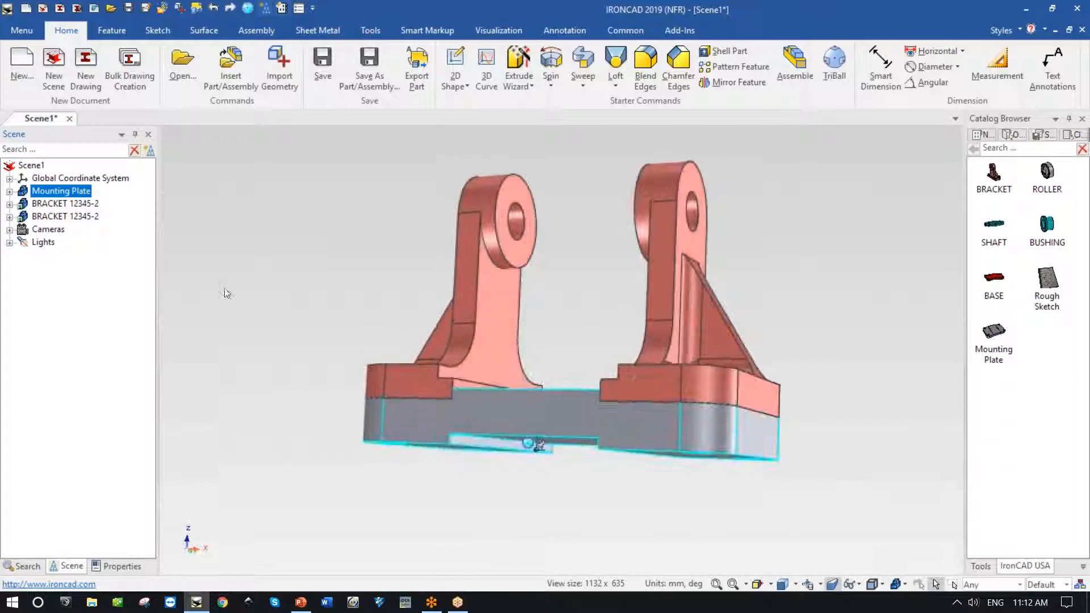
pyautogui.click(58, 204)
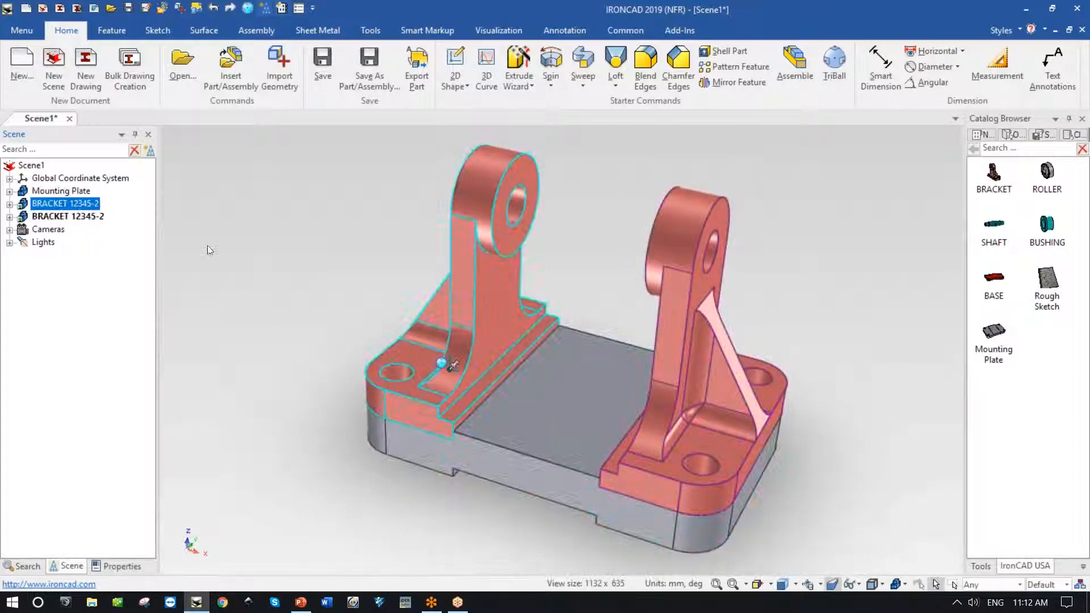
pyautogui.click(284, 271)
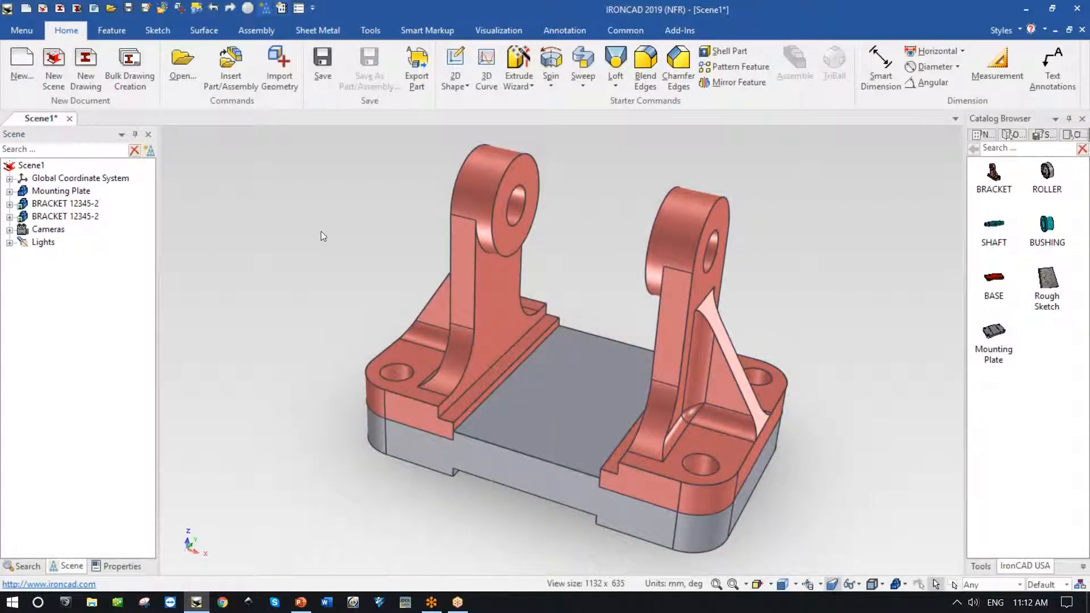
pyautogui.click(478, 174)
pyautogui.click(478, 172)
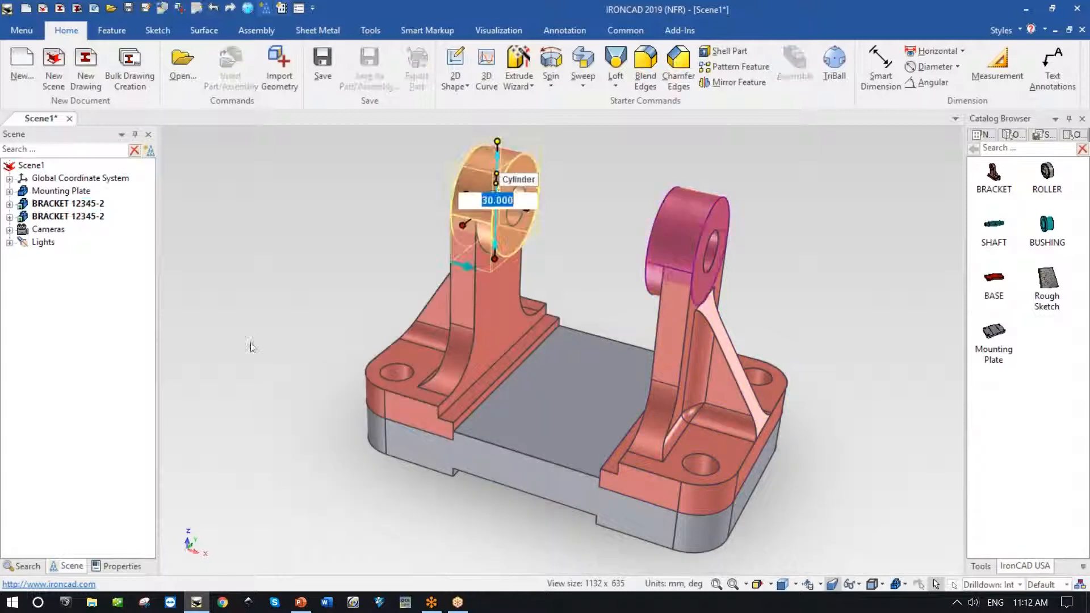
pyautogui.click(457, 304)
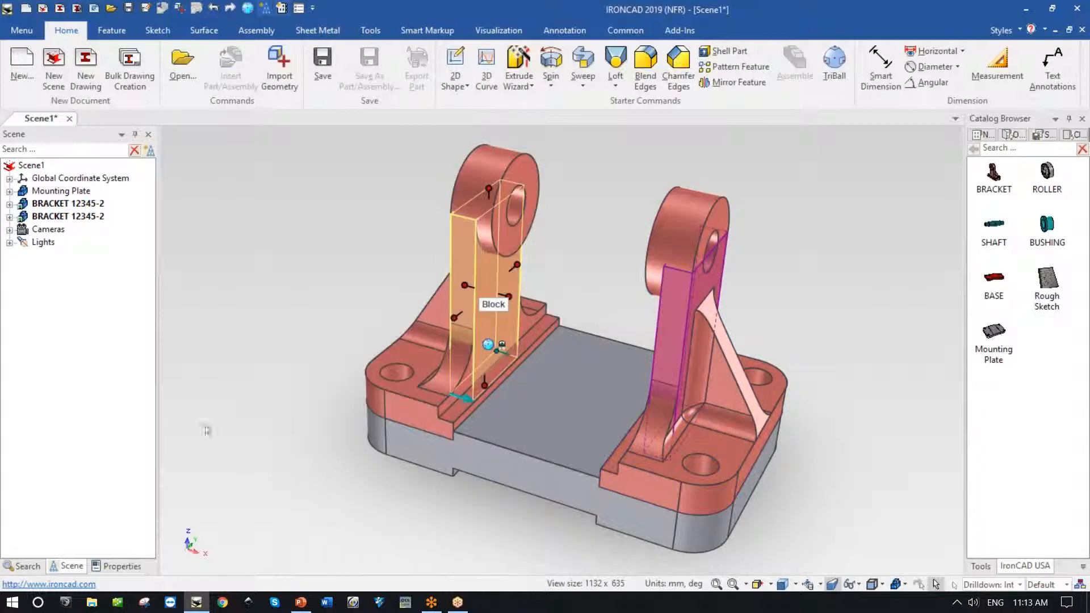
pyautogui.click(408, 348)
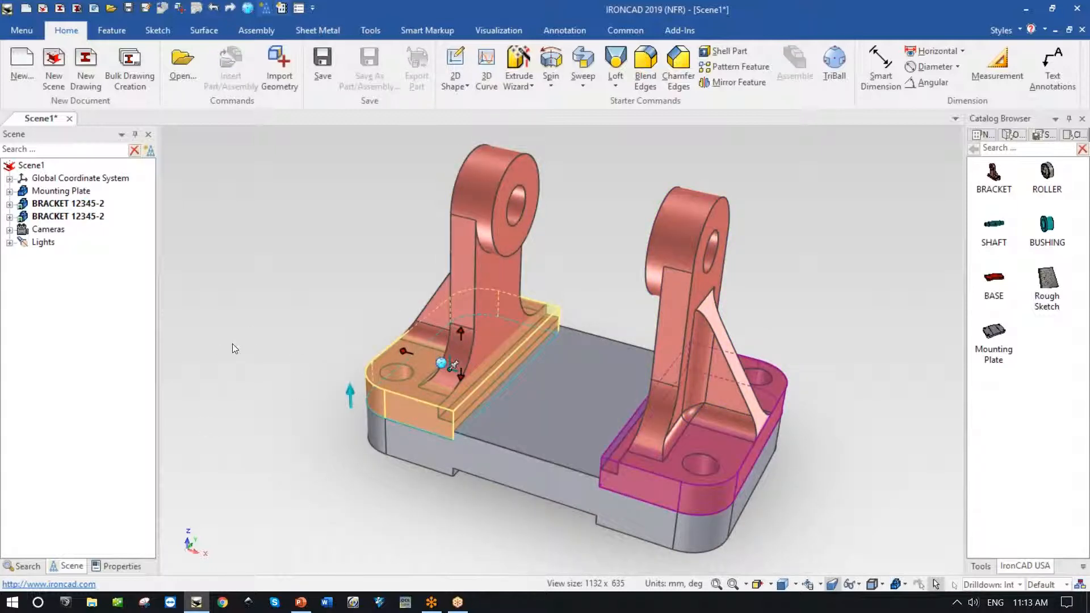
pyautogui.click(293, 326)
# Step: Insert the BUSHING from the catalog into one bracket's bore on the inner side and duplicate it onto the linked bracket
pyautogui.moveTo(693, 177); pyautogui.dragTo(714, 154, button='middle')
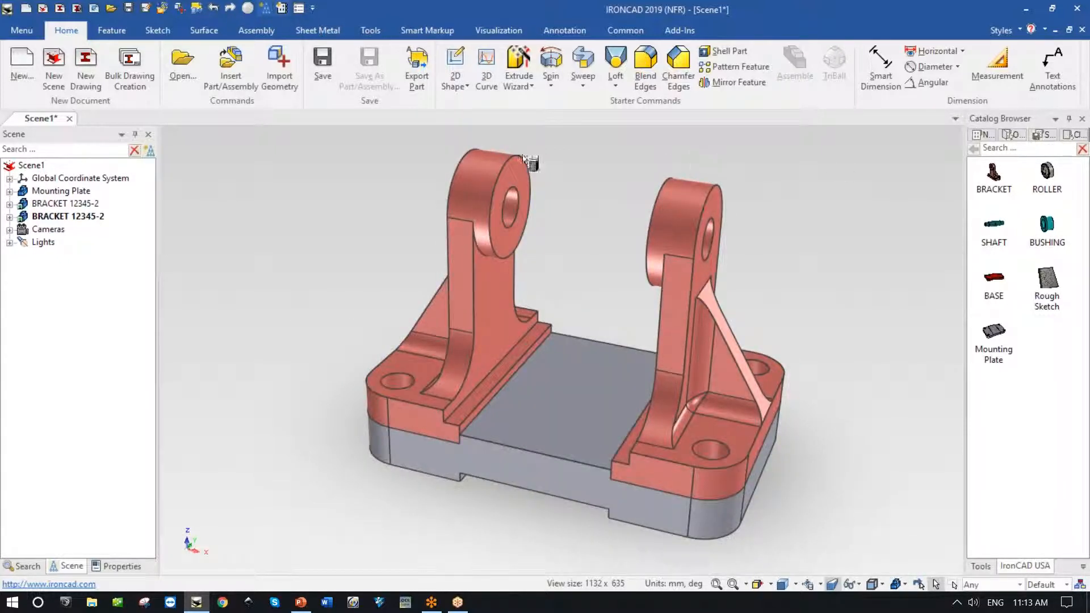
pyautogui.moveTo(513, 202); pyautogui.dragTo(509, 207)
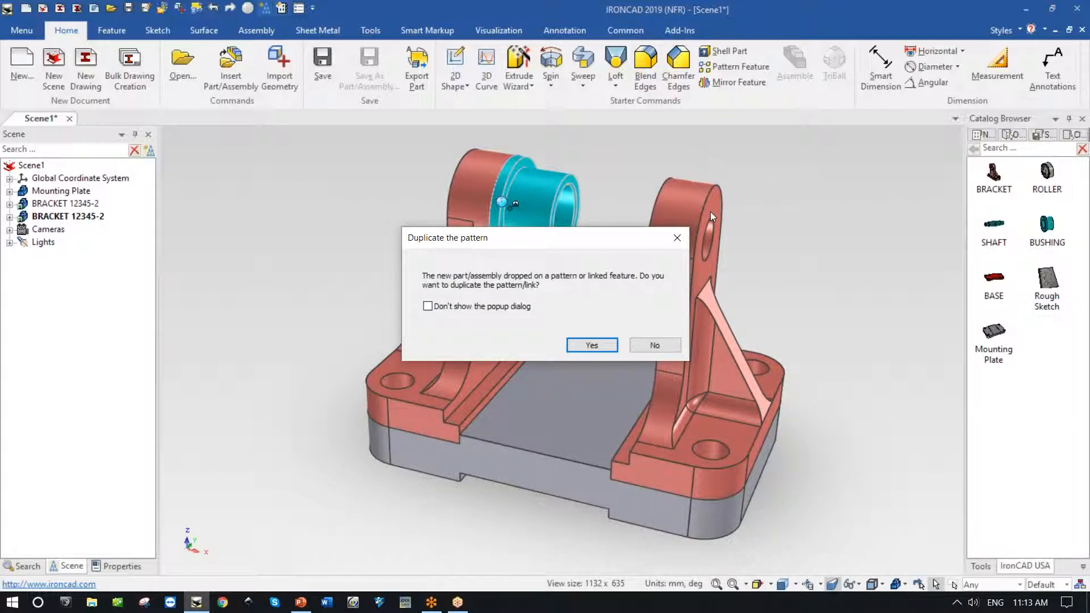
pyautogui.click(591, 345)
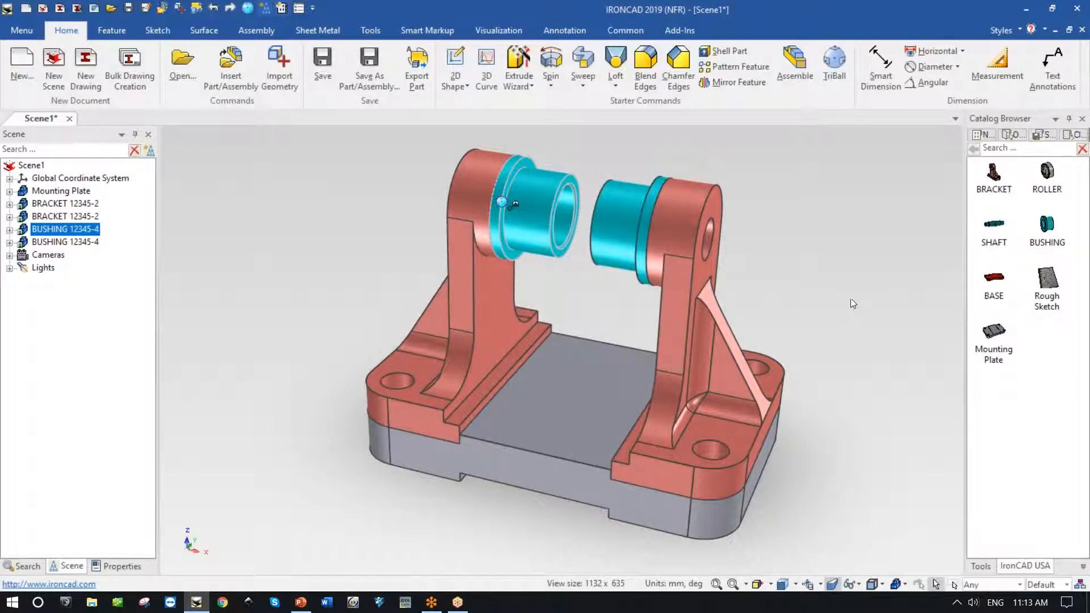
pyautogui.moveTo(397, 323); pyautogui.dragTo(485, 312, button='middle')
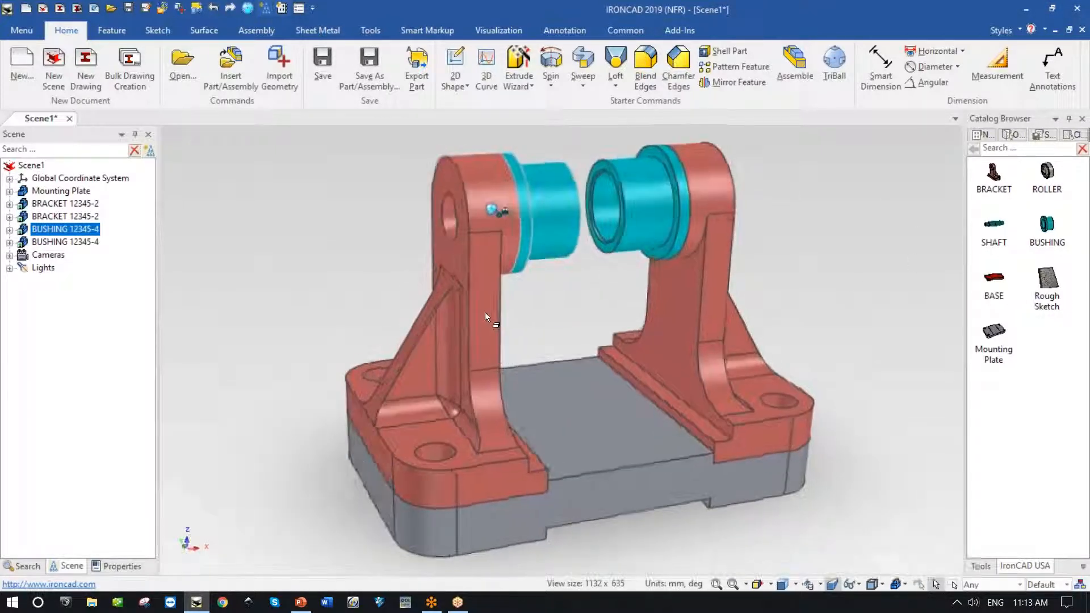
pyautogui.click(487, 311)
pyautogui.moveTo(826, 258); pyautogui.dragTo(535, 220, button='middle')
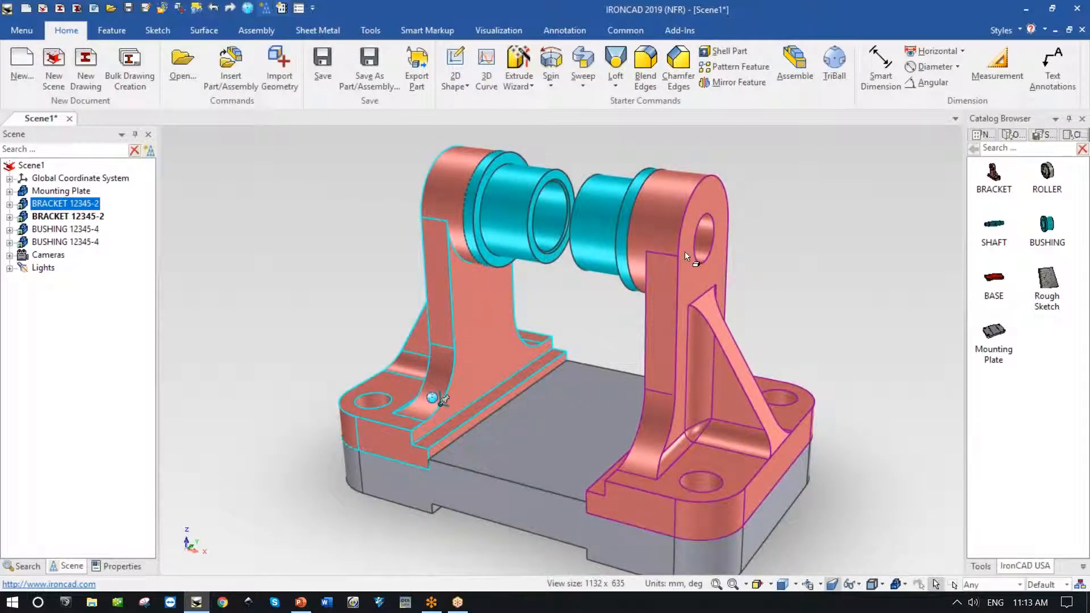
pyautogui.click(866, 266)
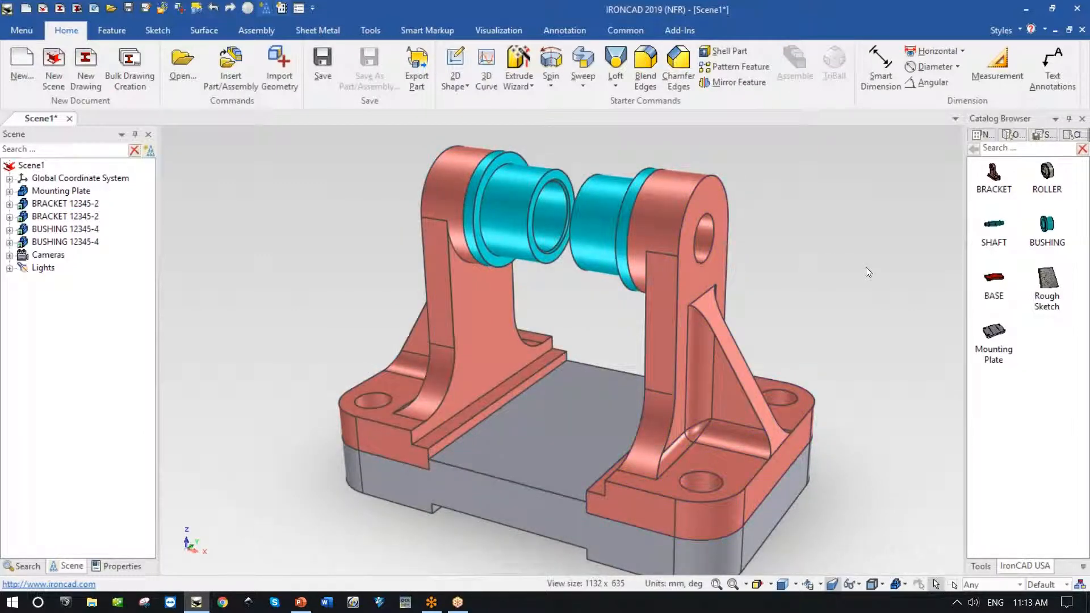
# Step: Insert the SHAFT from the catalog at the bore on the bracket's outer face, without duplicating it onto the linked bracket
pyautogui.press('F8')
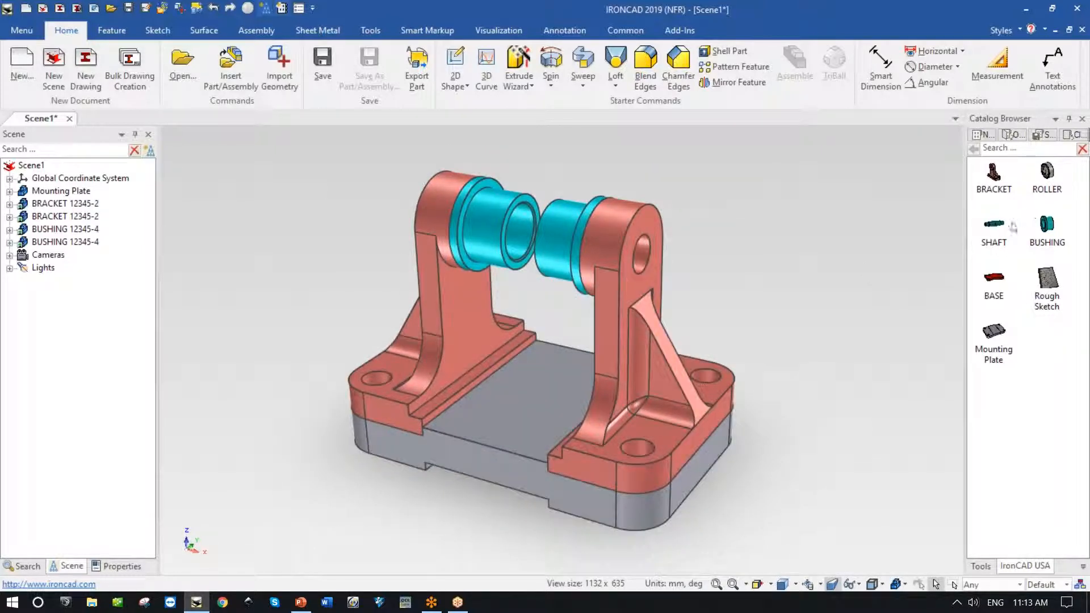
pyautogui.moveTo(993, 229); pyautogui.dragTo(826, 231)
pyautogui.moveTo(642, 246); pyautogui.dragTo(641, 250)
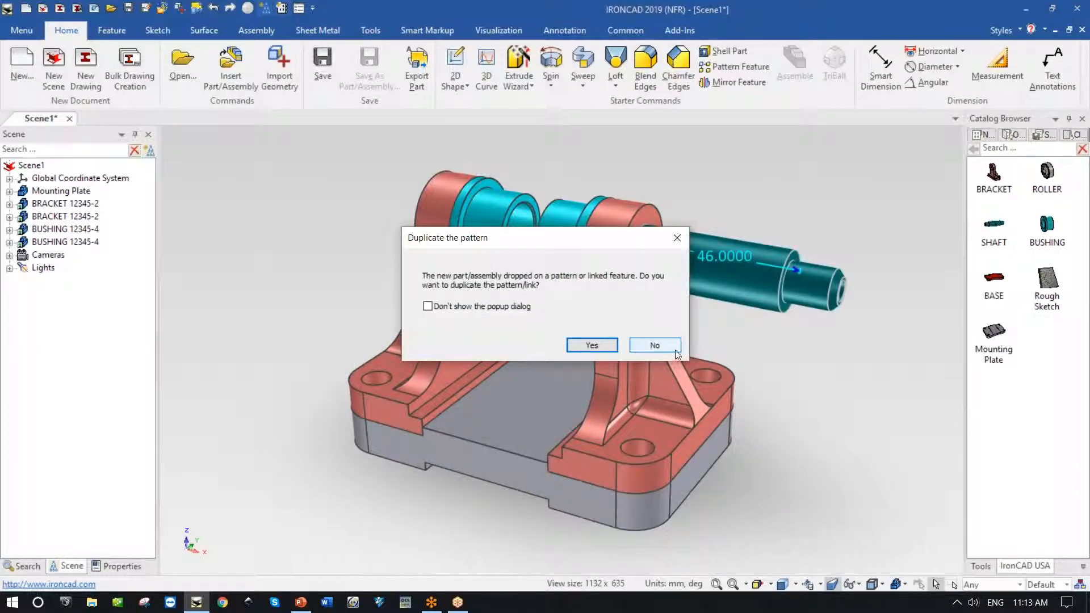
pyautogui.click(652, 345)
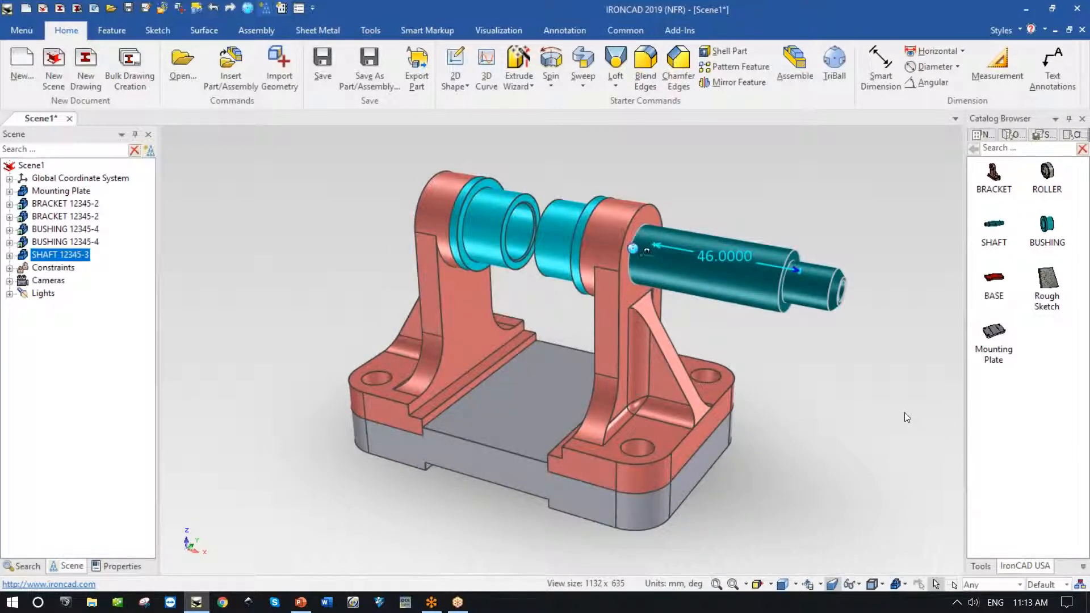
# Step: Constrain the shaft's TriBall to its axis and move the shaft to the center point of the adjacent bushing's flange
pyautogui.scroll(3, 904, 412)
pyautogui.press('F10')
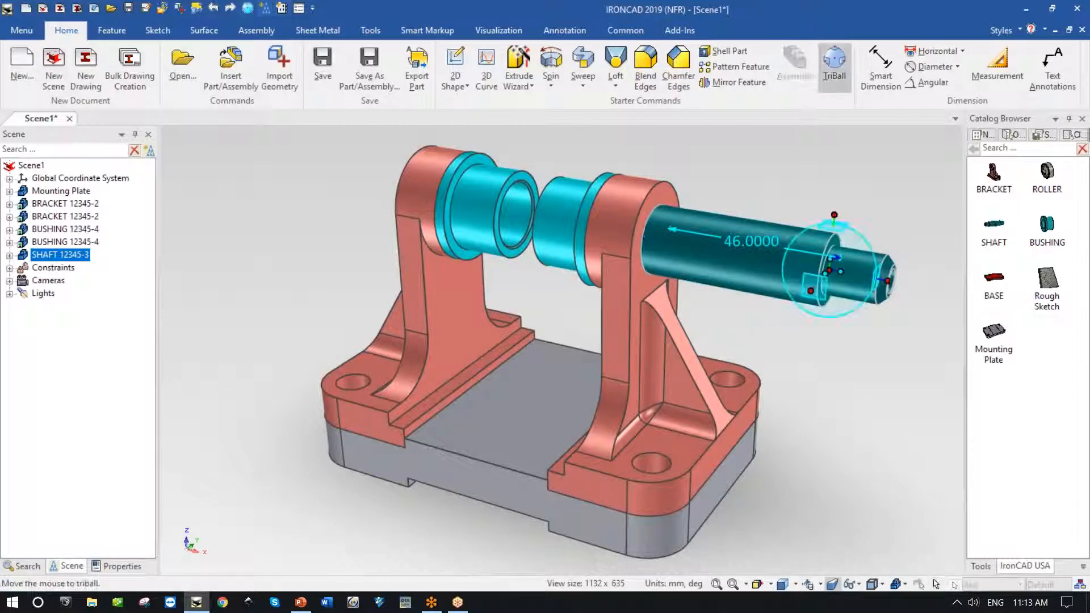
pyautogui.moveTo(761, 322)
pyautogui.mouseDown(button='middle')
pyautogui.moveTo(720, 316)
pyautogui.moveTo(773, 328)
pyautogui.mouseUp(button='middle')
pyautogui.moveTo(916, 326); pyautogui.dragTo(902, 322, button='middle')
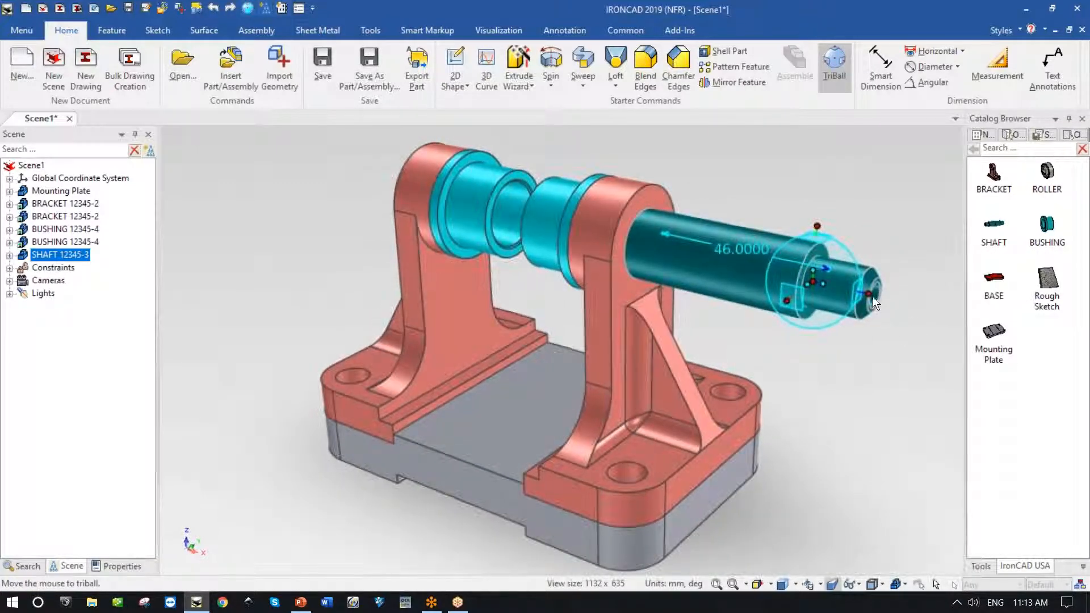
pyautogui.click(876, 294)
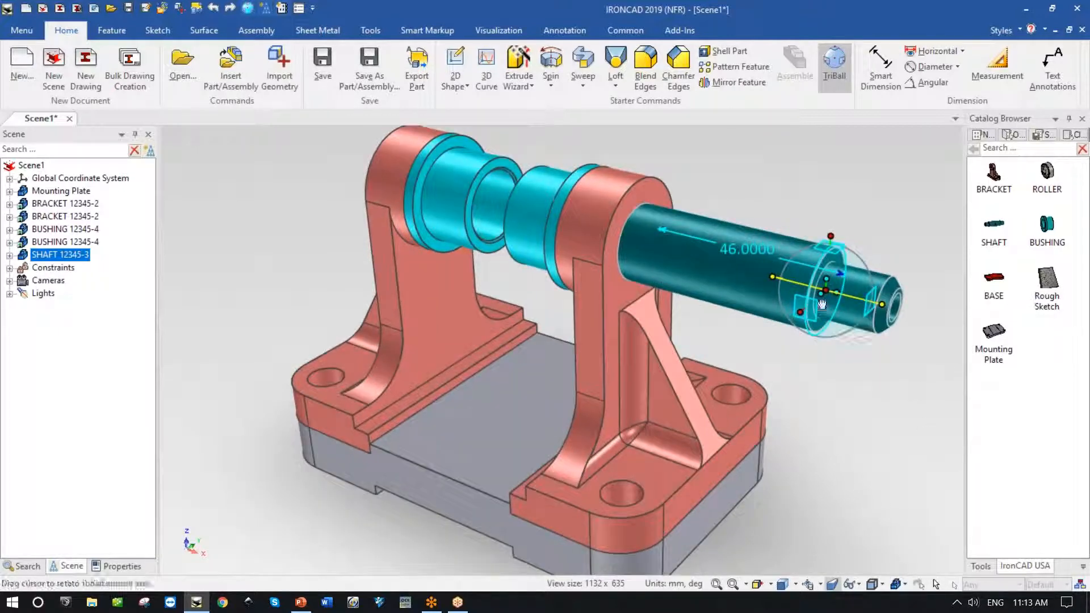
pyautogui.rightClick(831, 293)
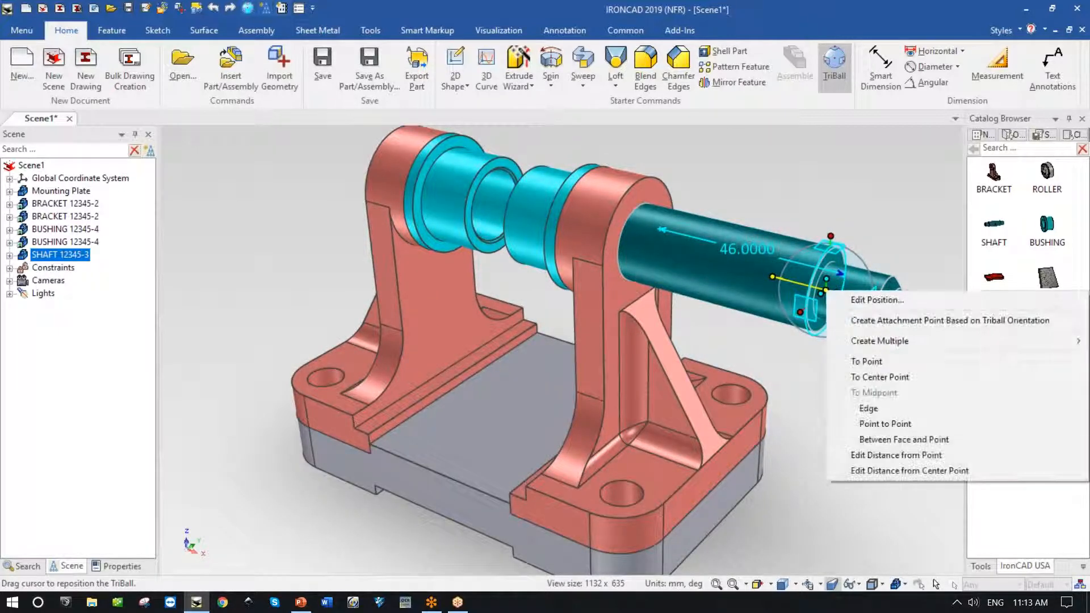
pyautogui.click(881, 378)
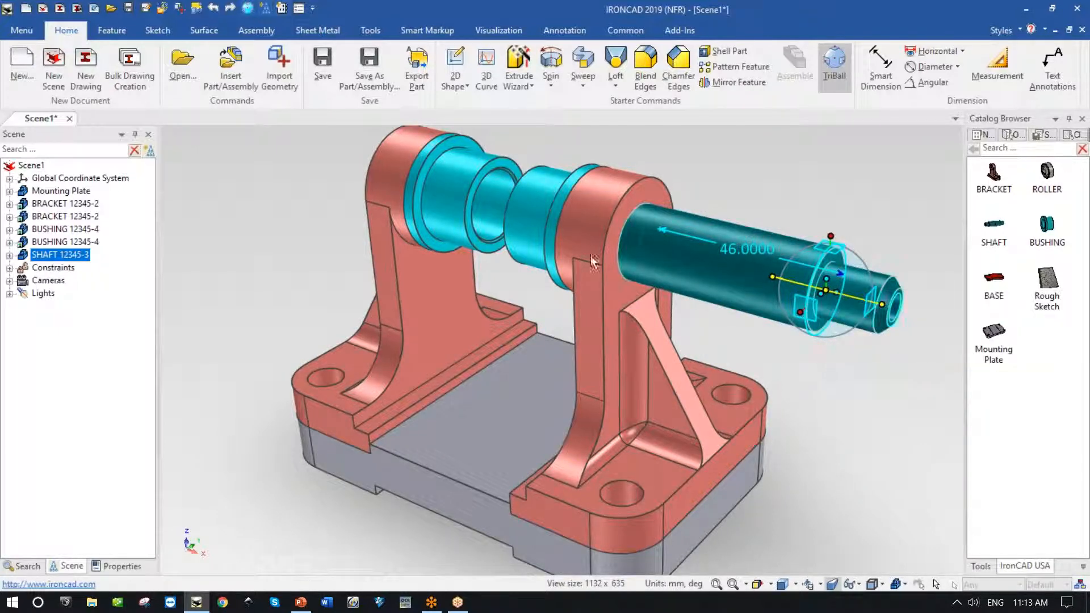
pyautogui.click(558, 228)
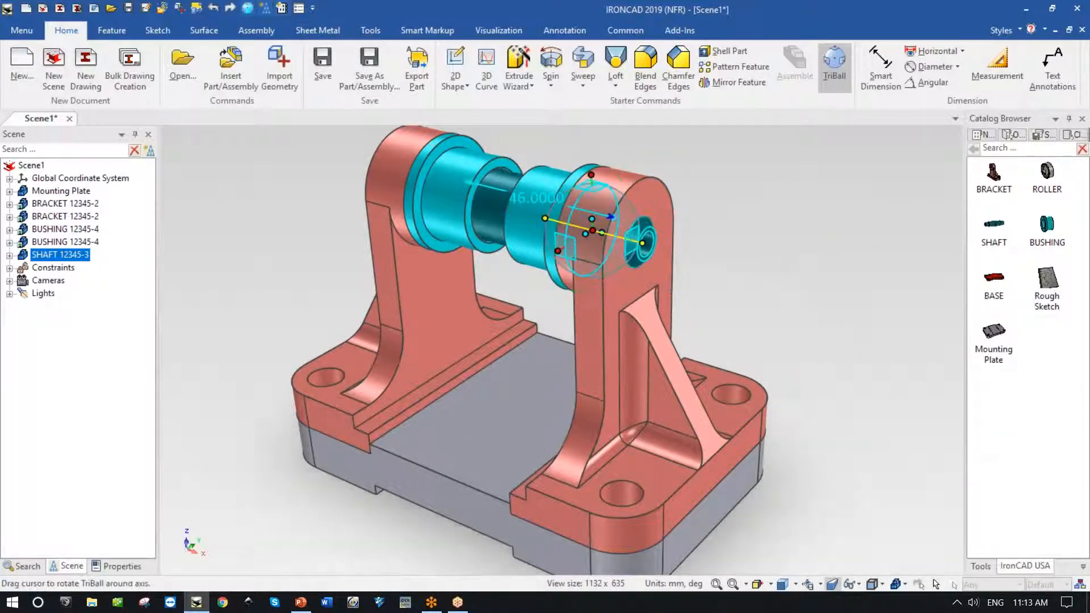
pyautogui.moveTo(793, 283); pyautogui.dragTo(789, 237, button='middle')
pyautogui.press('F10')
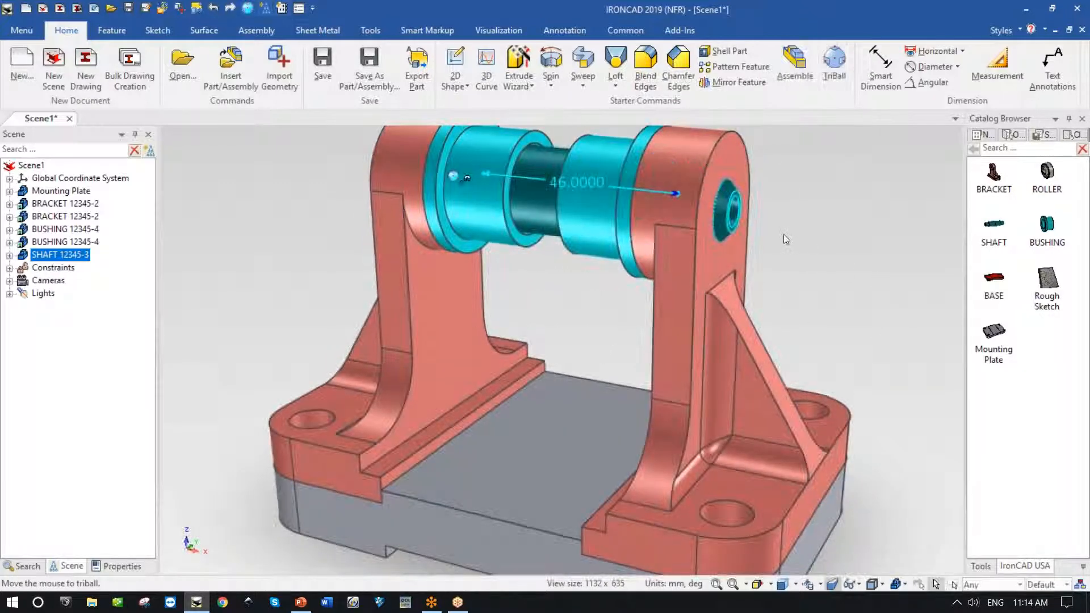
pyautogui.click(799, 229)
pyautogui.press('F8')
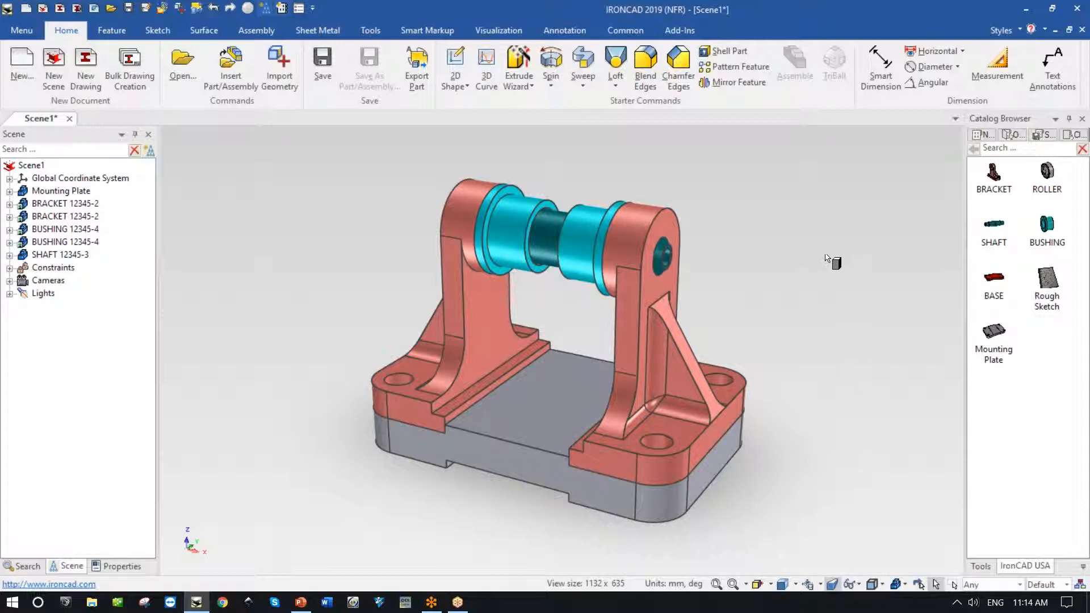
# Step: Insert the ROLLER from the catalog onto the shaft's end at the bracket's outer side
pyautogui.moveTo(826, 256); pyautogui.dragTo(827, 250)
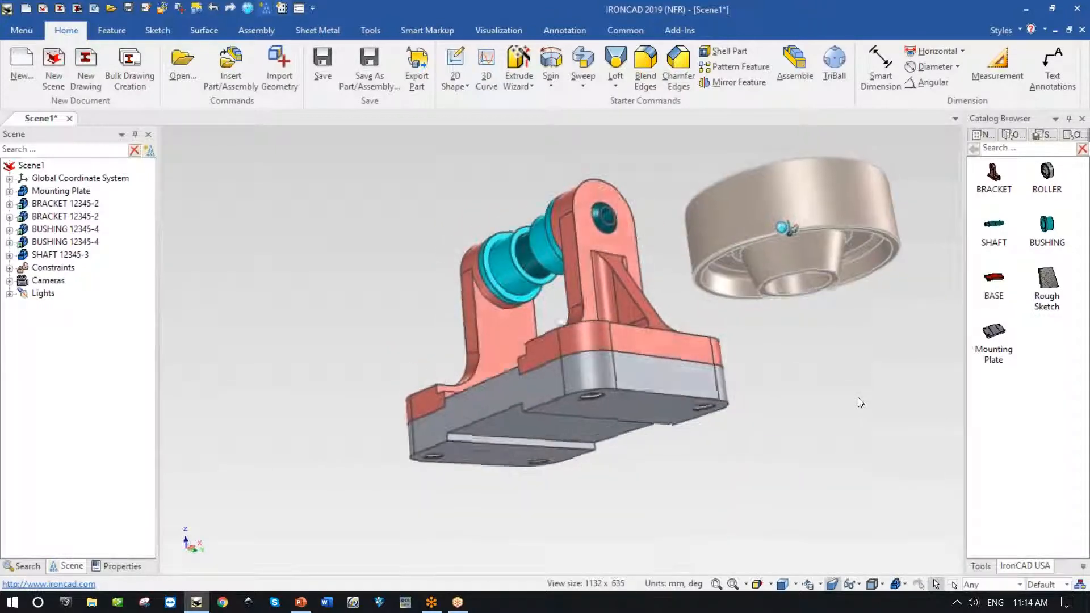
pyautogui.click(211, 10)
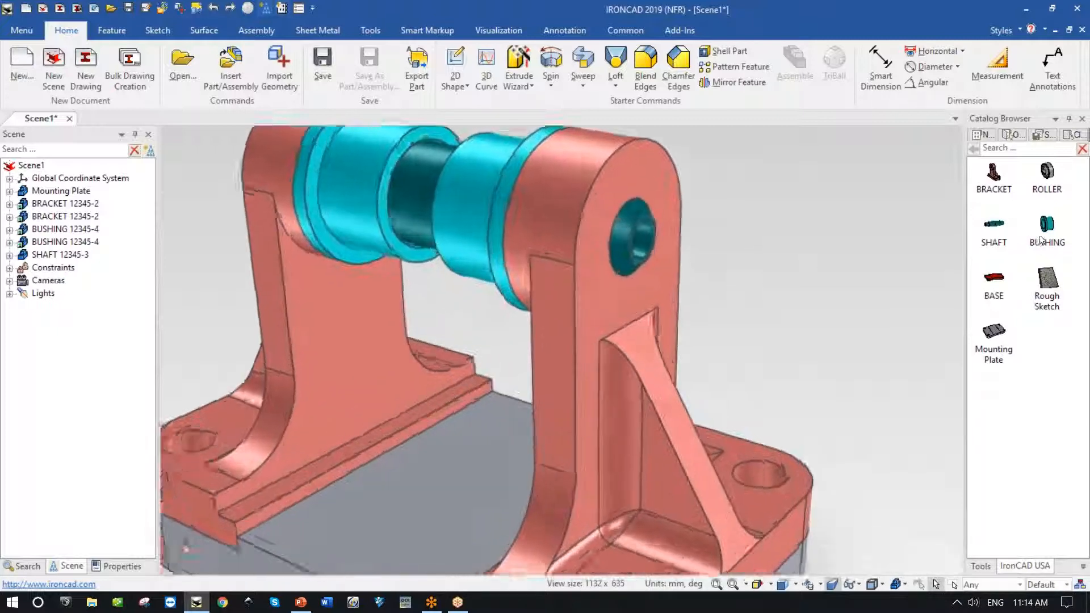
pyautogui.moveTo(761, 250); pyautogui.dragTo(583, 290)
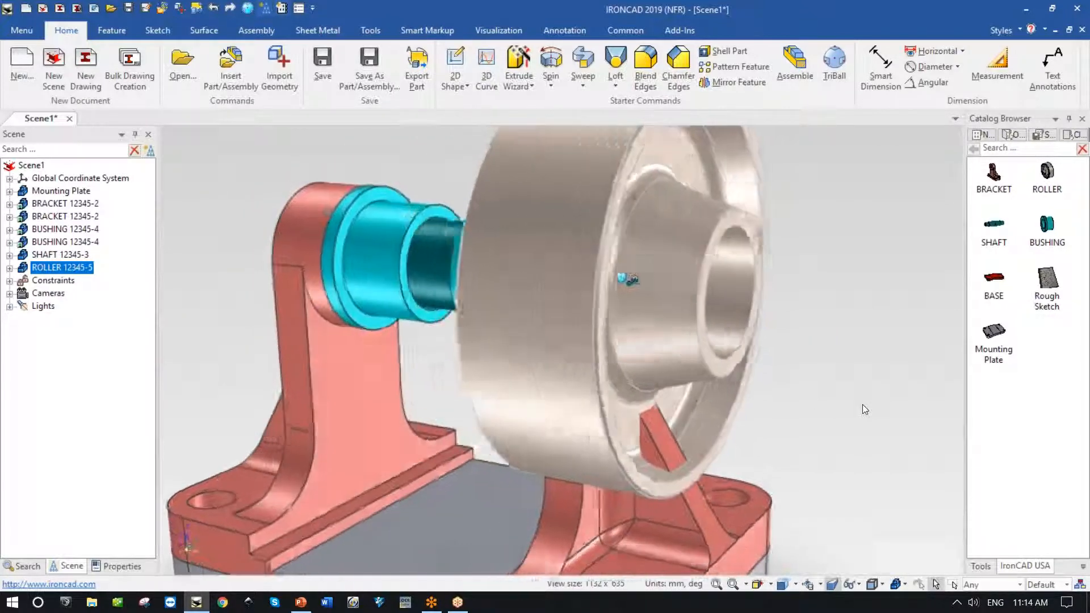
# Step: Constrain the roller's TriBall to its axis and pull the roller about 47 mm outward, away from the bracket
pyautogui.press('F10')
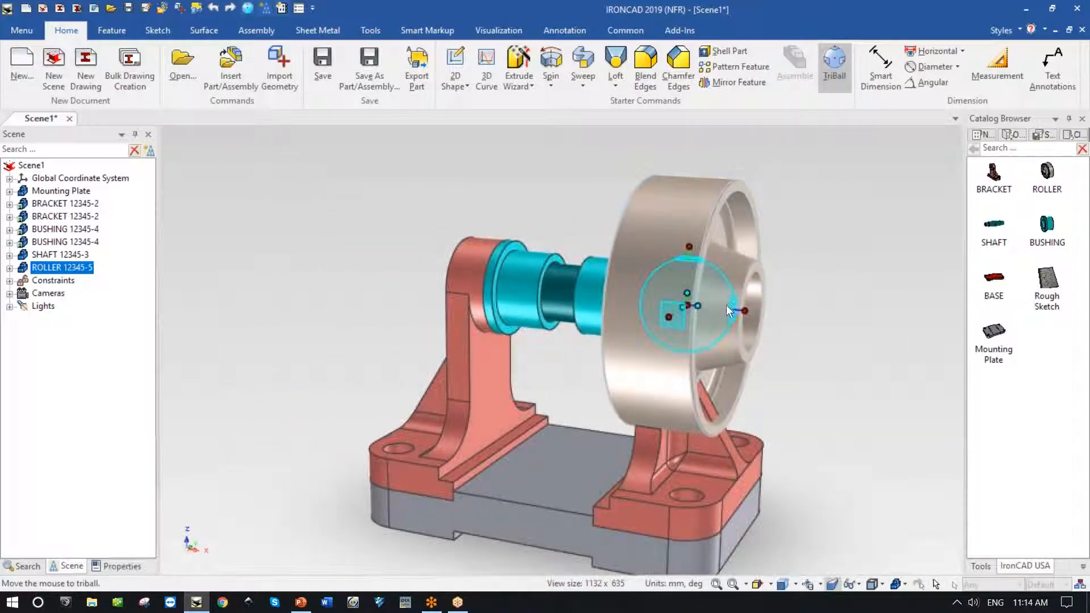
pyautogui.click(747, 310)
pyautogui.moveTo(844, 366); pyautogui.dragTo(749, 318, button='middle')
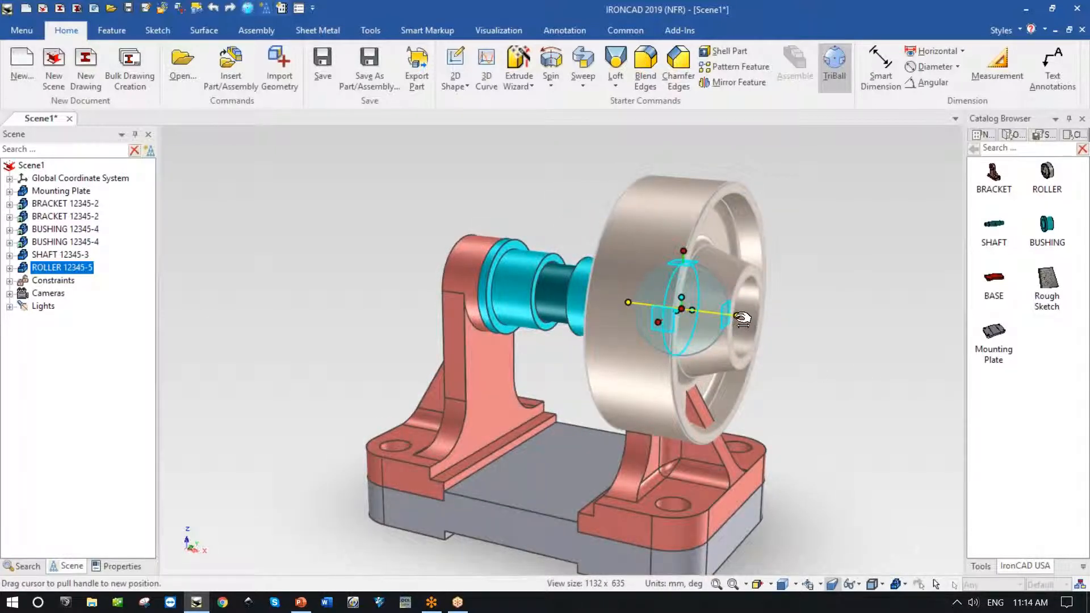
pyautogui.moveTo(742, 319); pyautogui.dragTo(900, 338)
pyautogui.moveTo(730, 420); pyautogui.dragTo(695, 318, button='middle')
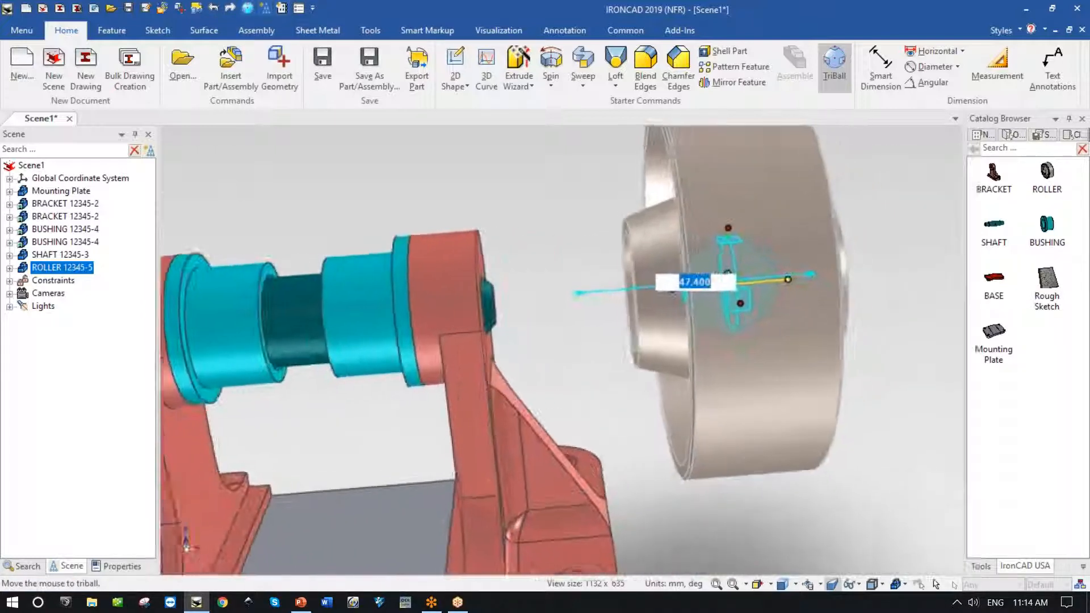
pyautogui.scroll(5, 718, 312)
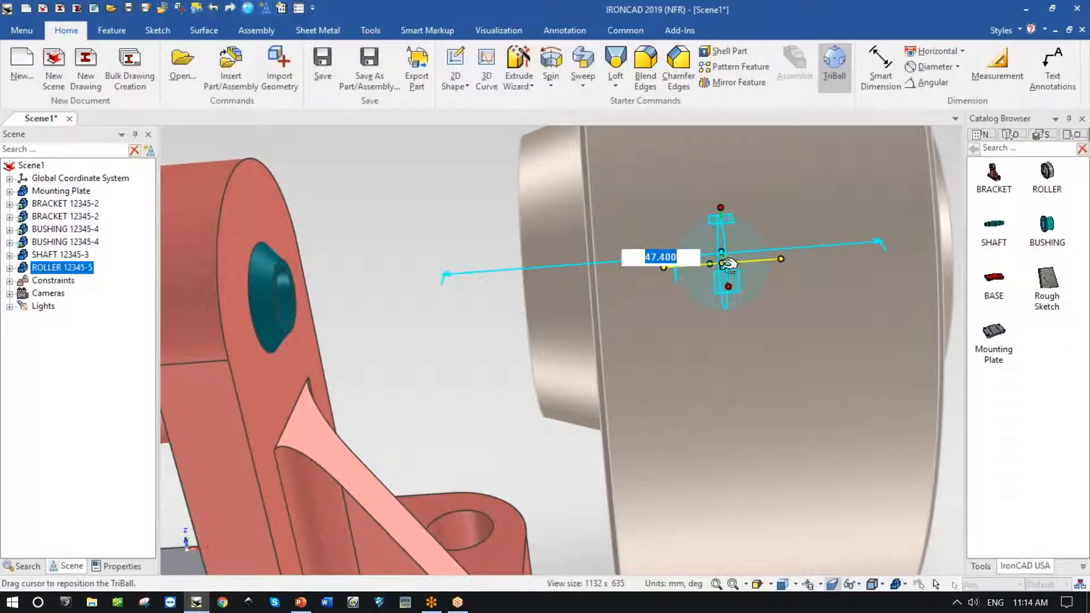
# Step: Move the roller along its axis to the midpoint between the facing ends of the two bushings, then clear the selection
pyautogui.rightClick(727, 264)
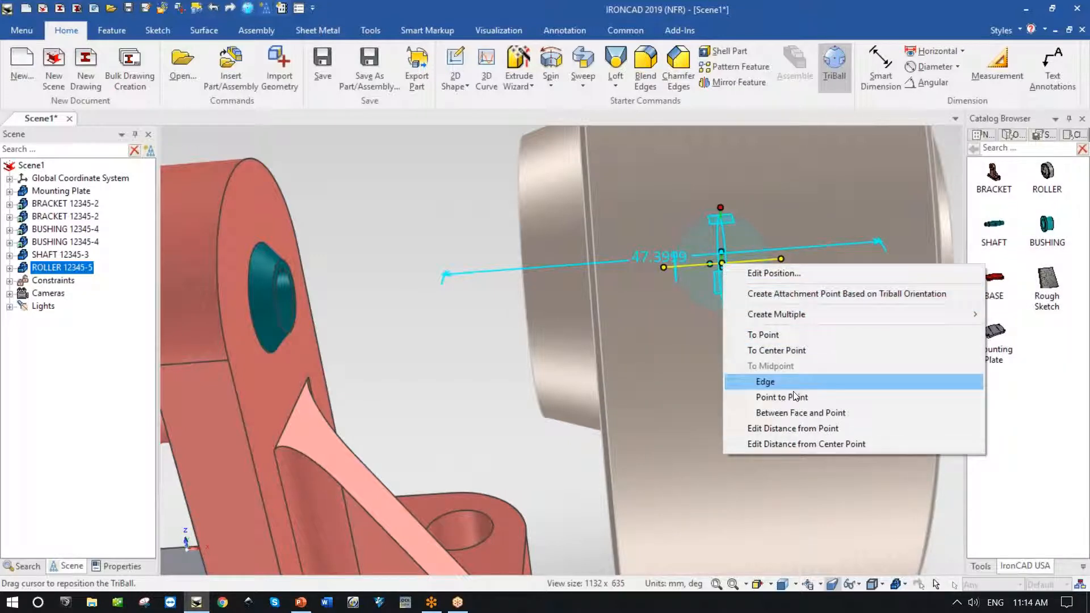
pyautogui.click(783, 396)
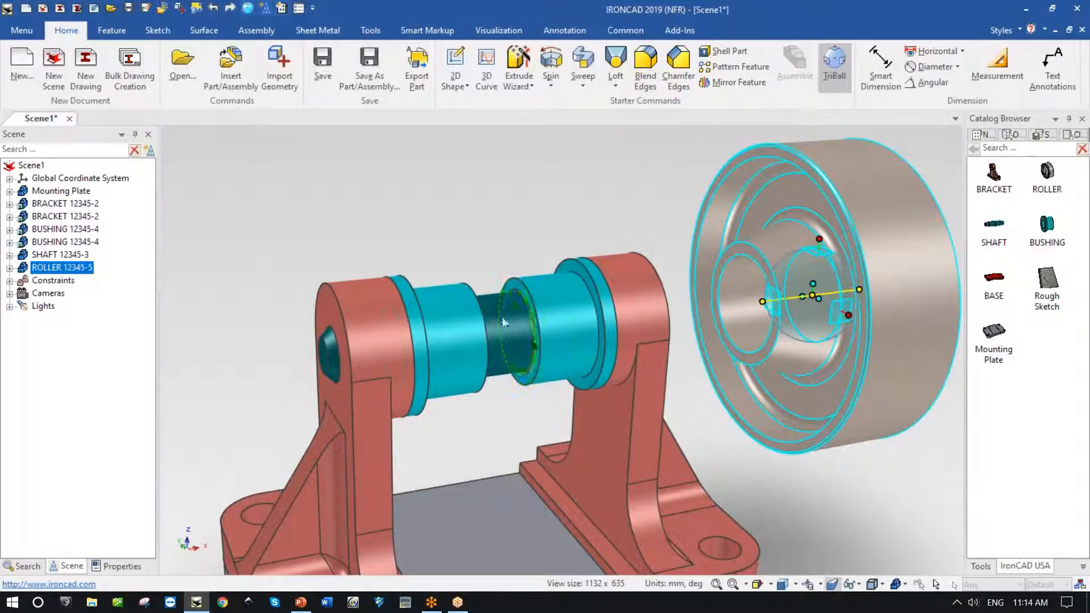
pyautogui.click(487, 322)
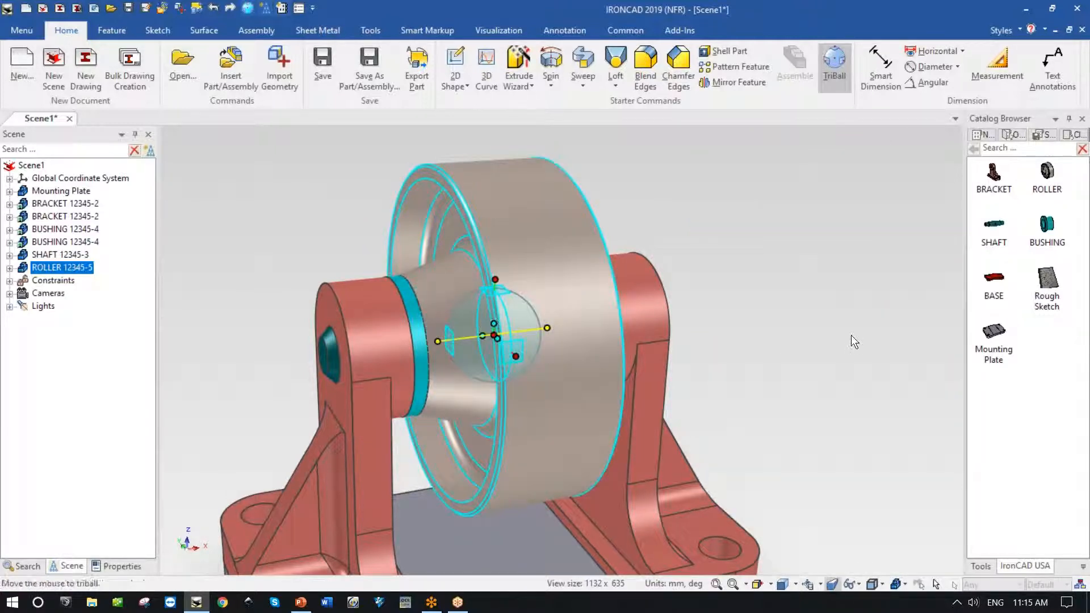
pyautogui.moveTo(850, 337)
pyautogui.mouseDown(button='middle')
pyautogui.moveTo(759, 293)
pyautogui.moveTo(778, 263)
pyautogui.mouseUp(button='middle')
pyautogui.click(801, 257)
pyautogui.click(778, 262)
pyautogui.scroll(-1, 779, 262)
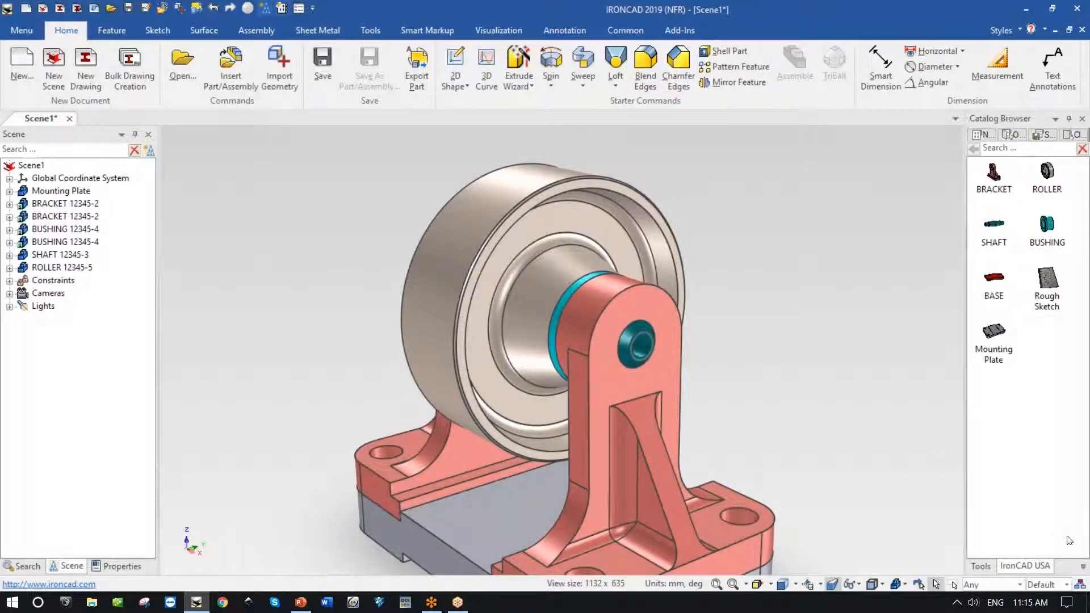
# Step: Add an H Cylinder hole from the Starter catalog to the roller's web and set its diameter to 8 mm
pyautogui.click(1083, 566)
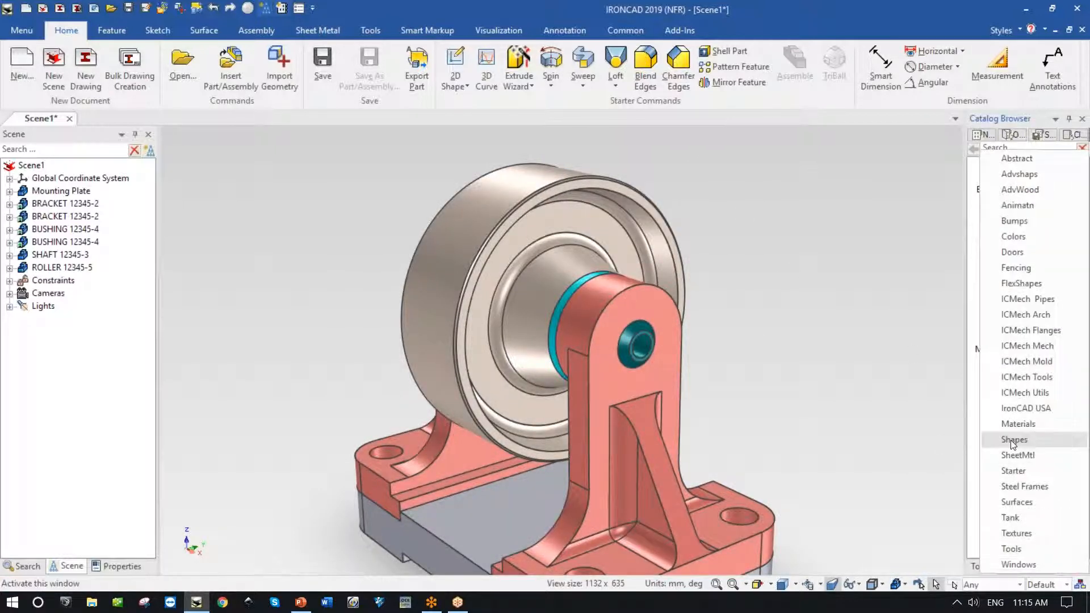
pyautogui.click(985, 466)
pyautogui.scroll(5, 848, 387)
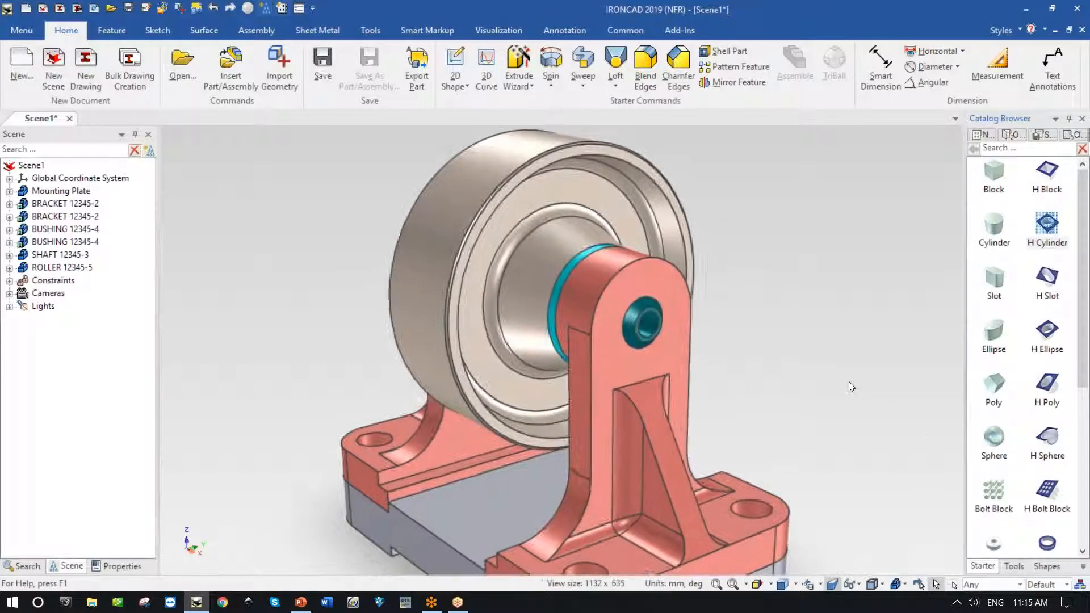
pyautogui.scroll(-3, 849, 387)
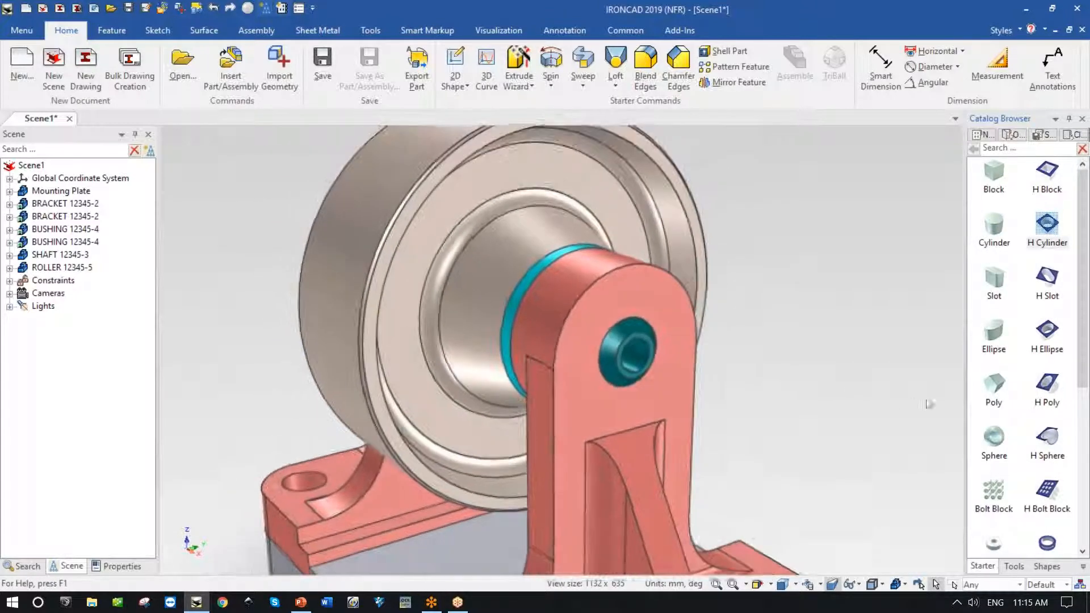
pyautogui.moveTo(755, 175); pyautogui.dragTo(512, 201)
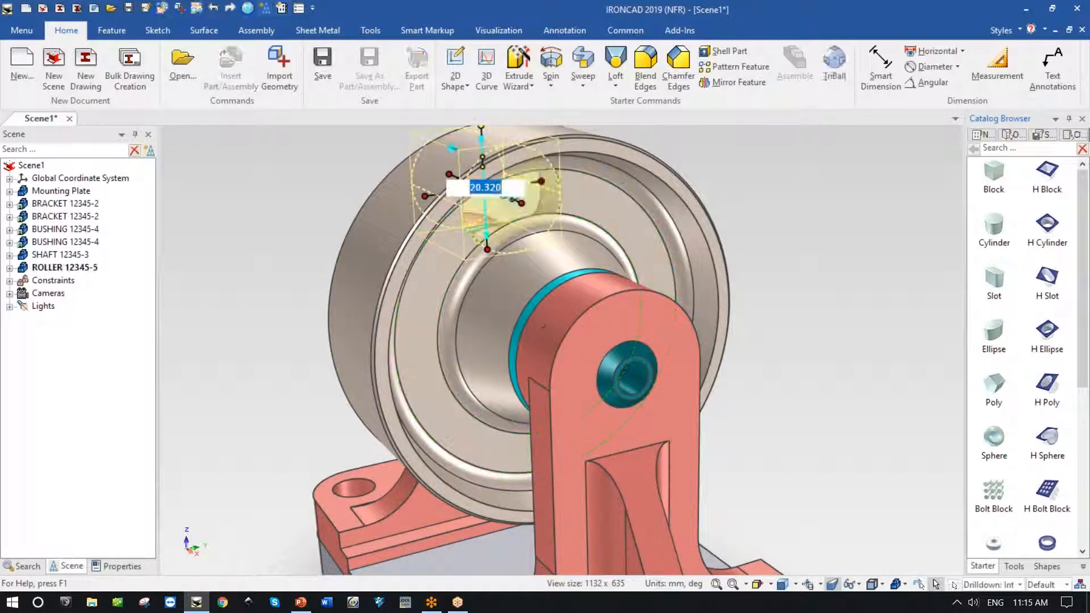
pyautogui.click(543, 181)
pyautogui.write('8')
pyautogui.press('Return')
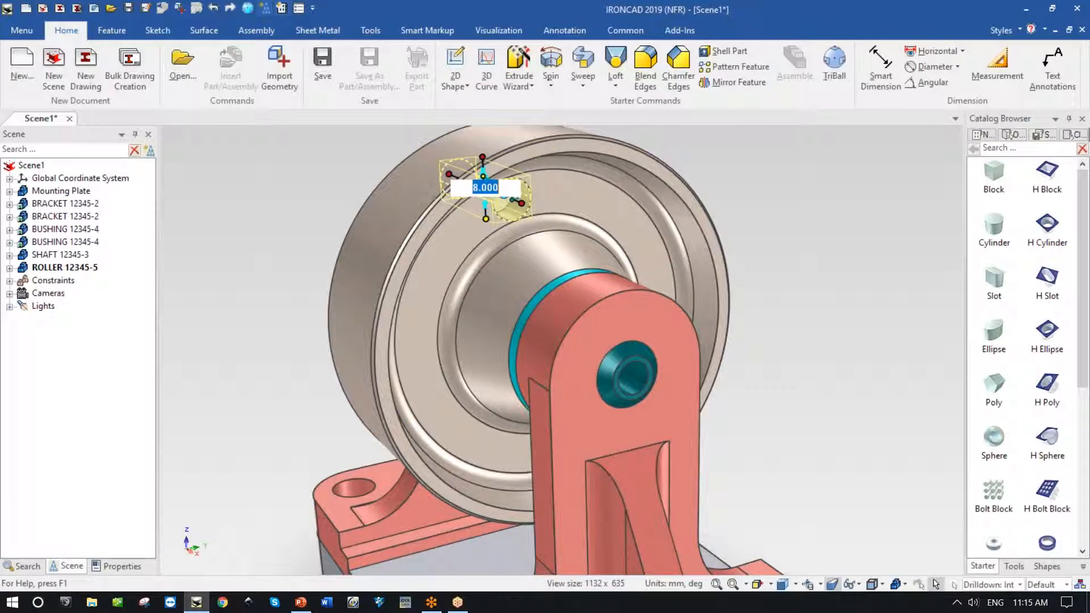
# Step: Reposition only the hole's TriBall to the center point of the roller's hub
pyautogui.moveTo(795, 250); pyautogui.dragTo(616, 218, button='middle')
pyautogui.press('F10')
pyautogui.scroll(-3, 611, 218)
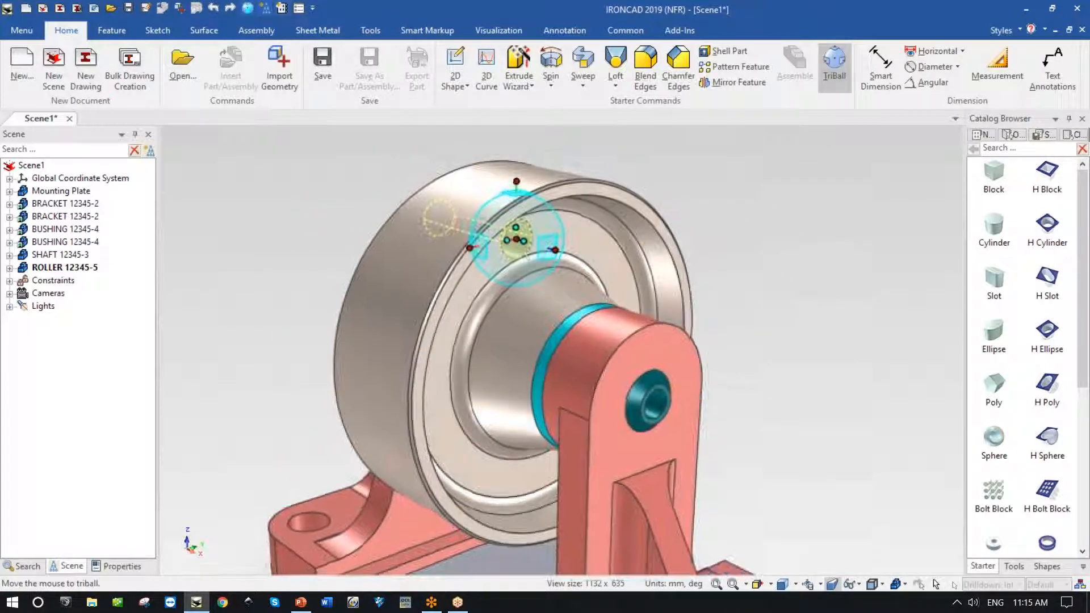
pyautogui.rightClick(523, 240)
pyautogui.click(604, 325)
pyautogui.click(553, 332)
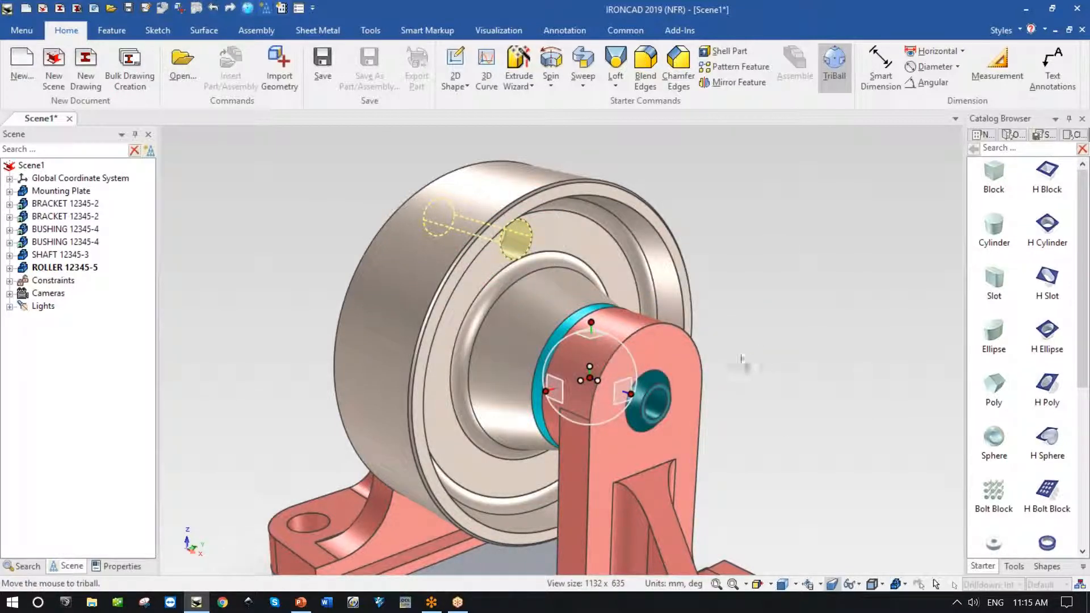
# Step: Create a radial pattern of the roller's 8 mm hole about the hub axis with number 18 and angle 360/18
pyautogui.moveTo(740, 389); pyautogui.dragTo(571, 374, button='middle')
pyautogui.click(572, 374)
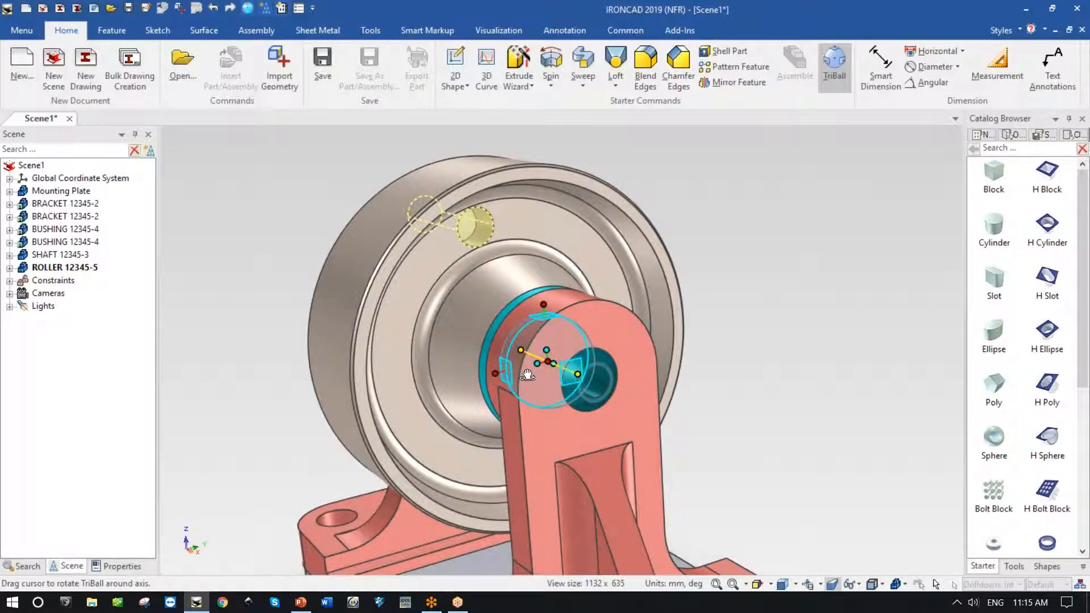
pyautogui.moveTo(531, 365); pyautogui.dragTo(533, 363)
pyautogui.moveTo(534, 363); pyautogui.dragTo(533, 363, button='right')
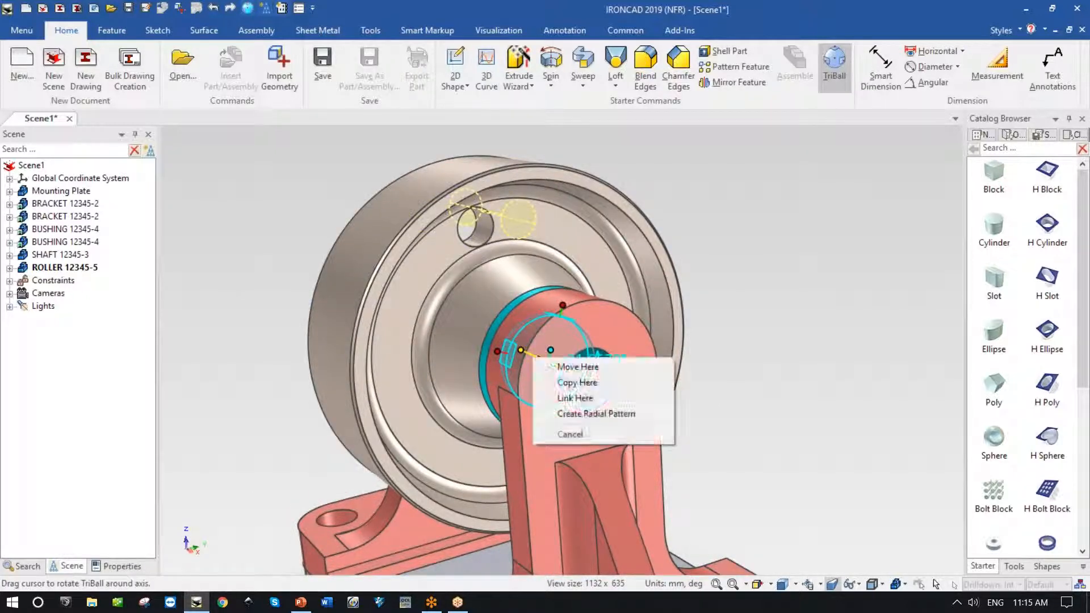
pyautogui.click(632, 413)
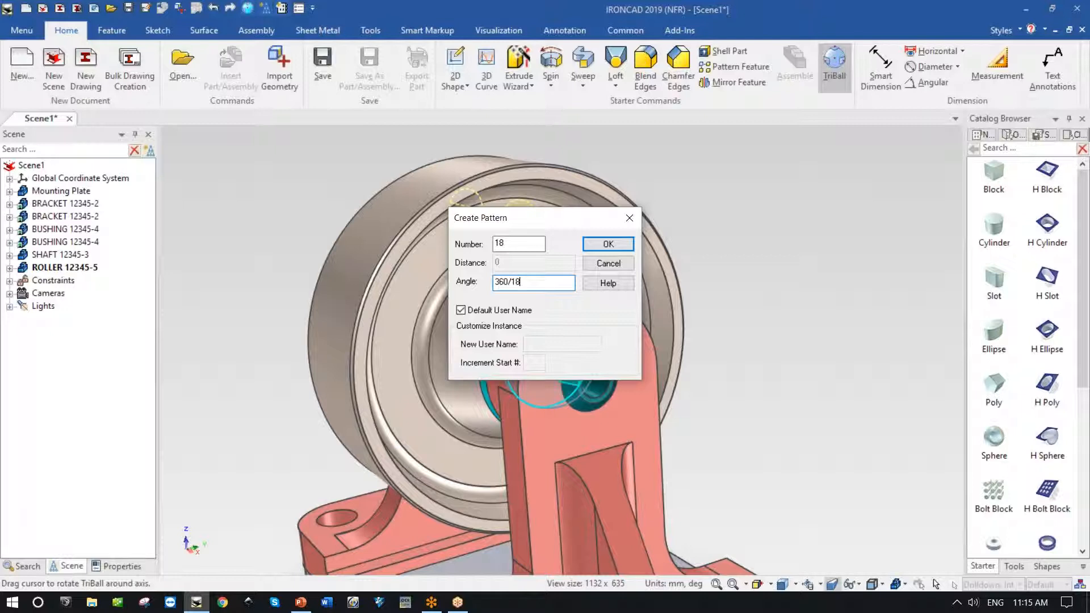
pyautogui.click(607, 244)
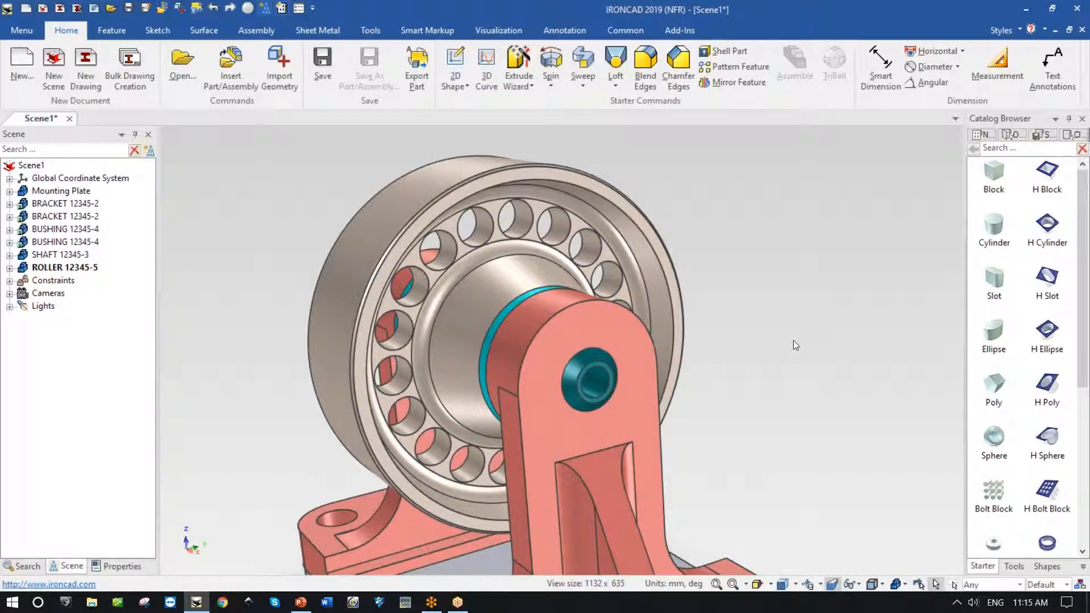
pyautogui.scroll(-3, 801, 337)
pyautogui.moveTo(802, 337)
pyautogui.mouseDown(button='middle')
pyautogui.moveTo(792, 336)
pyautogui.moveTo(808, 339)
pyautogui.mouseUp(button='middle')
pyautogui.scroll(-3, 795, 338)
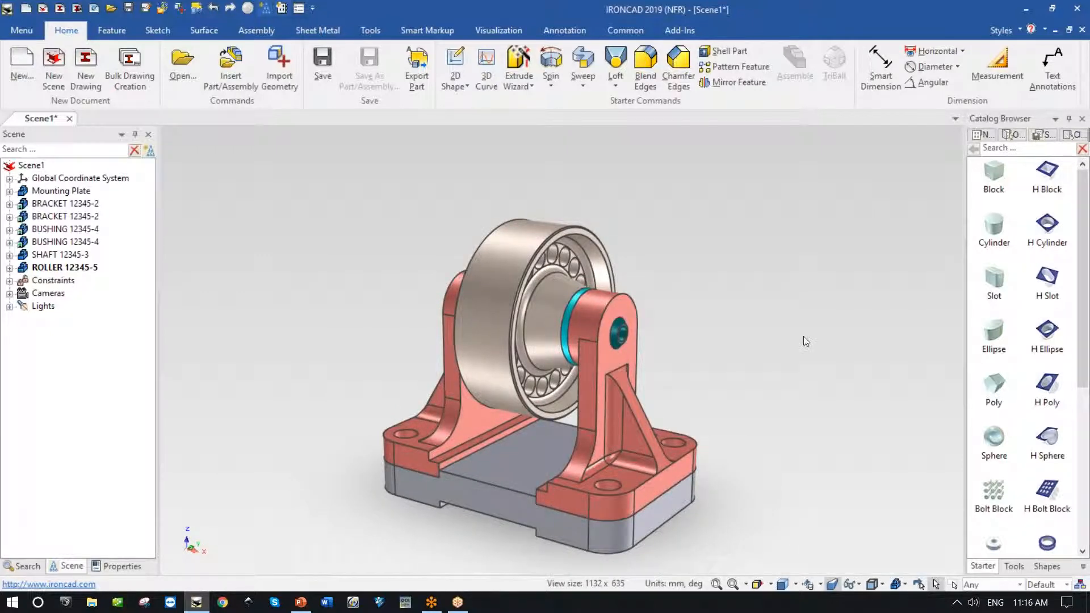
pyautogui.click(1018, 566)
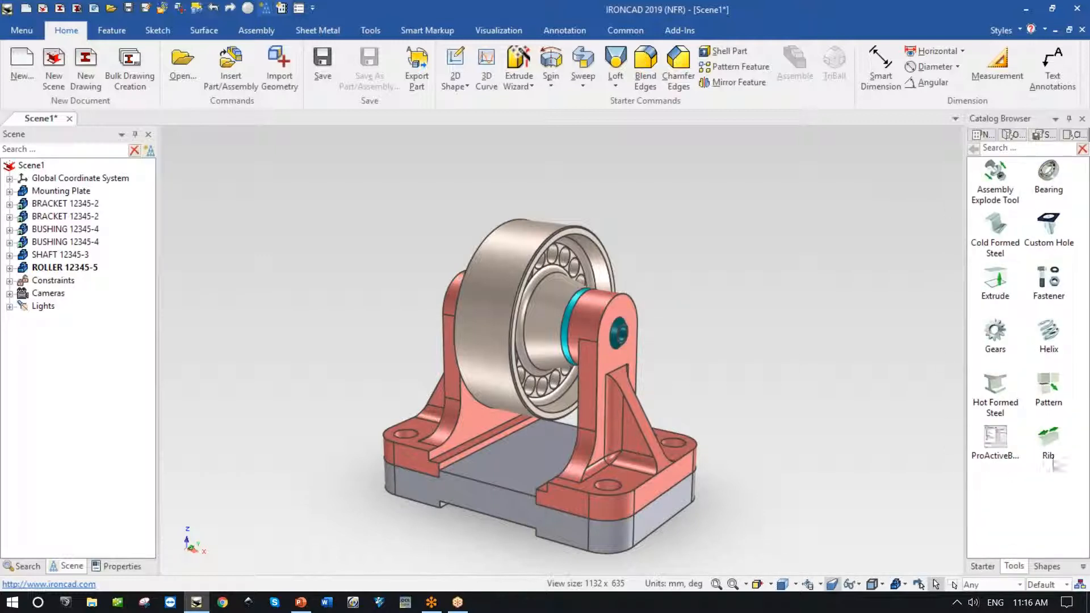
pyautogui.click(1047, 565)
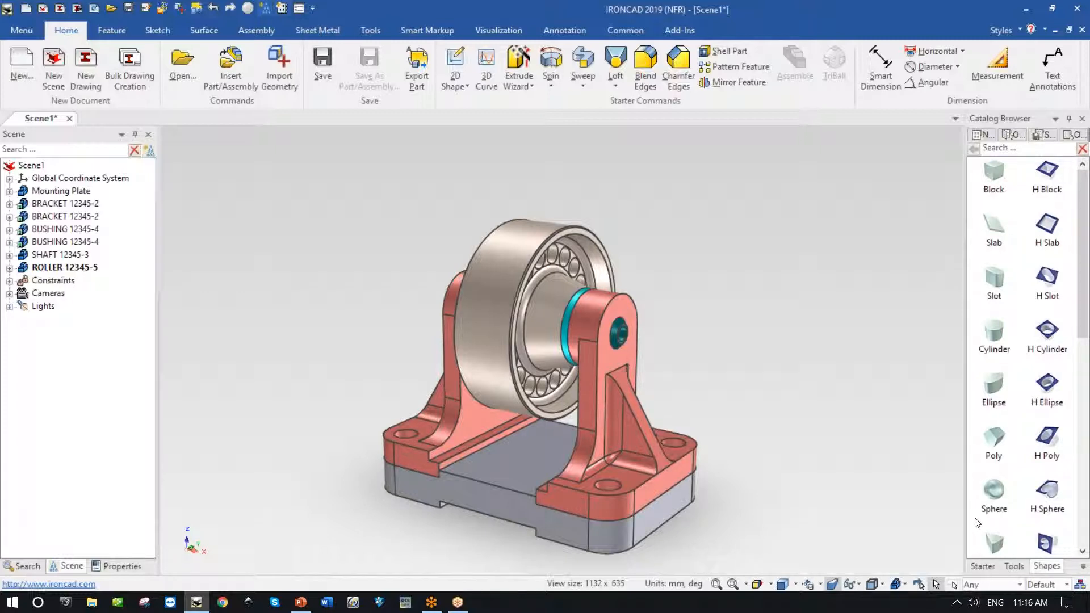
# Step: Open the TraceParts Community online part library from the add-ins
pyautogui.click(685, 31)
pyautogui.click(736, 91)
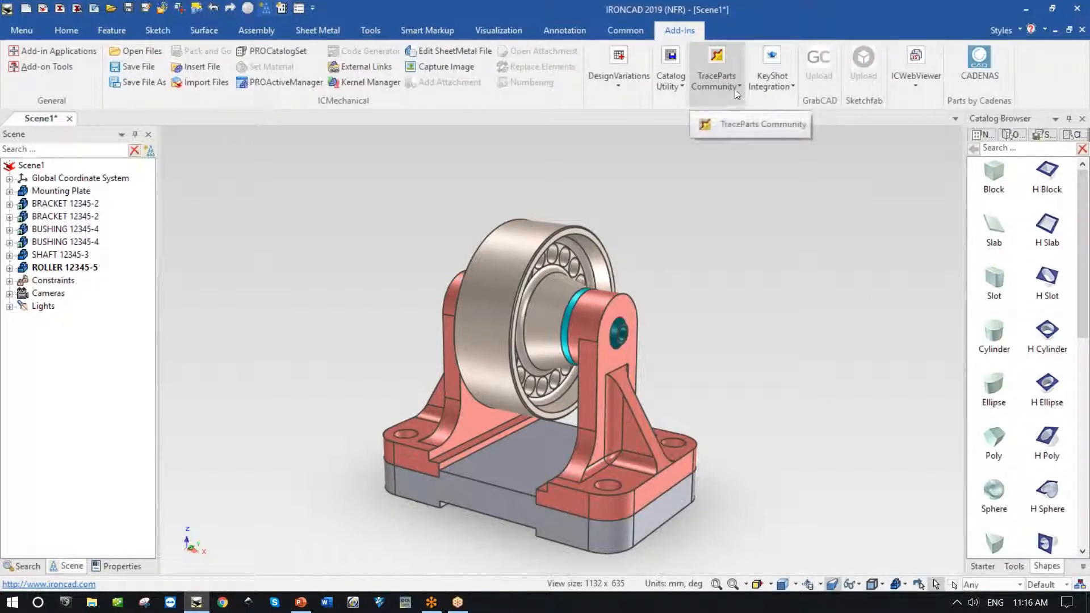
pyautogui.click(724, 129)
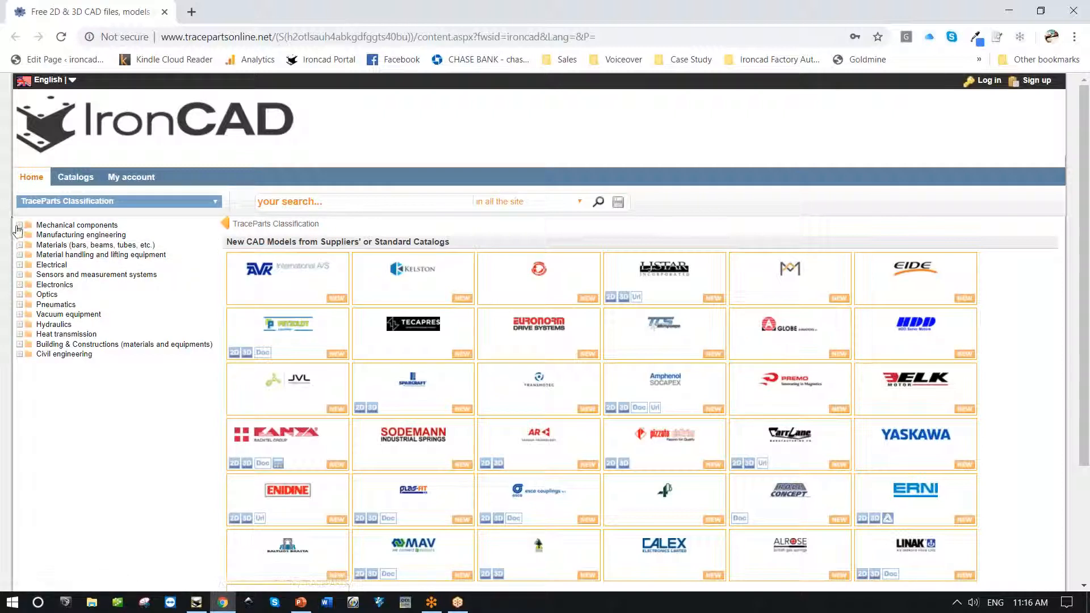
# Step: Browse Mechanical components, Handles, Adjustable/Indexing handles and open the BOUTET 00201-002 plastic indexing lever with threaded screw
pyautogui.click(20, 225)
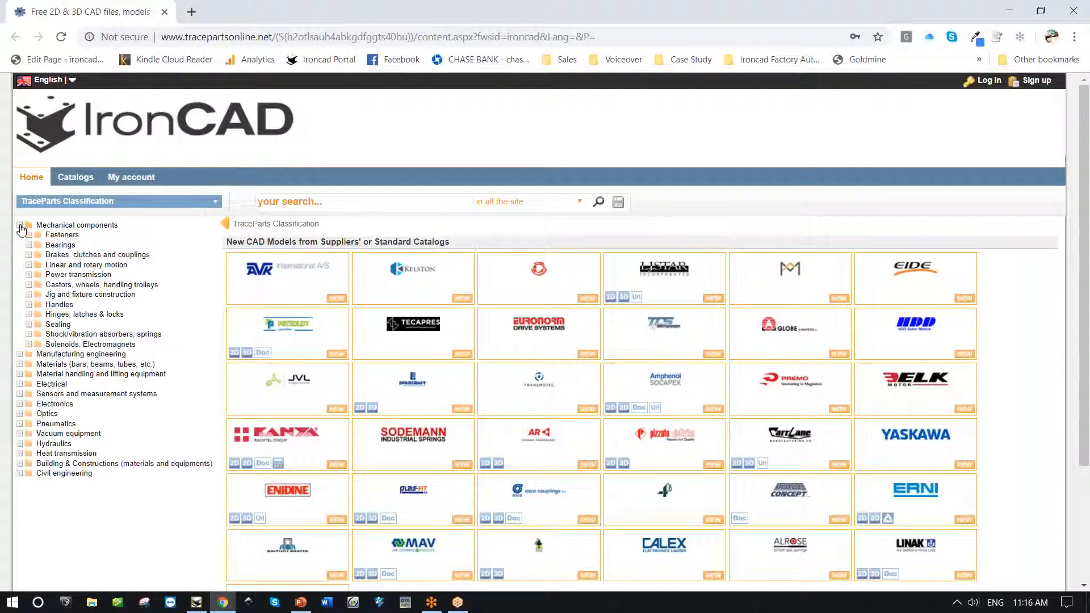
pyautogui.click(29, 305)
pyautogui.click(72, 316)
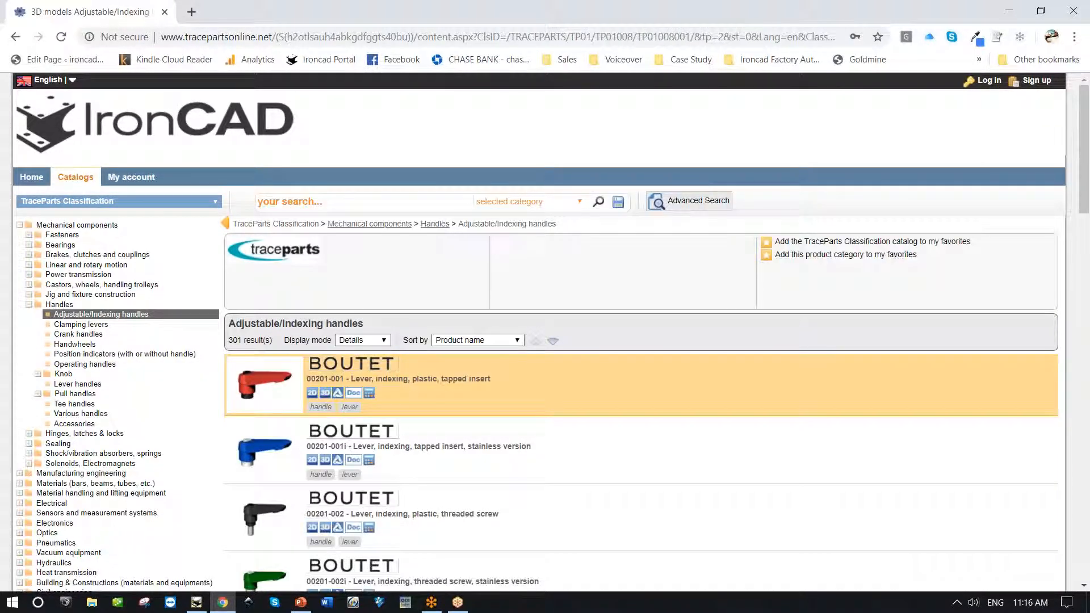
pyautogui.scroll(-1, 676, 423)
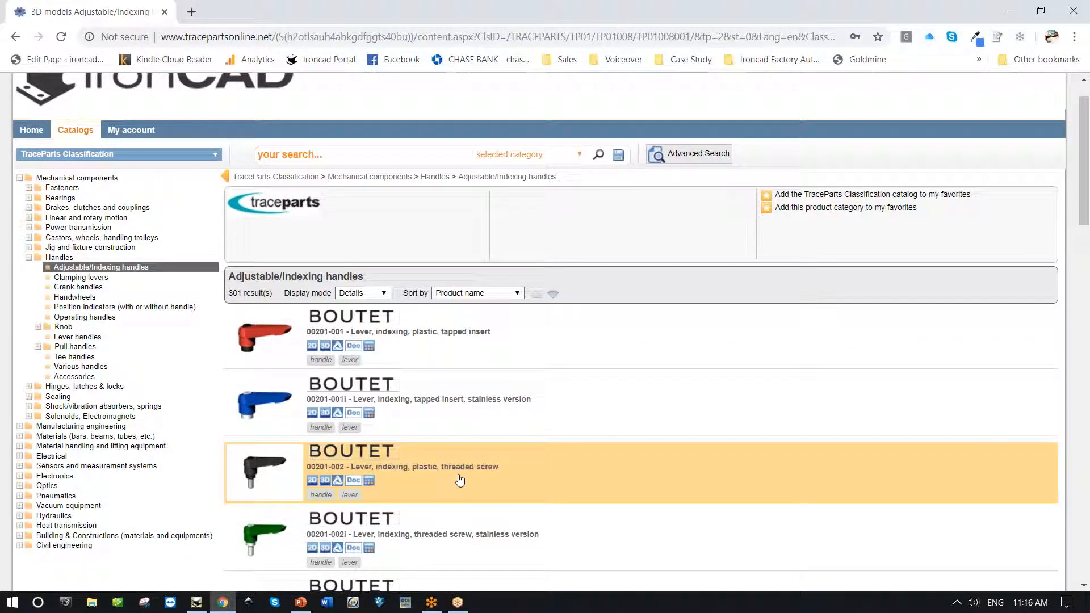
pyautogui.click(459, 480)
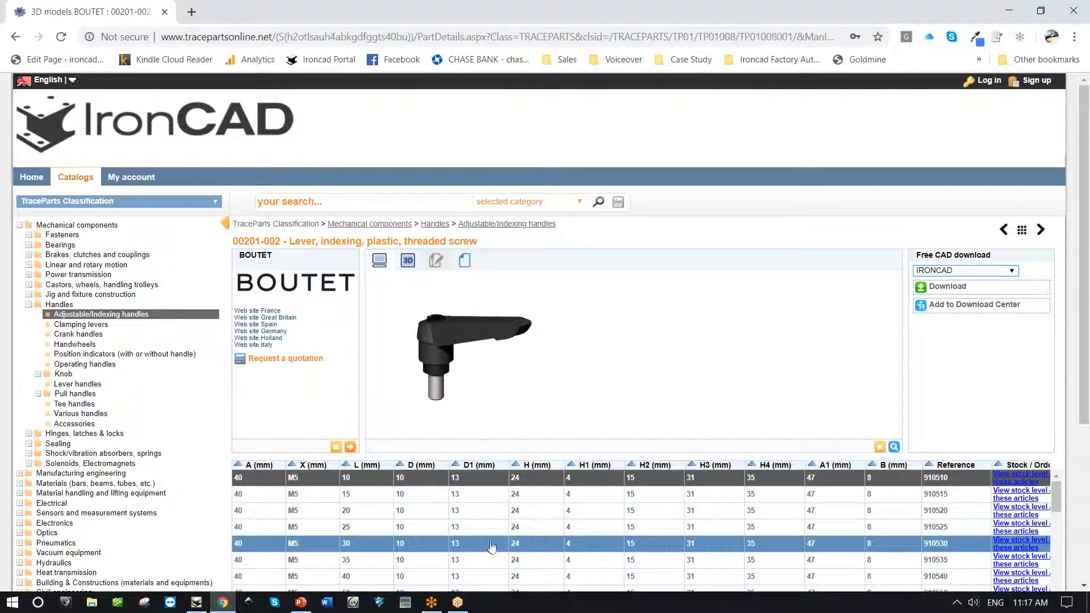
# Step: Download the lever model in IRONCAD format, logging in with the prefilled account credentials
pyautogui.click(951, 287)
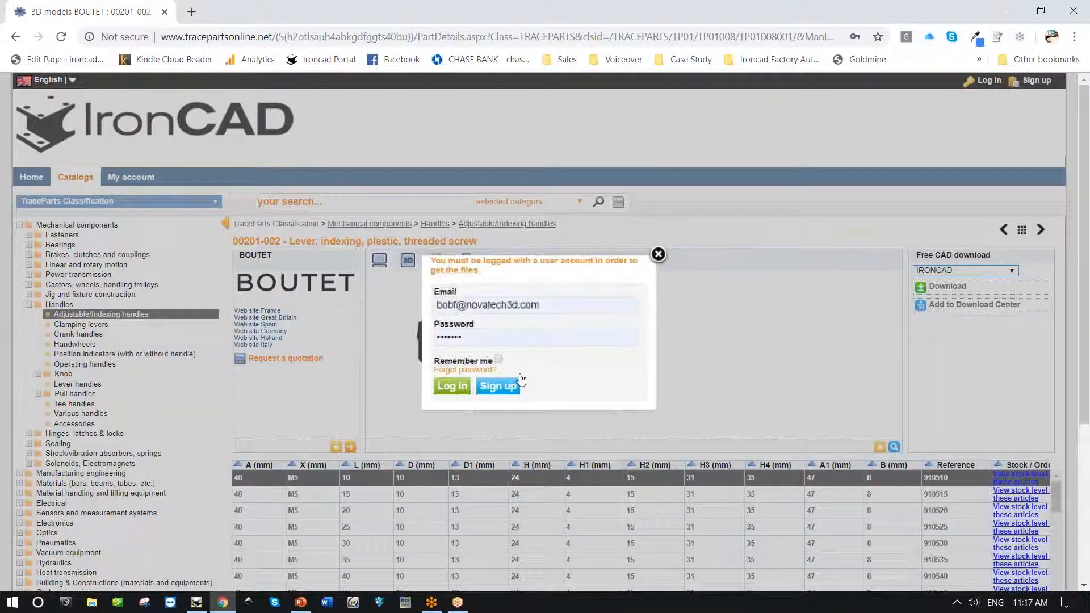
pyautogui.click(451, 387)
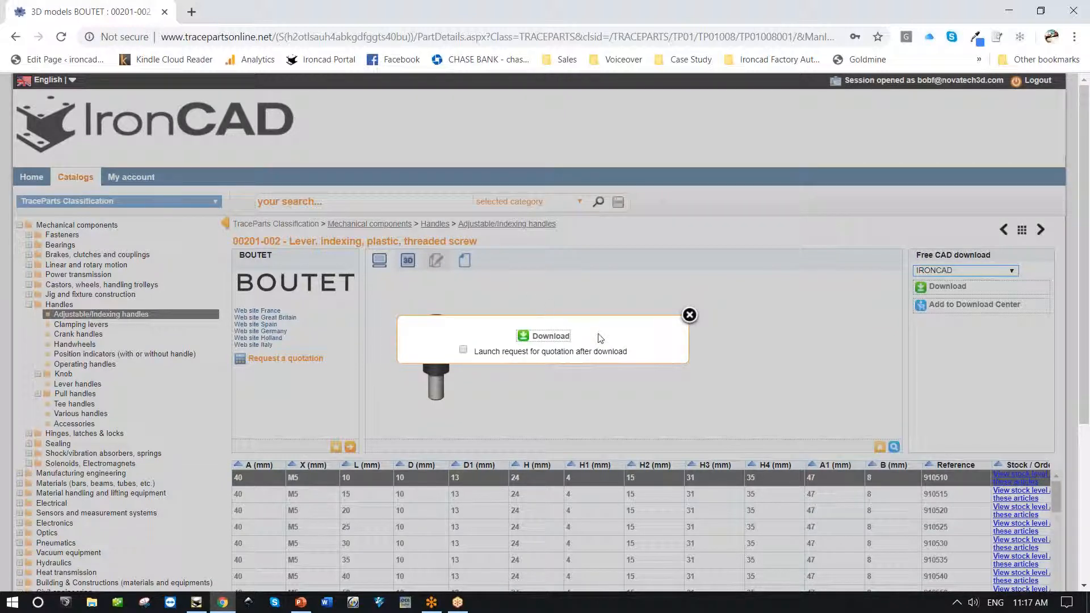
pyautogui.click(547, 336)
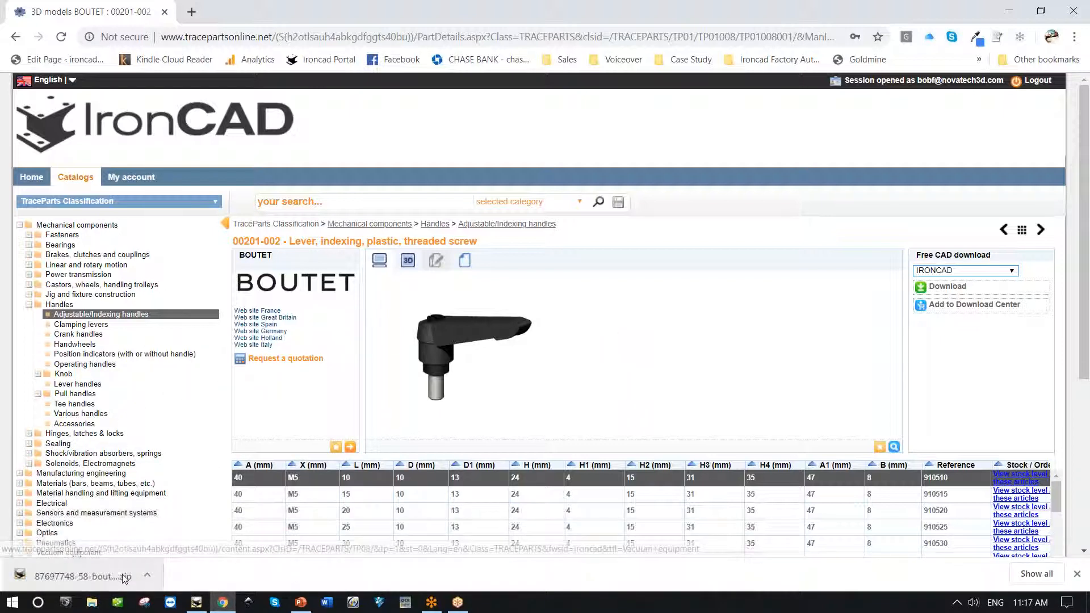
# Step: Show the downloaded lever zip in its folder and extract it there with 7-Zip
pyautogui.click(154, 575)
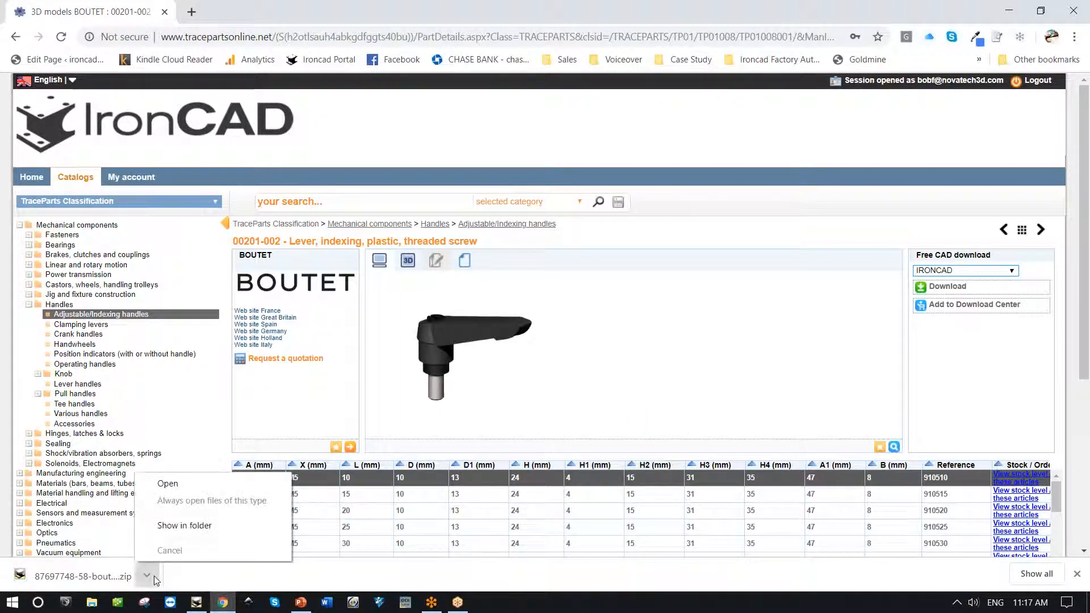
pyautogui.click(176, 534)
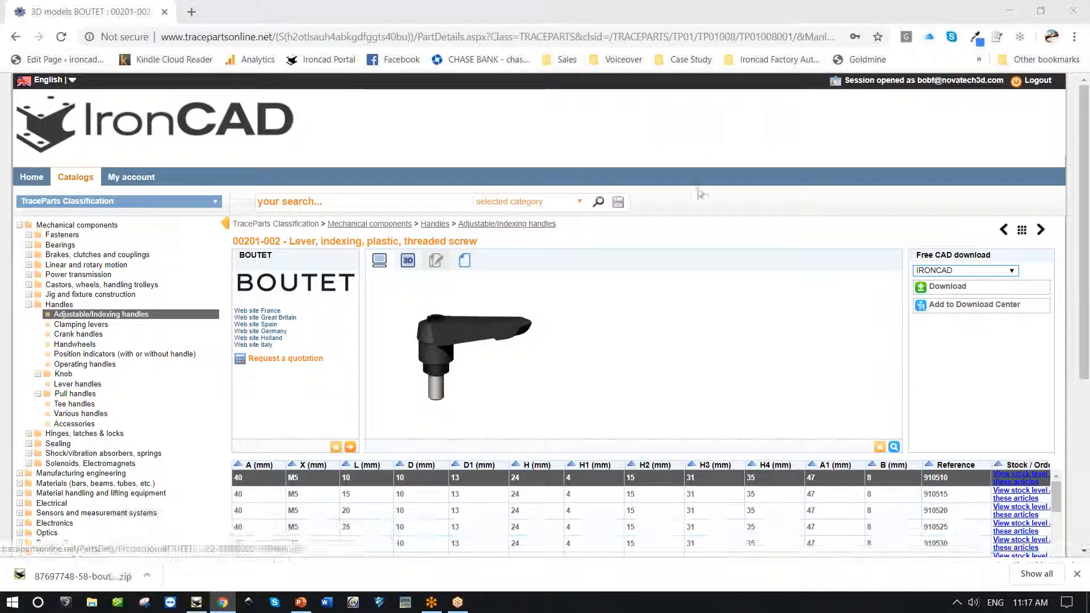
pyautogui.click(1010, 12)
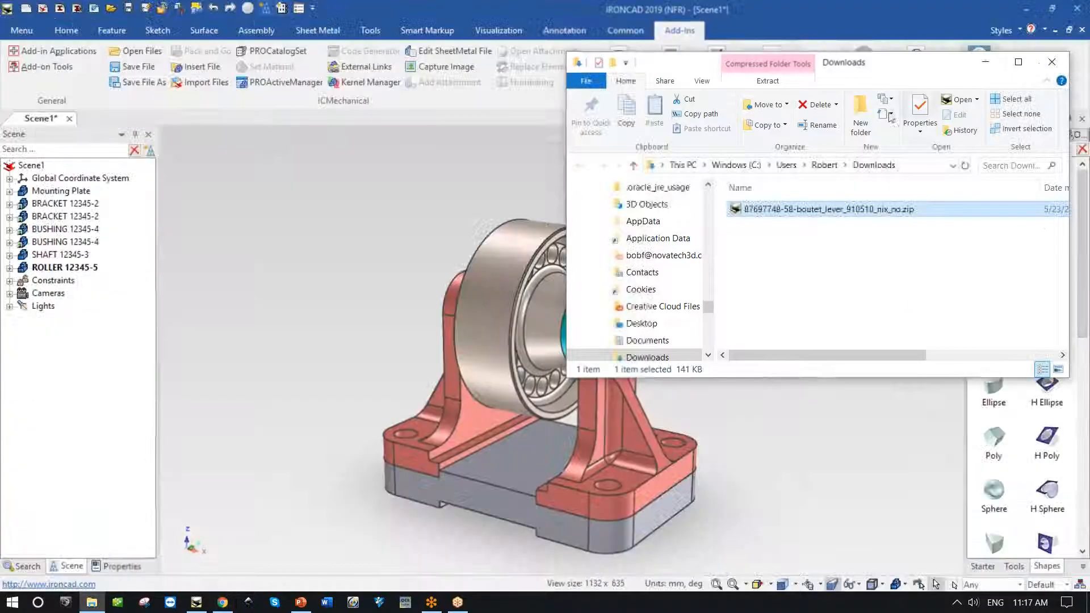
pyautogui.rightClick(777, 211)
pyautogui.moveTo(810, 237)
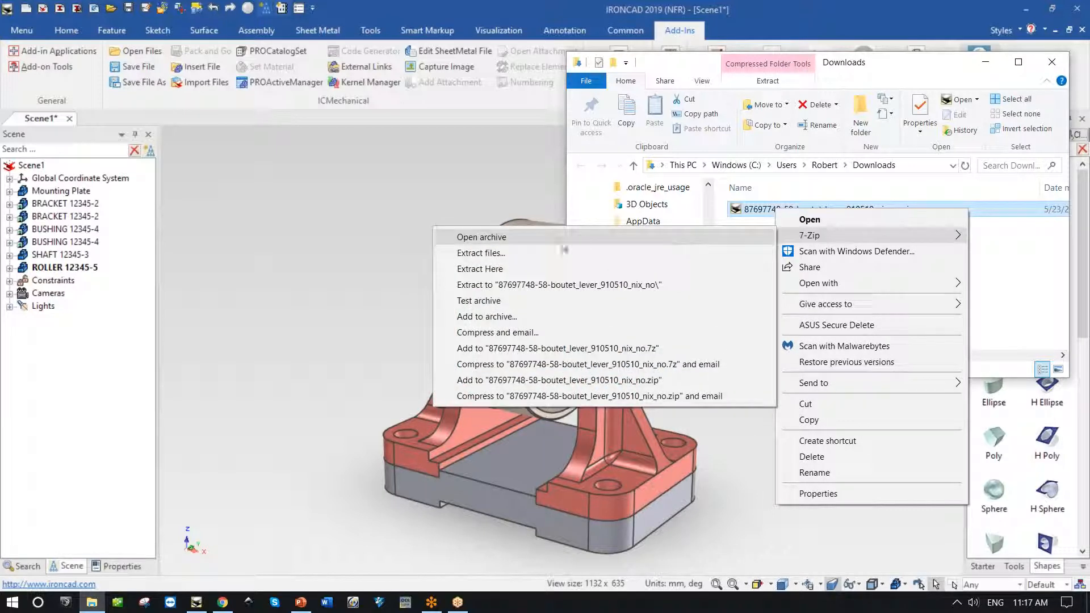
pyautogui.click(479, 268)
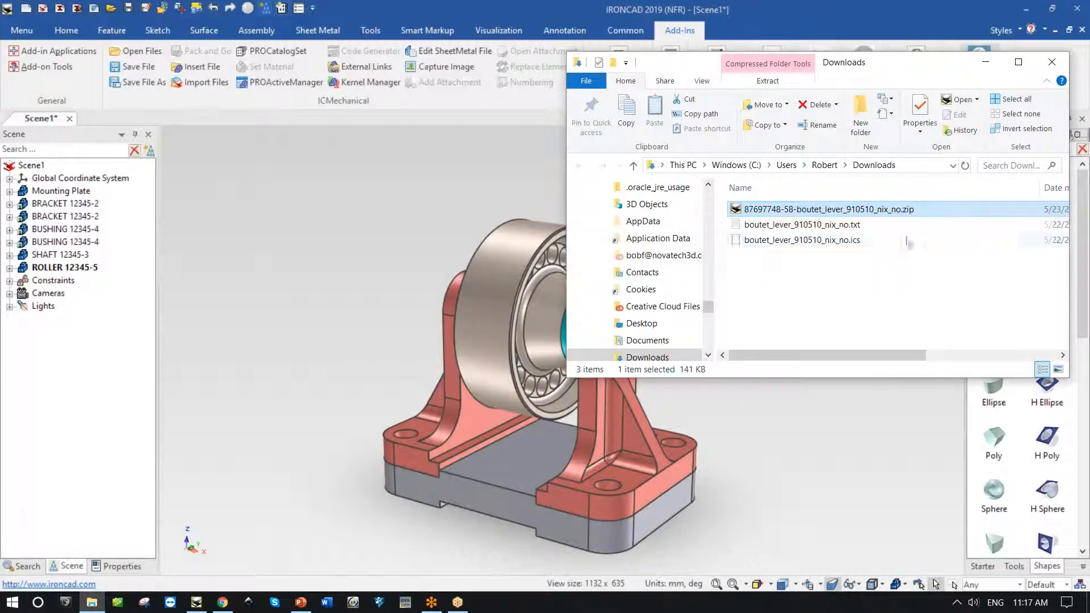
# Step: Open the extracted boutet_lever_910510_nix_no.ics in IRONCAD and close the Downloads window
pyautogui.click(783, 241)
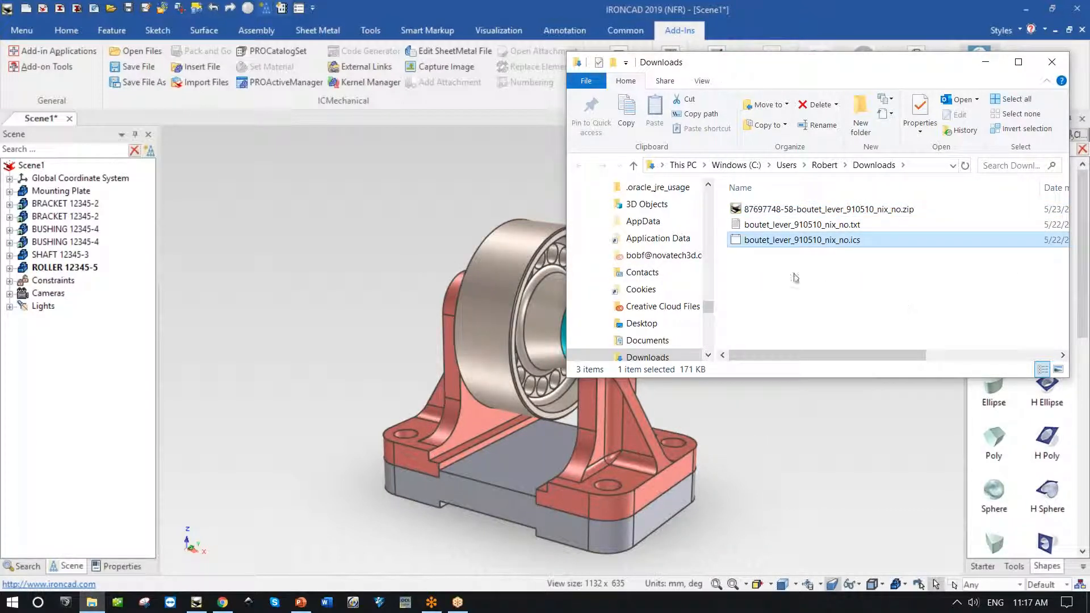
pyautogui.moveTo(657, 241); pyautogui.dragTo(381, 214)
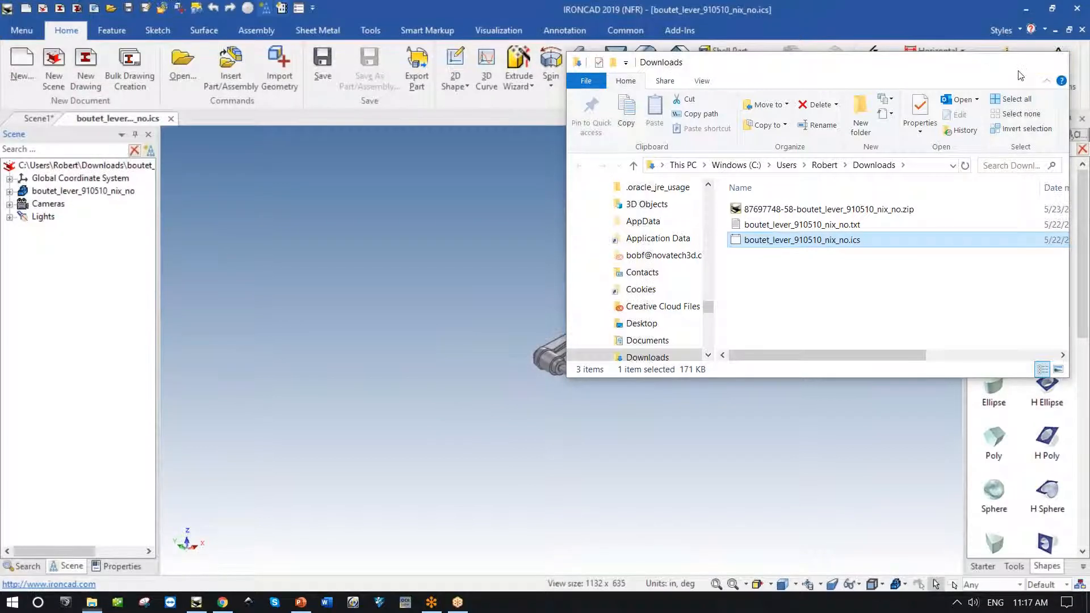
pyautogui.click(1051, 64)
# Step: Set the lever scene's length units to Millimeters
pyautogui.click(645, 34)
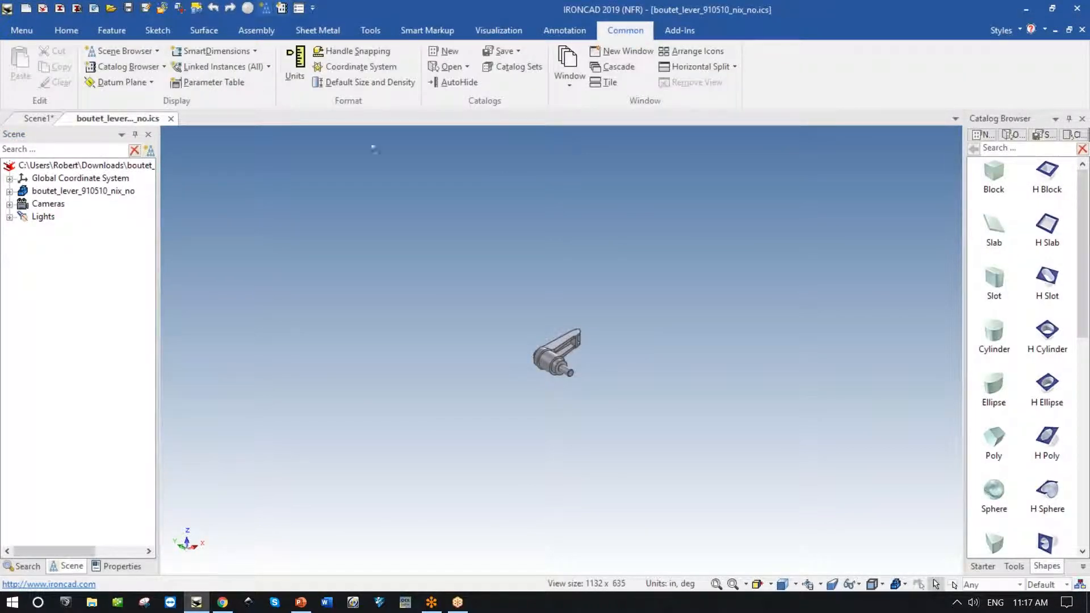
pyautogui.click(295, 77)
pyautogui.click(509, 186)
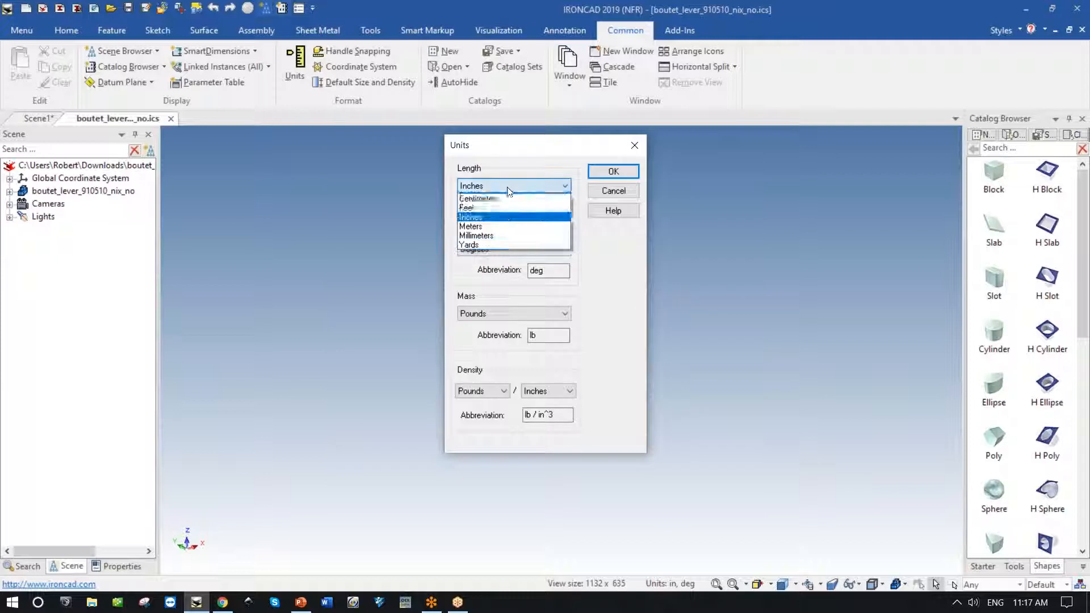
pyautogui.click(483, 235)
pyautogui.click(597, 173)
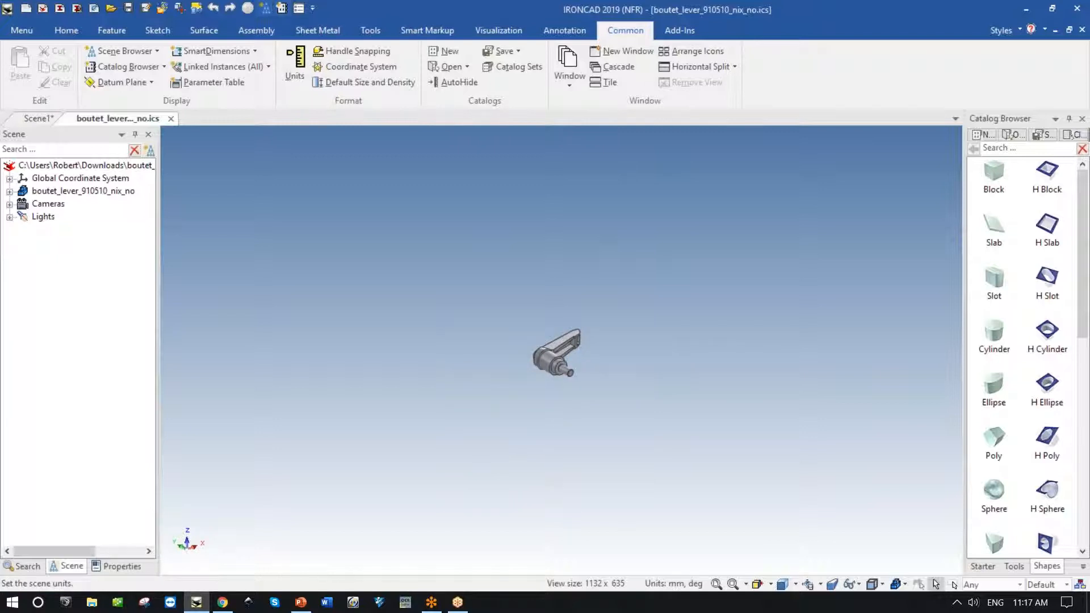
# Step: Show the IronCAD USA catalog and add the whole lever part to it
pyautogui.press('F8')
pyautogui.moveTo(640, 365); pyautogui.dragTo(942, 539, button='middle')
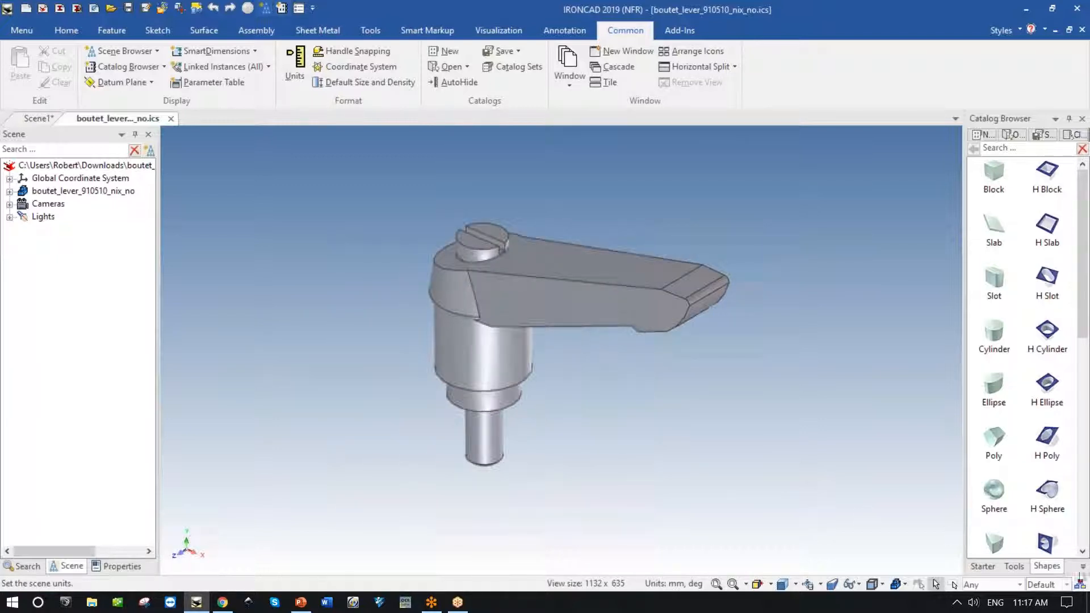
pyautogui.click(1083, 567)
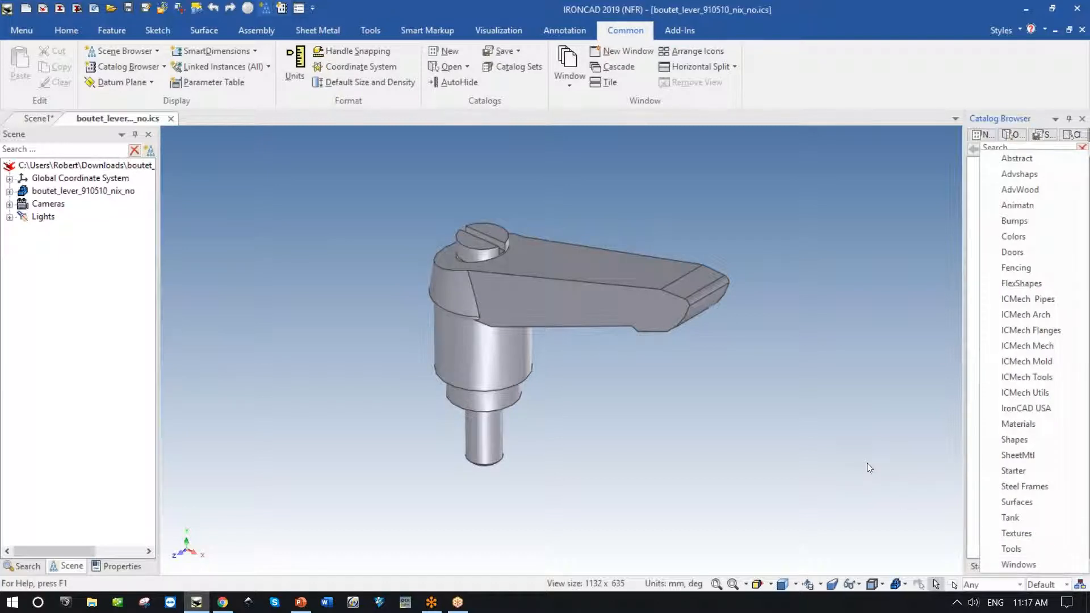
pyautogui.scroll(2, 866, 462)
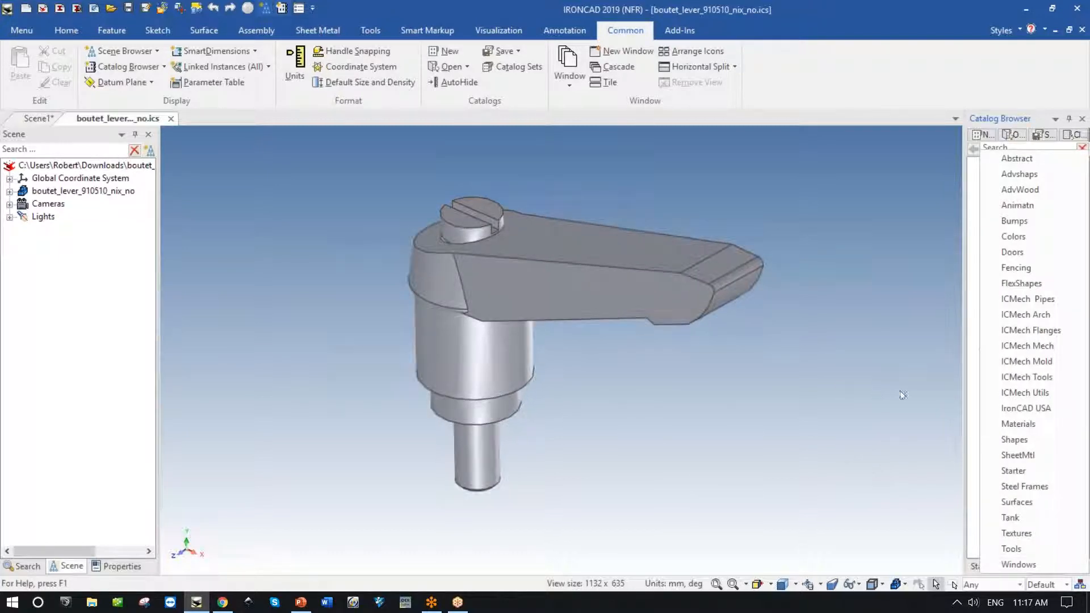
pyautogui.click(1025, 410)
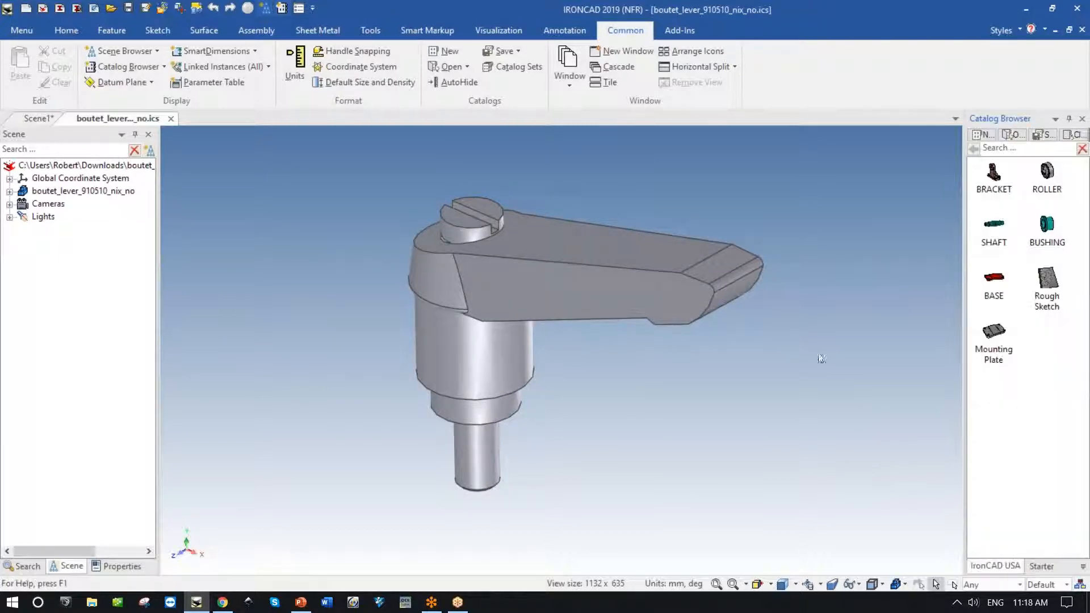
pyautogui.click(993, 338)
pyautogui.scroll(2, 562, 466)
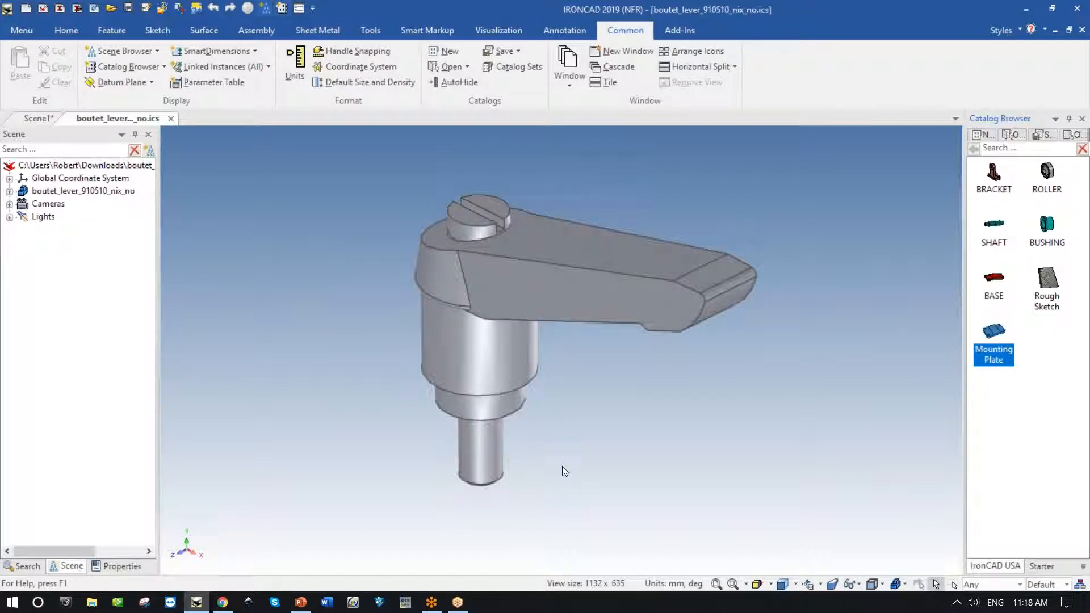
pyautogui.click(486, 363)
pyautogui.moveTo(499, 278); pyautogui.dragTo(1049, 348)
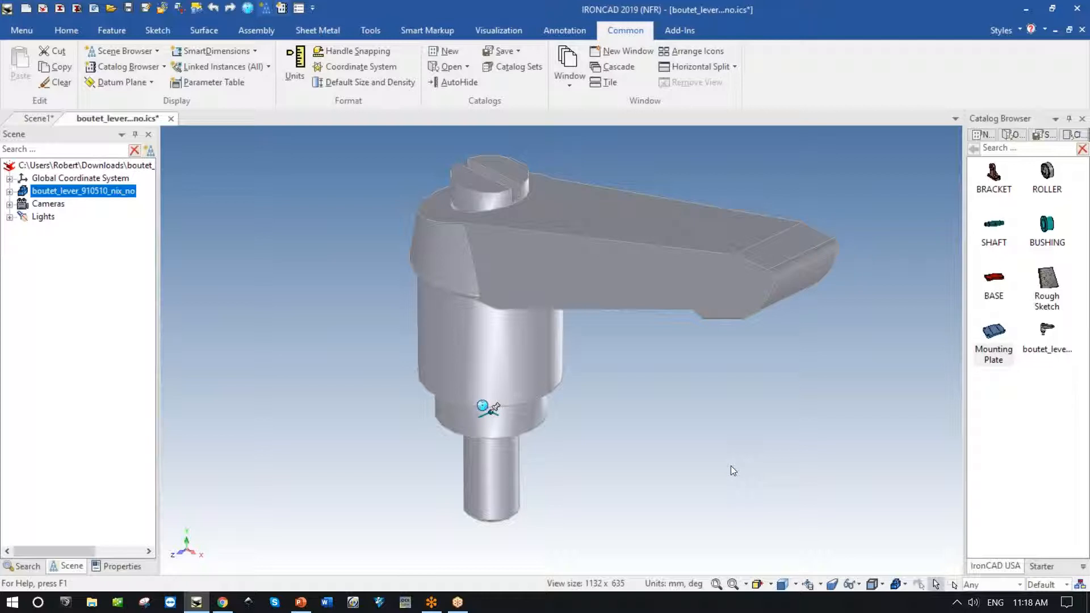
pyautogui.click(710, 440)
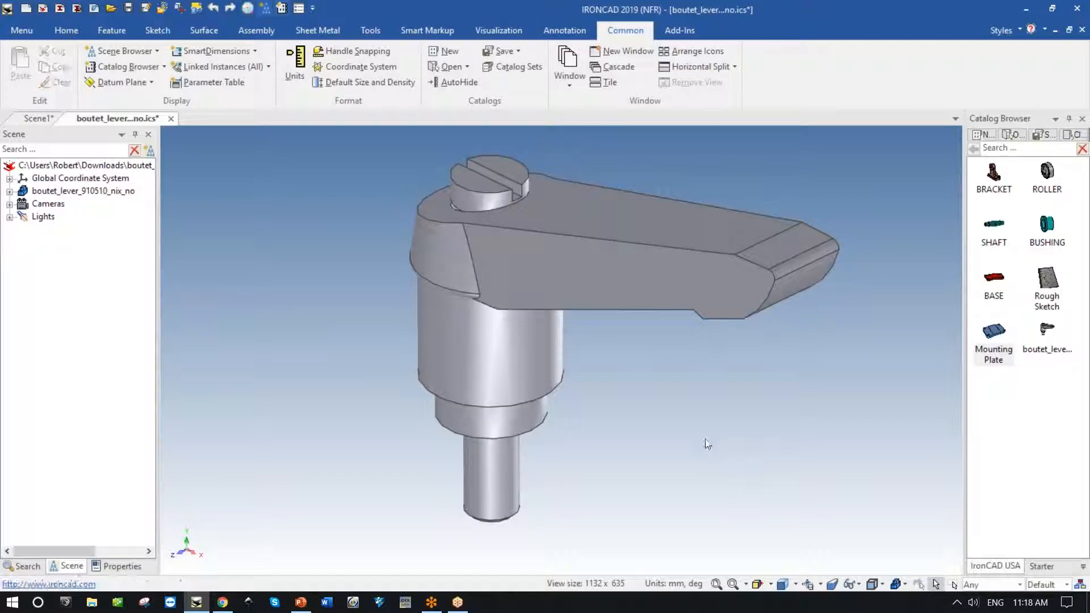
# Step: Close the lever file and insert the lever from the IronCAD USA catalog into Scene1, in empty space beside the roller assembly
pyautogui.click(170, 118)
pyautogui.click(600, 335)
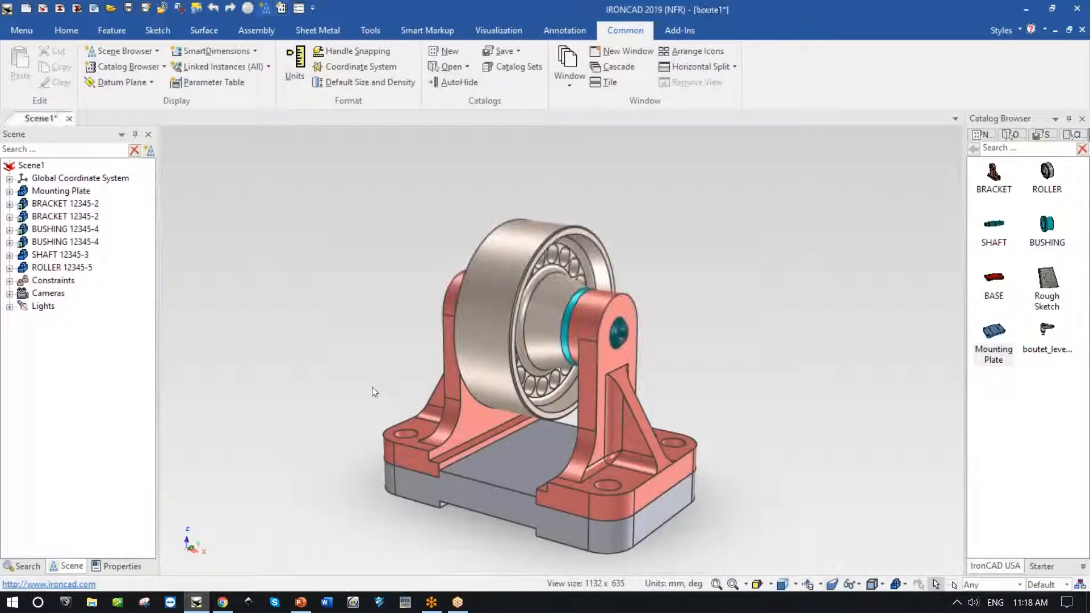
pyautogui.moveTo(1046, 332); pyautogui.dragTo(806, 321)
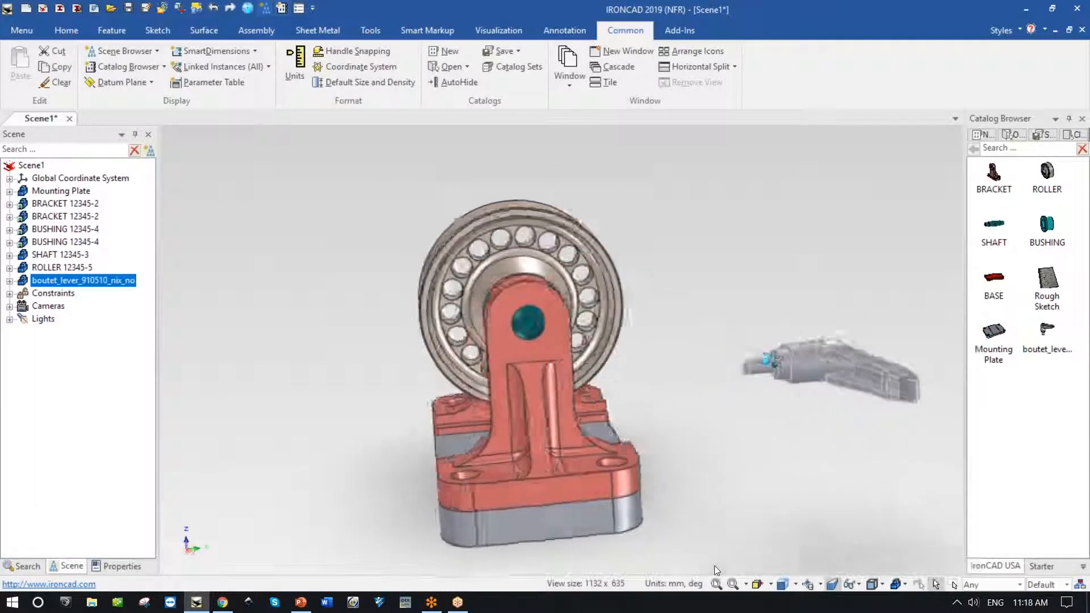
# Step: Undo the lever insertion and insert the catalog lever again, placing it on the exposed end of the shaft
pyautogui.click(212, 9)
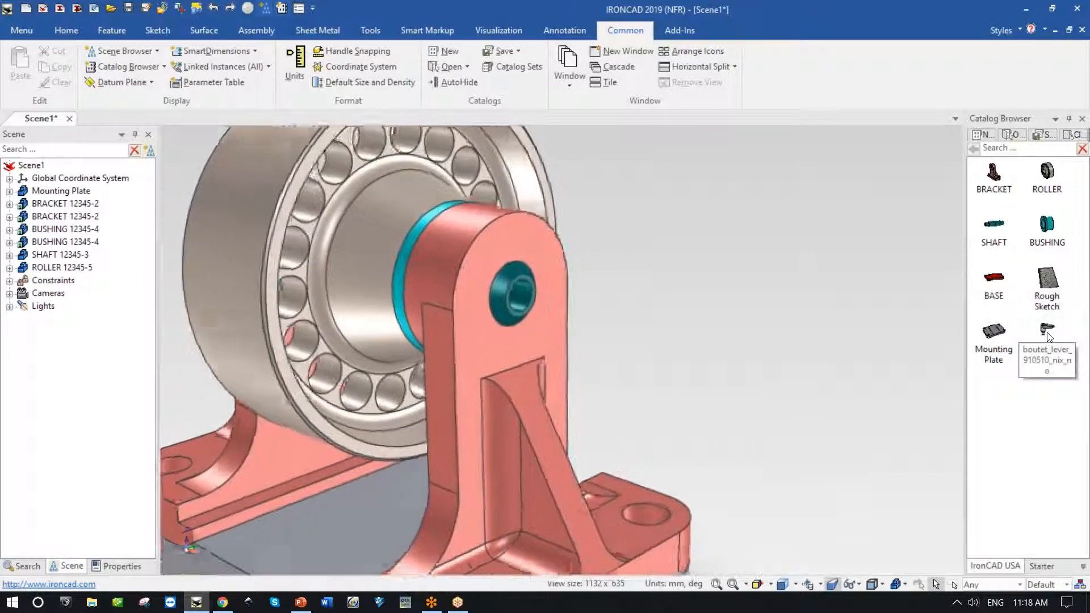
pyautogui.moveTo(1047, 336); pyautogui.dragTo(524, 270)
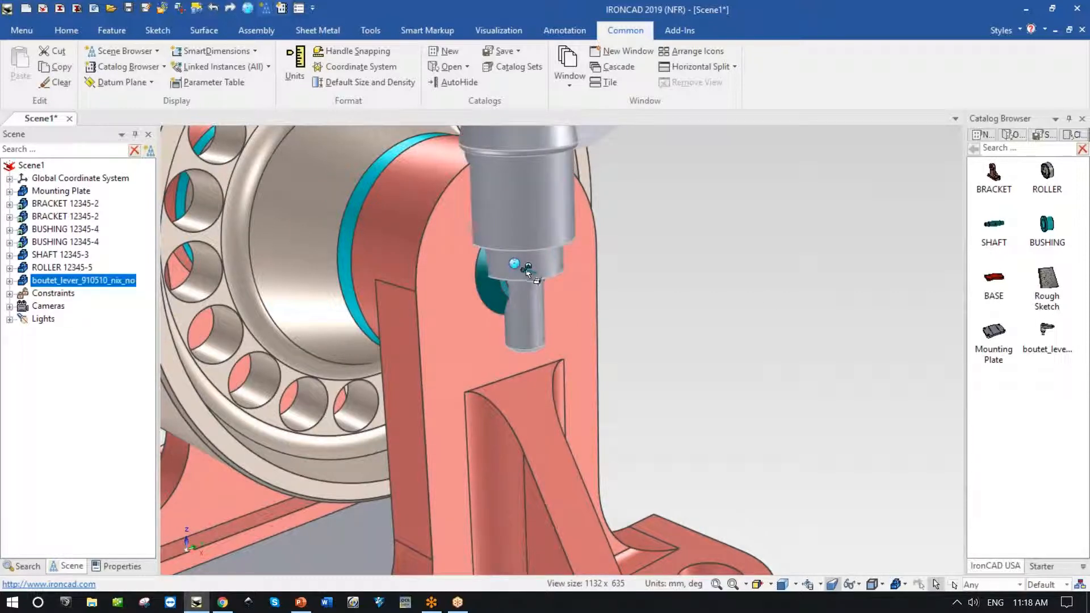
pyautogui.moveTo(527, 271); pyautogui.dragTo(764, 305, button='middle')
pyautogui.scroll(-4, 760, 304)
# Step: Rotate the lever 90° with the TriBall to line up its pin with the shaft, and move it outward clear of the bracket
pyautogui.press('F10')
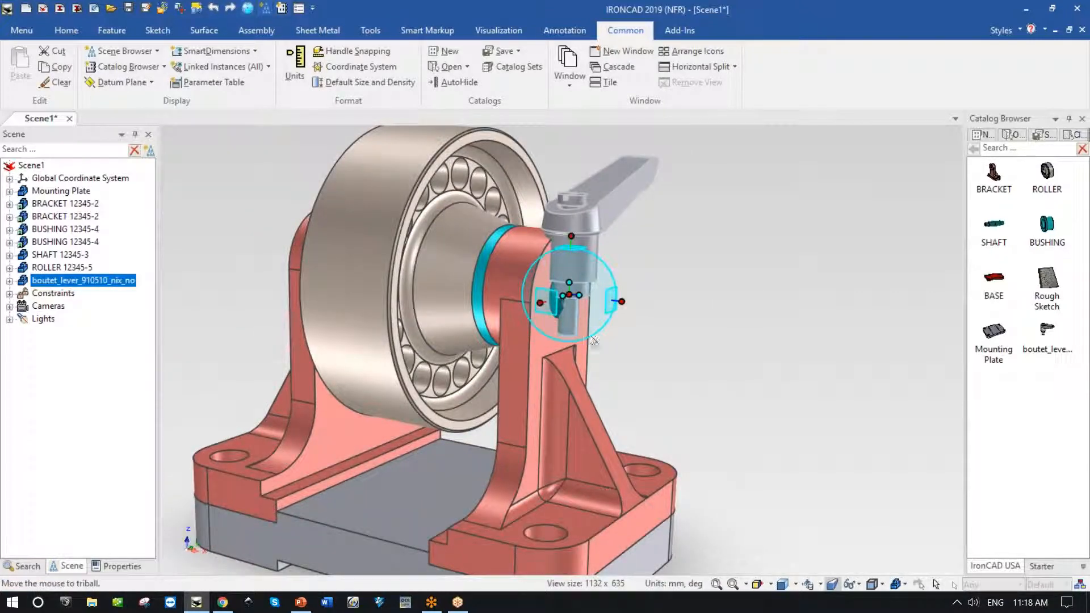
pyautogui.click(539, 303)
pyautogui.moveTo(564, 280); pyautogui.dragTo(590, 292)
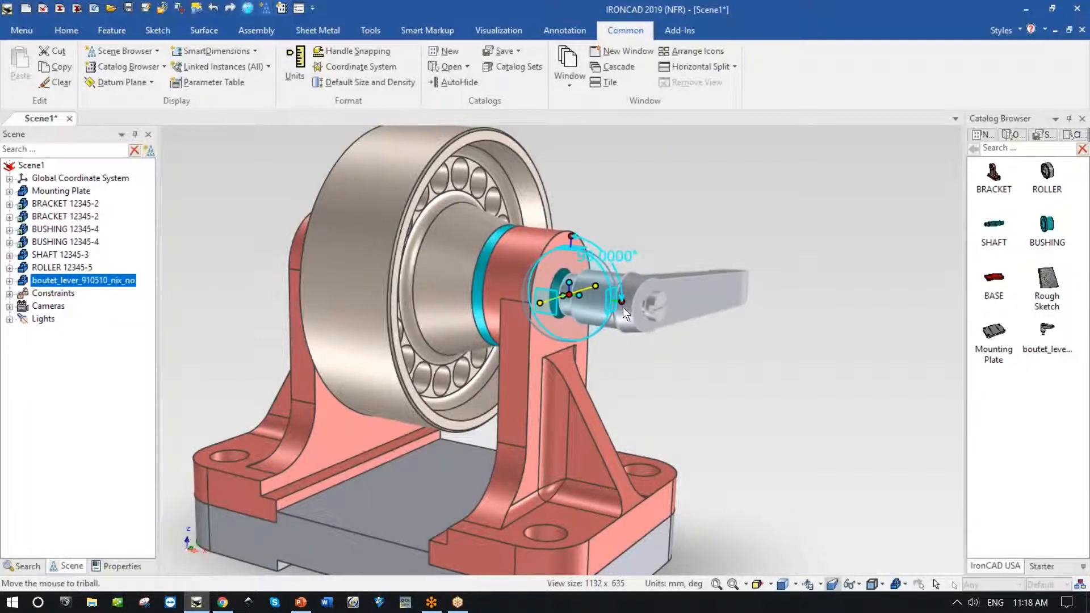
pyautogui.moveTo(622, 307); pyautogui.dragTo(753, 318)
pyautogui.click(792, 391)
pyautogui.press('F10')
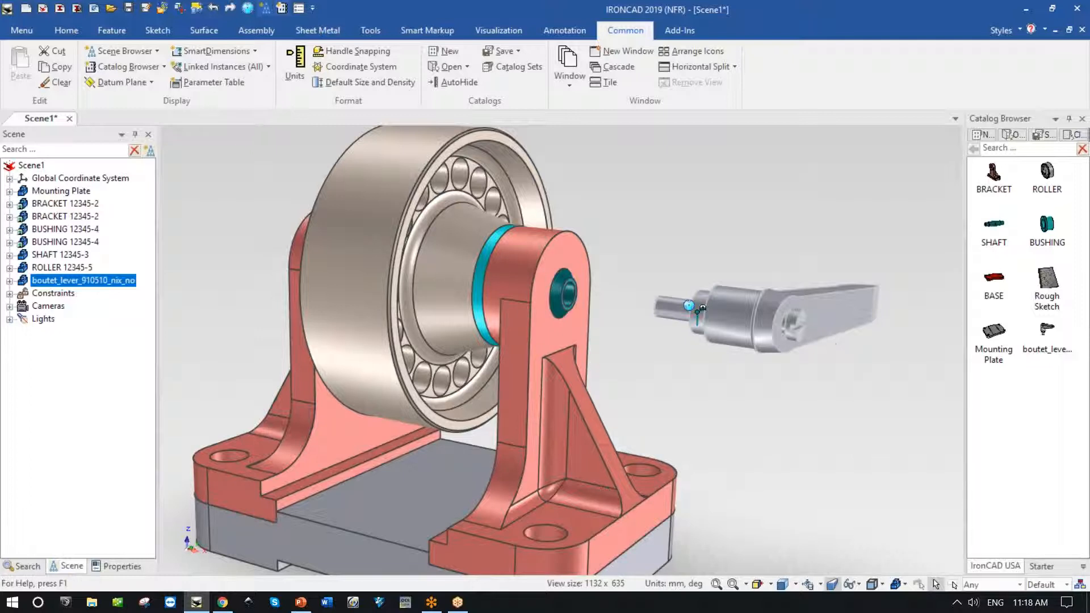
# Step: Measure the shaft end's bore and the lever's small pin with diameter SmartDimensions
pyautogui.click(841, 337)
pyautogui.moveTo(863, 446); pyautogui.dragTo(774, 411, button='middle')
pyautogui.click(764, 416)
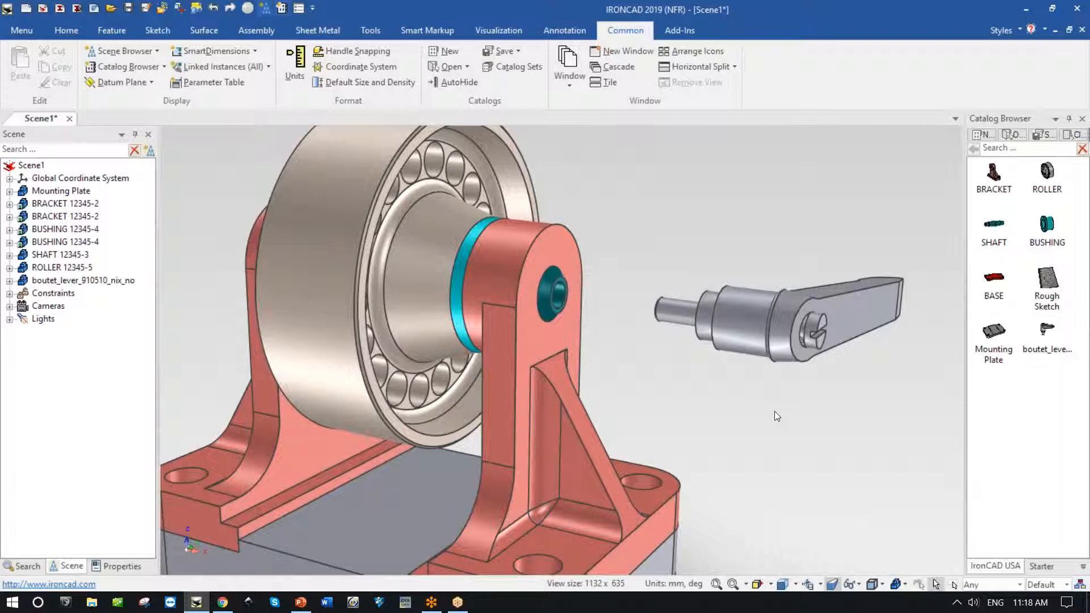
pyautogui.moveTo(775, 411); pyautogui.dragTo(786, 405, button='middle')
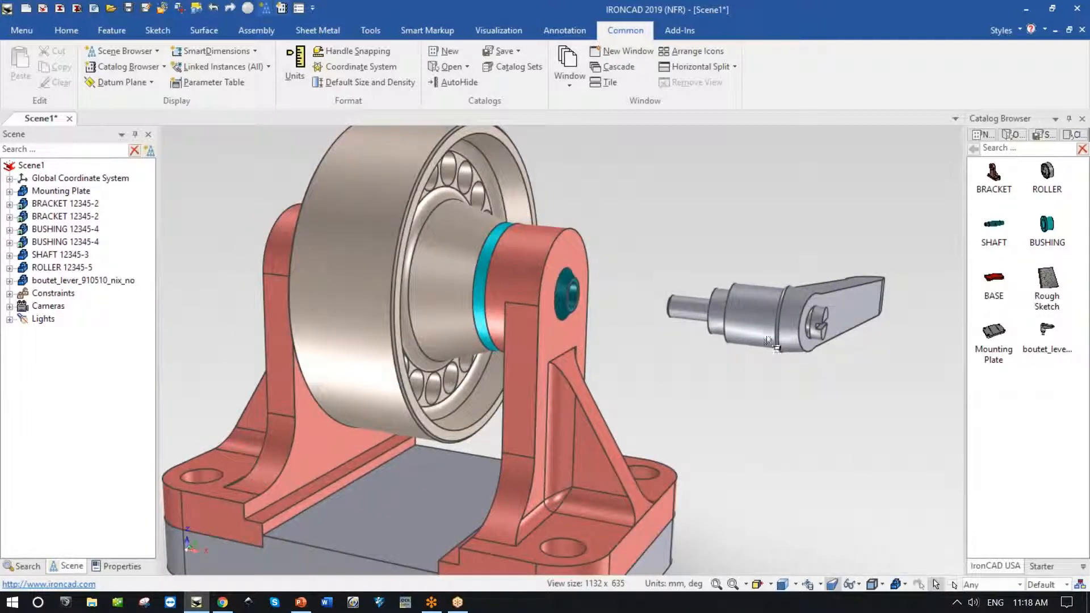
pyautogui.click(690, 317)
pyautogui.scroll(5, 681, 374)
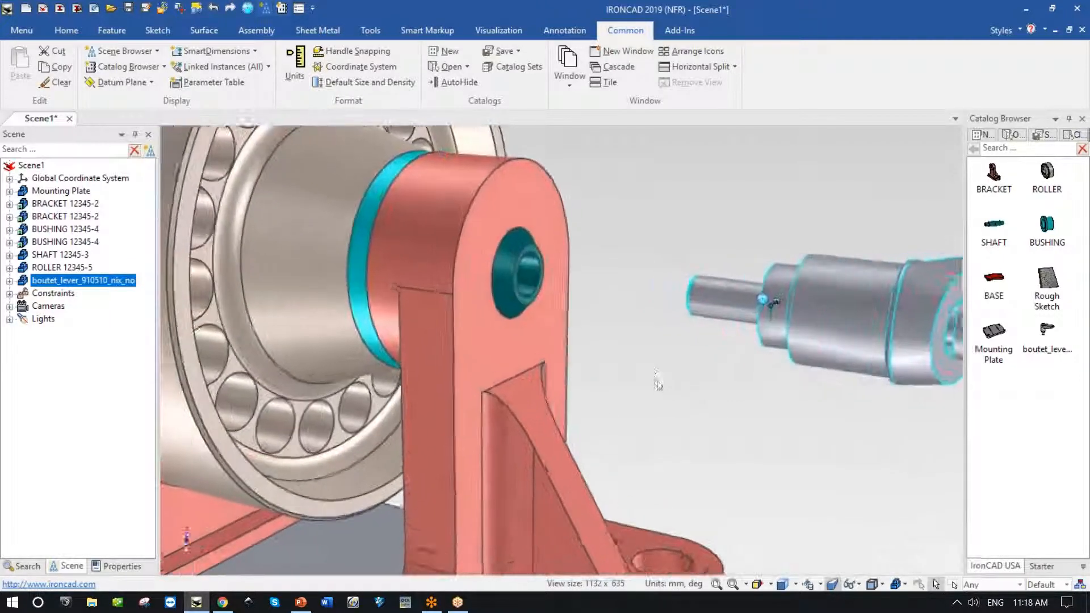
pyautogui.scroll(2, 657, 385)
pyautogui.click(657, 385)
pyautogui.click(71, 31)
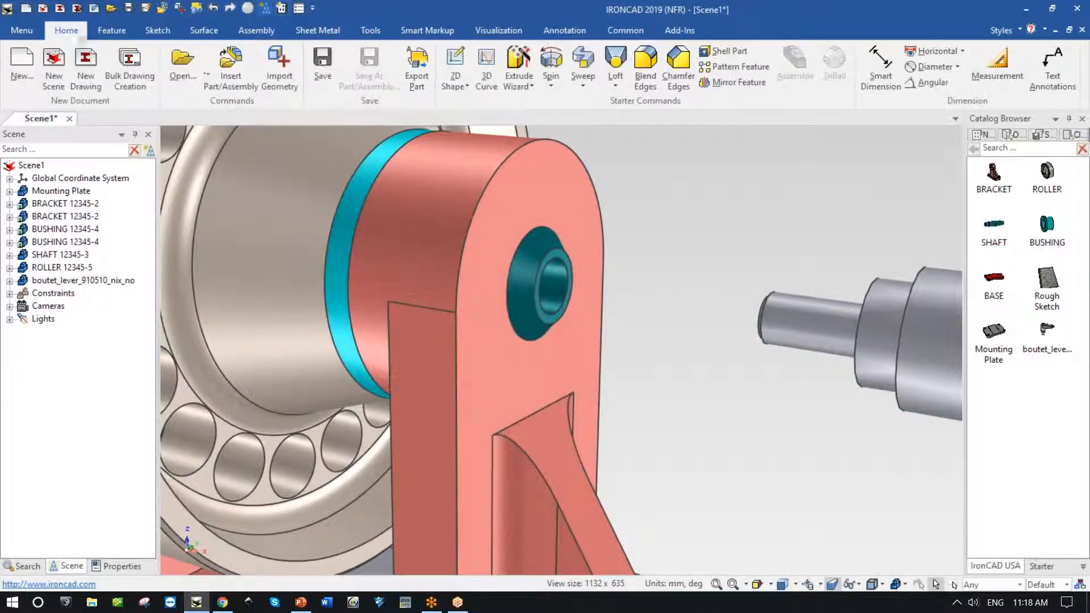
pyautogui.click(931, 66)
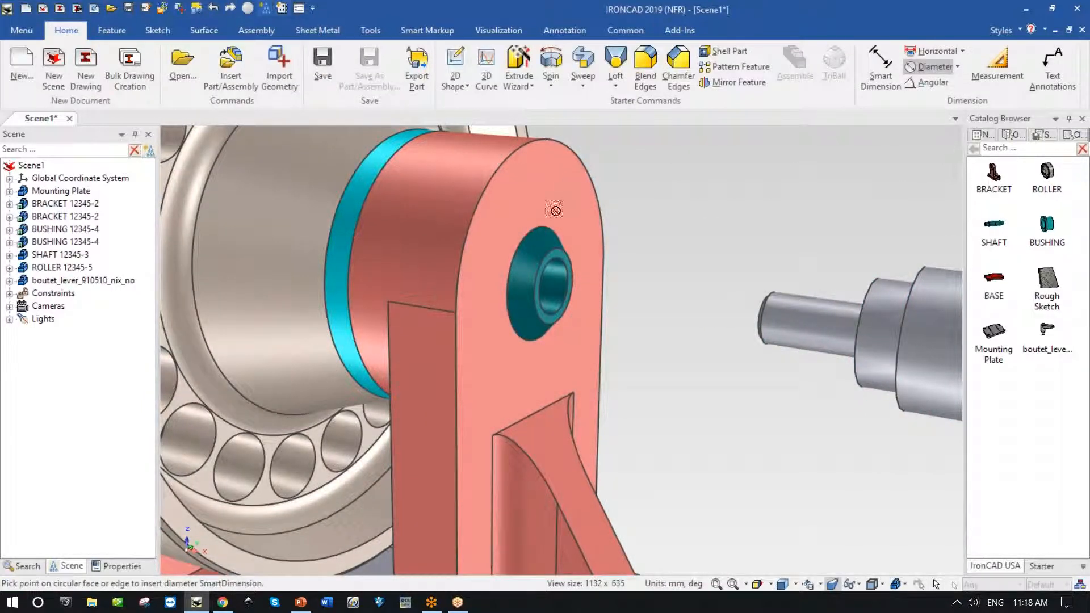
pyautogui.click(565, 276)
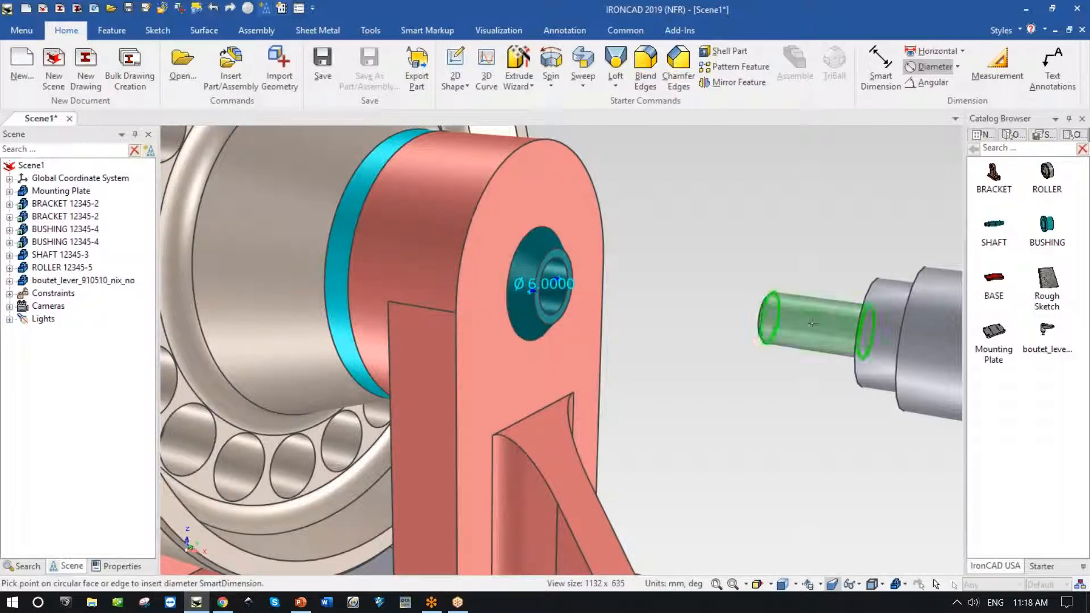
pyautogui.click(830, 332)
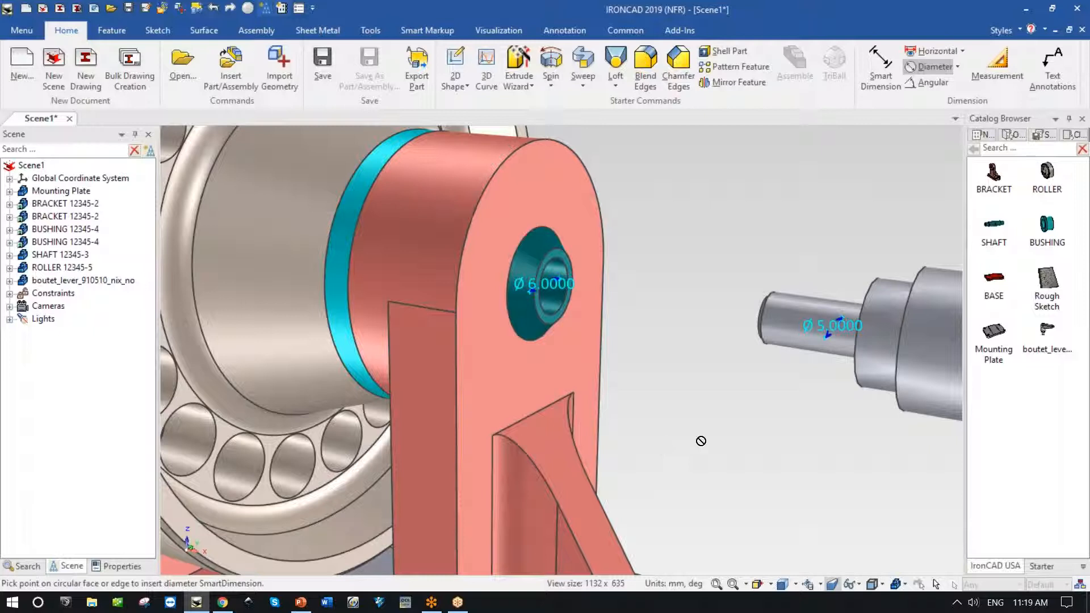
pyautogui.press('Escape')
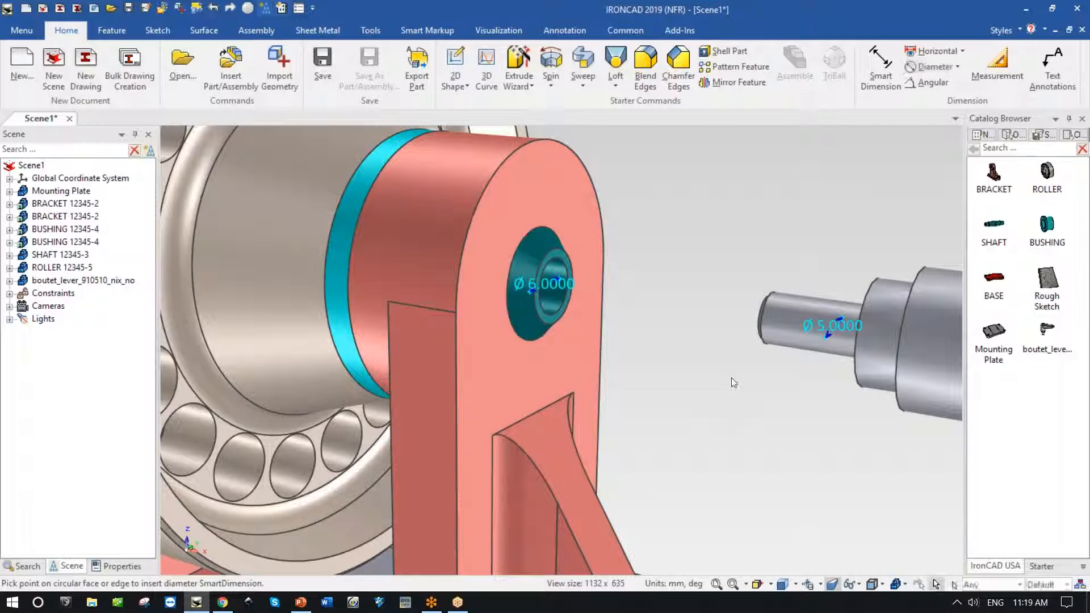
pyautogui.click(120, 567)
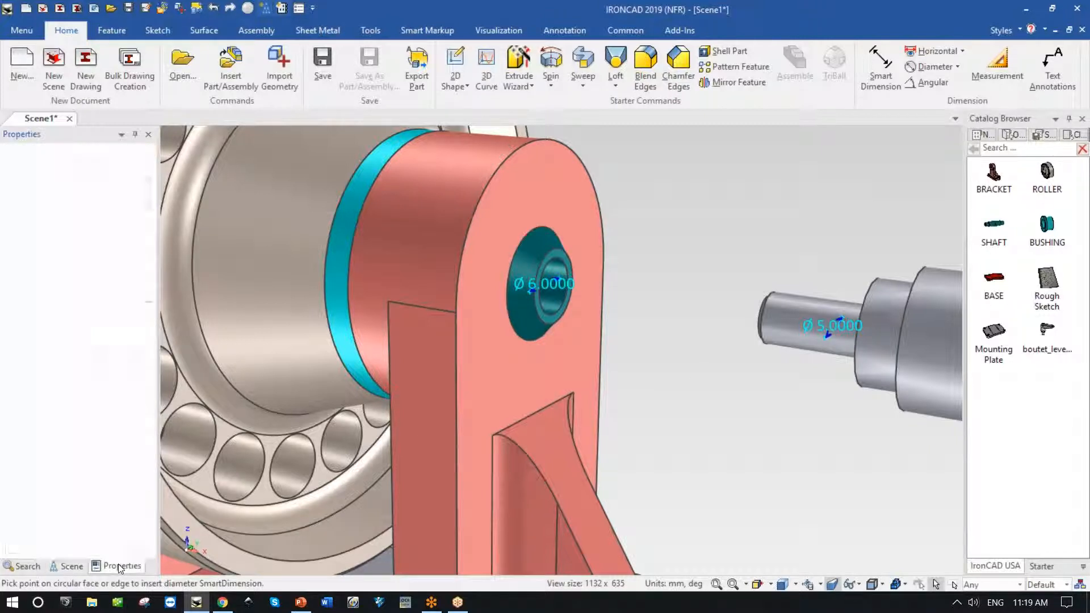
pyautogui.press('Escape')
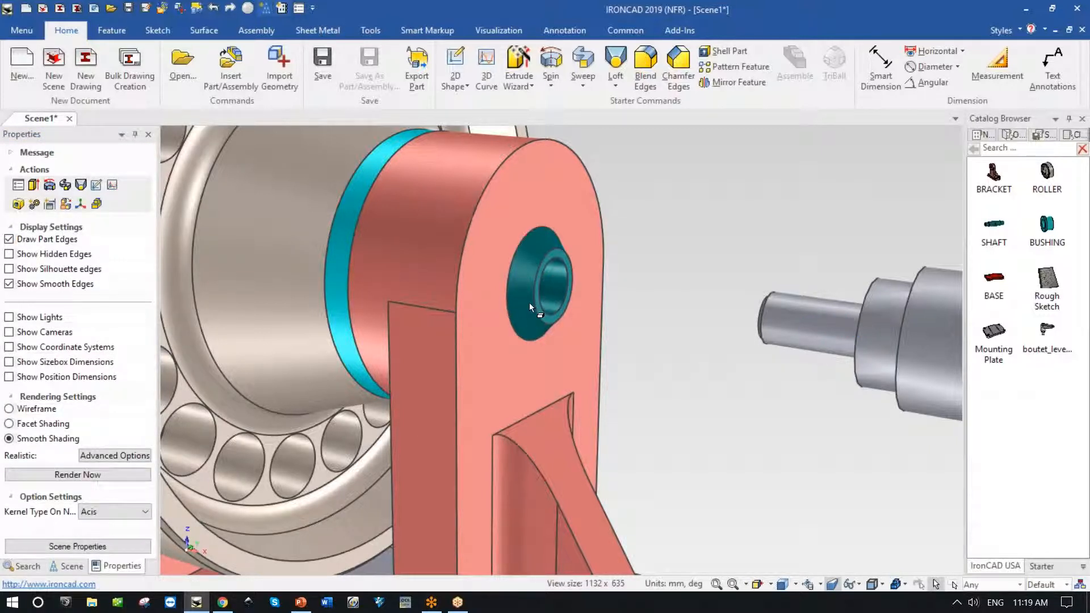
# Step: Delete the shaft's bore diameter and 46 mm length SmartDimensions, and the diameter SmartDimension on the lever's pin
pyautogui.click(546, 290)
pyautogui.rightClick(547, 291)
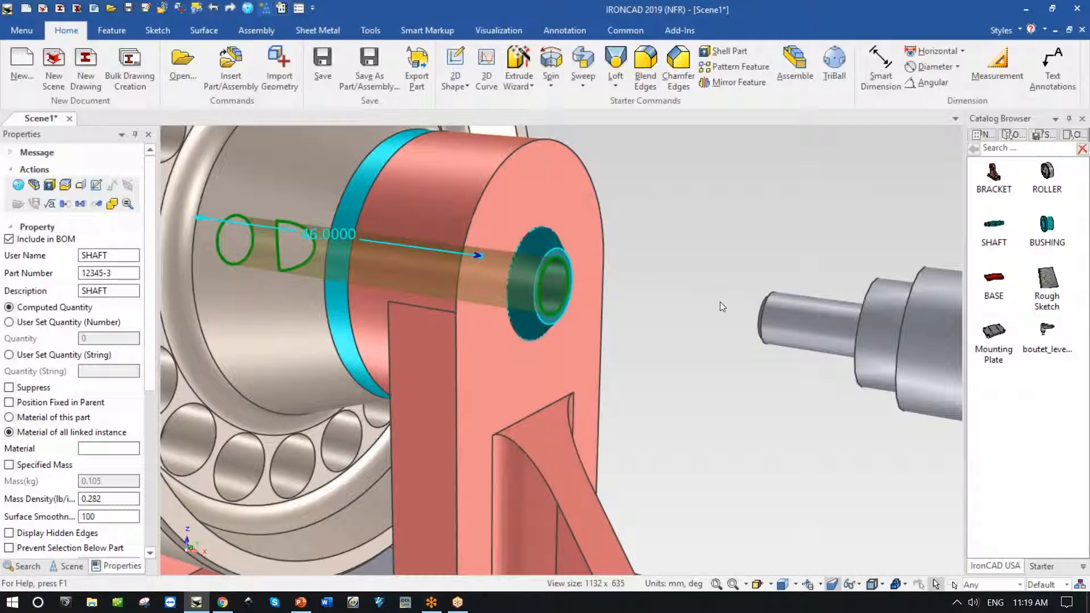
pyautogui.rightClick(344, 233)
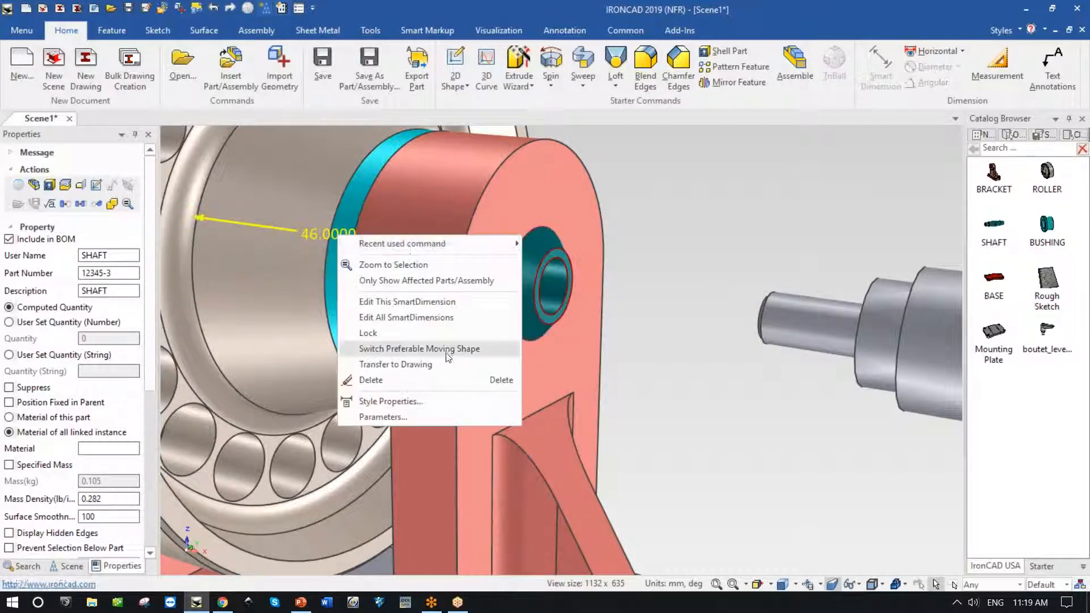
pyautogui.click(467, 374)
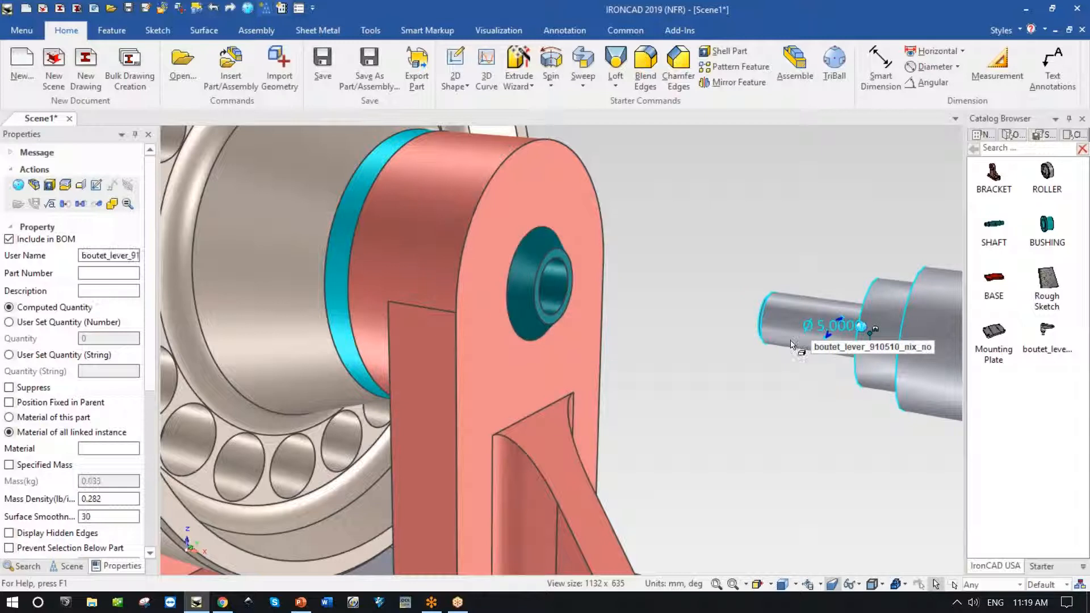
pyautogui.rightClick(826, 329)
pyautogui.click(851, 474)
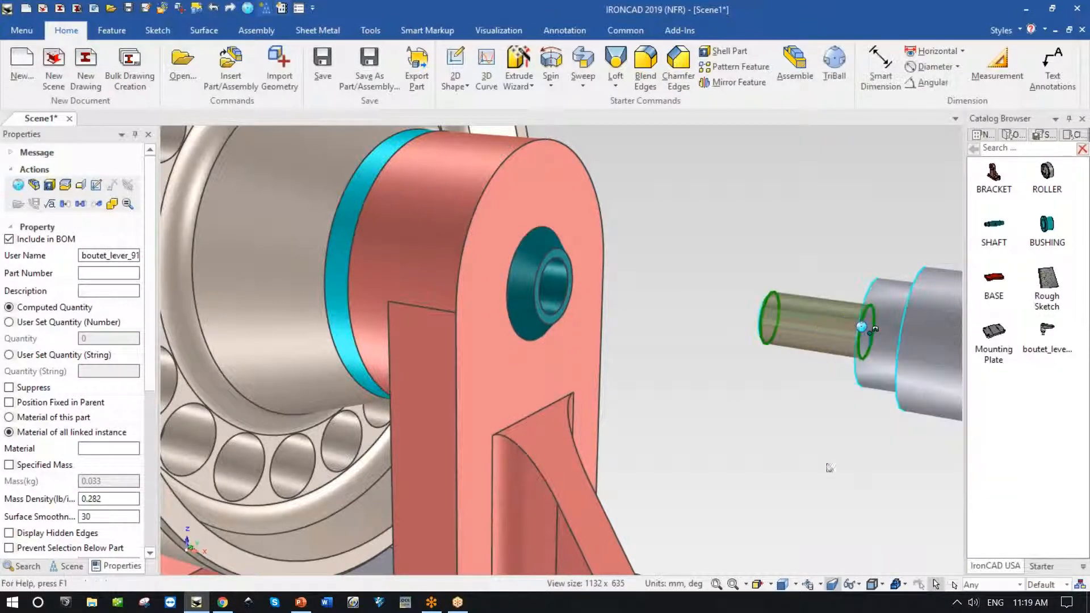
# Step: Start an Offset Face operation on the cylindrical face of the lever's small pin
pyautogui.scroll(3, 799, 359)
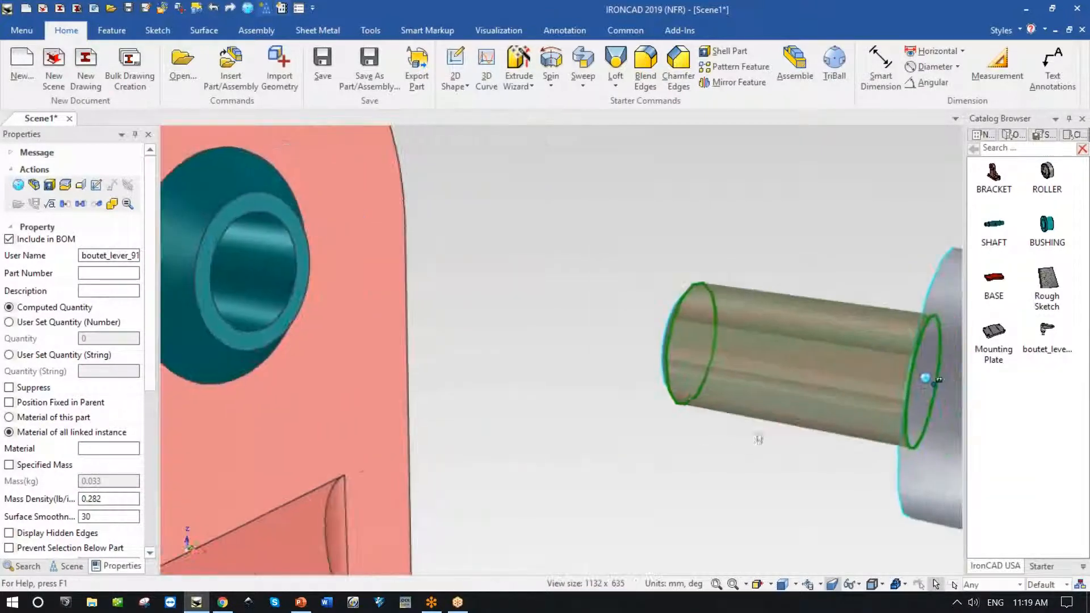
pyautogui.rightClick(799, 359)
pyautogui.click(780, 345)
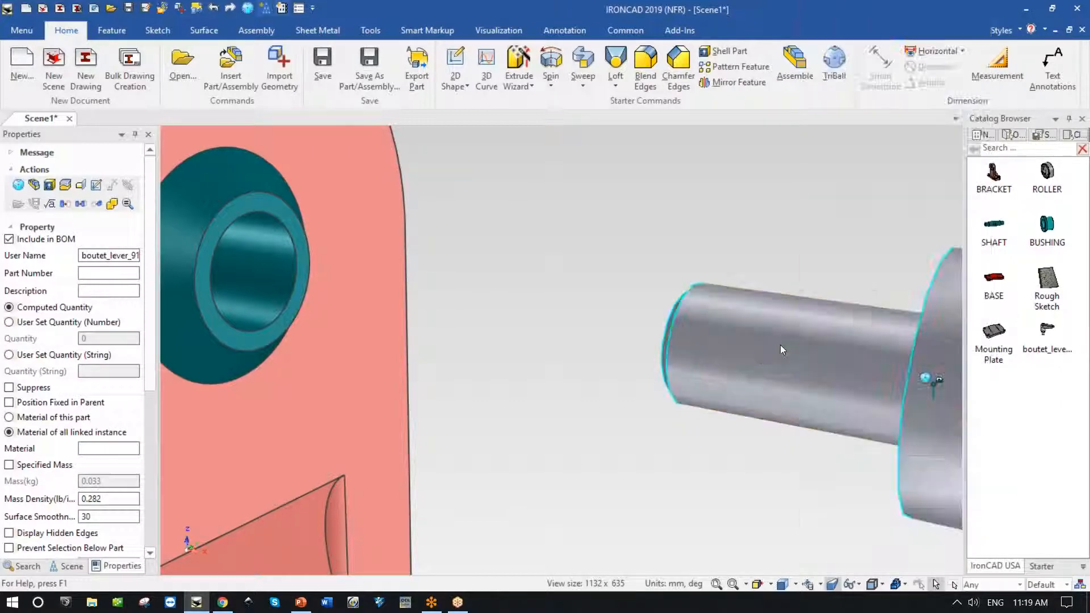
pyautogui.click(752, 342)
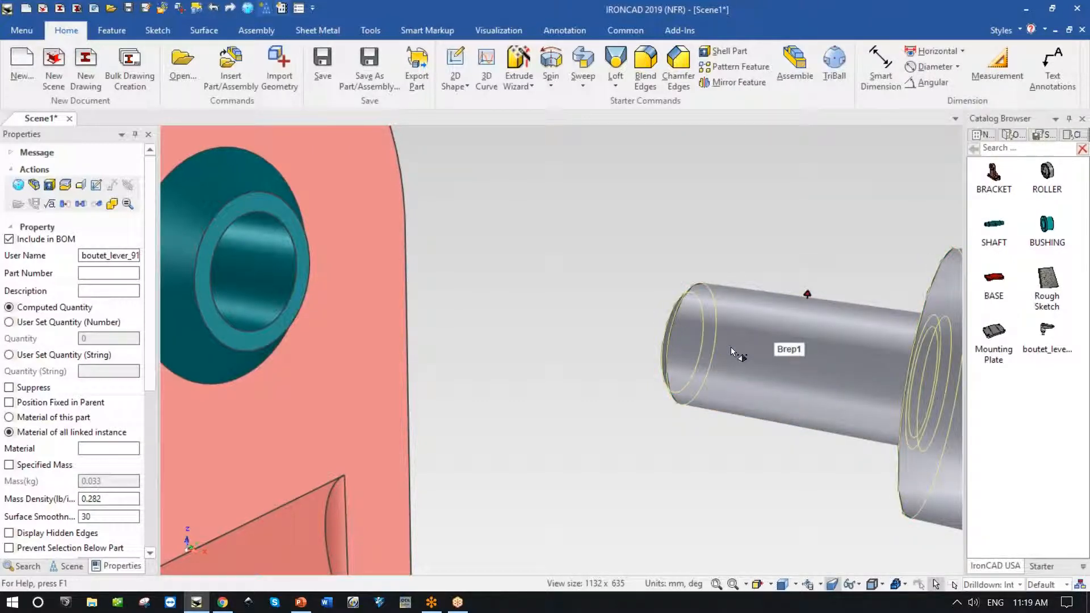
pyautogui.click(751, 343)
pyautogui.rightClick(747, 340)
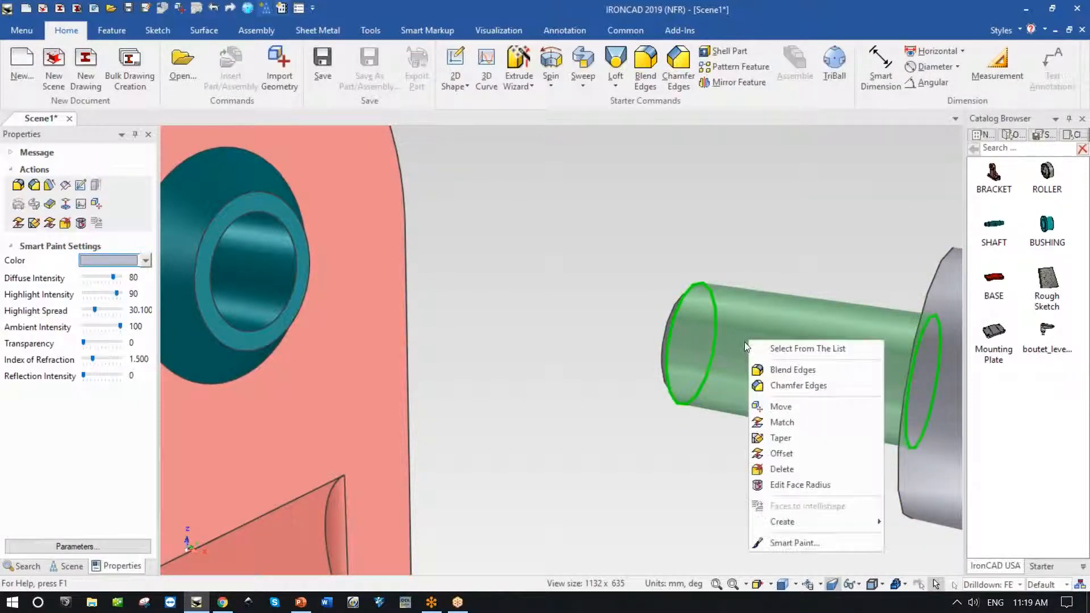
pyautogui.click(783, 453)
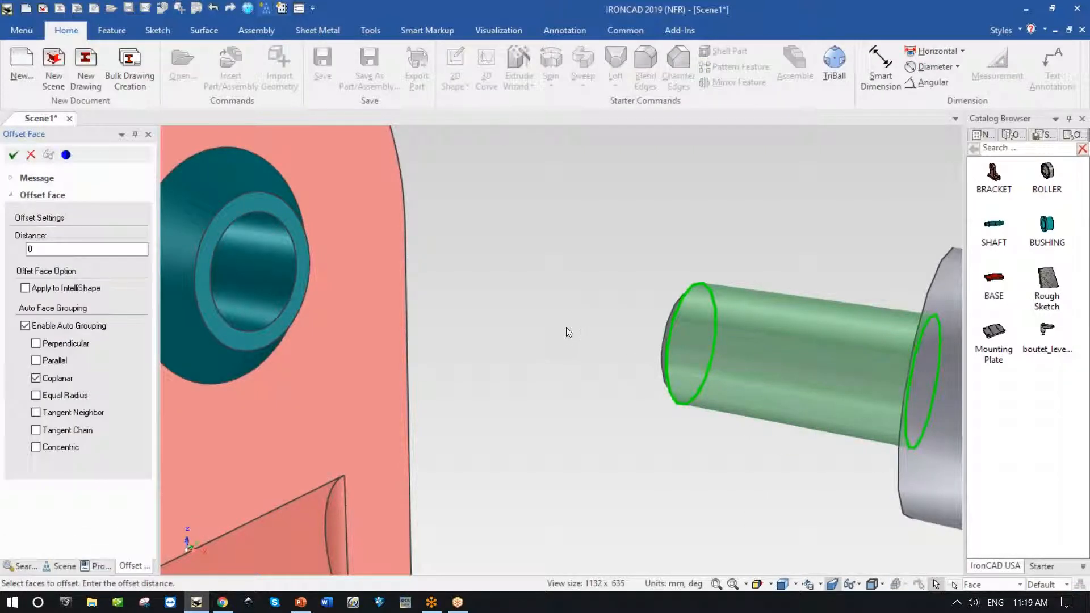
# Step: Offset the selected cylindrical face of the lever's pin outward by 0.5 mm
pyautogui.click(95, 248)
pyautogui.write('5')
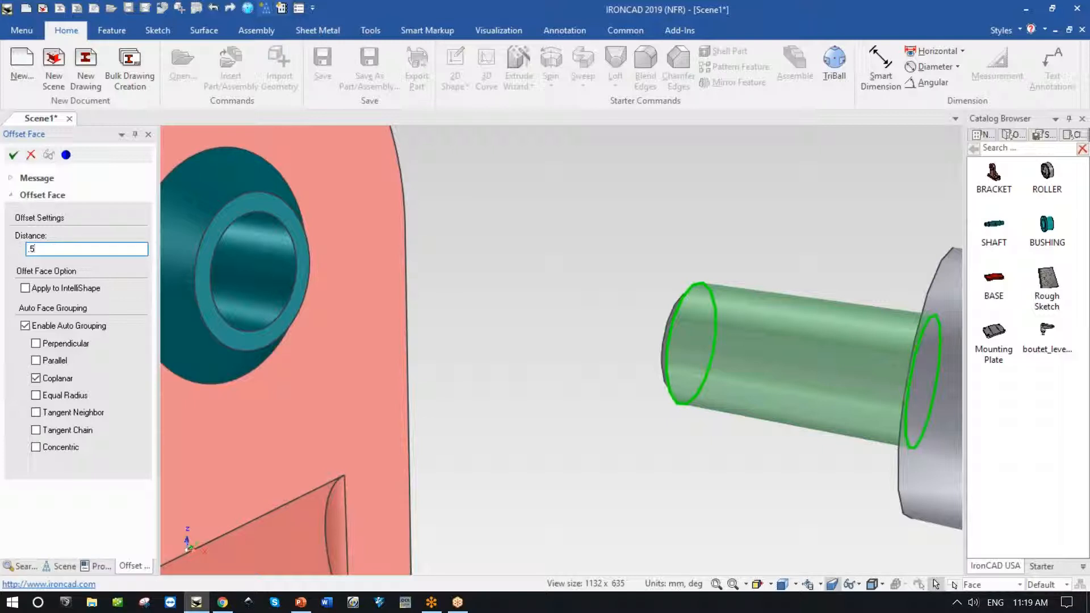
pyautogui.click(14, 156)
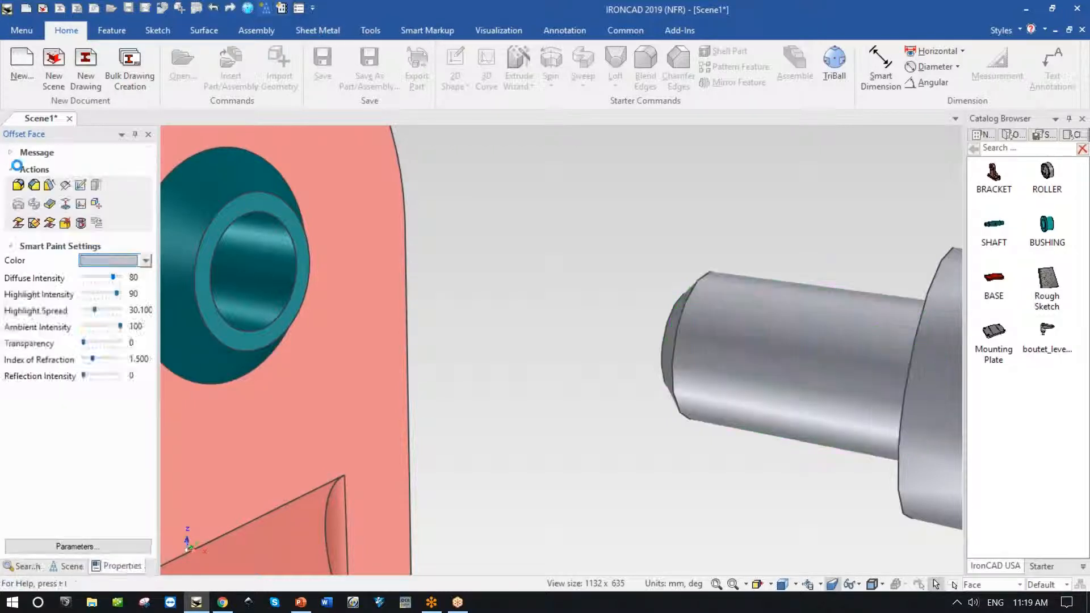
# Step: Move the lever with the TriBall to the center point of the hole in the shaft's end
pyautogui.scroll(-5, 776, 423)
pyautogui.scroll(4, 777, 423)
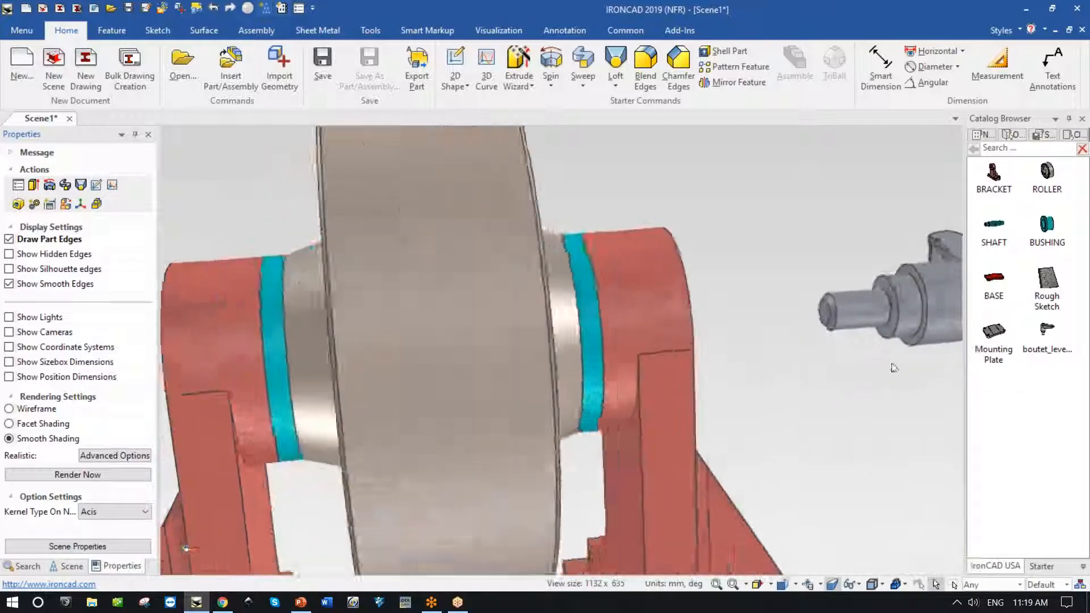
pyautogui.scroll(-4, 654, 422)
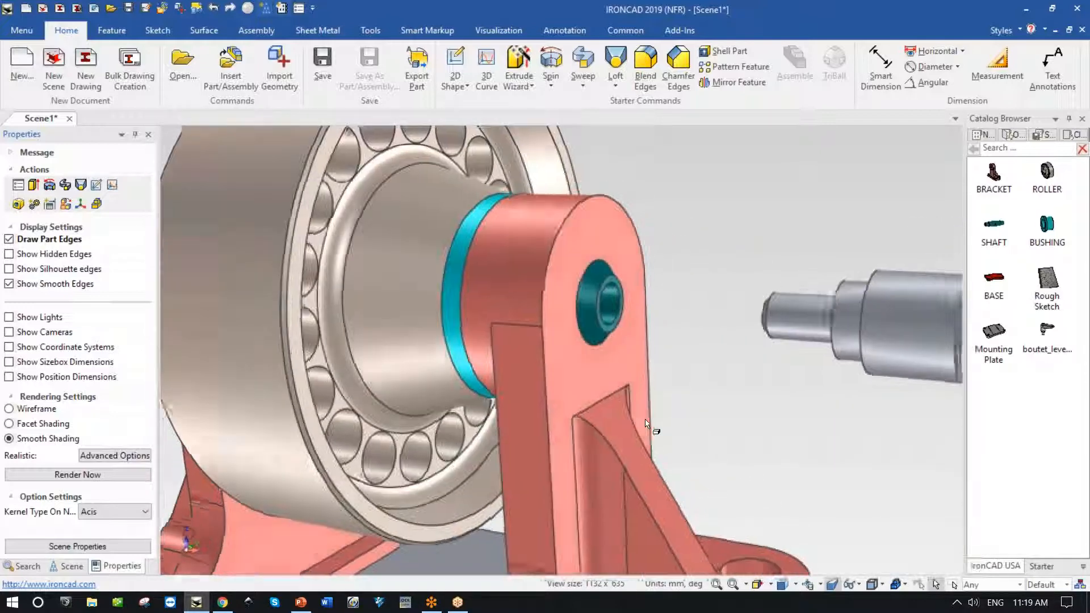
pyautogui.scroll(-2, 774, 349)
pyautogui.click(796, 334)
pyautogui.press('F10')
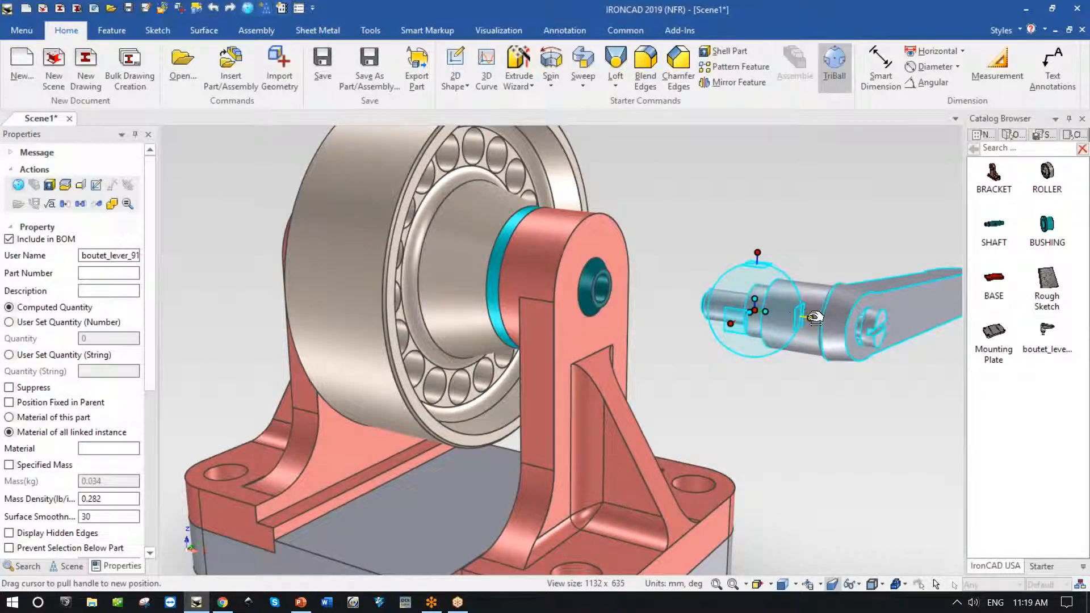
pyautogui.rightClick(754, 310)
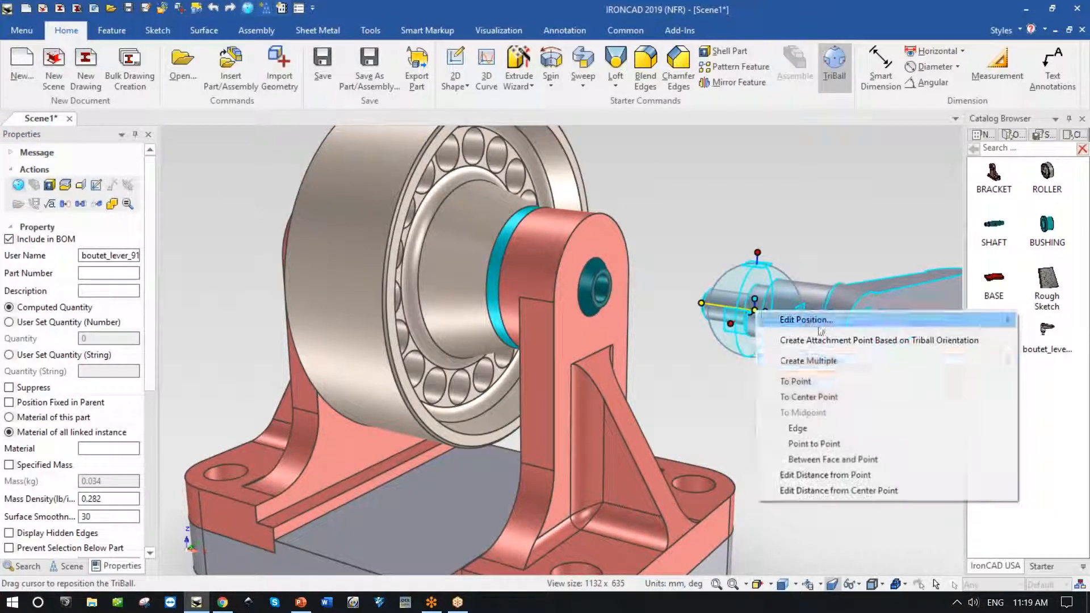
pyautogui.click(891, 396)
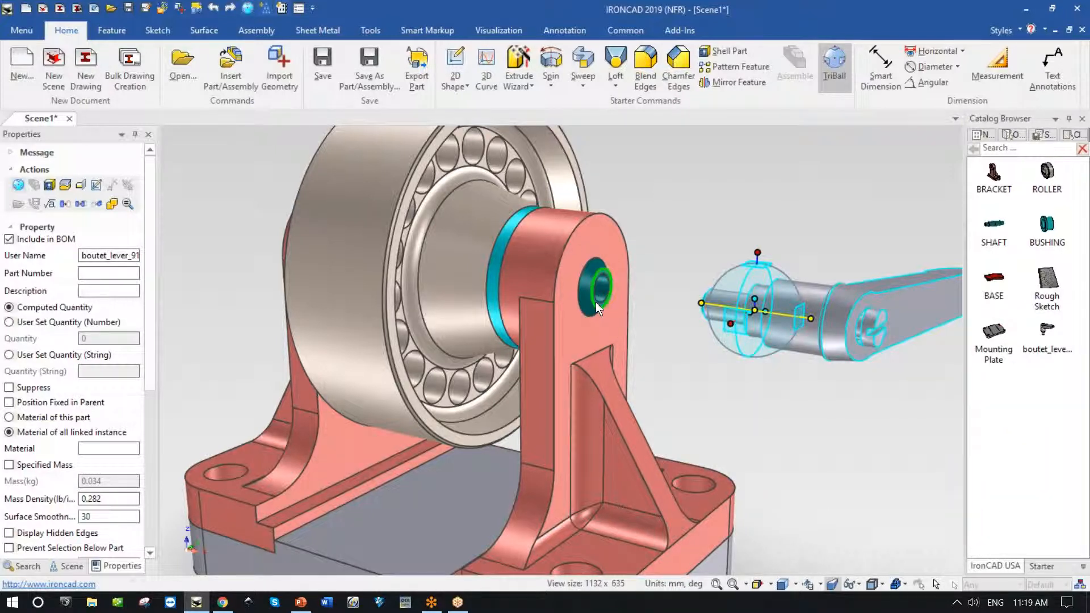
pyautogui.click(595, 302)
pyautogui.click(816, 338)
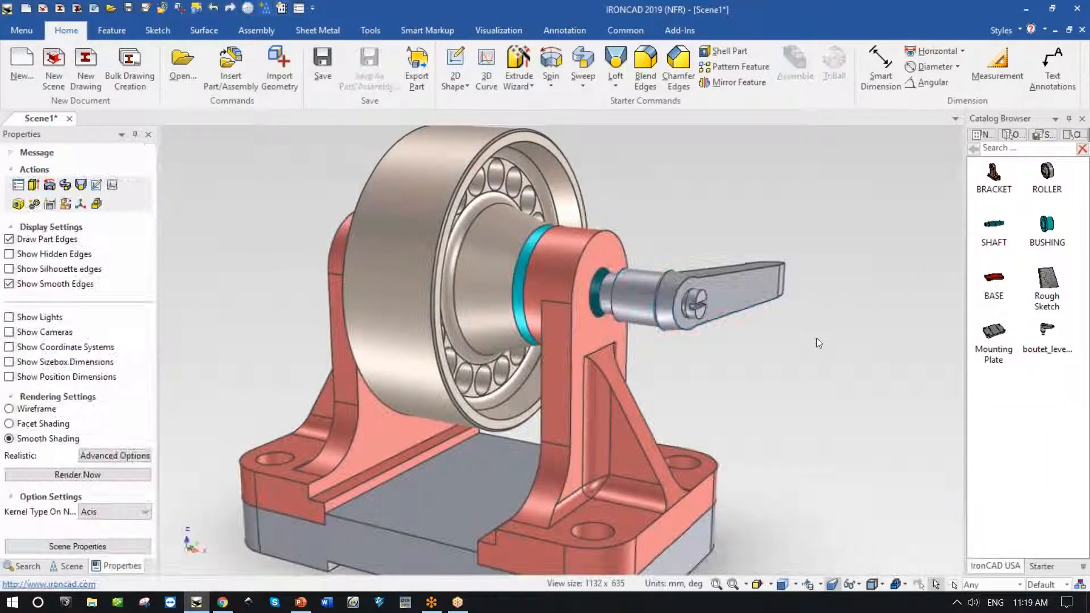
# Step: Examine the shaft end and bracket on the side opposite the lever, including the bracket's features in the scene tree
pyautogui.scroll(-3, 816, 338)
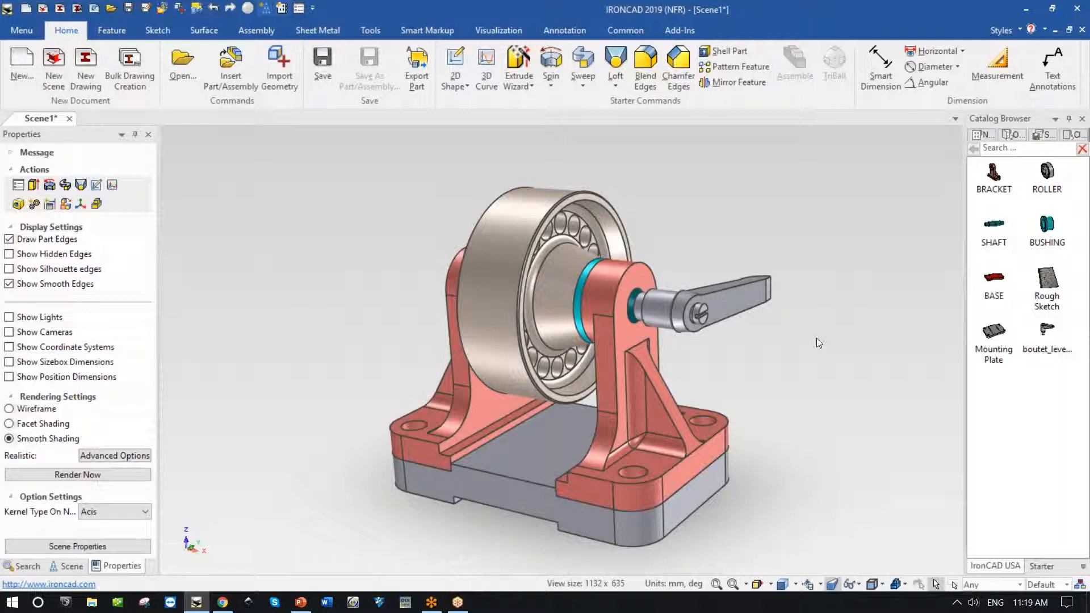
pyautogui.moveTo(794, 338); pyautogui.dragTo(679, 341, button='middle')
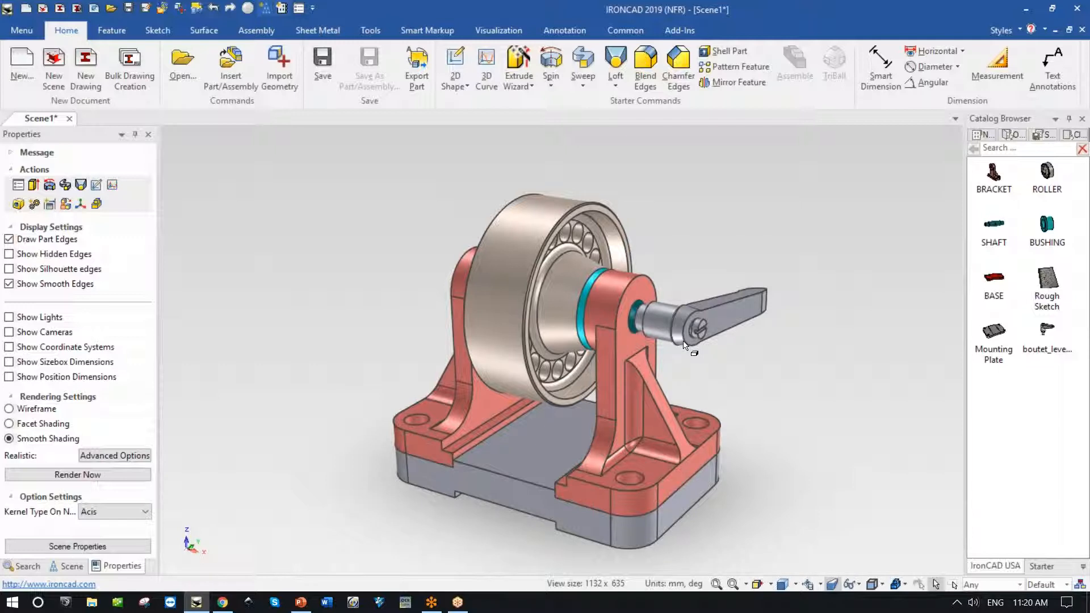
pyautogui.moveTo(683, 340); pyautogui.dragTo(683, 340, button='middle')
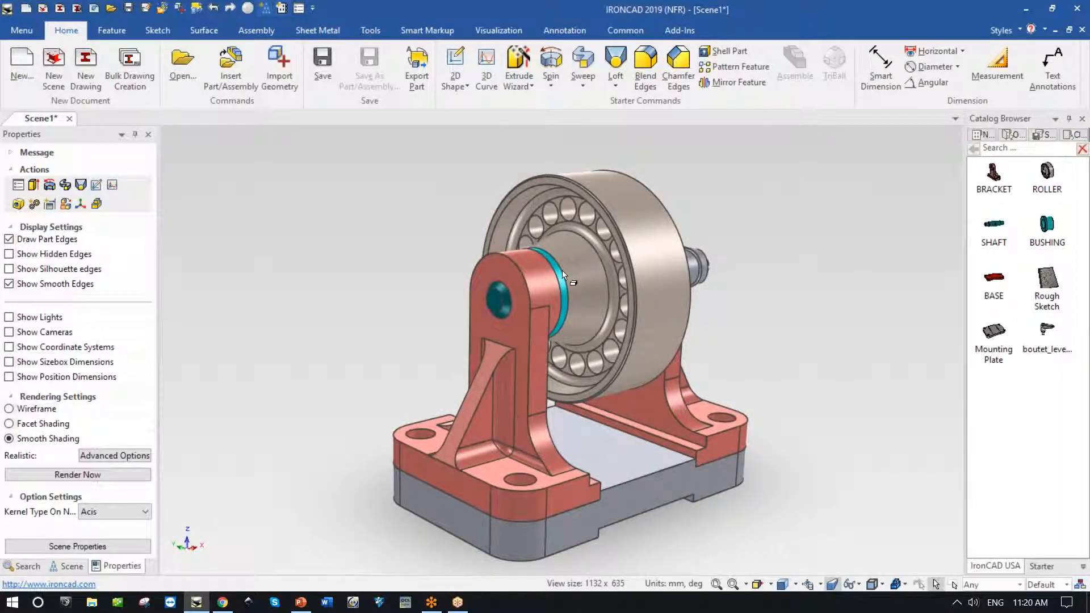
pyautogui.click(498, 301)
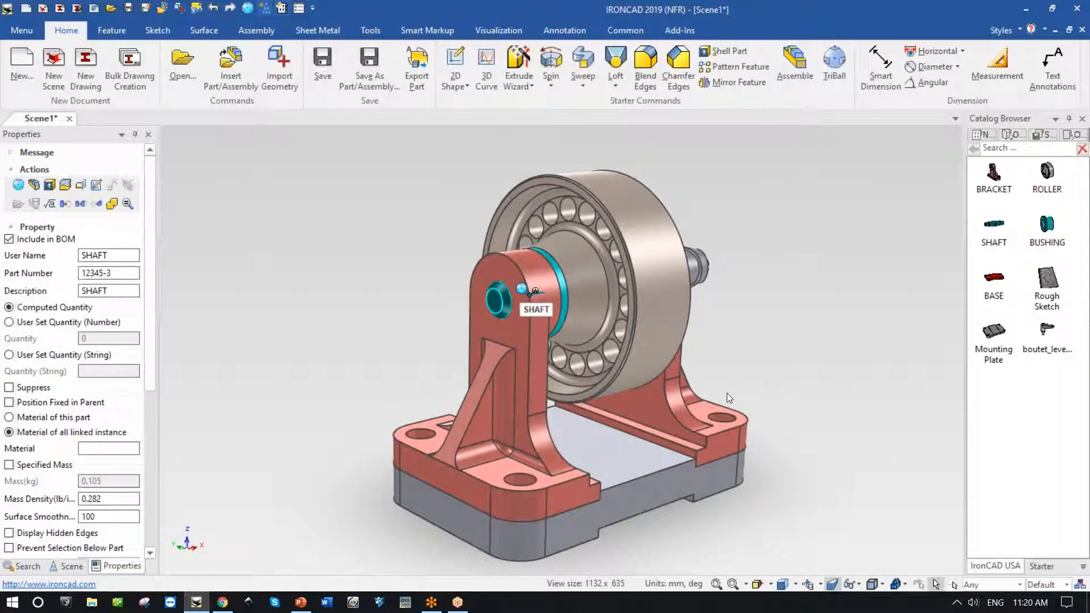
pyautogui.click(519, 328)
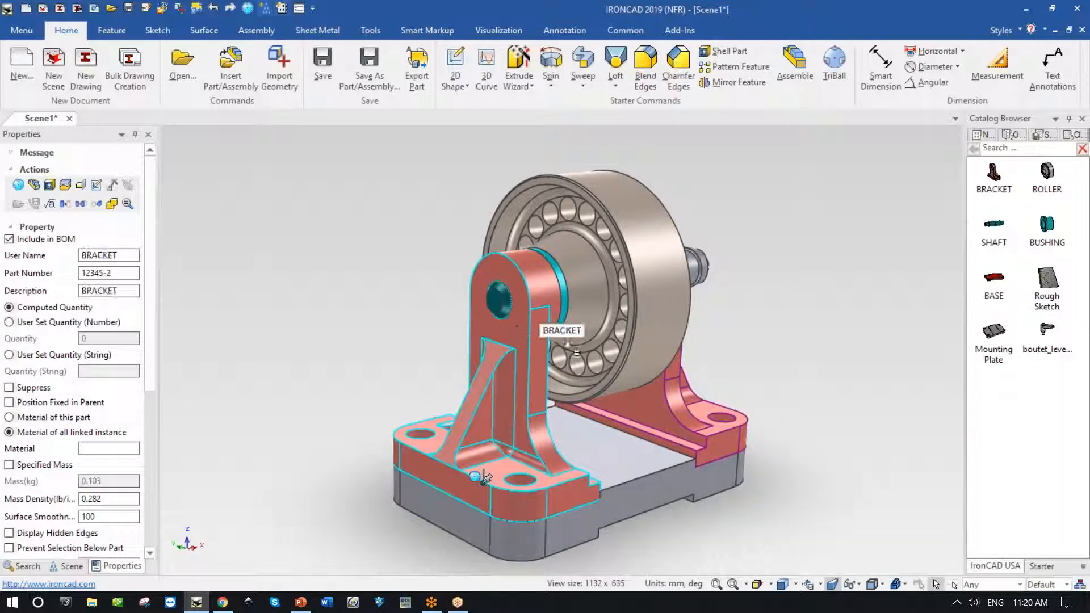
pyautogui.click(827, 375)
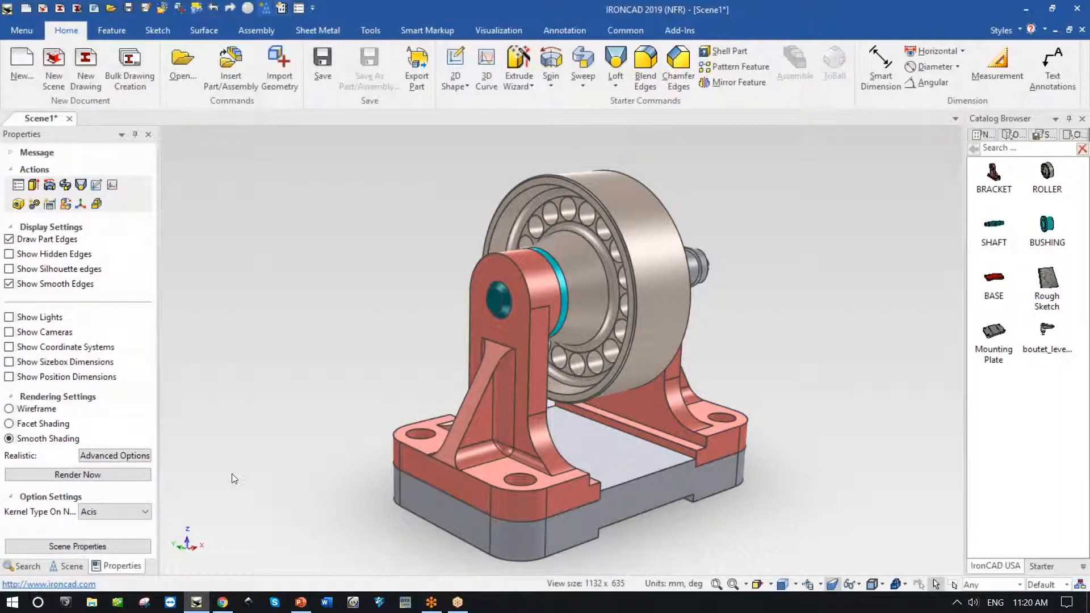
pyautogui.click(59, 565)
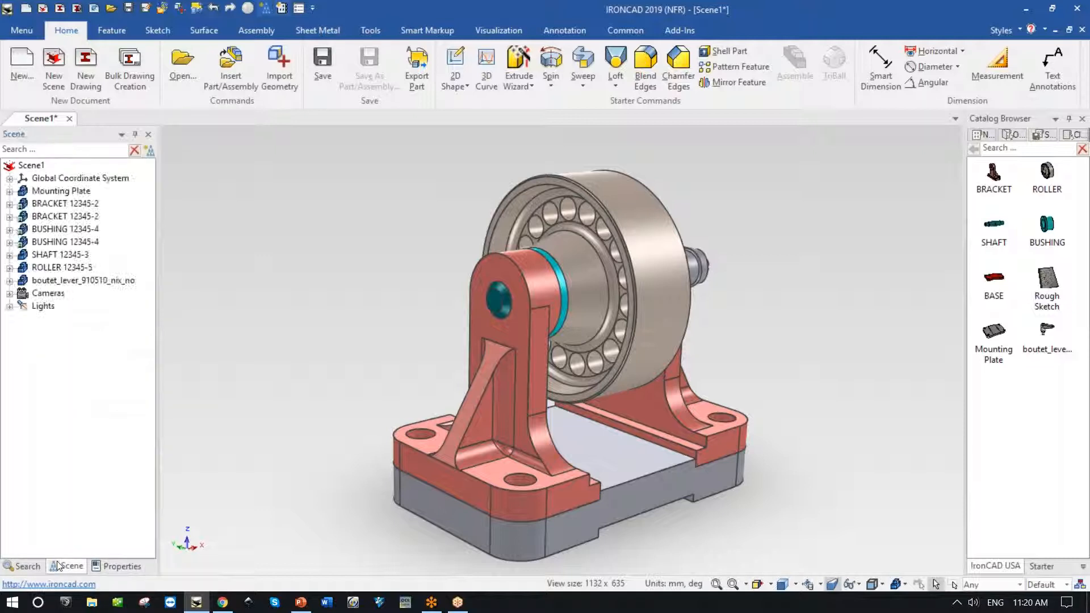
pyautogui.click(518, 328)
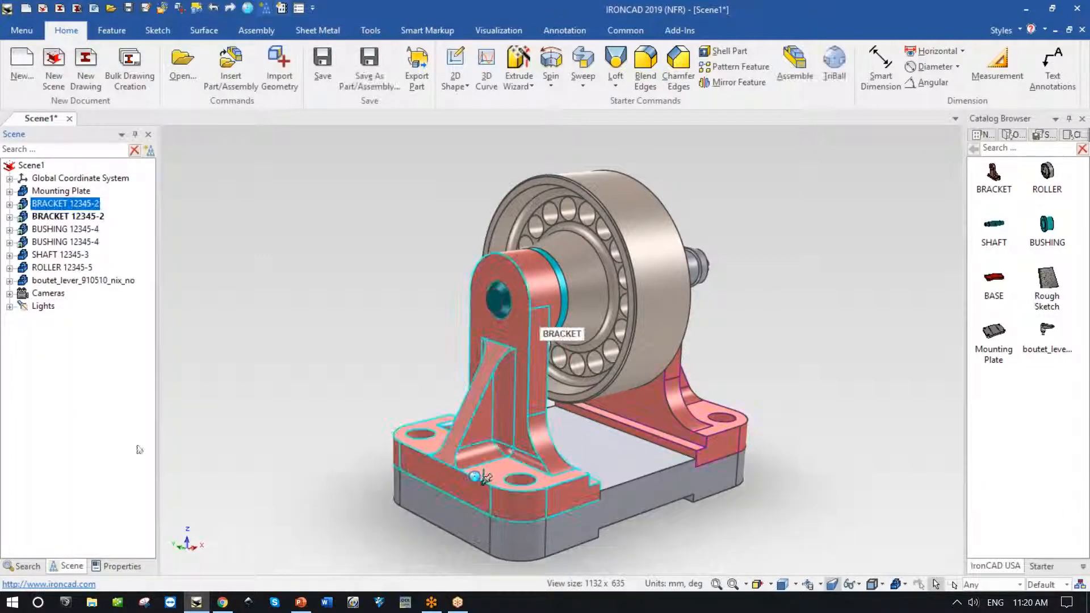
pyautogui.click(10, 203)
pyautogui.click(55, 219)
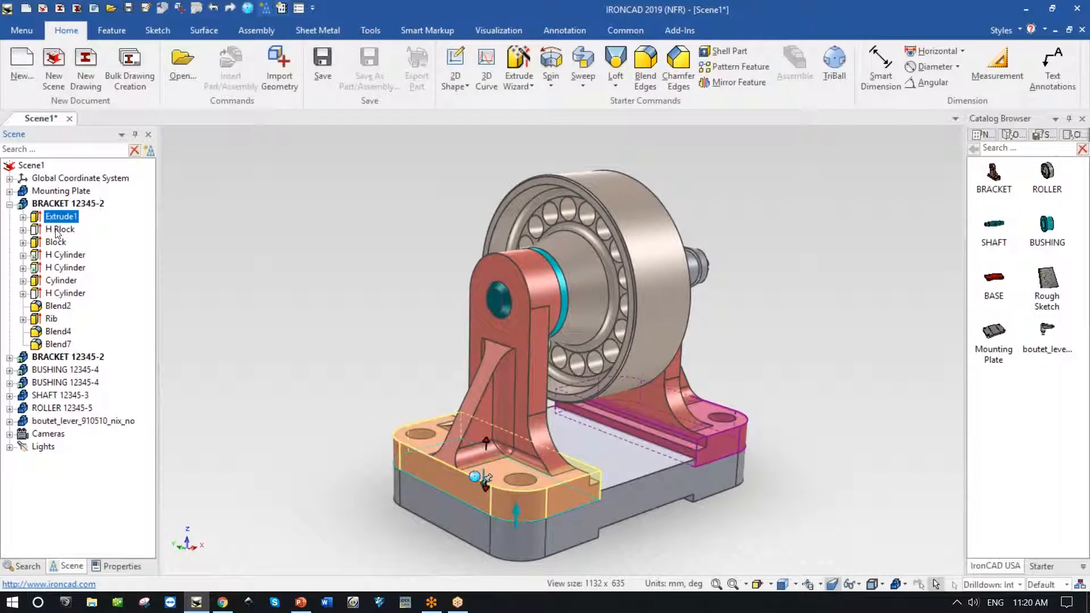
pyautogui.click(57, 228)
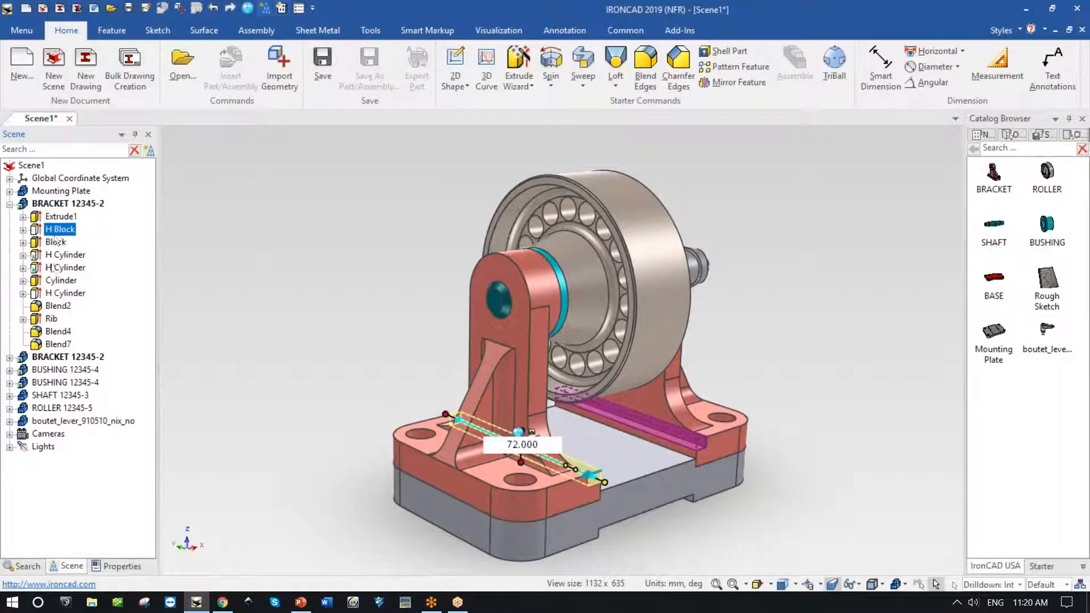
# Step: Enlarge the bracket's shaft hole by setting the size of its H Cylinder feature to 13 mm
pyautogui.click(65, 294)
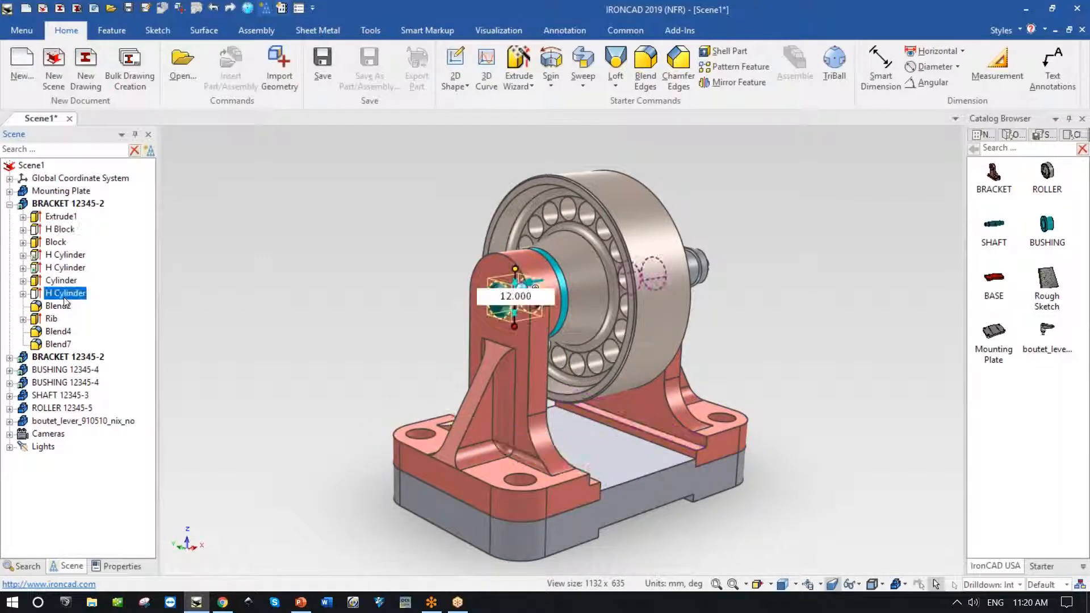
pyautogui.click(516, 325)
pyautogui.write('13')
pyautogui.press('Return')
pyautogui.click(384, 306)
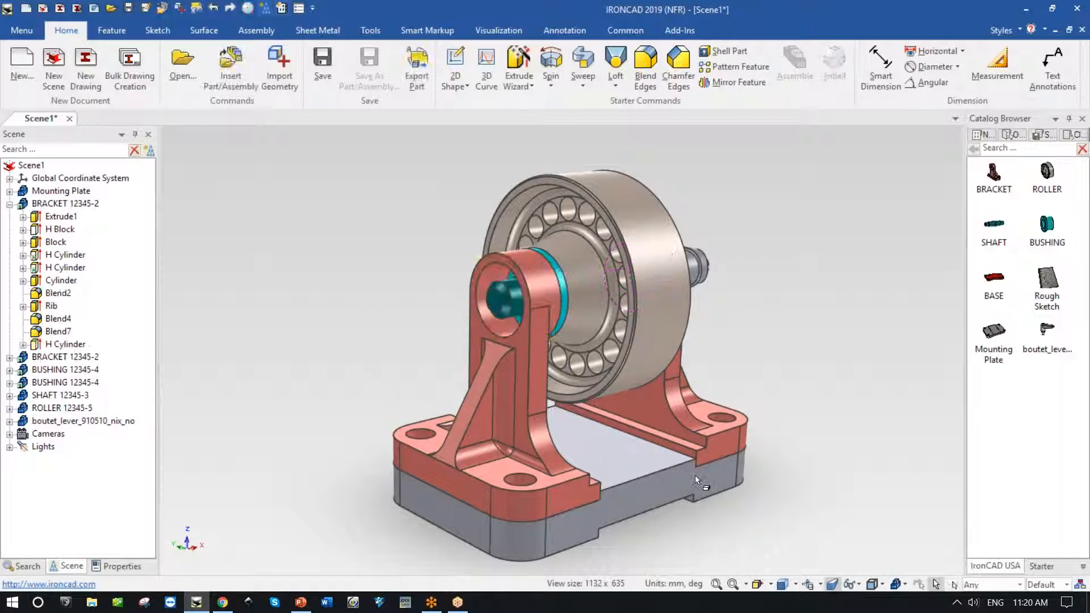
# Step: Insert a bearing from the ICMech Mech catalog onto the shaft end inside the bracket's enlarged hole
pyautogui.scroll(5, 800, 452)
pyautogui.moveTo(853, 387); pyautogui.dragTo(870, 382, button='middle')
pyautogui.scroll(3, 870, 380)
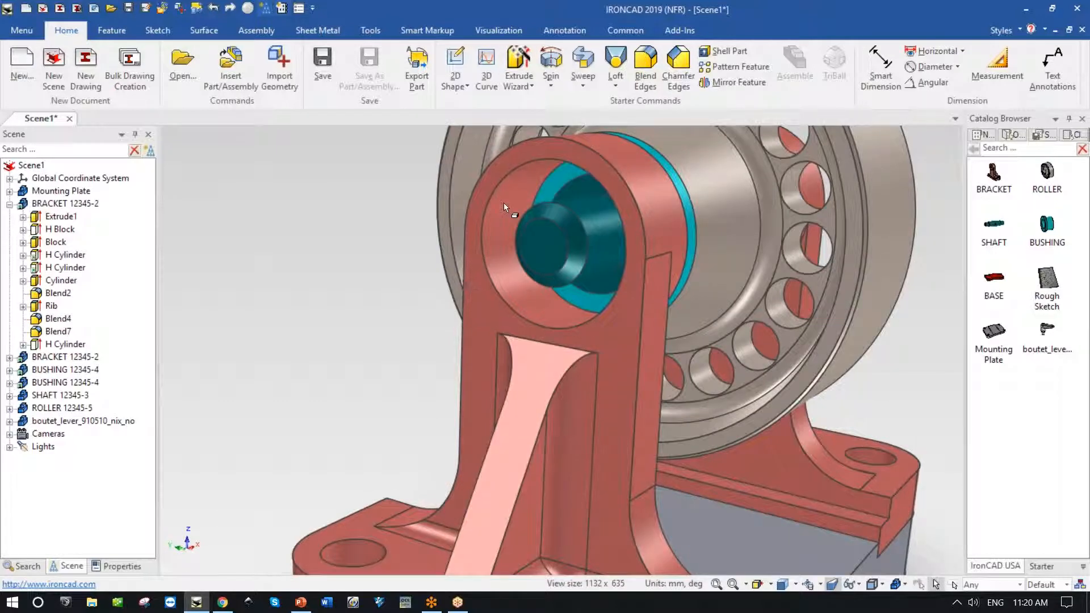
pyautogui.scroll(-4, 748, 356)
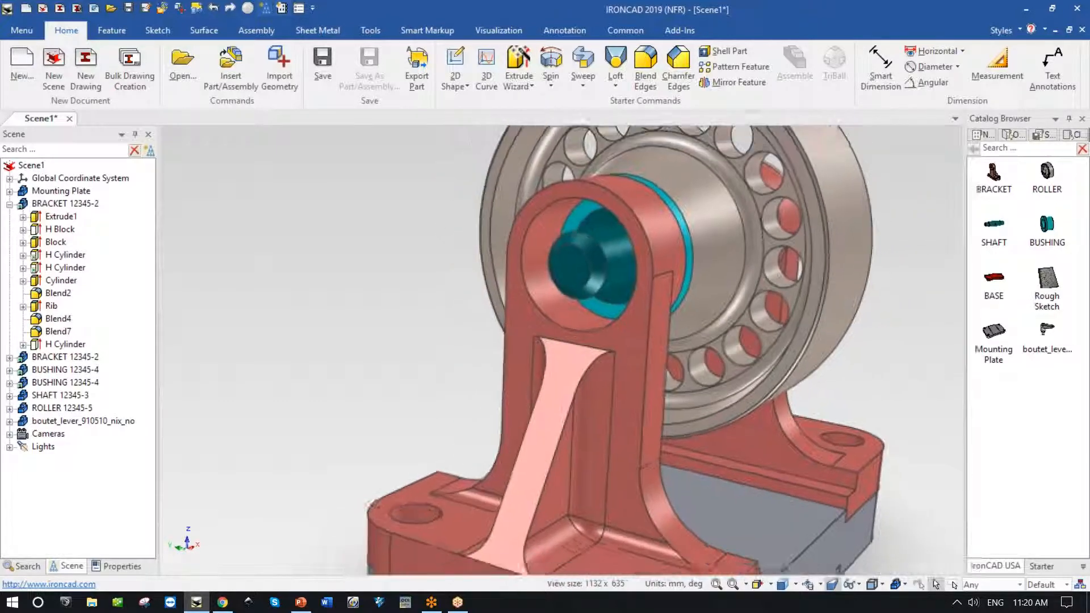
pyautogui.moveTo(831, 393); pyautogui.dragTo(815, 394, button='middle')
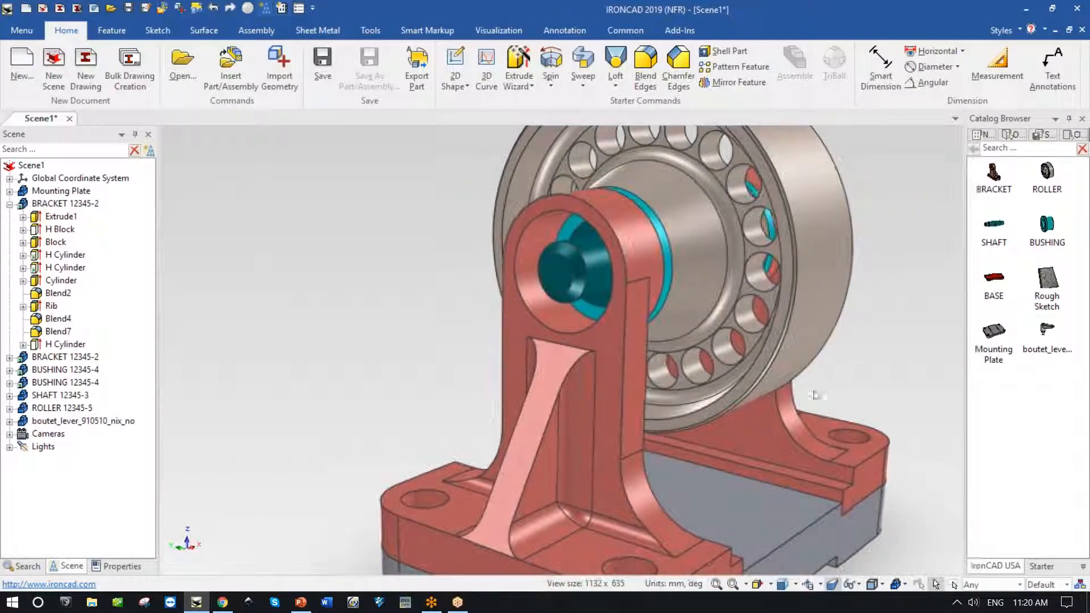
pyautogui.click(1082, 566)
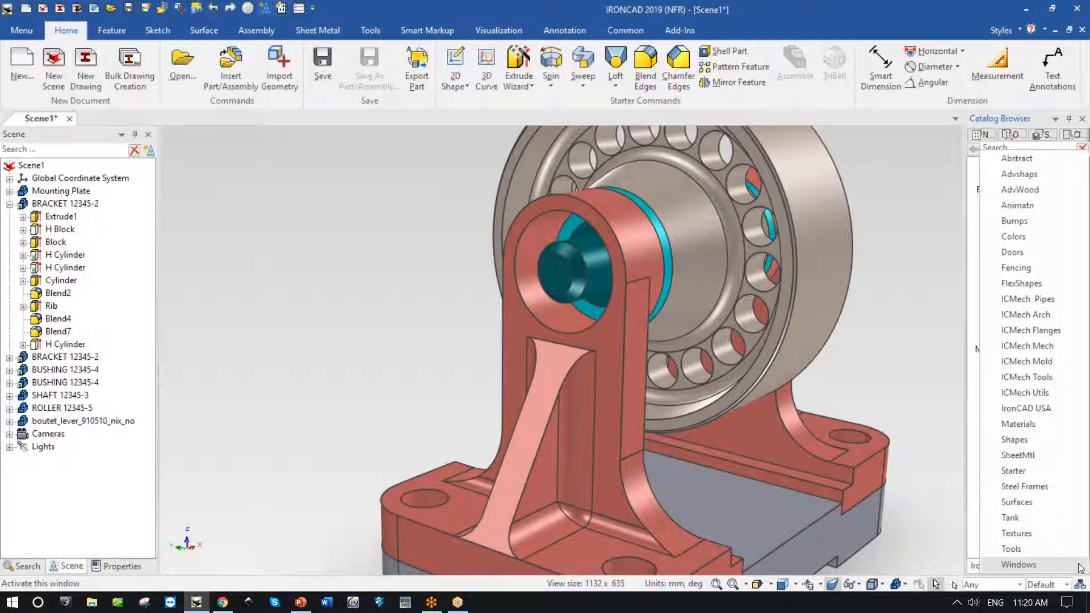
pyautogui.click(1055, 351)
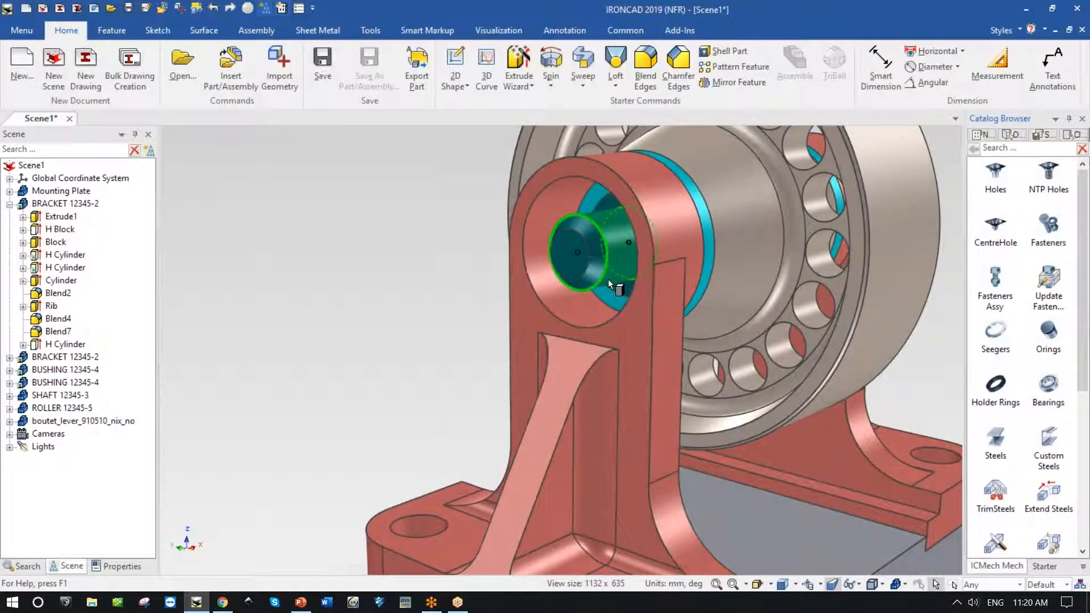
pyautogui.moveTo(600, 278); pyautogui.dragTo(600, 278)
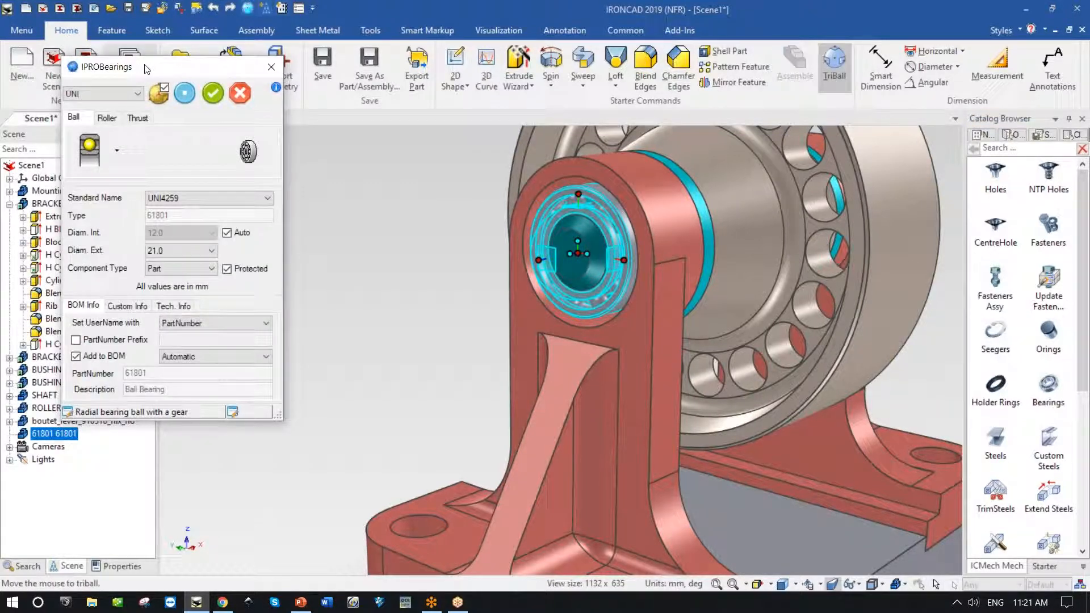
pyautogui.moveTo(145, 68); pyautogui.dragTo(345, 155)
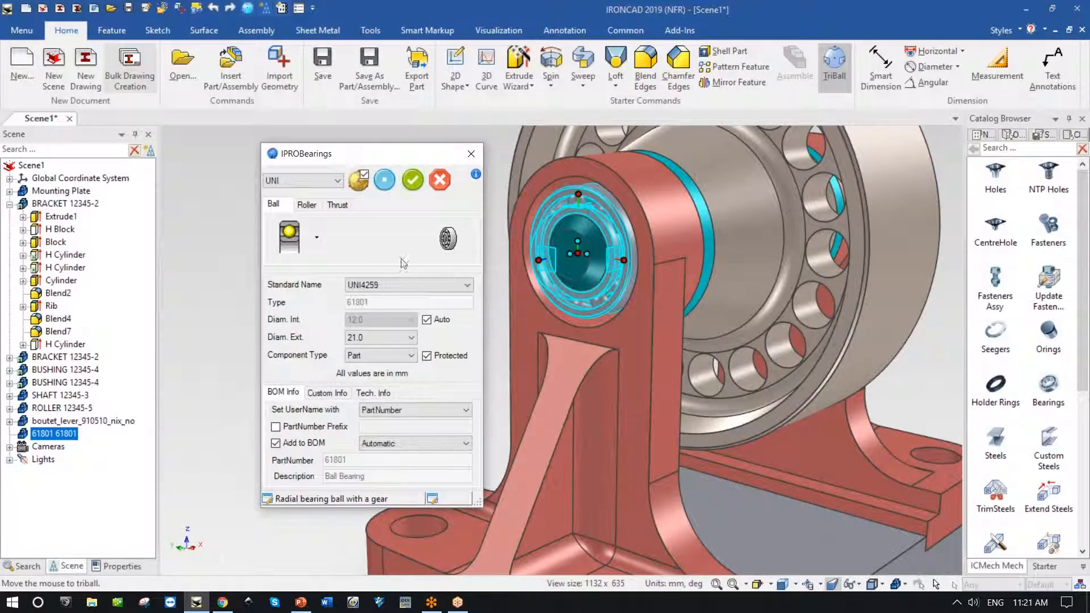
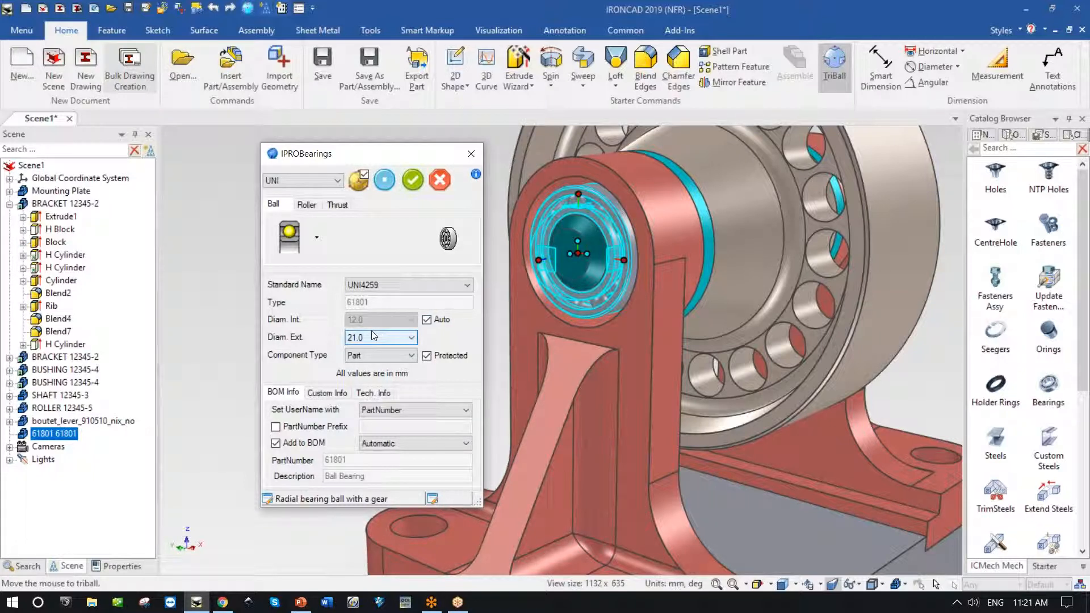
# Step: Look through the available roller bearing types, then return to the ball bearing category
pyautogui.click(307, 204)
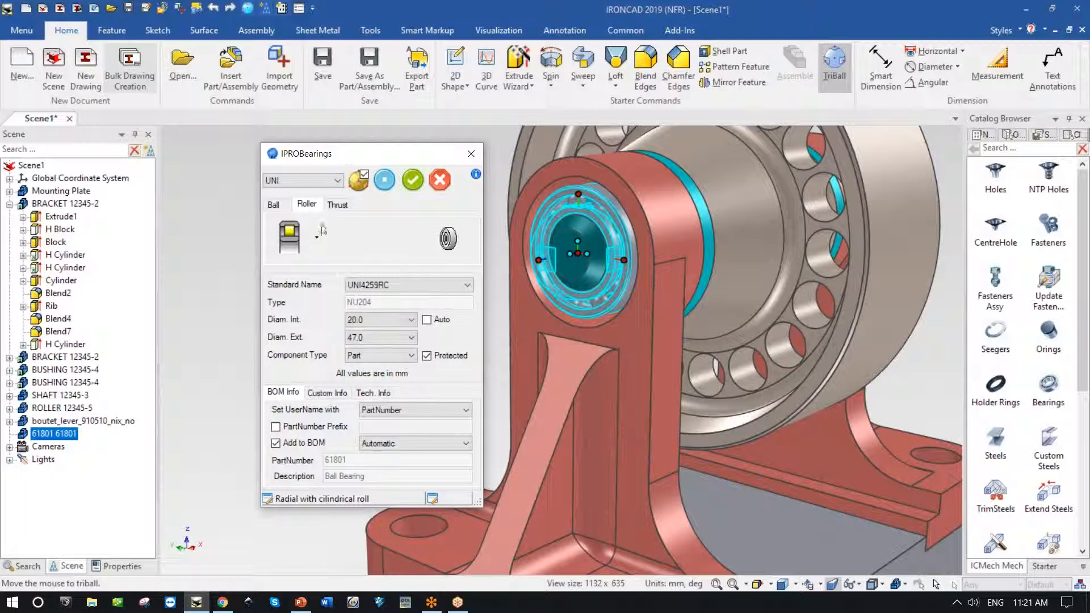
pyautogui.click(320, 239)
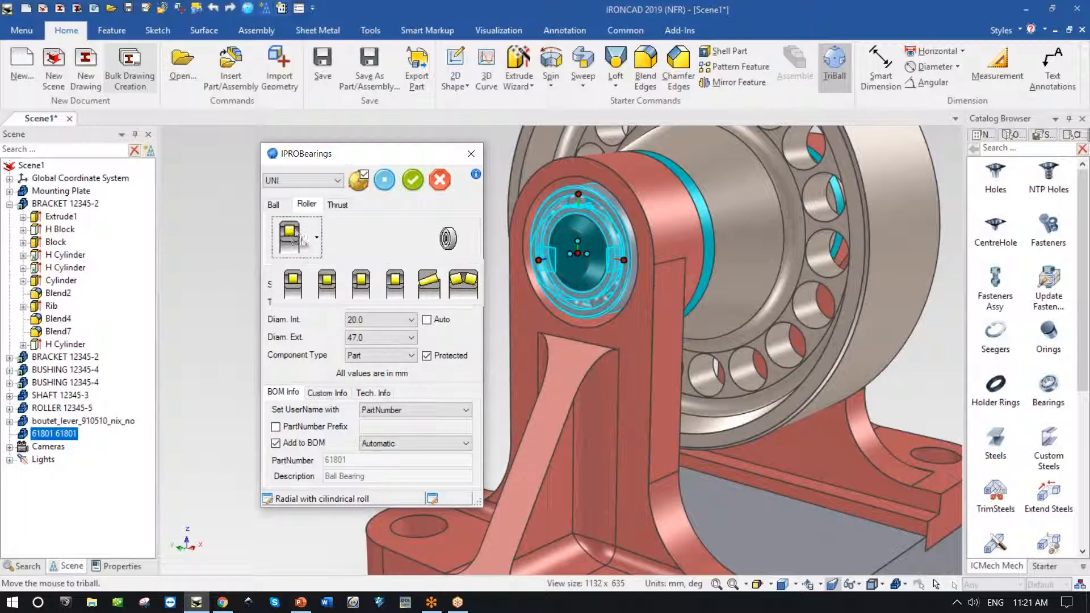
pyautogui.click(276, 207)
pyautogui.click(316, 241)
pyautogui.click(274, 204)
pyautogui.click(274, 204)
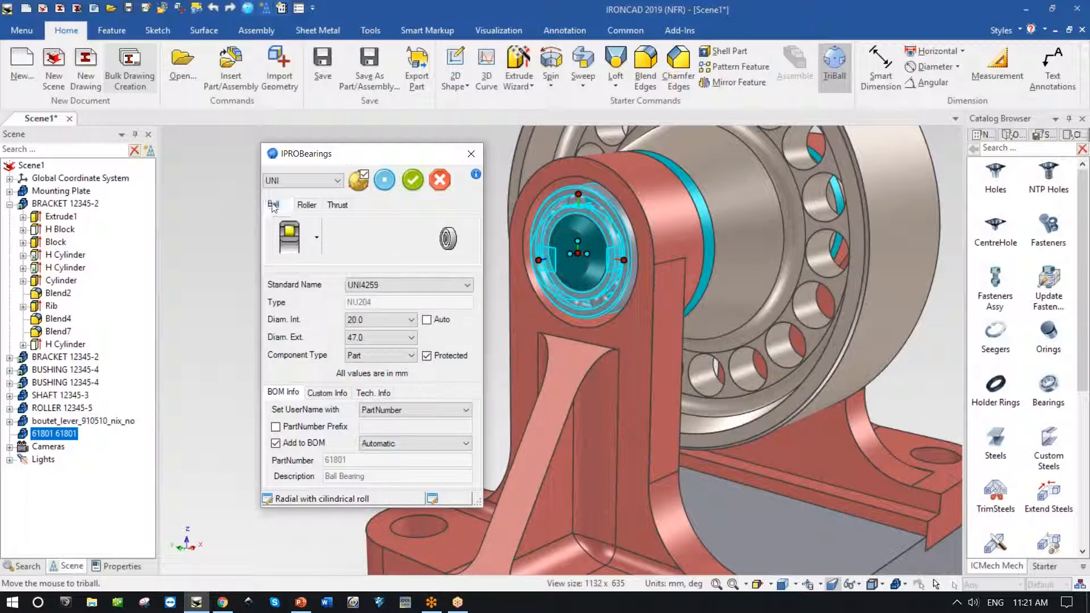
# Step: Create the UNI4259 ball bearing with automatic internal diameter and a 21.0 mm external diameter
pyautogui.click(411, 320)
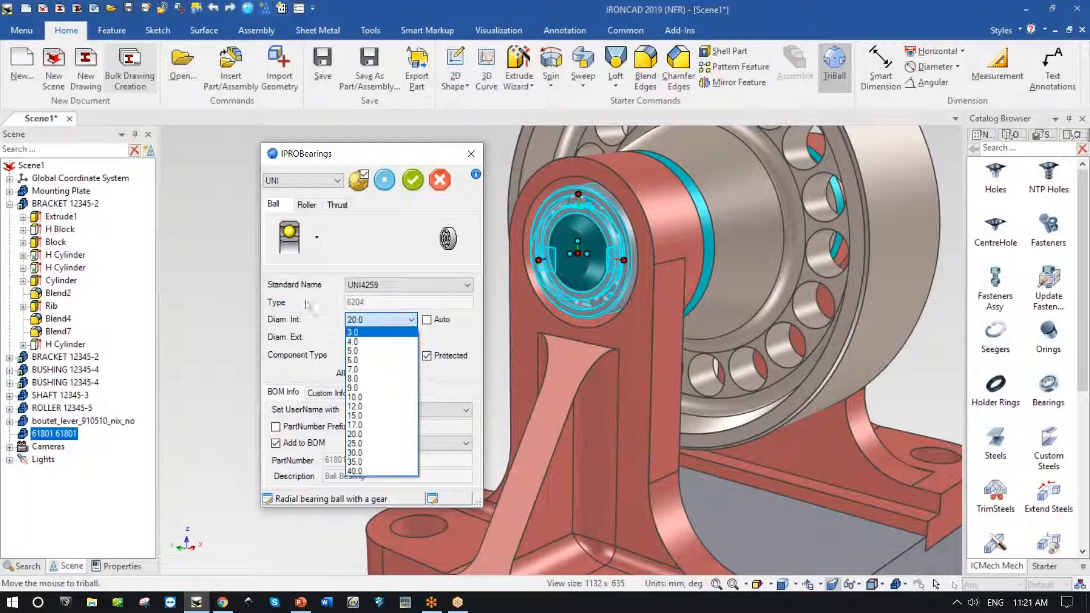
pyautogui.click(428, 321)
pyautogui.click(427, 320)
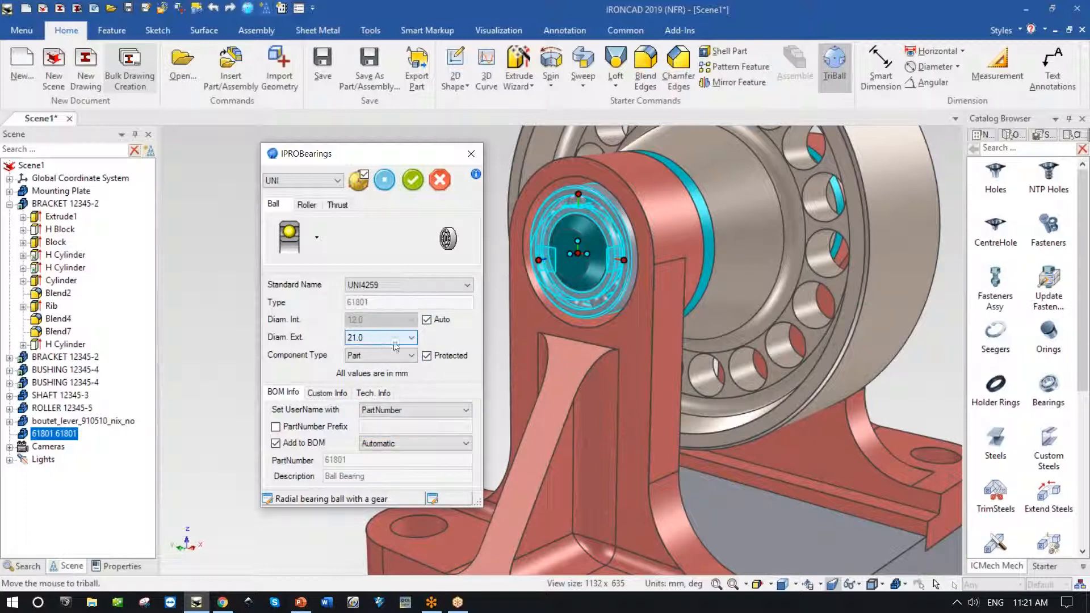
pyautogui.click(414, 181)
# Step: Move the new bearing 3 mm along the shaft axis into the bracket with the TriBall
pyautogui.moveTo(399, 291); pyautogui.dragTo(437, 153, button='middle')
pyautogui.moveTo(474, 255); pyautogui.dragTo(457, 316, button='middle')
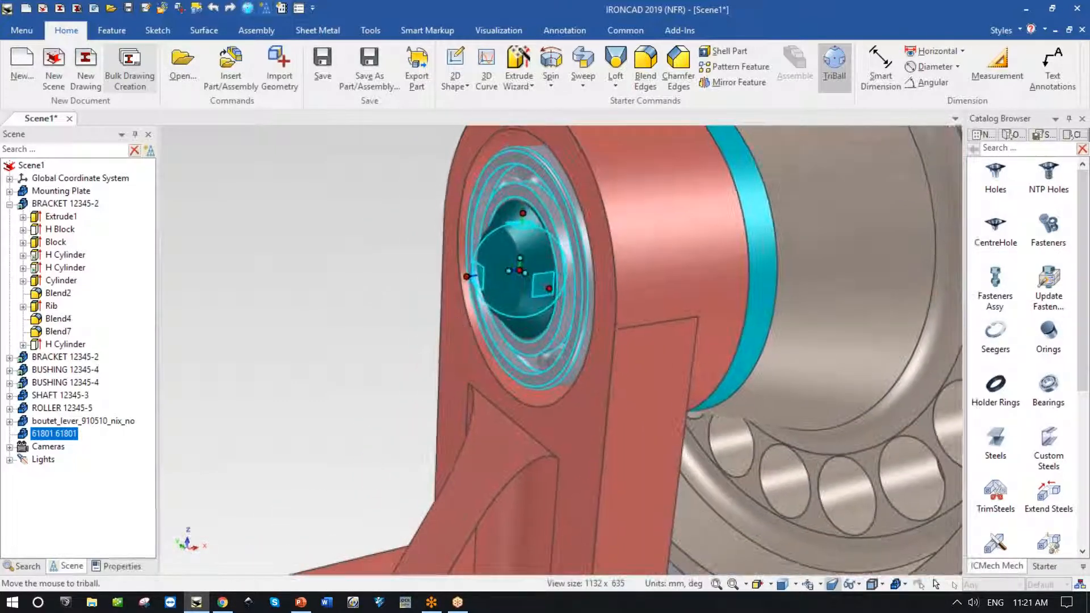
pyautogui.moveTo(472, 275); pyautogui.dragTo(460, 280)
pyautogui.write('3')
pyautogui.press('Return')
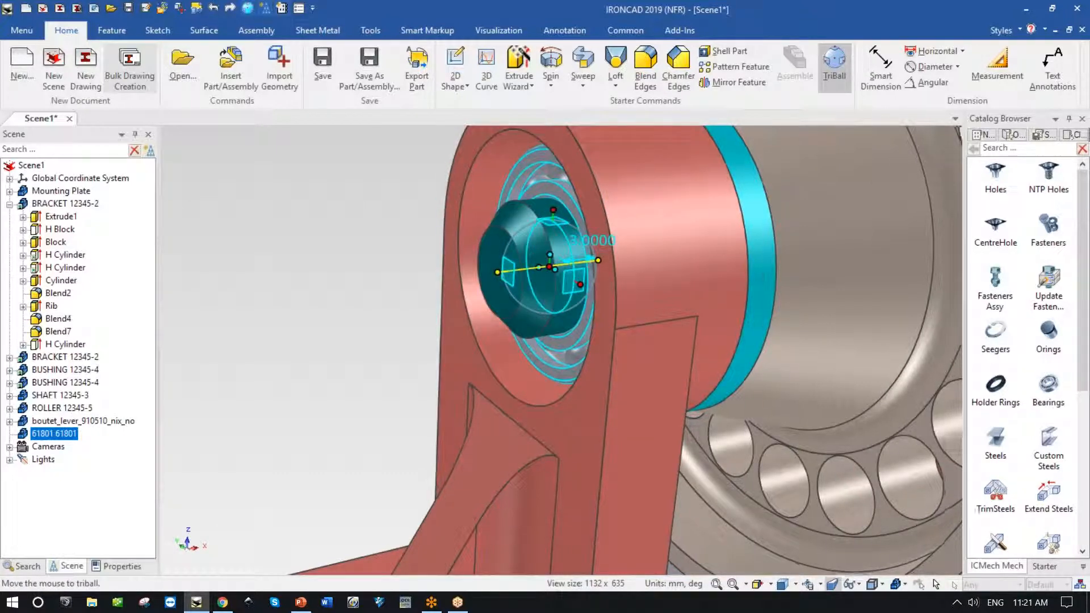
# Step: Finish positioning the bearing with the TriBall and clear the selection
pyautogui.scroll(-4, 454, 279)
pyautogui.press('F10')
pyautogui.moveTo(384, 315); pyautogui.dragTo(393, 300, button='middle')
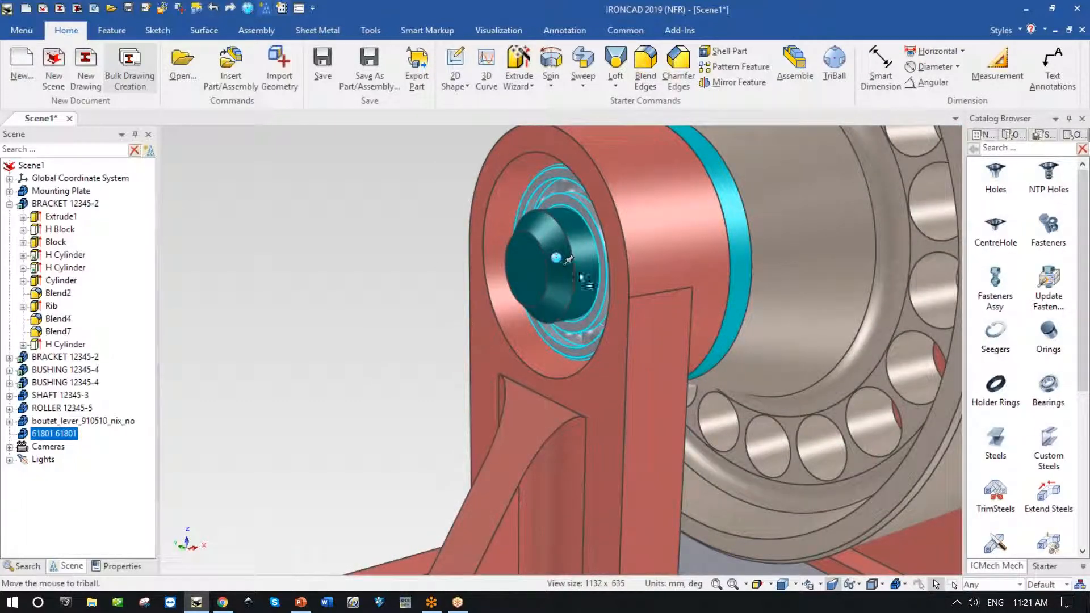
pyautogui.scroll(-3, 432, 293)
pyautogui.moveTo(432, 294); pyautogui.dragTo(425, 303, button='middle')
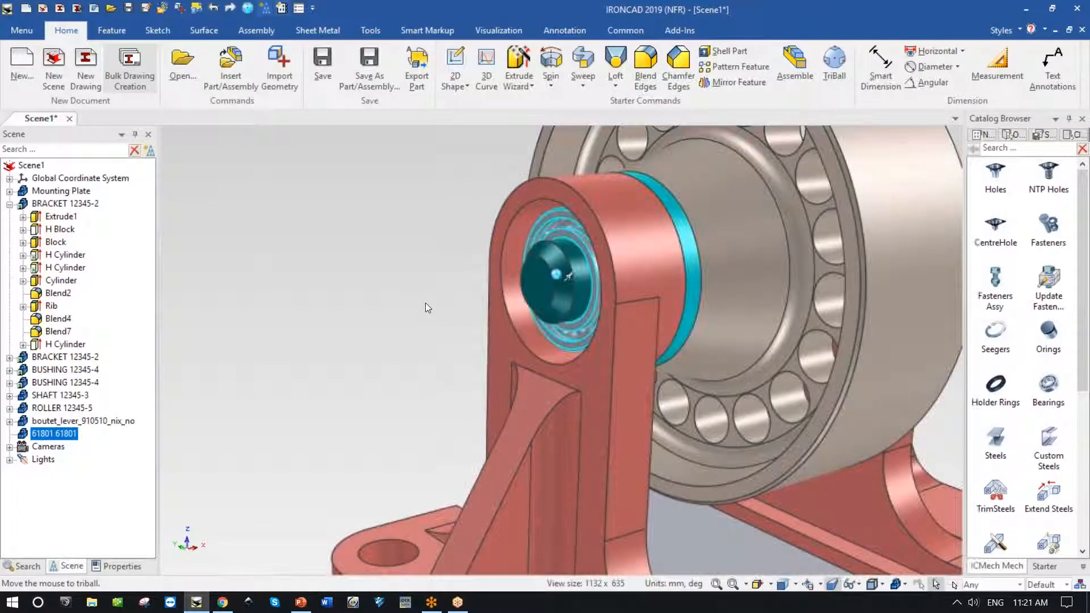
pyautogui.click(307, 313)
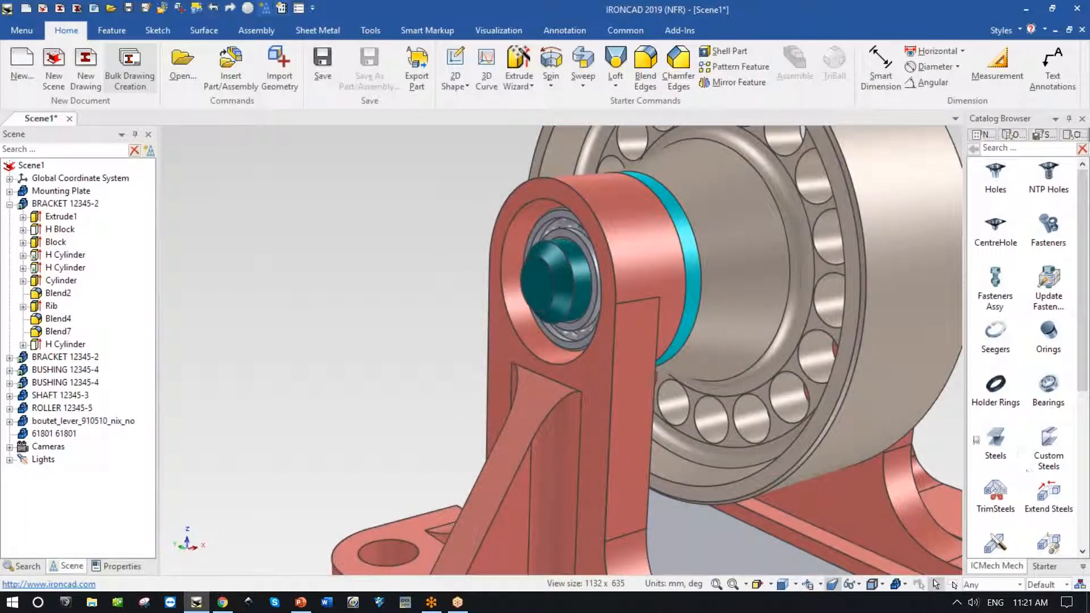
# Step: Resize the bracket's cylindrical bearing hole to about 21.055 mm in diameter, matching it to the bearing's outer edge
pyautogui.moveTo(579, 272); pyautogui.dragTo(539, 261, button='middle')
pyautogui.scroll(4, 666, 232)
pyautogui.click(587, 260)
pyautogui.click(588, 261)
pyautogui.scroll(-3, 587, 262)
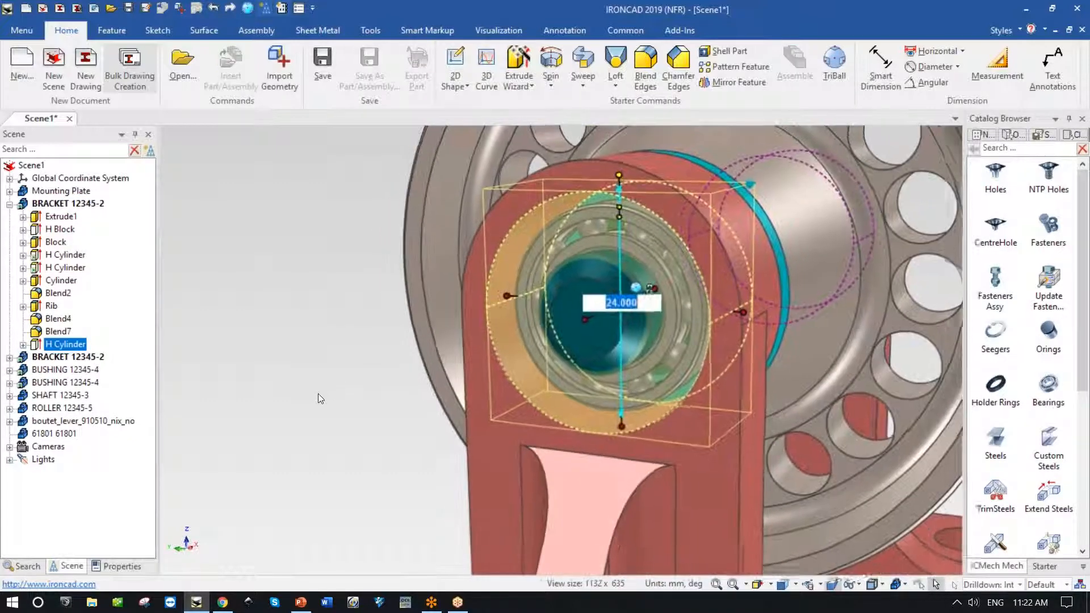
pyautogui.scroll(3, 539, 261)
pyautogui.moveTo(463, 351); pyautogui.dragTo(465, 375, button='middle')
pyautogui.scroll(5, 475, 374)
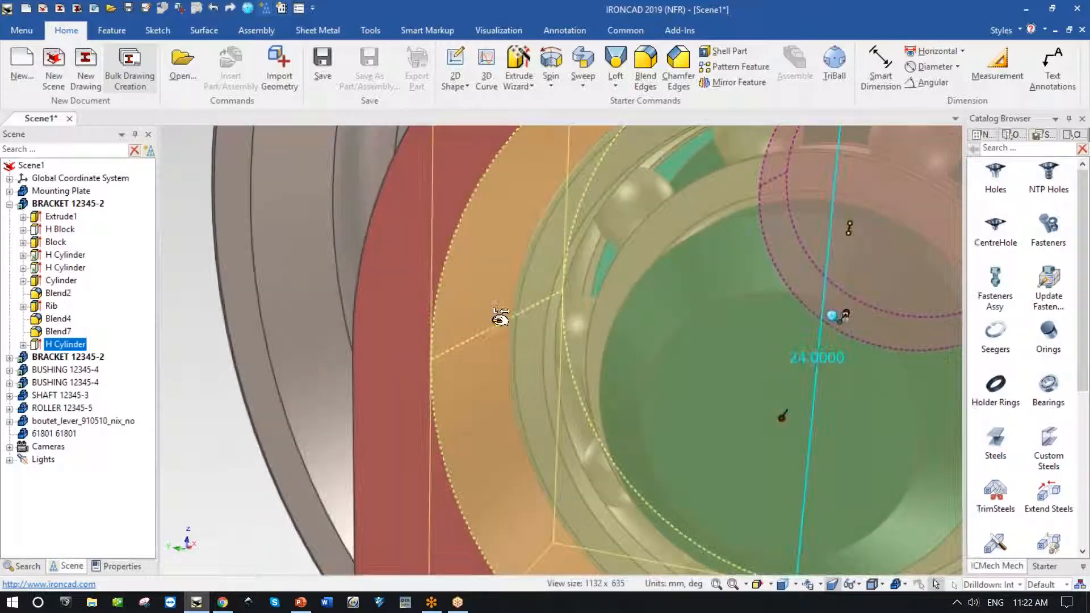
pyautogui.keyDown('shift'); pyautogui.moveTo(500, 319); pyautogui.dragTo(505, 359); pyautogui.keyUp('shift')
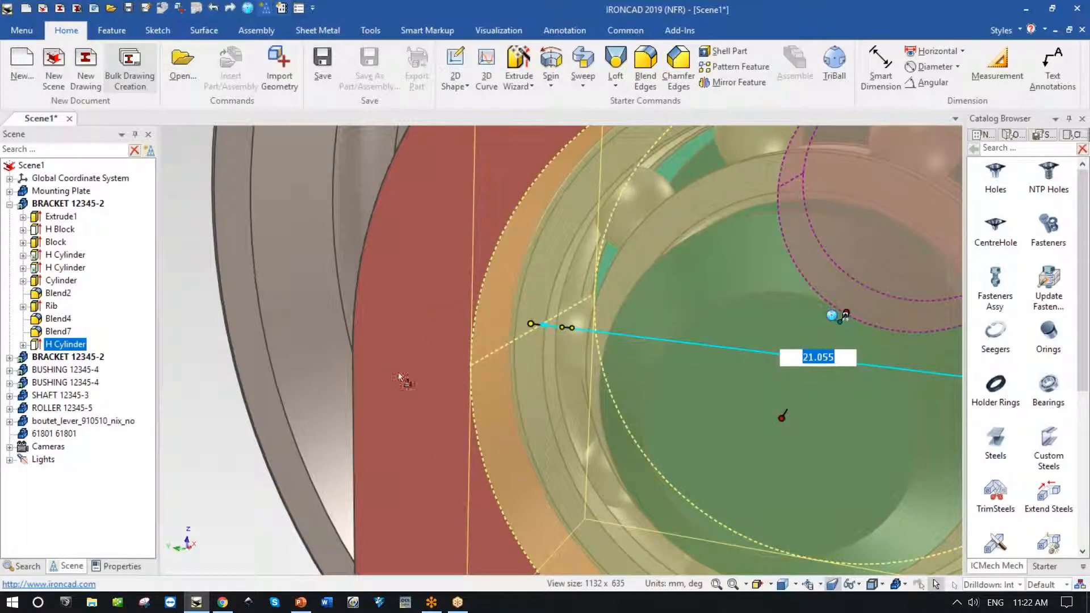
pyautogui.scroll(-5, 398, 372)
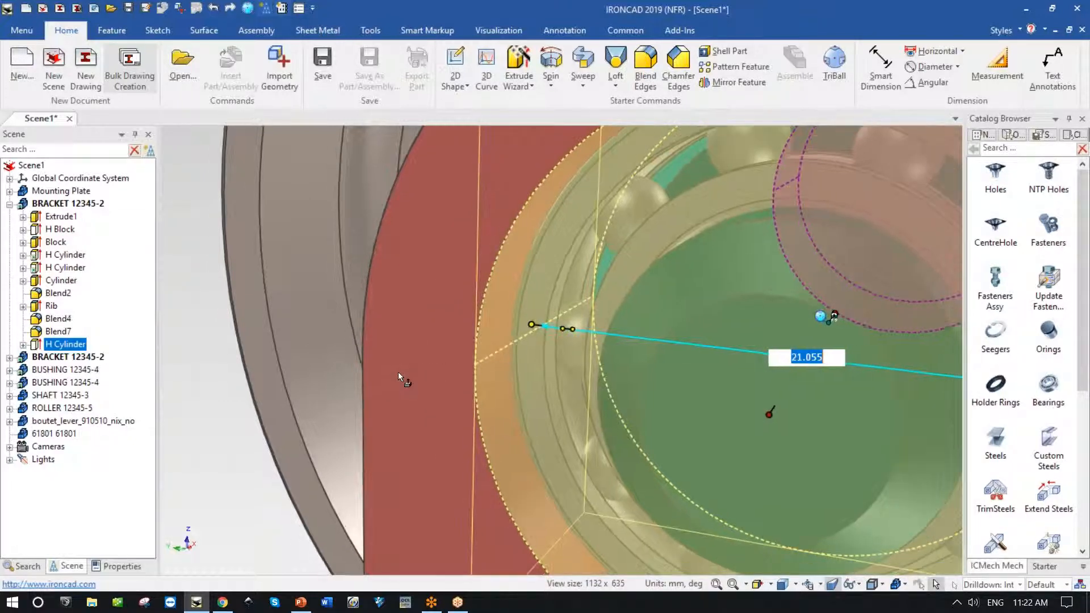
pyautogui.click(350, 385)
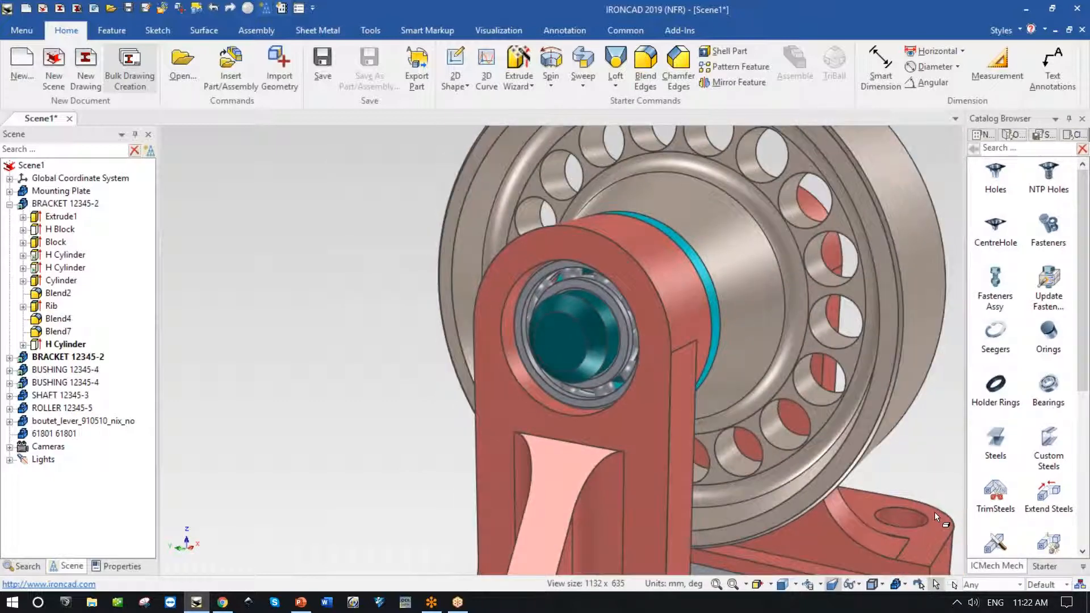
pyautogui.click(508, 360)
pyautogui.click(508, 360)
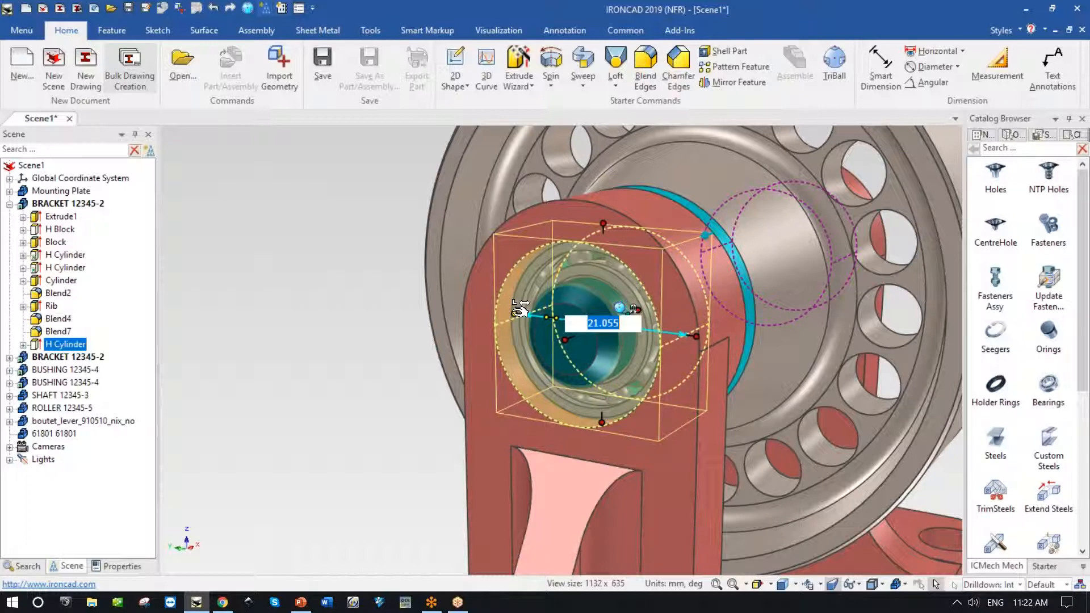
pyautogui.click(317, 305)
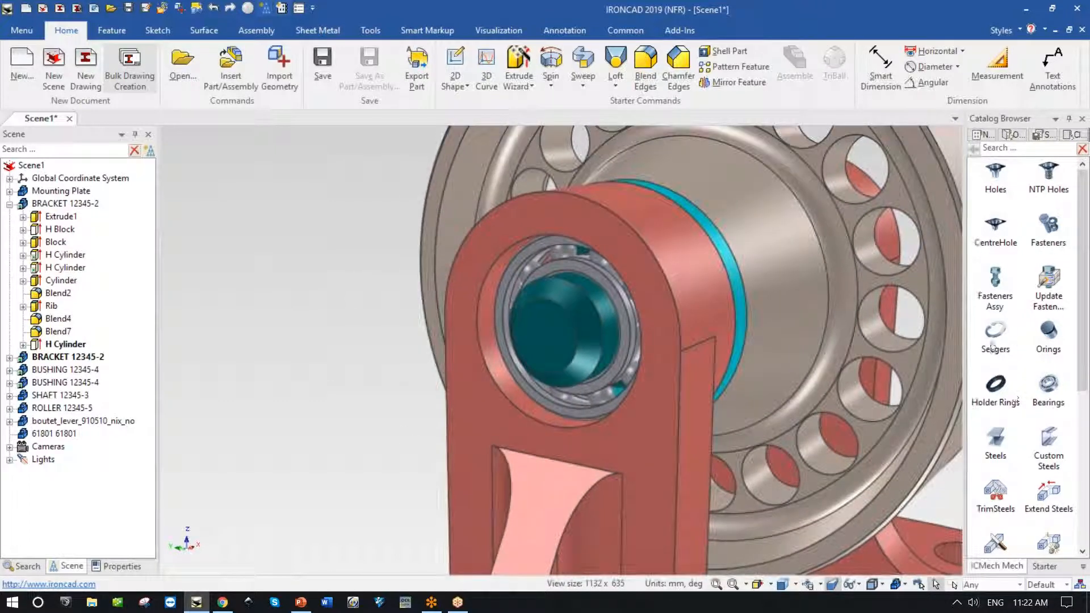
# Step: Insert a DIN472 hole Seeger ring with automatic type at the bracket's bearing hole and create it seated against the bearing
pyautogui.moveTo(992, 348); pyautogui.dragTo(482, 356)
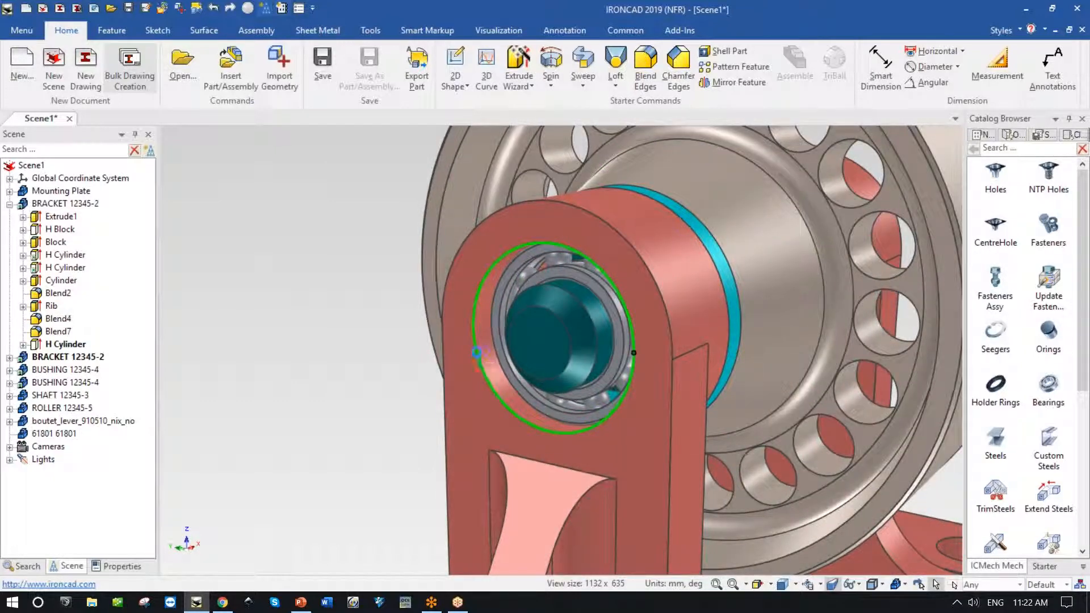
pyautogui.moveTo(477, 351); pyautogui.dragTo(478, 350)
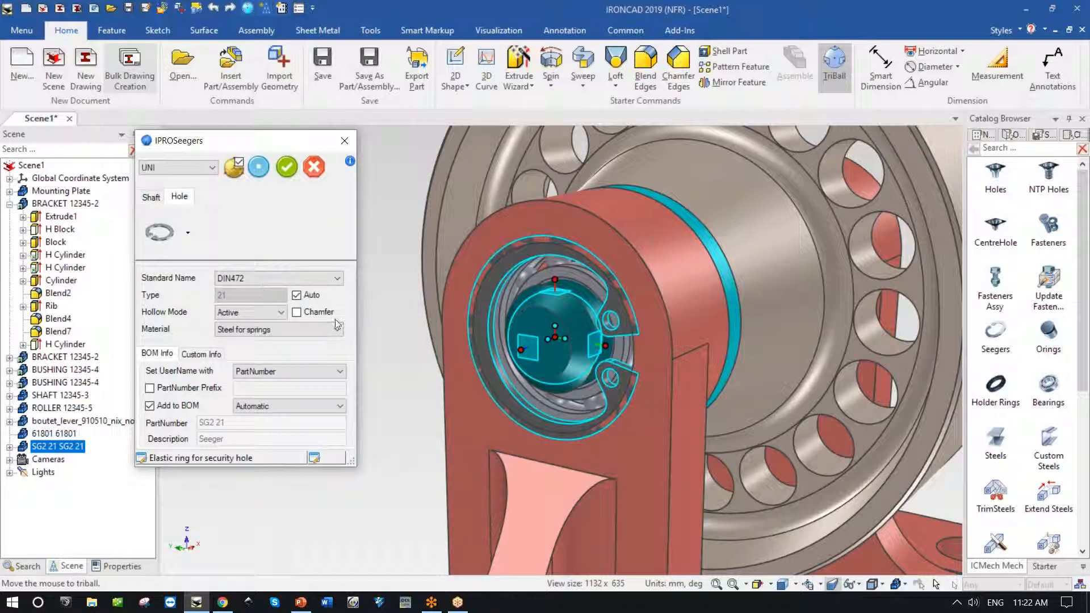
pyautogui.moveTo(397, 312); pyautogui.dragTo(619, 272, button='middle')
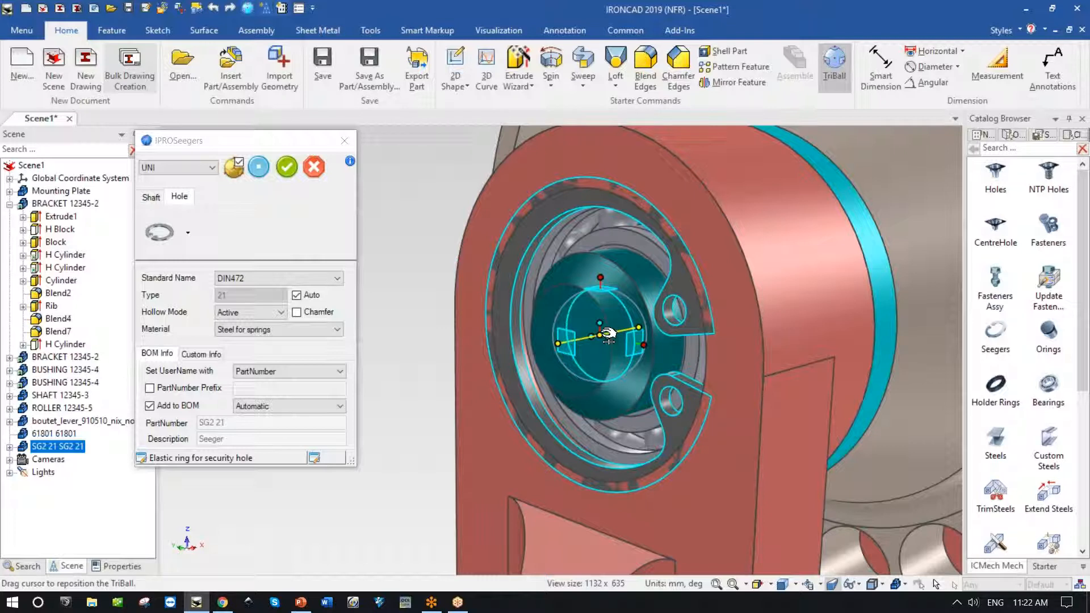
pyautogui.moveTo(606, 335); pyautogui.dragTo(367, 345)
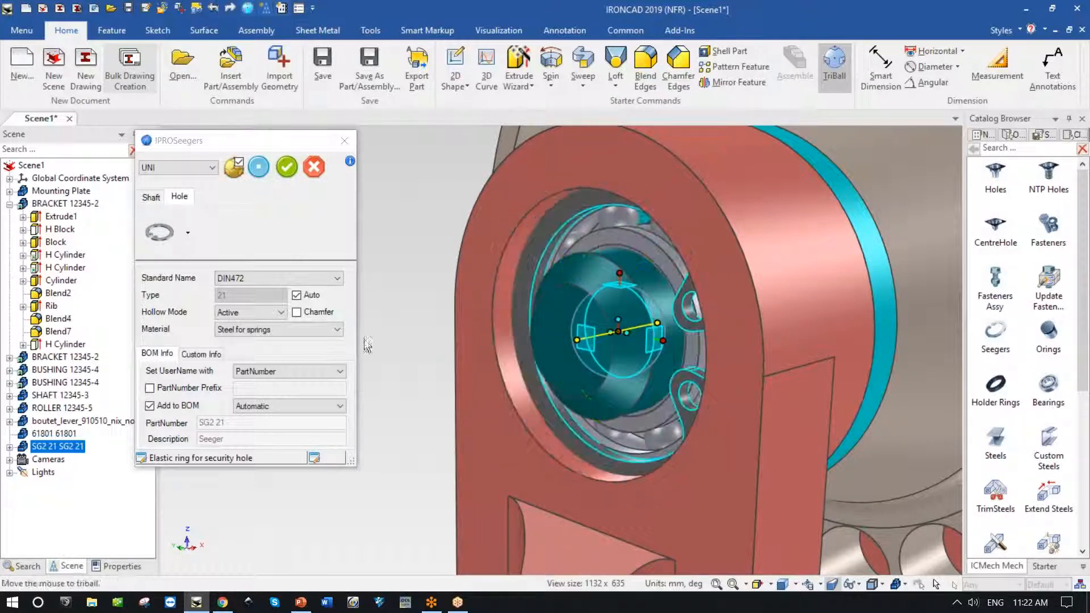
pyautogui.click(286, 168)
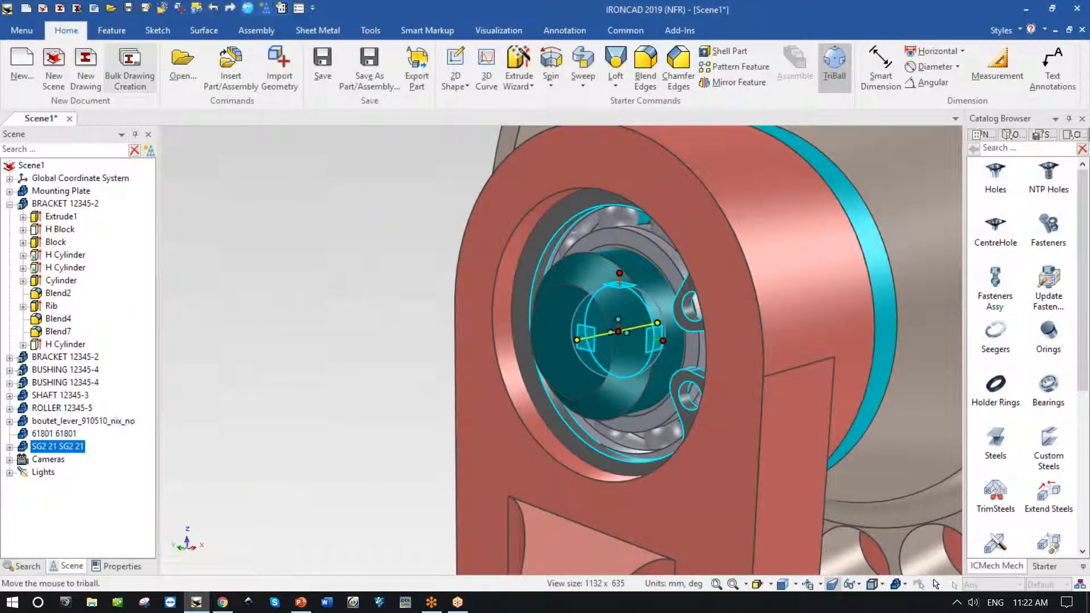
# Step: Examine the Seeger ring and its groove in the bracket hole up close, then leave the TriBall
pyautogui.scroll(-4, 366, 352)
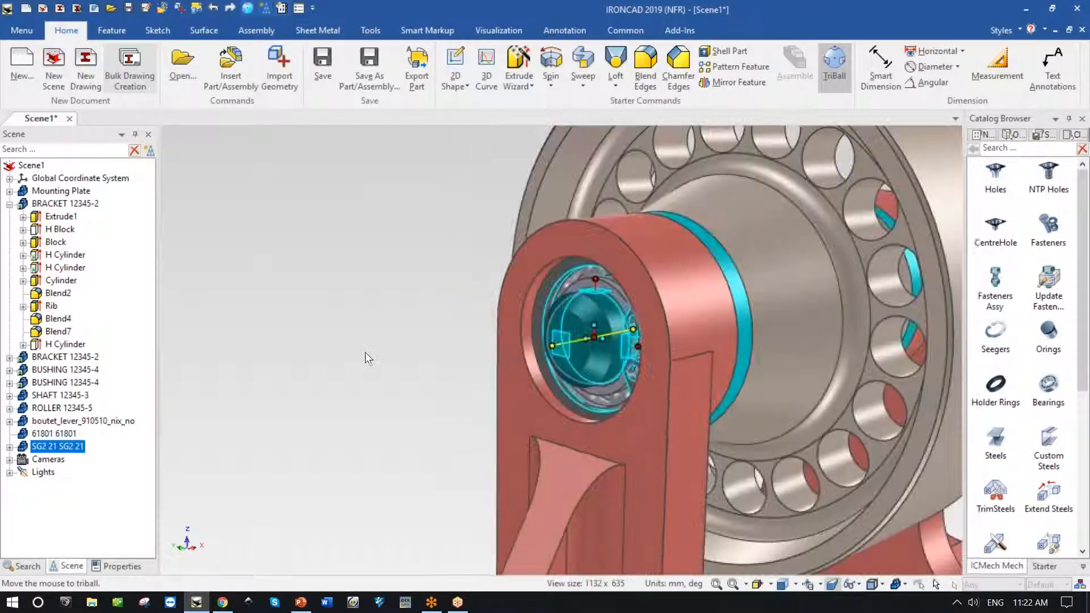
pyautogui.scroll(1, 362, 340)
pyautogui.moveTo(444, 338); pyautogui.dragTo(883, 430, button='middle')
pyautogui.scroll(6, 908, 437)
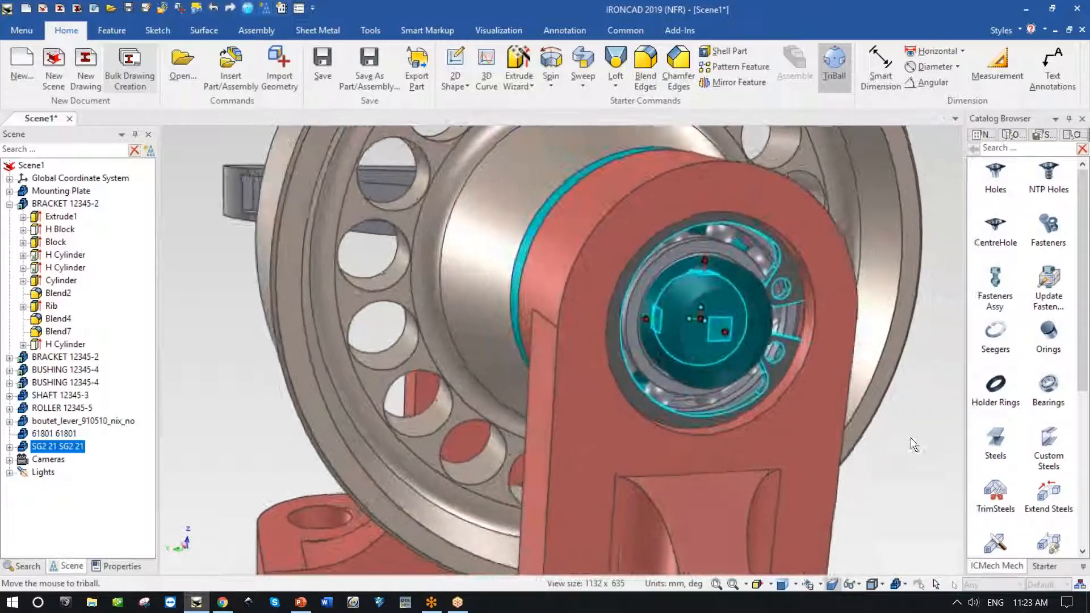
pyautogui.scroll(2, 790, 422)
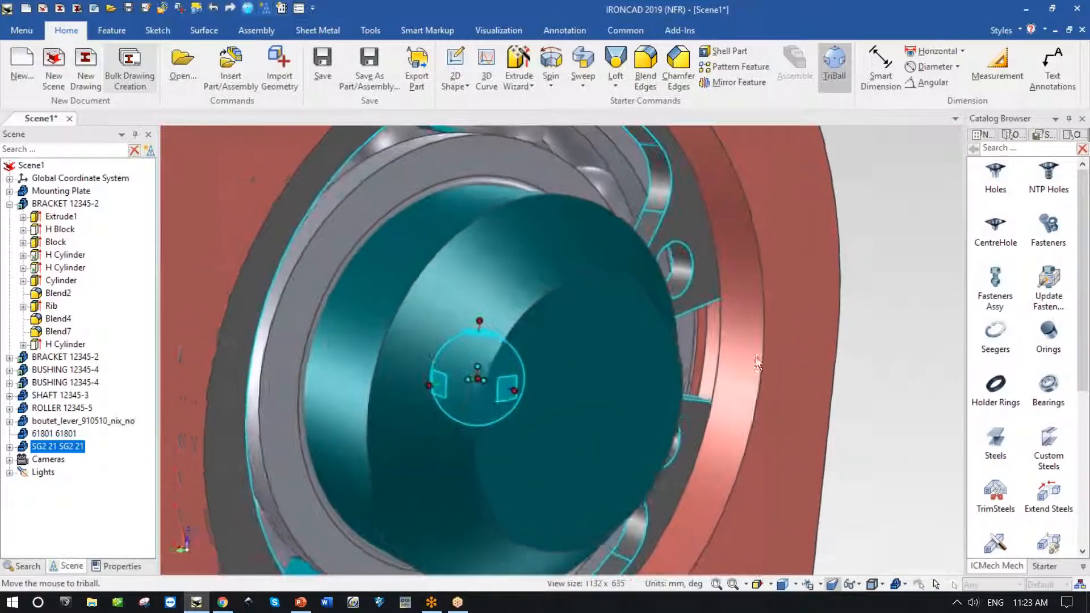
pyautogui.scroll(4, 649, 351)
pyautogui.scroll(1, 649, 348)
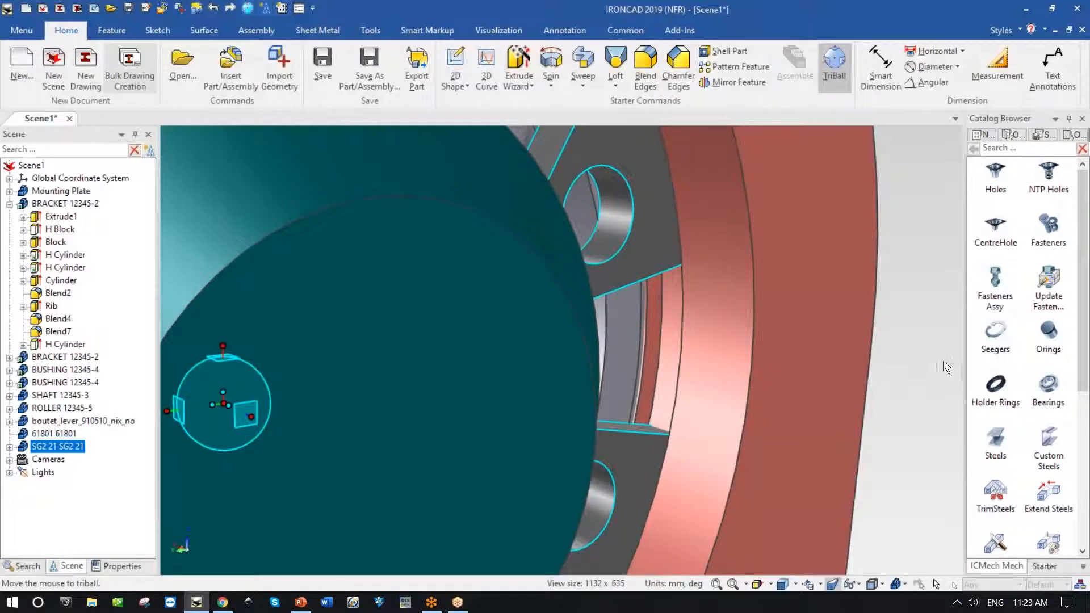
pyautogui.scroll(-8, 730, 294)
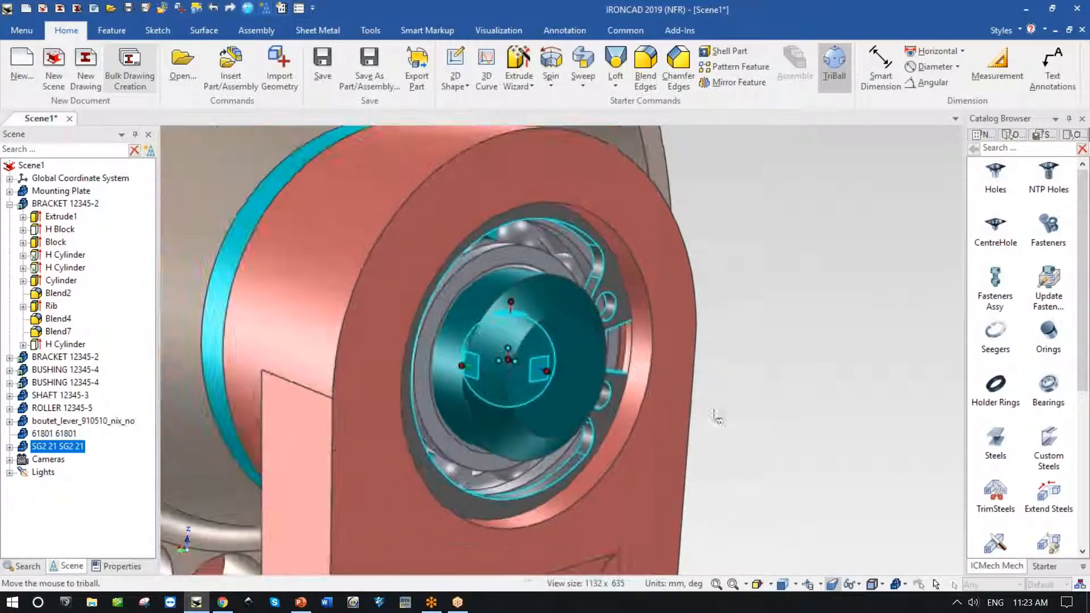
pyautogui.moveTo(640, 336); pyautogui.dragTo(596, 316, button='middle')
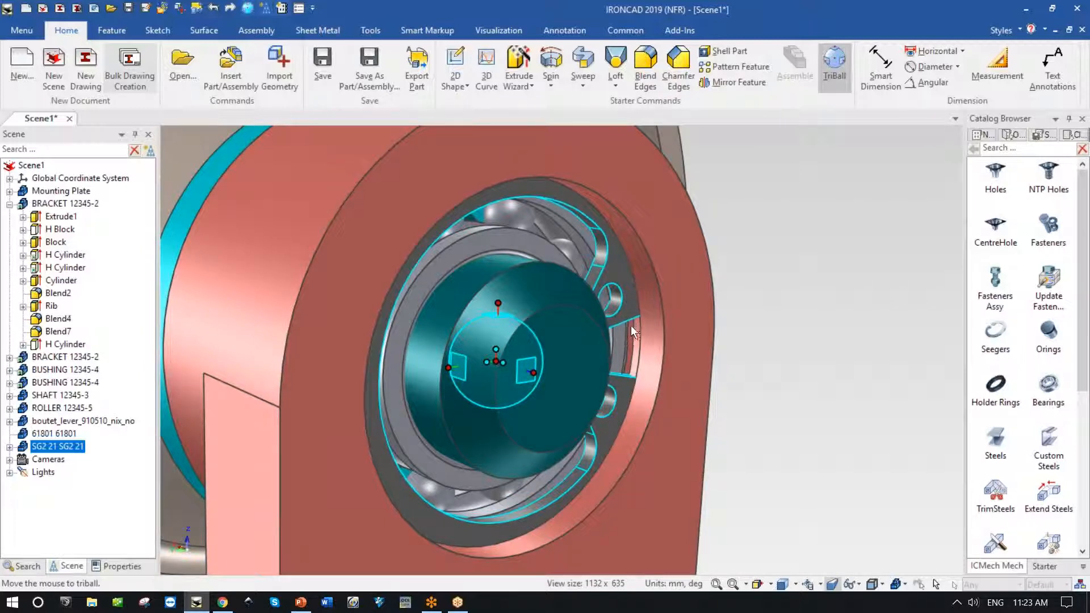
pyautogui.moveTo(785, 418); pyautogui.dragTo(482, 483, button='middle')
pyautogui.press('F10')
# Step: Mirror the bearing and Seeger ring as linked copies about the midpoint of the mounting plate's edge
pyautogui.click(537, 278)
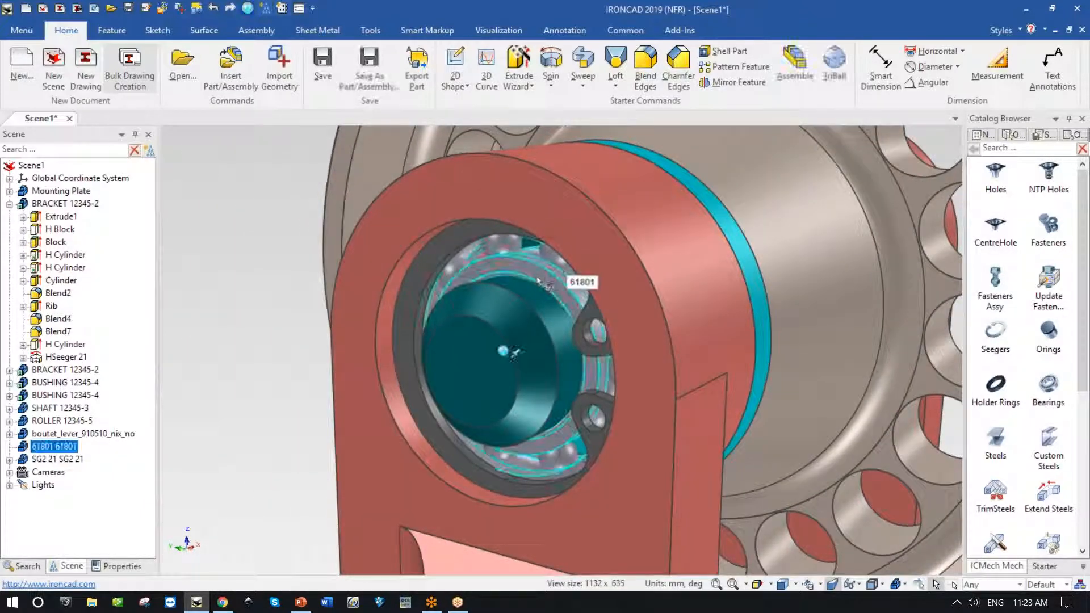
pyautogui.keyDown('shift'); pyautogui.click(440, 254); pyautogui.keyUp('shift')
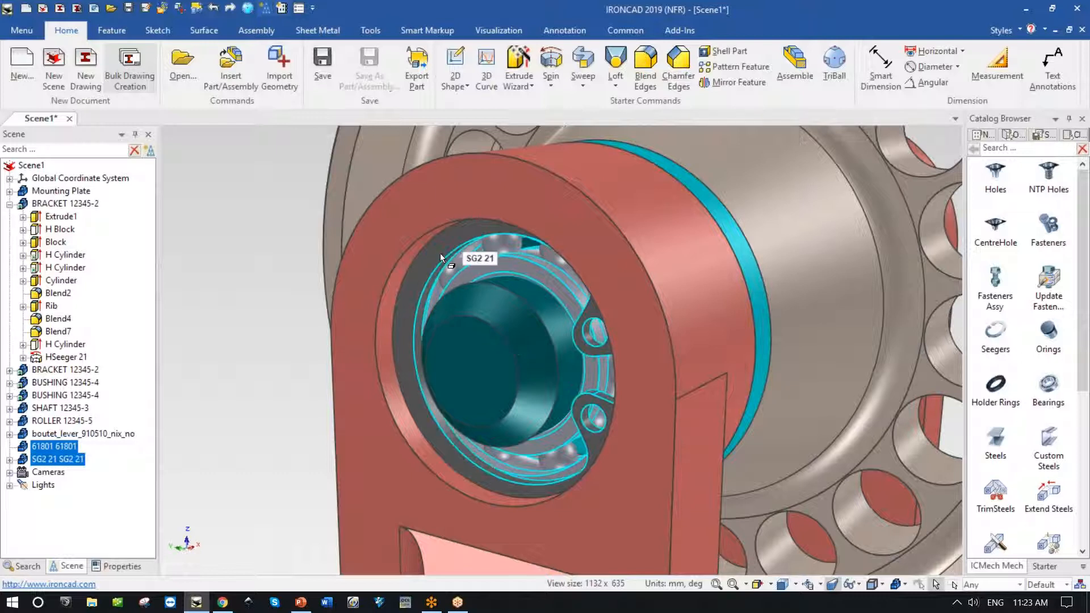
pyautogui.press('F10')
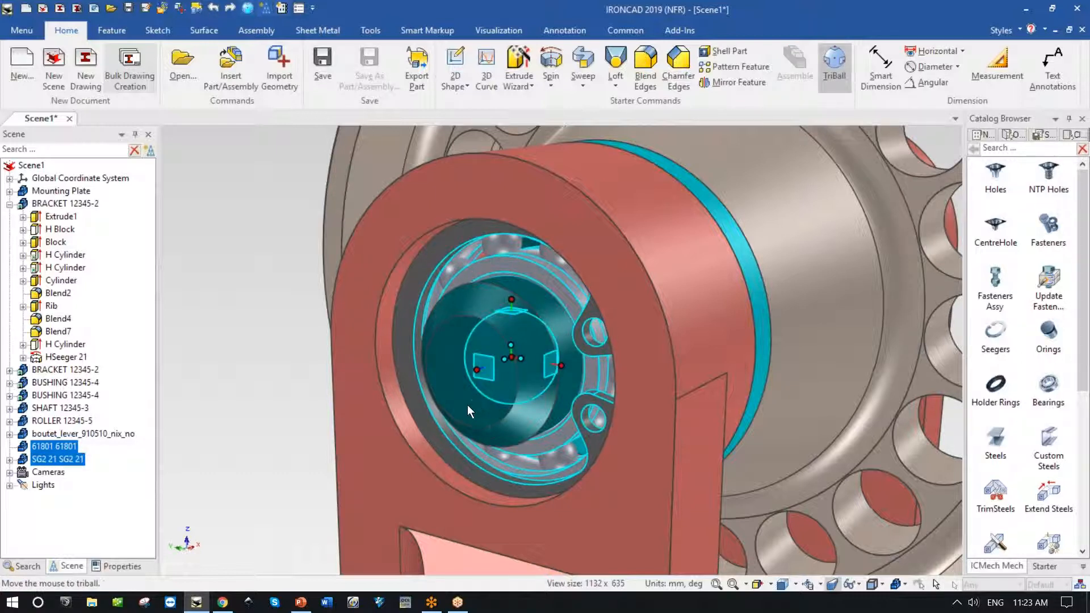
pyautogui.scroll(-5, 468, 405)
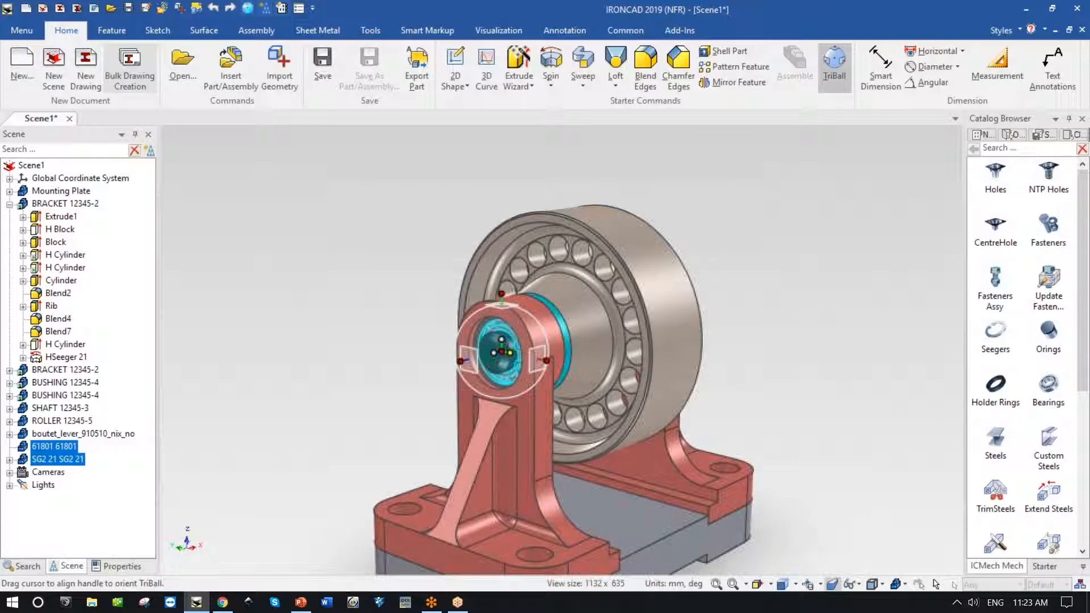
pyautogui.rightClick(501, 352)
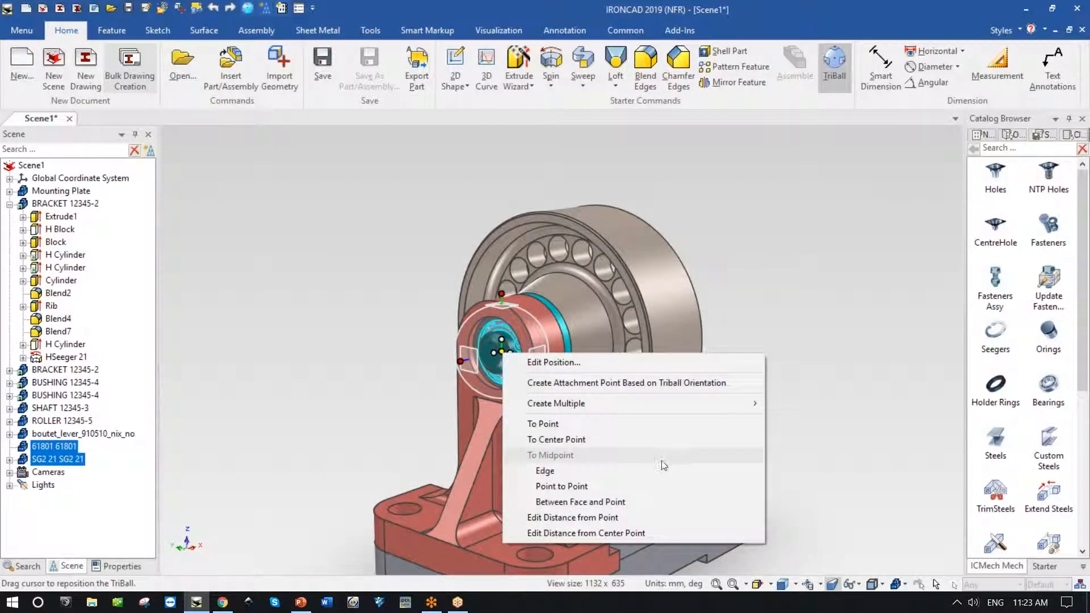
pyautogui.click(662, 470)
pyautogui.click(634, 546)
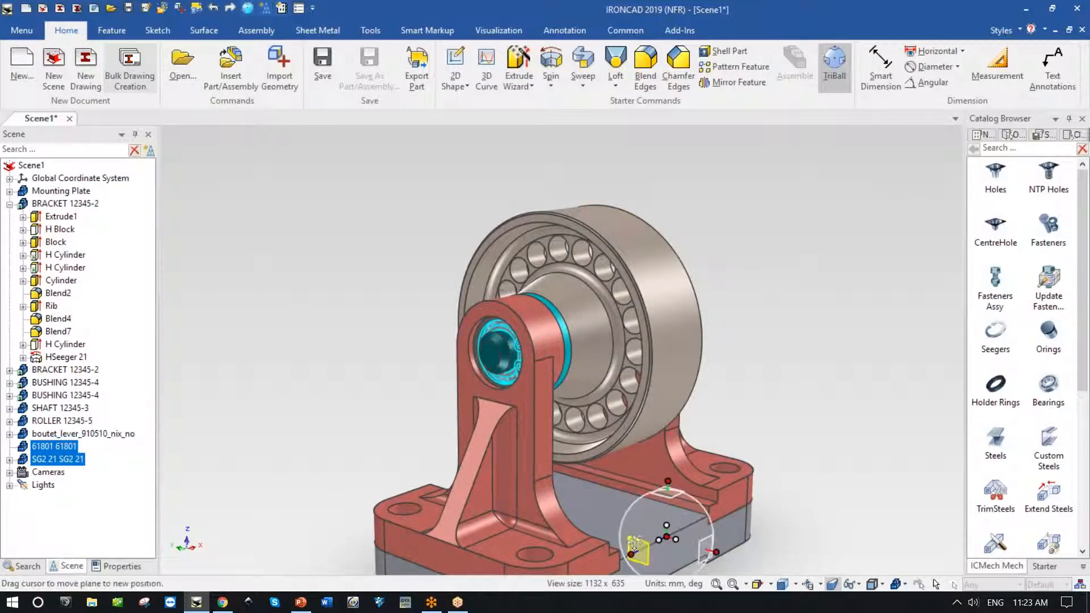
pyautogui.rightClick(667, 539)
pyautogui.moveTo(730, 535)
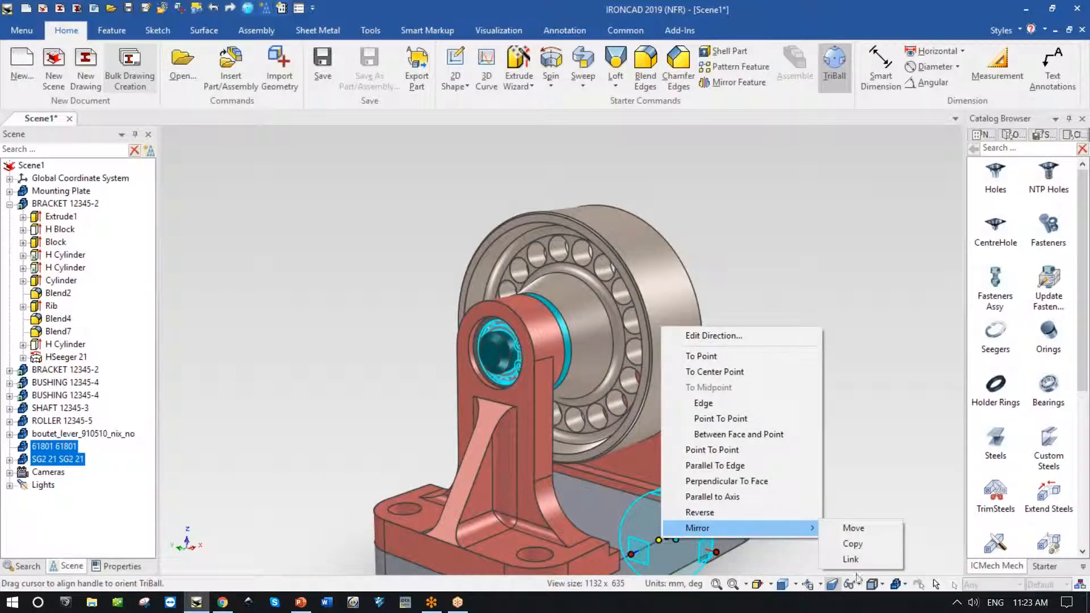
pyautogui.click(851, 559)
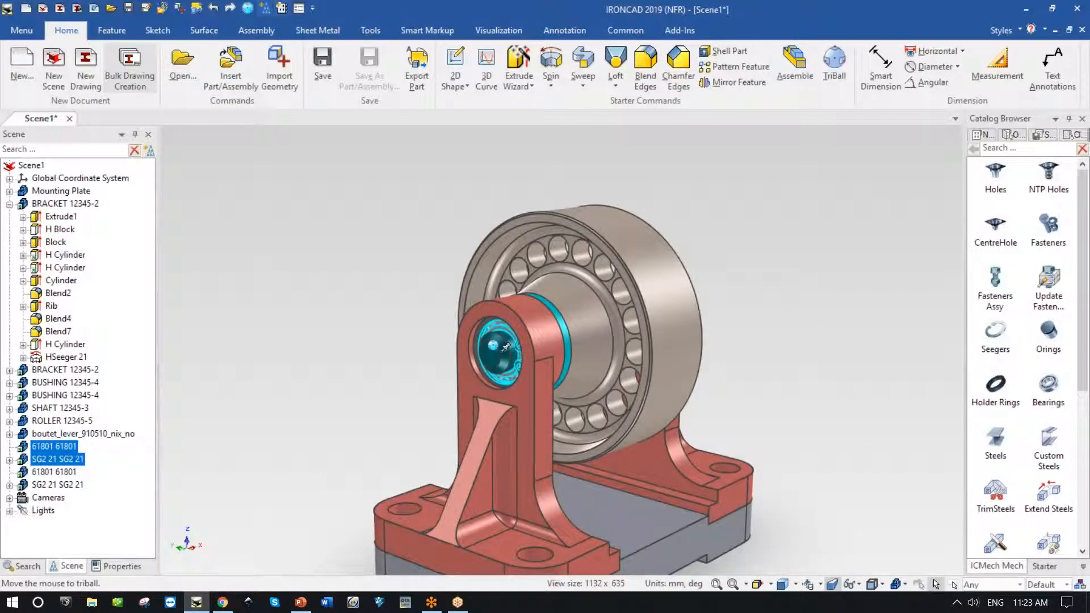
# Step: Check the mirrored bearing and Seeger ring on the lever side, then show the whole assembly
pyautogui.moveTo(801, 368); pyautogui.dragTo(704, 522, button='middle')
pyautogui.scroll(4, 652, 500)
pyautogui.moveTo(630, 448); pyautogui.dragTo(876, 464, button='middle')
pyautogui.press('F8')
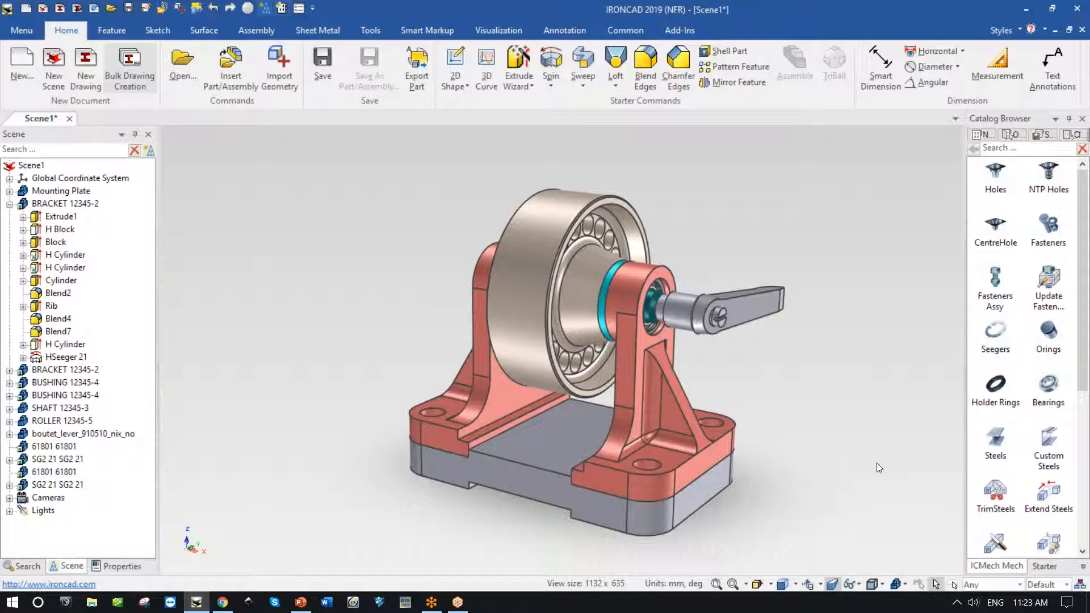
pyautogui.press('F8')
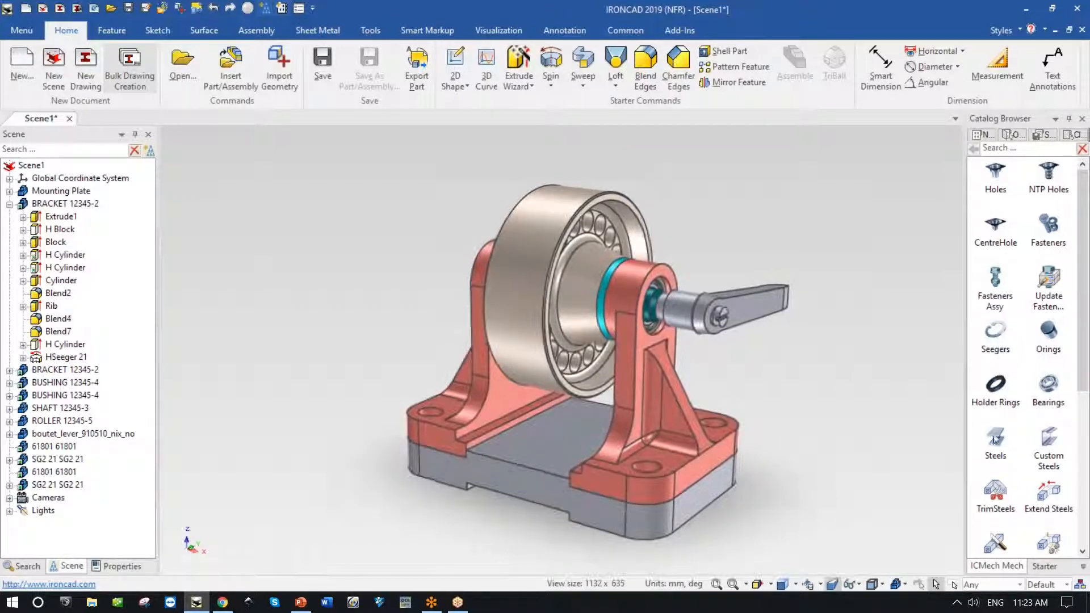
# Step: Select every part in the scene, from the mounting plate to the Seeger rings, and combine them into one assembly
pyautogui.click(9, 204)
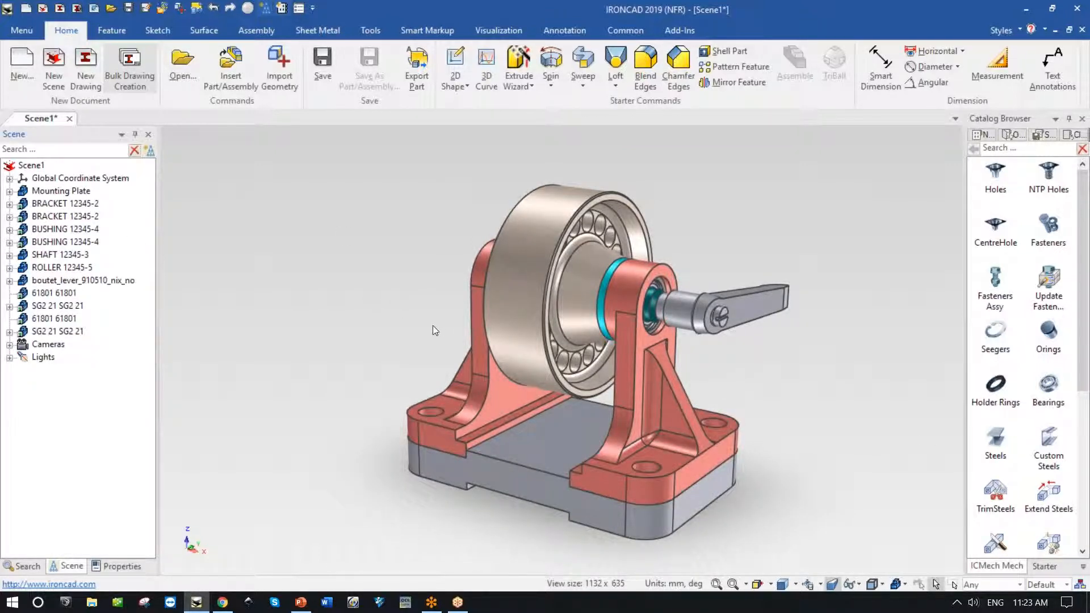
pyautogui.press('F8')
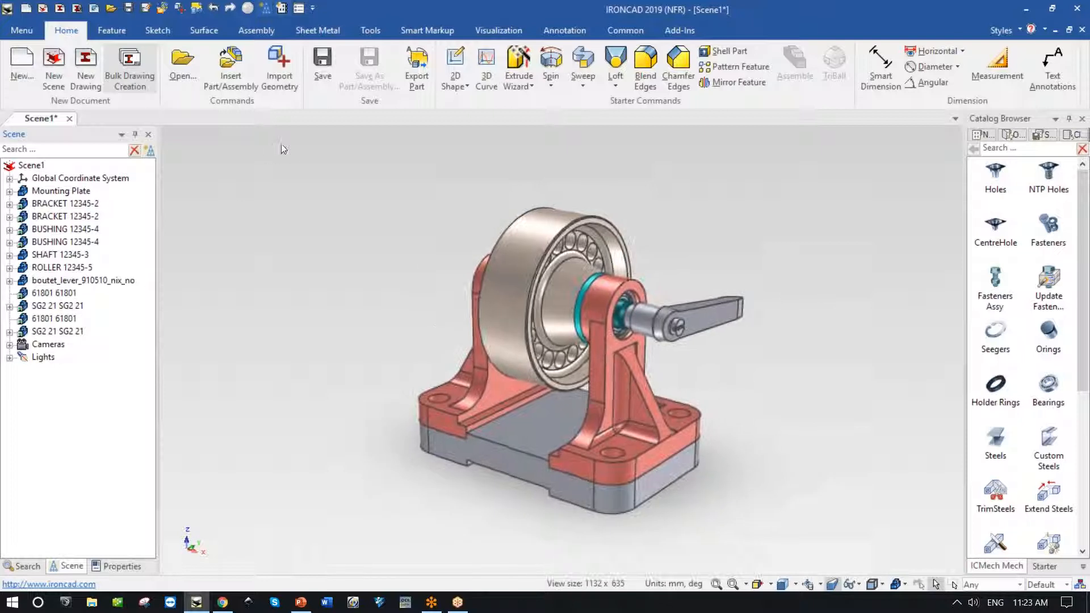
pyautogui.moveTo(313, 157); pyautogui.dragTo(846, 537)
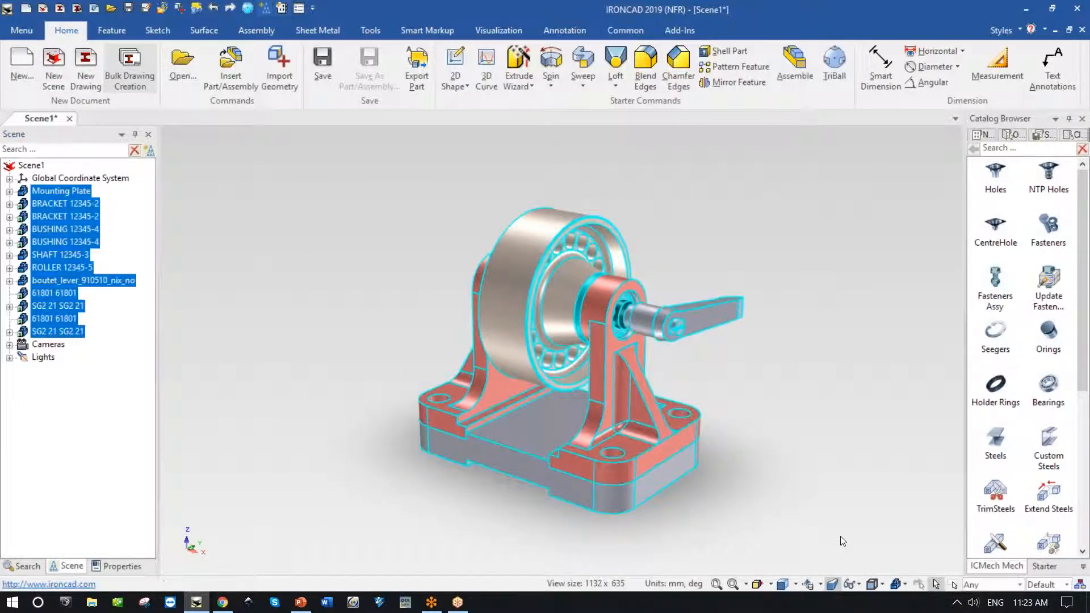
pyautogui.rightClick(615, 439)
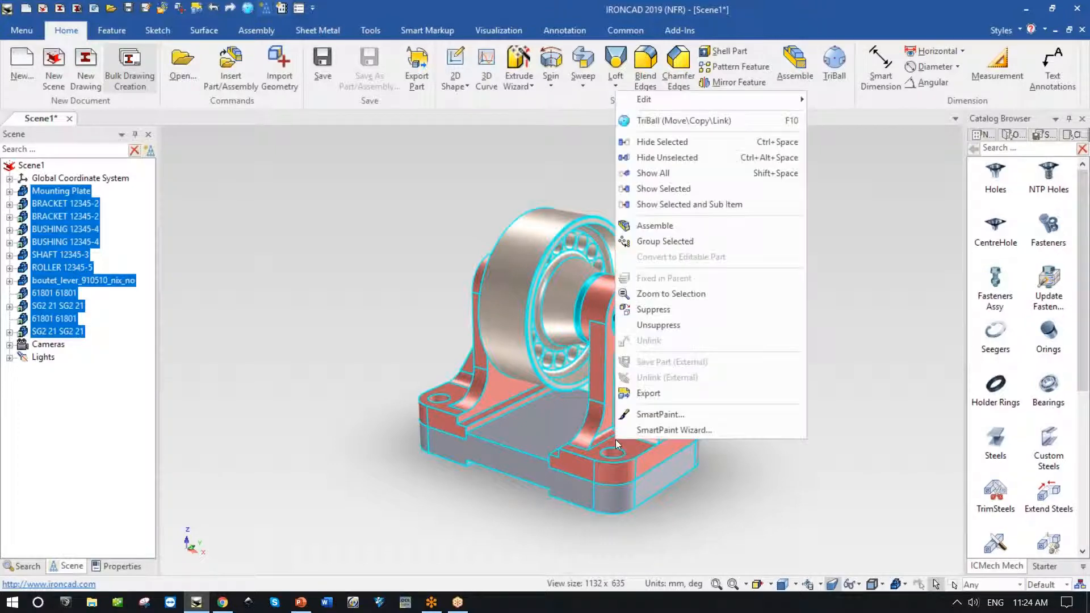
pyautogui.click(653, 226)
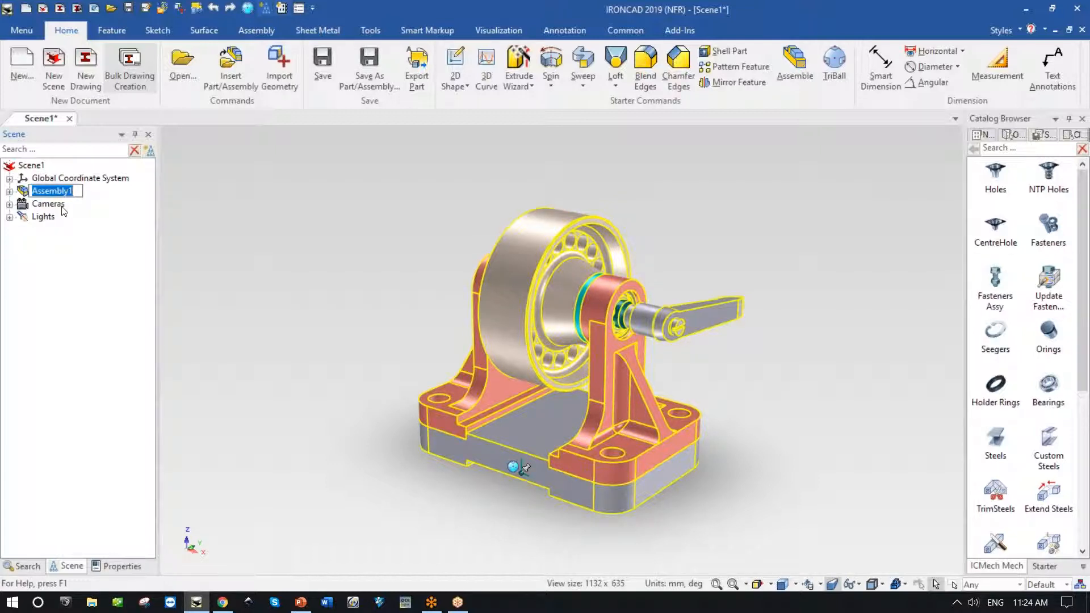
# Step: Name the new assembly Mounting Plate Assembly
pyautogui.write('Mounting Plate A')
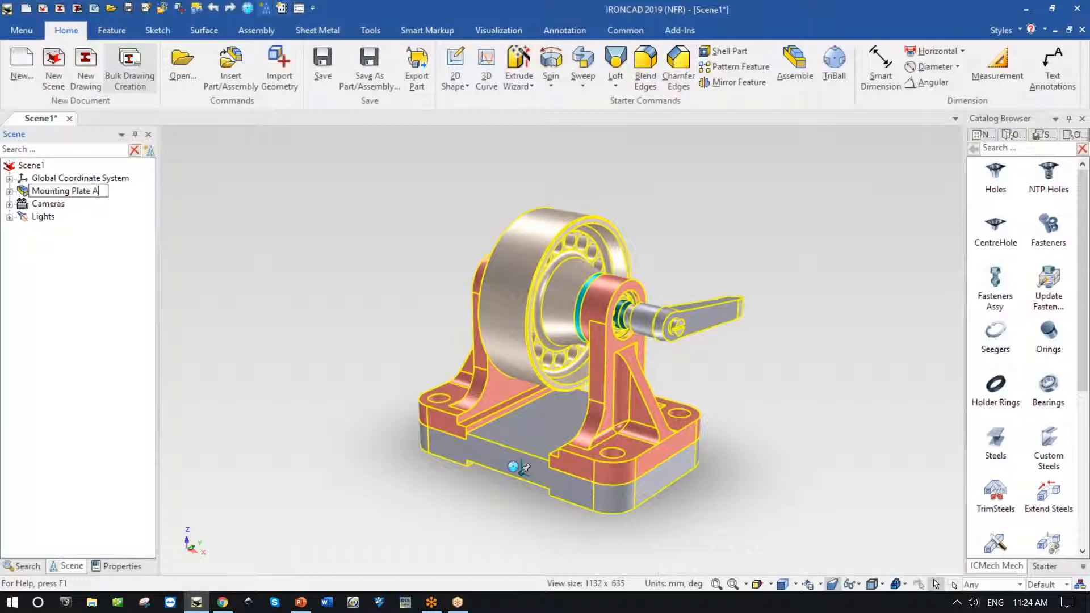
pyautogui.write('ssembly')
pyautogui.press('Return')
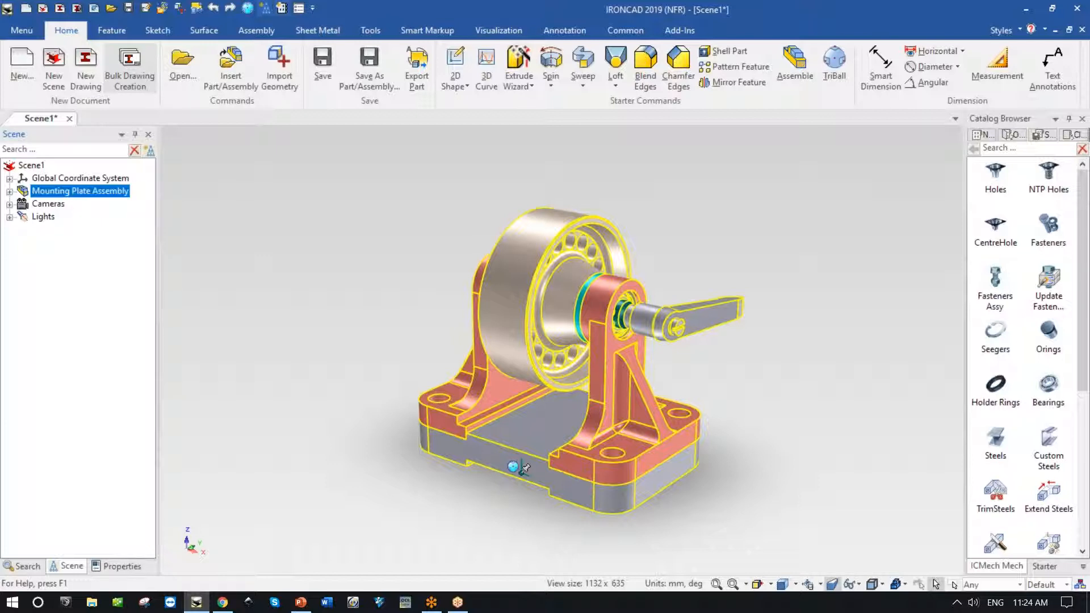
pyautogui.click(321, 239)
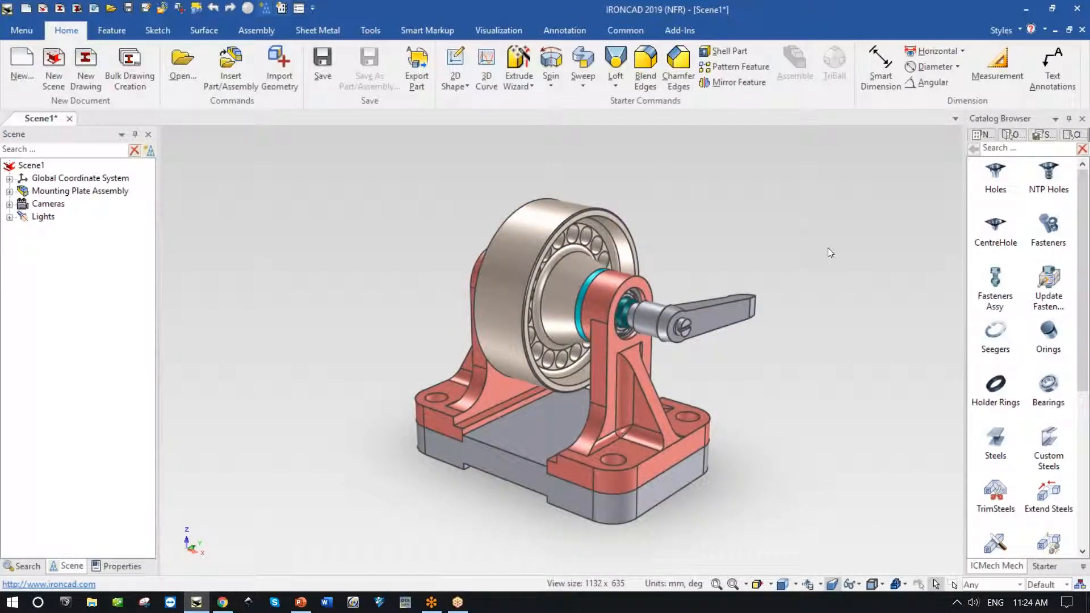
# Step: Section the Mounting Plate Assembly with an X-Z plane placed at the middle of the mounting plate
pyautogui.press('F8')
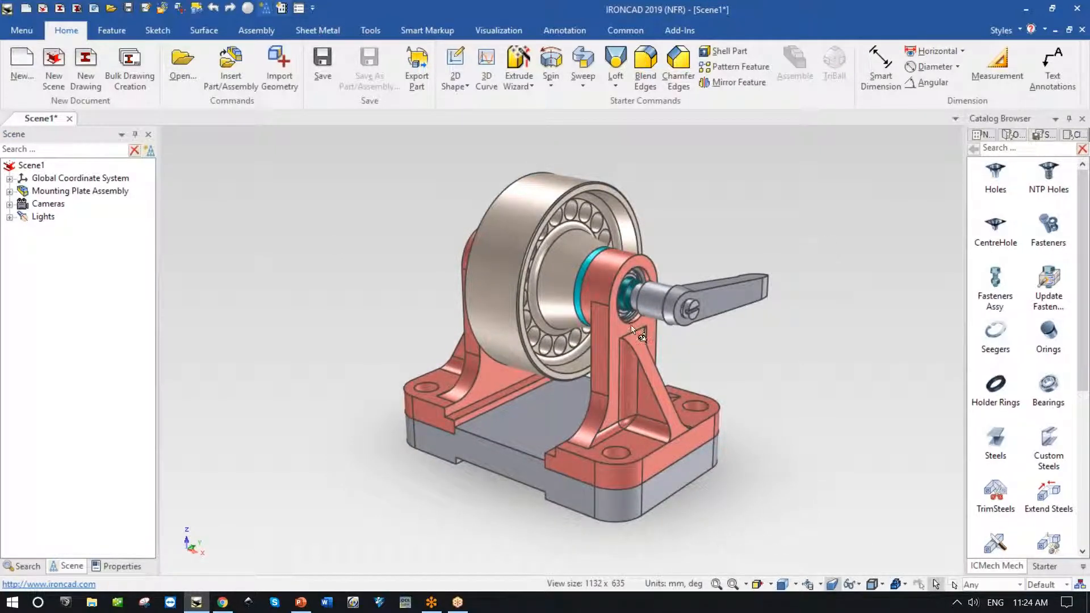
pyautogui.click(624, 336)
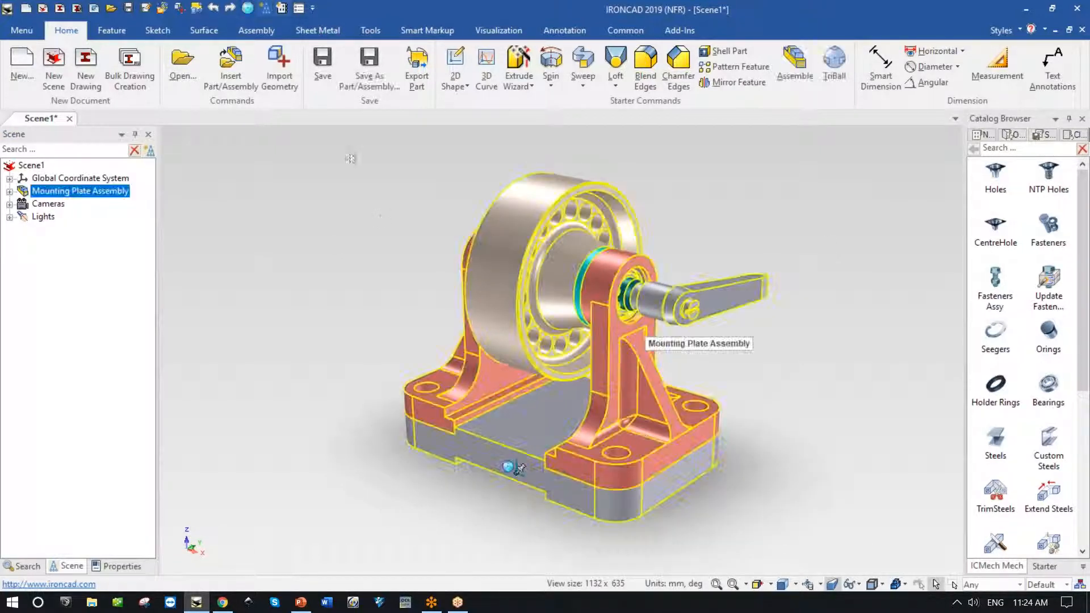
pyautogui.click(370, 31)
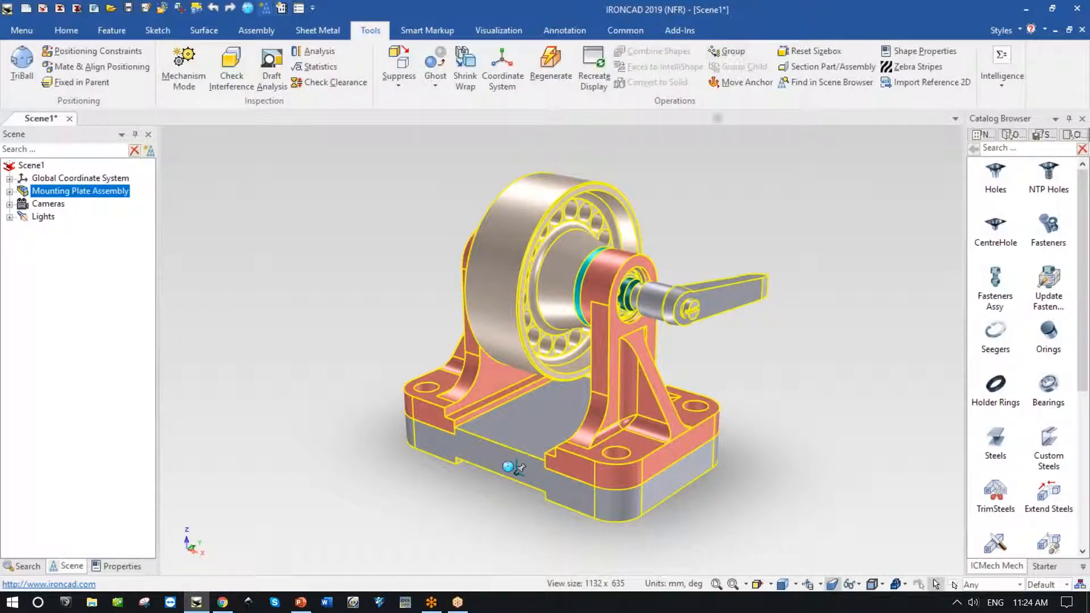
pyautogui.click(842, 67)
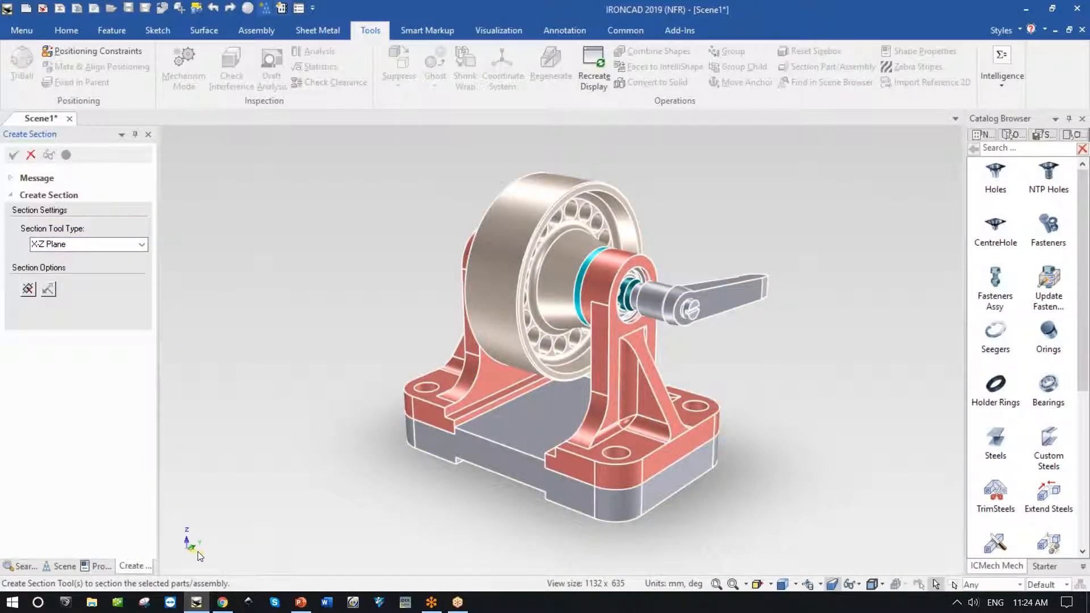
pyautogui.click(28, 290)
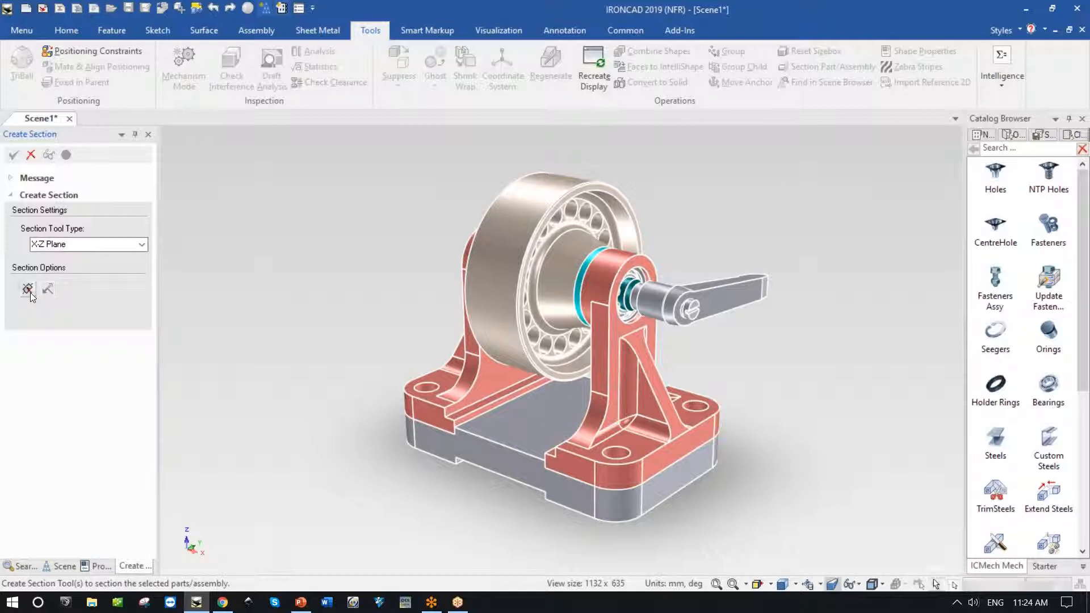
pyautogui.click(557, 411)
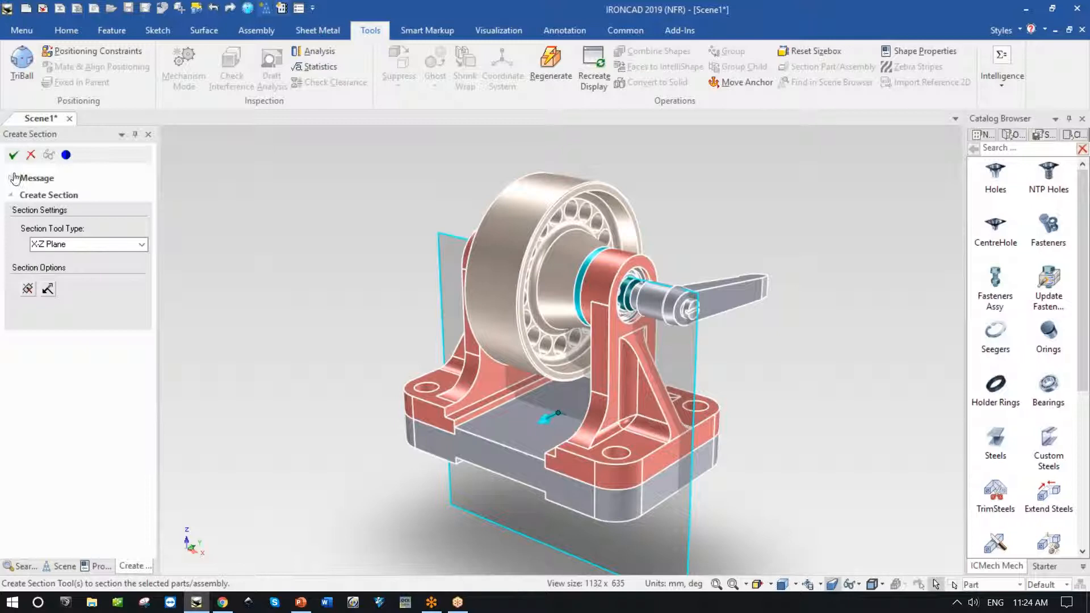
pyautogui.click(13, 155)
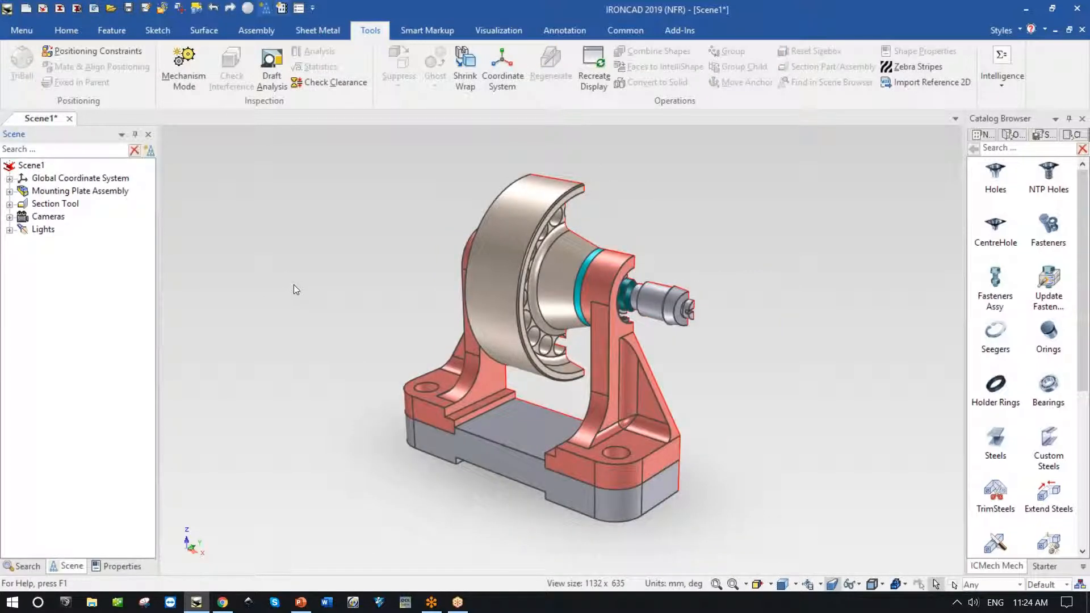
# Step: Reverse the section tool's orientation and turn on its Precise Mode
pyautogui.rightClick(60, 206)
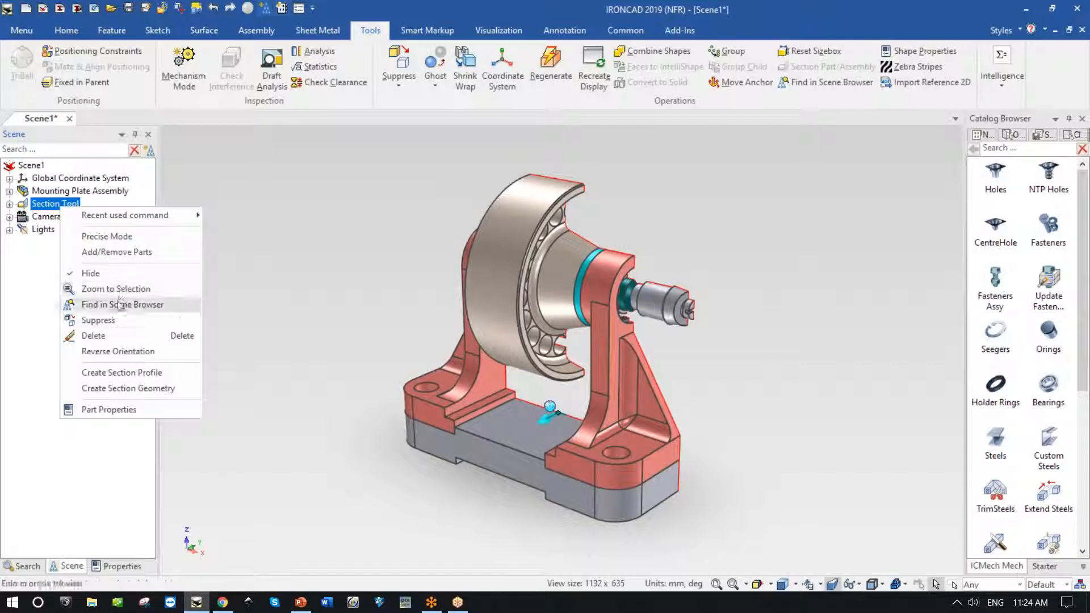
pyautogui.click(108, 351)
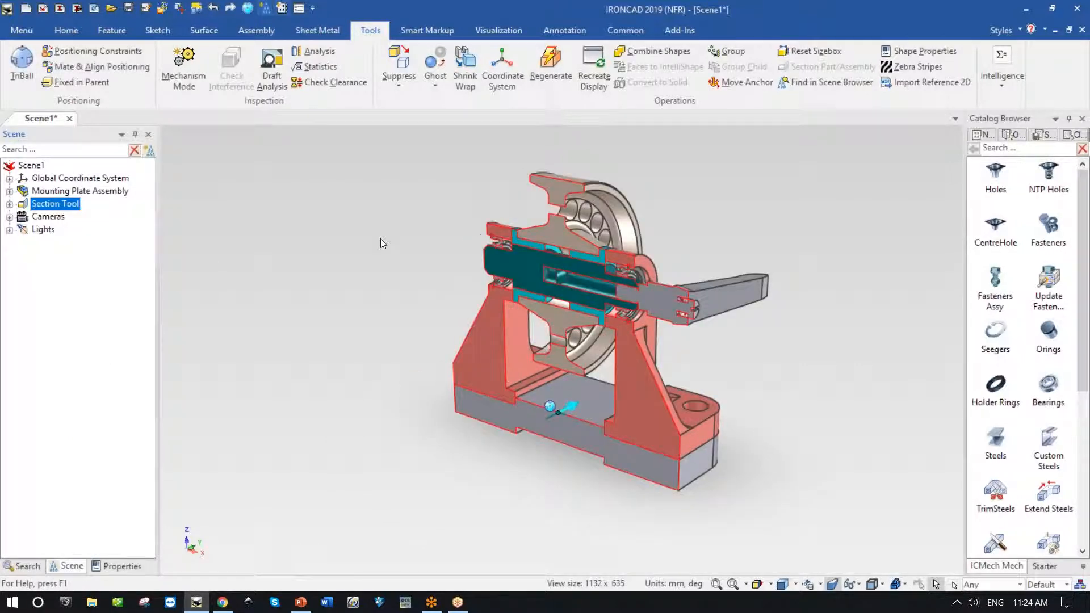
pyautogui.rightClick(50, 207)
pyautogui.click(102, 234)
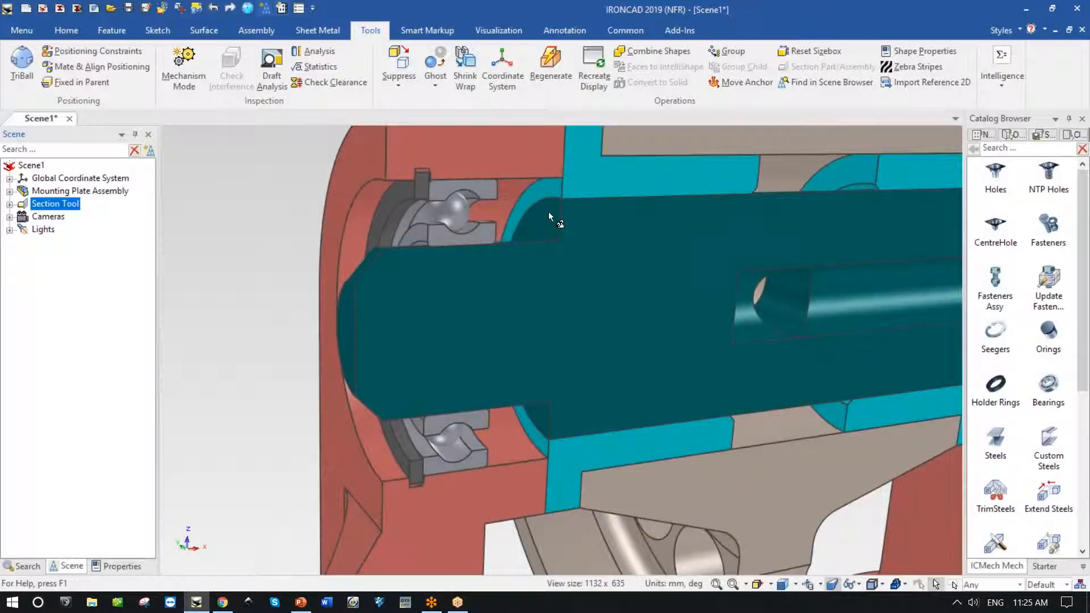
# Step: Extend the shaft's 18 mm cylinder to the bearing's inner face at the end away from the lever, making it 51 mm long
pyautogui.click(549, 213)
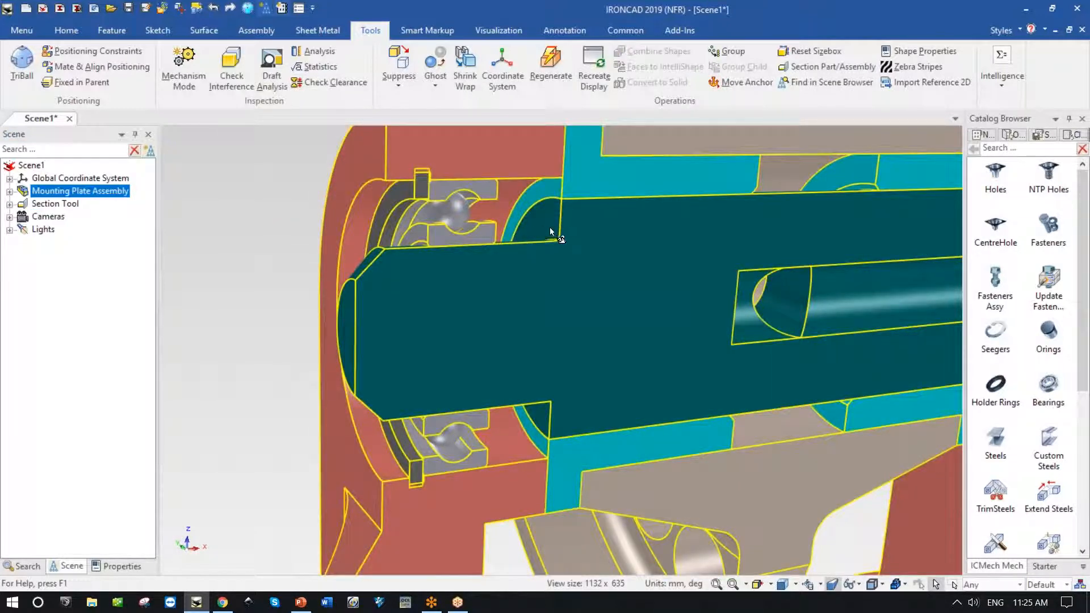
pyautogui.click(546, 317)
pyautogui.click(550, 219)
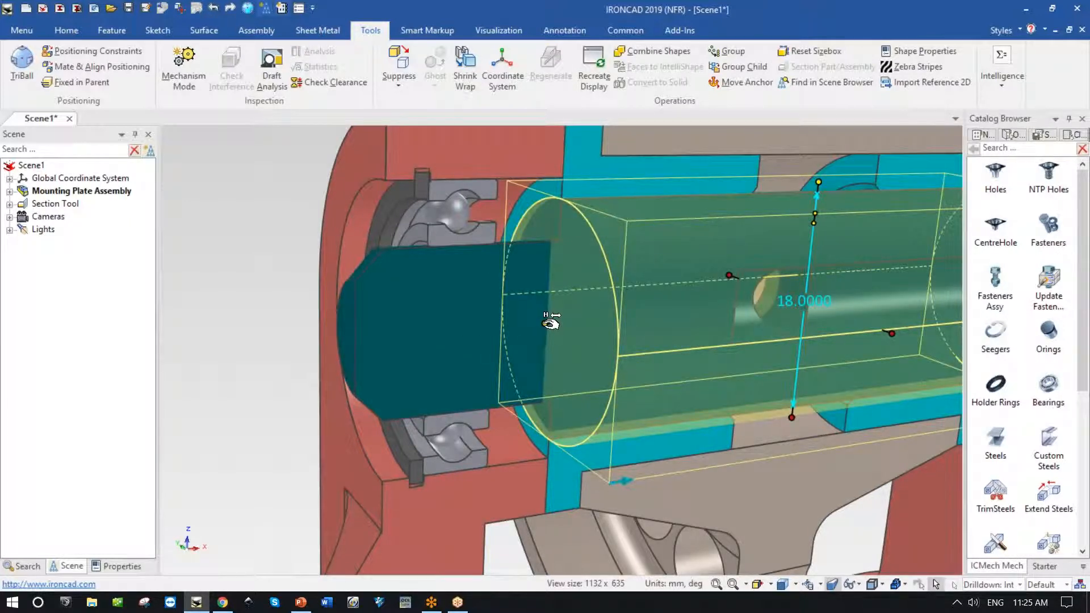
pyautogui.moveTo(550, 322); pyautogui.dragTo(482, 328)
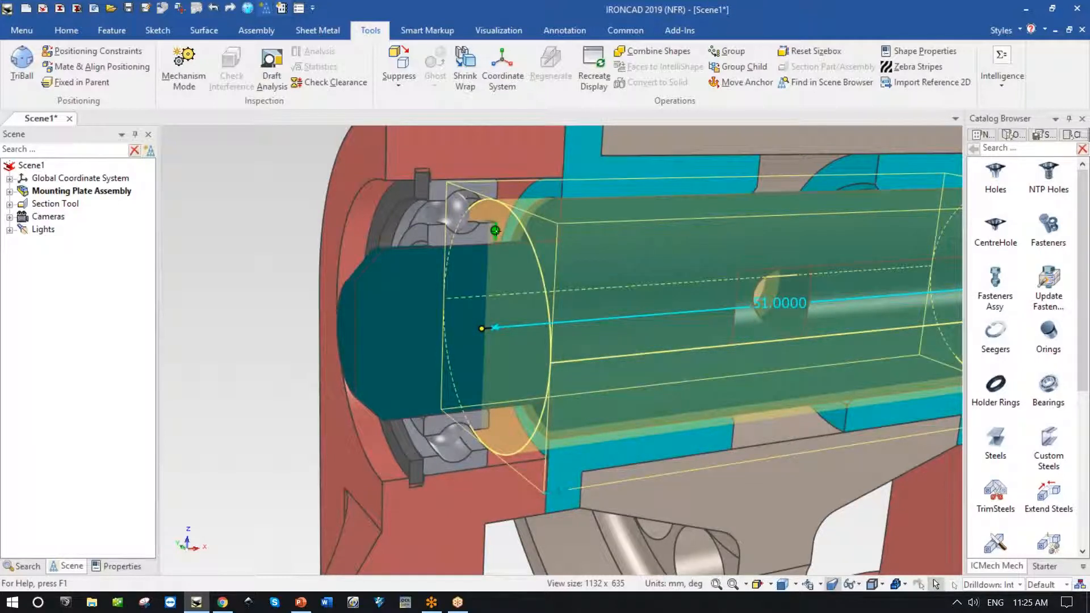
pyautogui.keyDown('shift'); pyautogui.moveTo(495, 231); pyautogui.dragTo(494, 230); pyautogui.keyUp('shift')
# Step: Extend the shaft's 18 mm cylinder to the lever-side bearing's inner face, making it about 56 mm long
pyautogui.moveTo(428, 392); pyautogui.dragTo(369, 388, button='middle')
pyautogui.moveTo(690, 339)
pyautogui.mouseDown(button='middle')
pyautogui.moveTo(594, 377)
pyautogui.moveTo(674, 336)
pyautogui.moveTo(723, 372)
pyautogui.moveTo(687, 346)
pyautogui.mouseUp(button='middle')
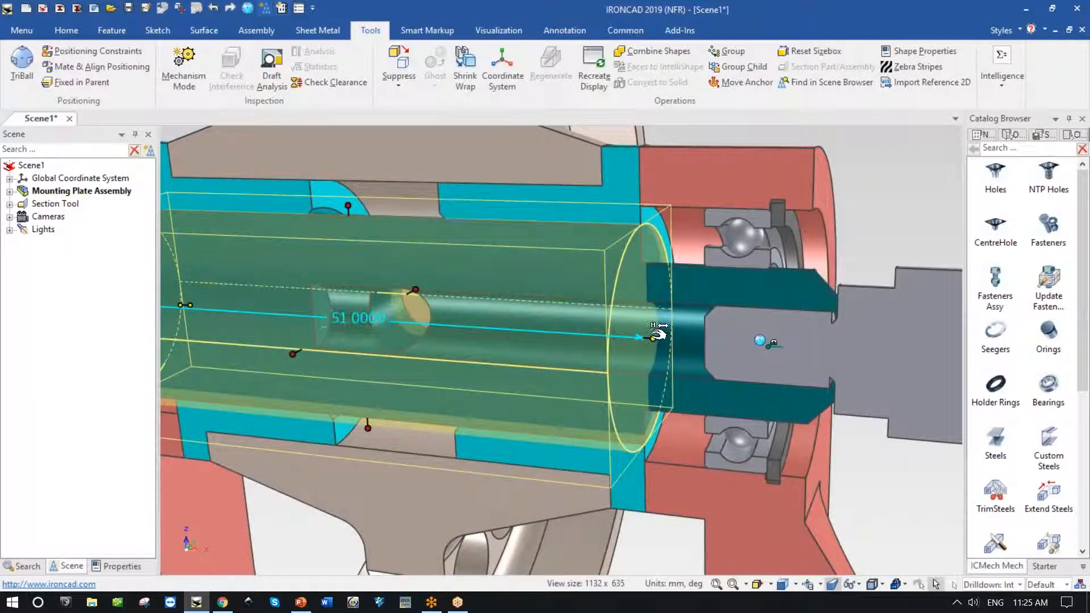
pyautogui.moveTo(659, 337); pyautogui.dragTo(714, 343)
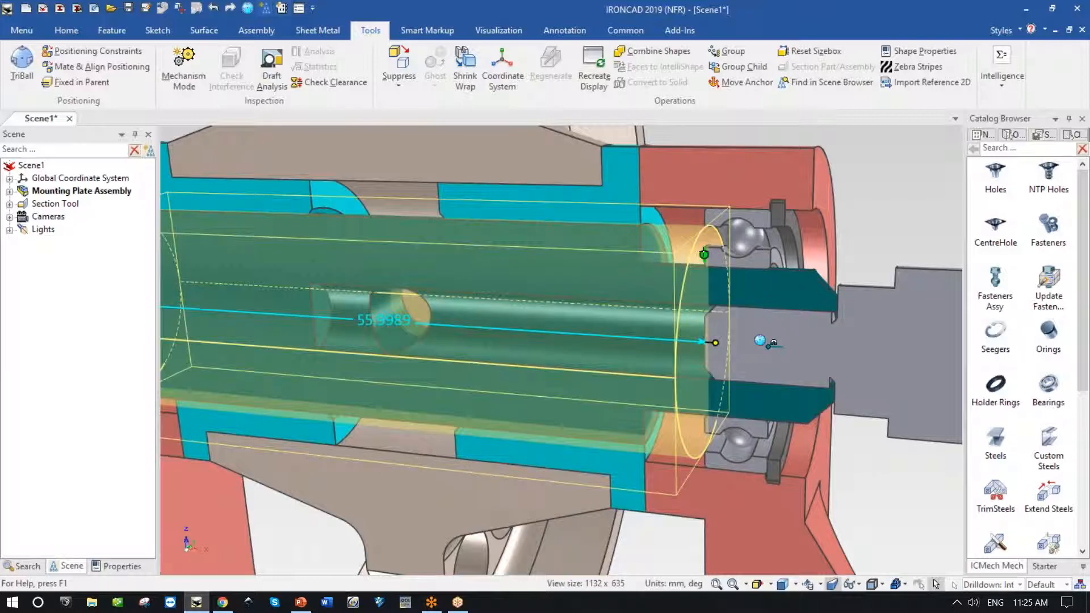
pyautogui.moveTo(704, 255); pyautogui.dragTo(703, 255)
pyautogui.scroll(-4, 868, 477)
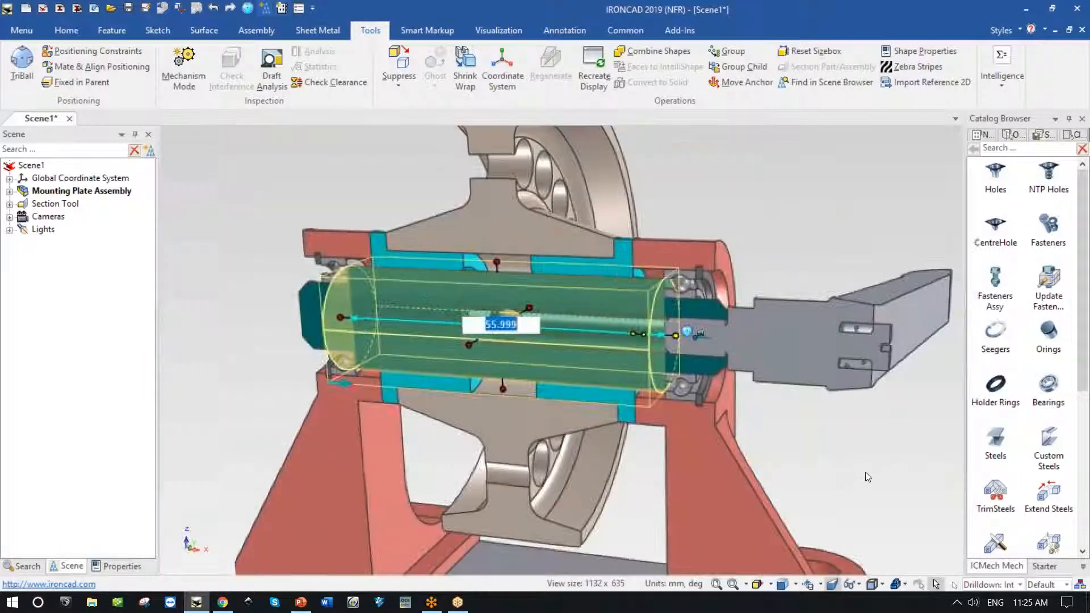
pyautogui.click(867, 476)
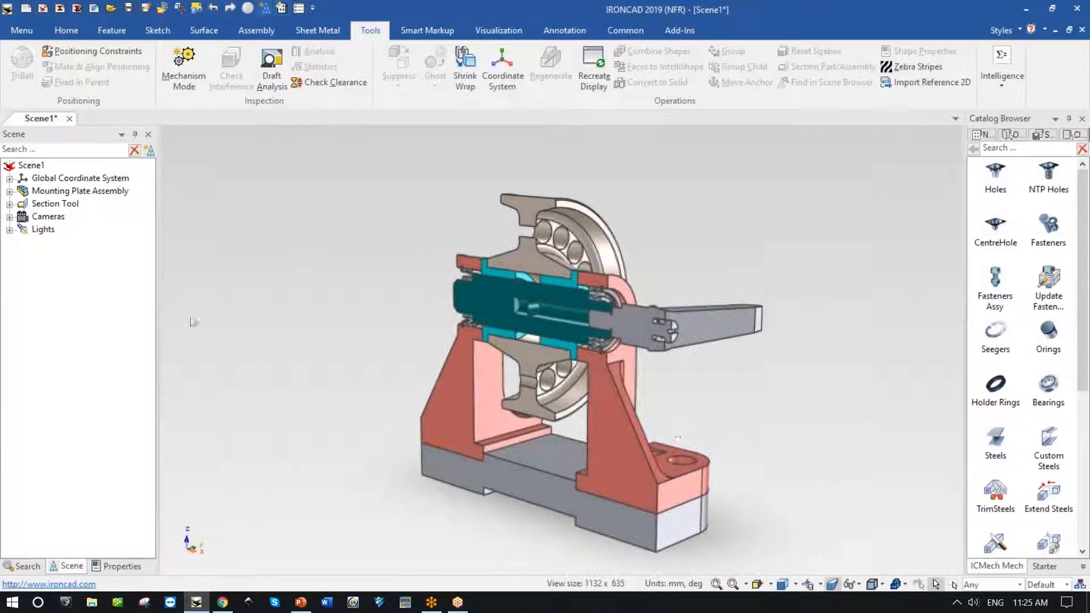
# Step: Suppress the section tool to show the complete assembly
pyautogui.rightClick(59, 209)
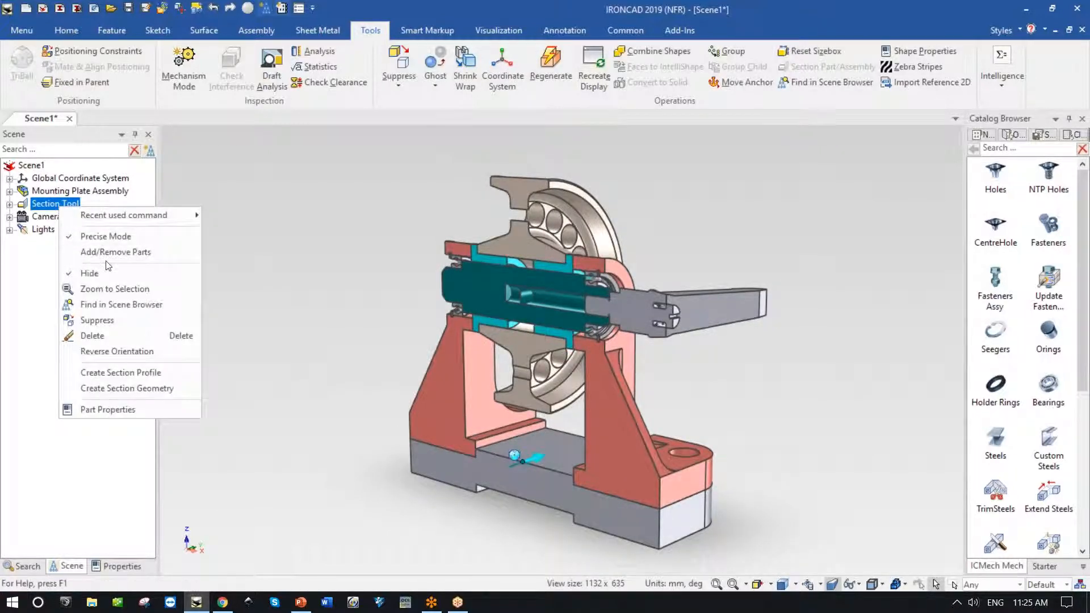
pyautogui.click(106, 322)
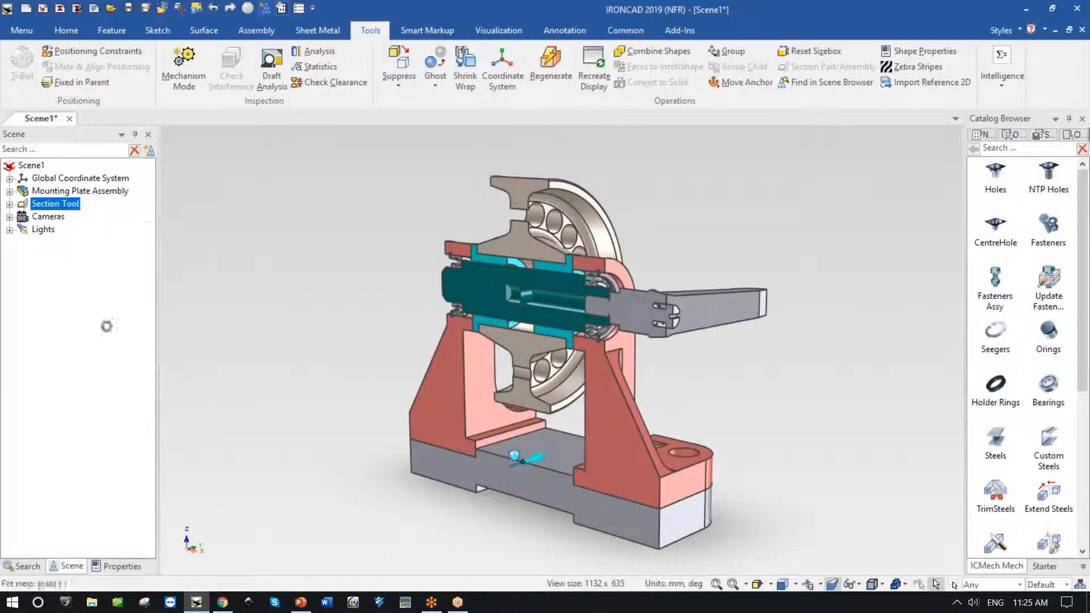
pyautogui.scroll(-3, 546, 352)
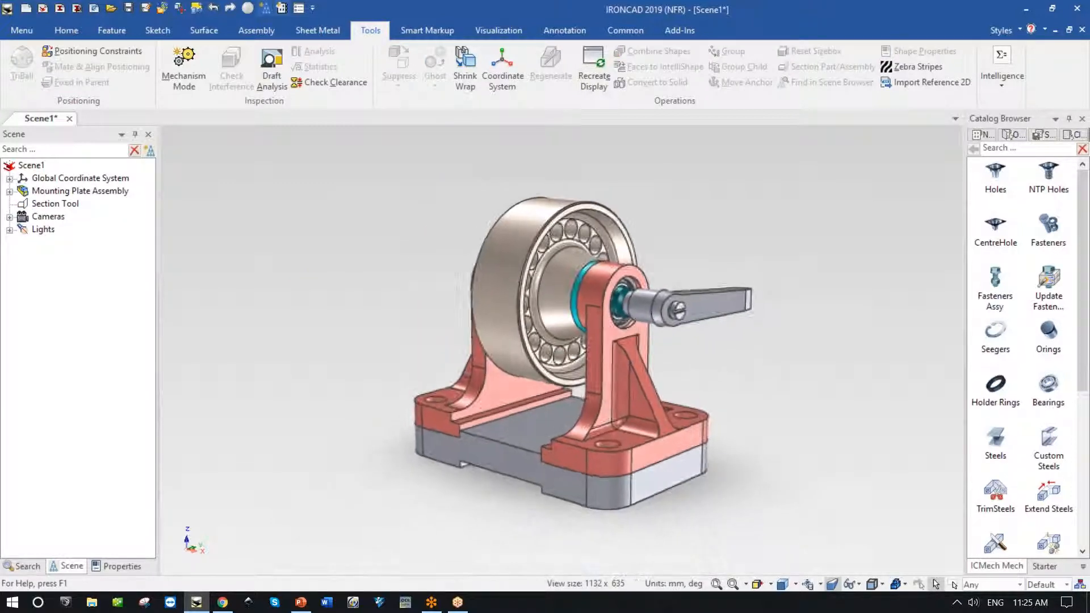
pyautogui.scroll(-1, 470, 203)
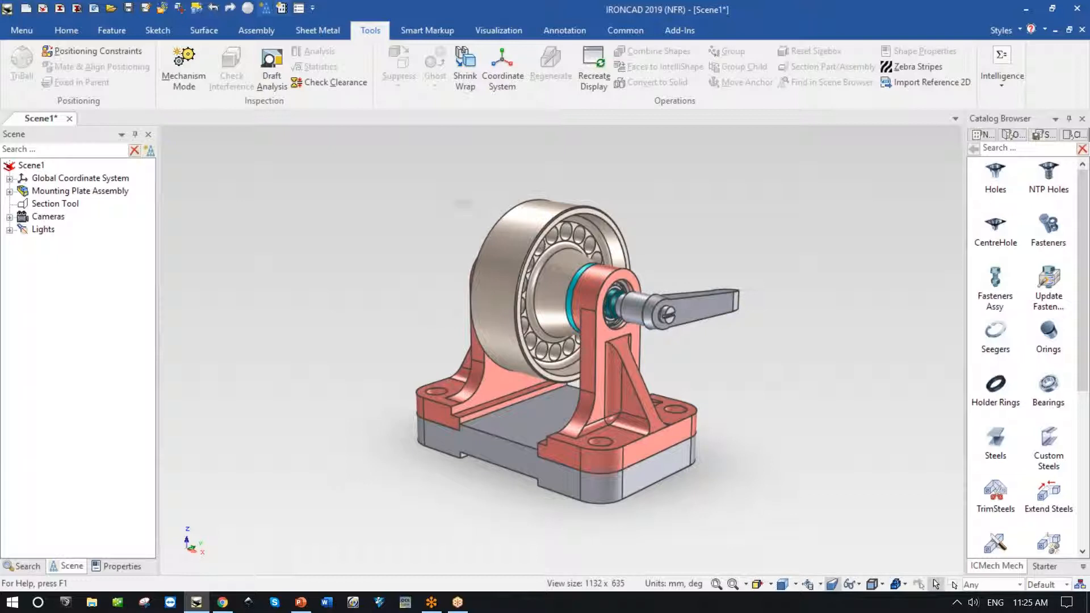
# Step: Add a spin animation to the roller around its height axis, with a spin value of 360*5 degrees and a motion time of 20 seconds
pyautogui.click(535, 218)
pyautogui.click(523, 237)
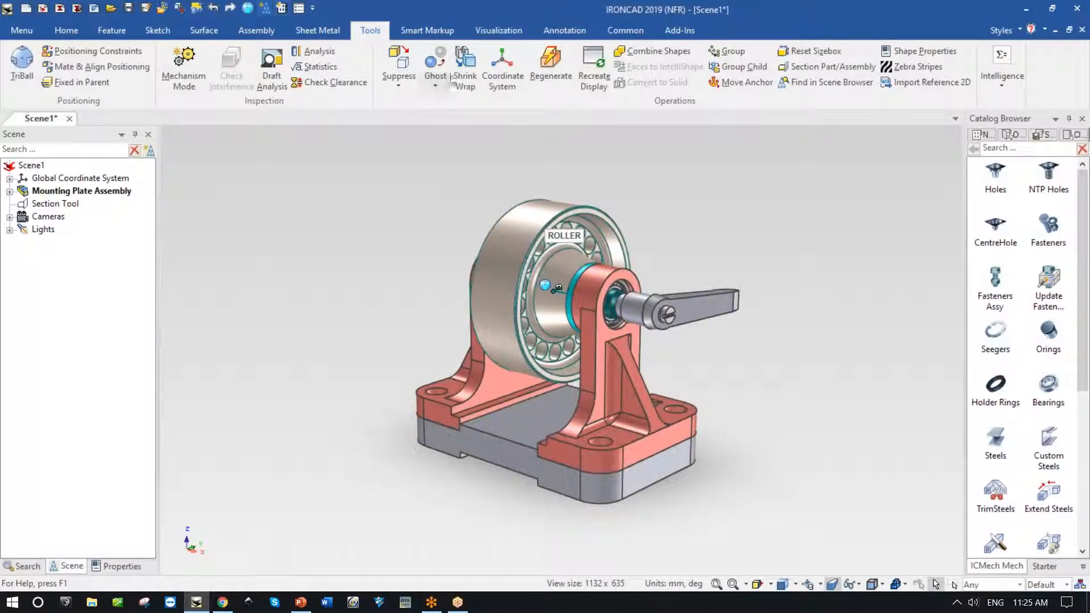
pyautogui.click(494, 32)
pyautogui.click(624, 51)
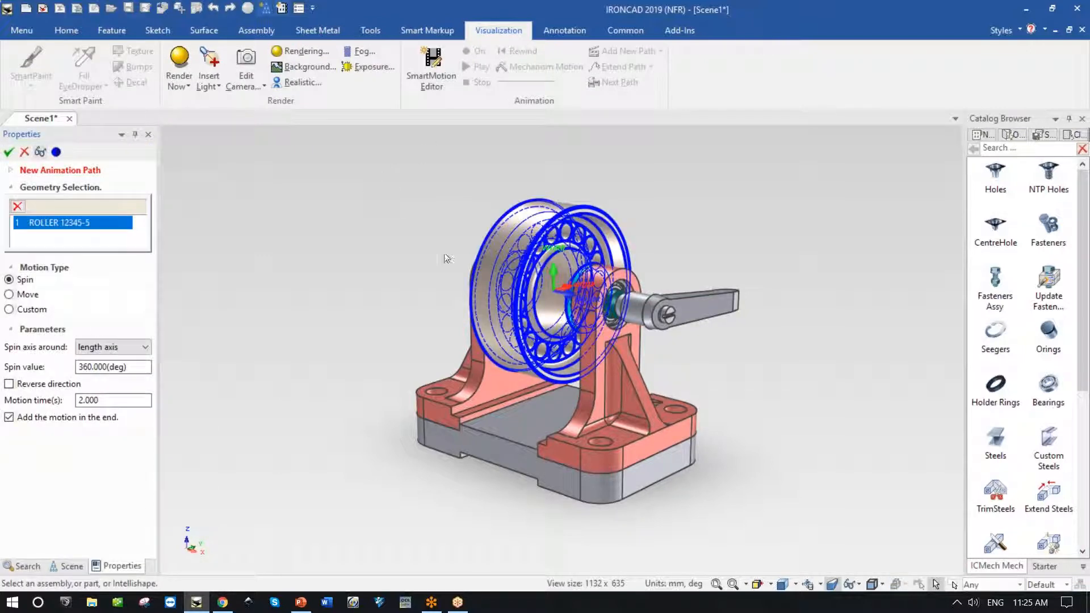
pyautogui.click(149, 349)
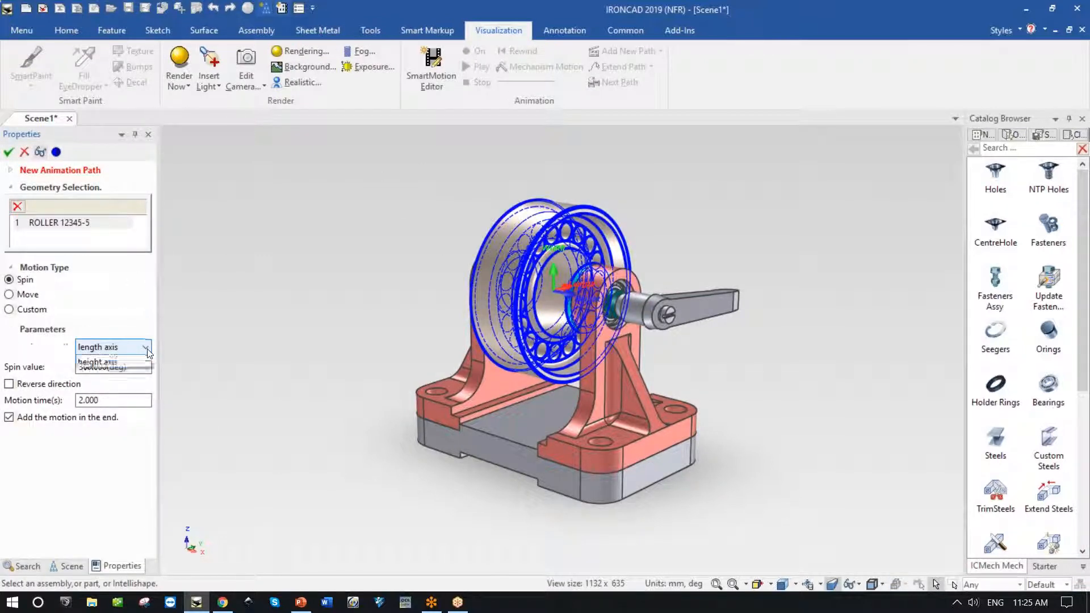
pyautogui.click(124, 382)
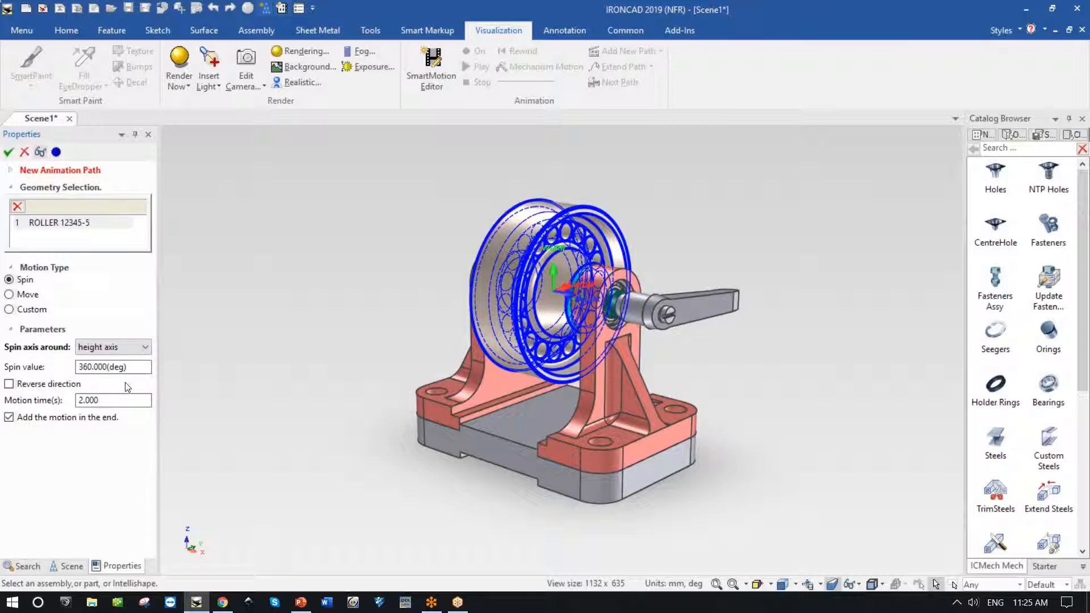
pyautogui.doubleClick(150, 367)
pyautogui.write('360*5')
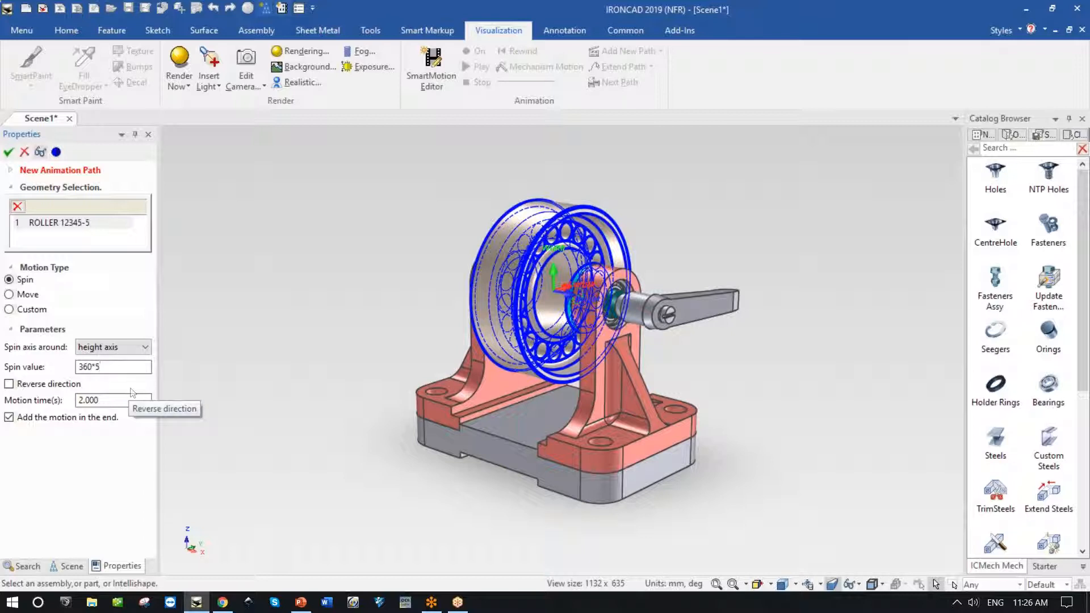
pyautogui.press('Tab')
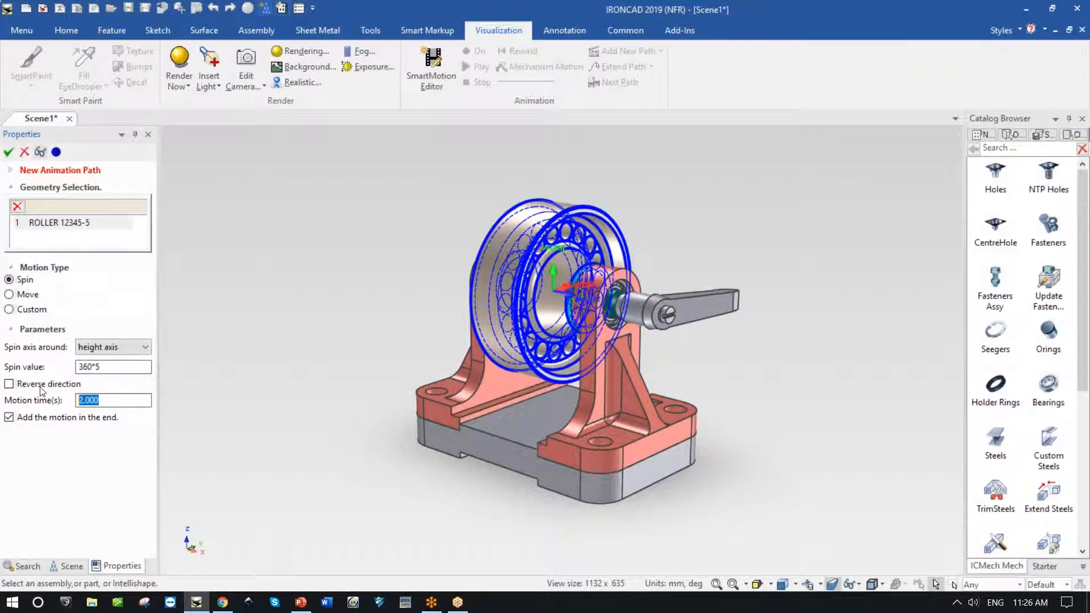
pyautogui.write('20')
pyautogui.click(9, 152)
# Step: Add a spin animation to the clamping lever around its width axis, with 1800 degrees over 20 seconds
pyautogui.scroll(5, 743, 352)
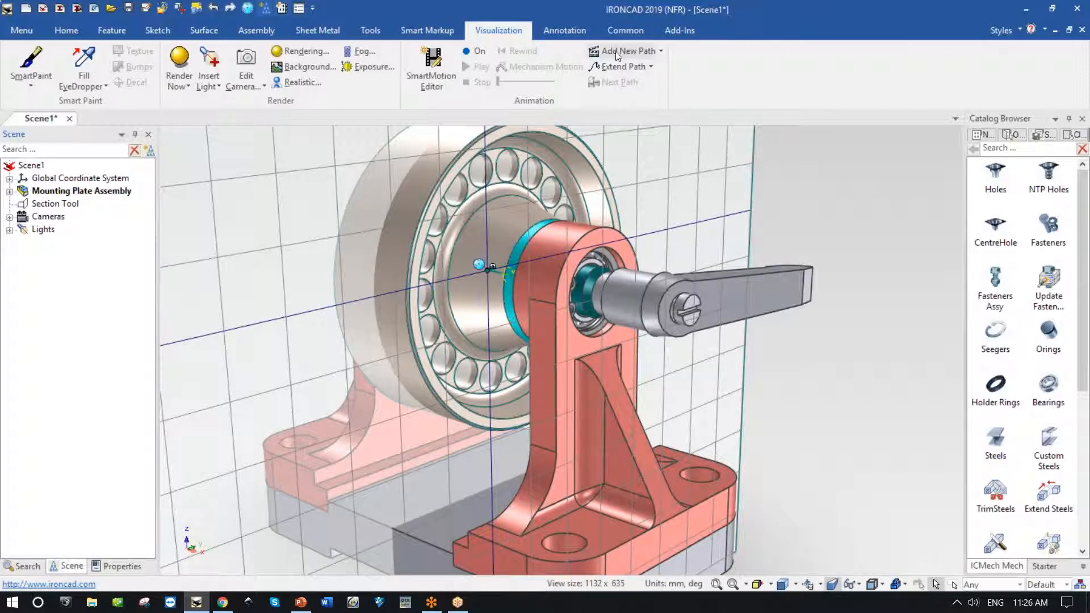
pyautogui.click(613, 53)
pyautogui.click(639, 285)
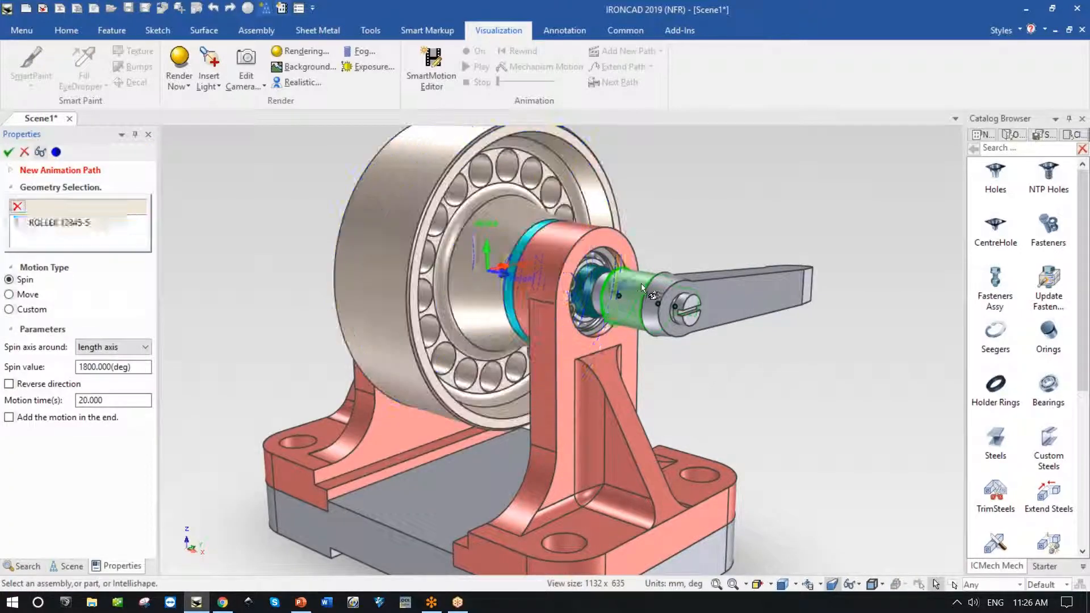
pyautogui.click(117, 346)
pyautogui.click(108, 373)
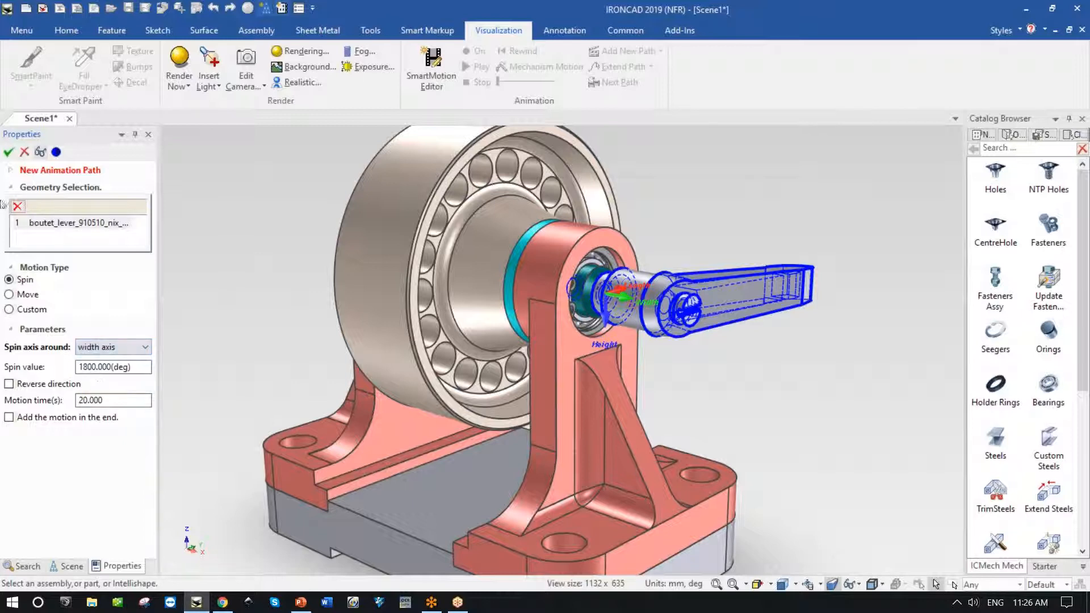
pyautogui.click(9, 153)
# Step: Add a spin animation to the lever-side bearing around its height axis, with 1800 degrees over 20 seconds
pyautogui.scroll(5, 584, 333)
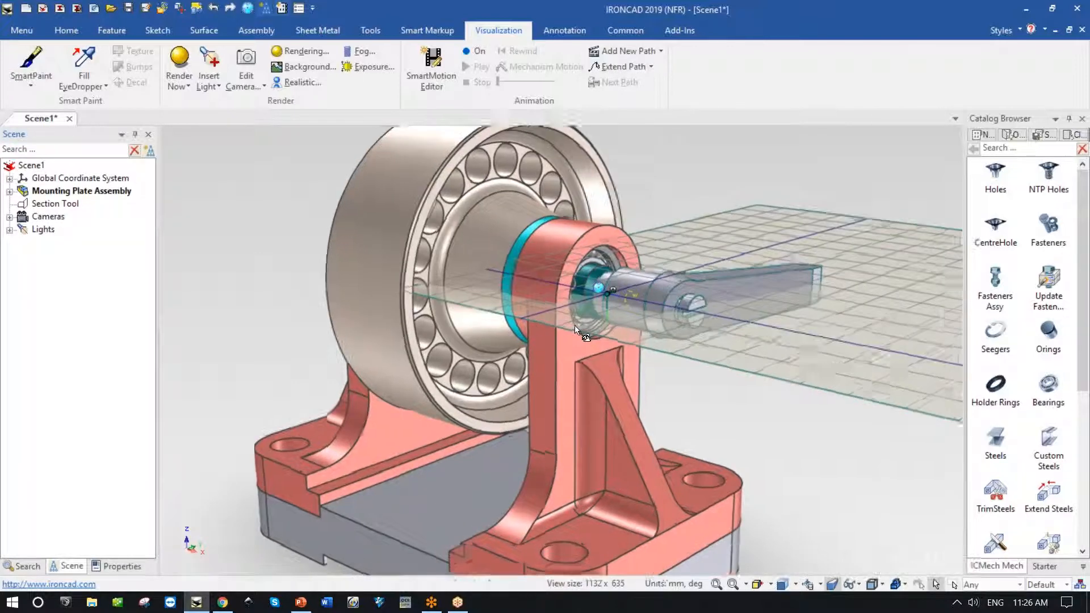
pyautogui.click(642, 248)
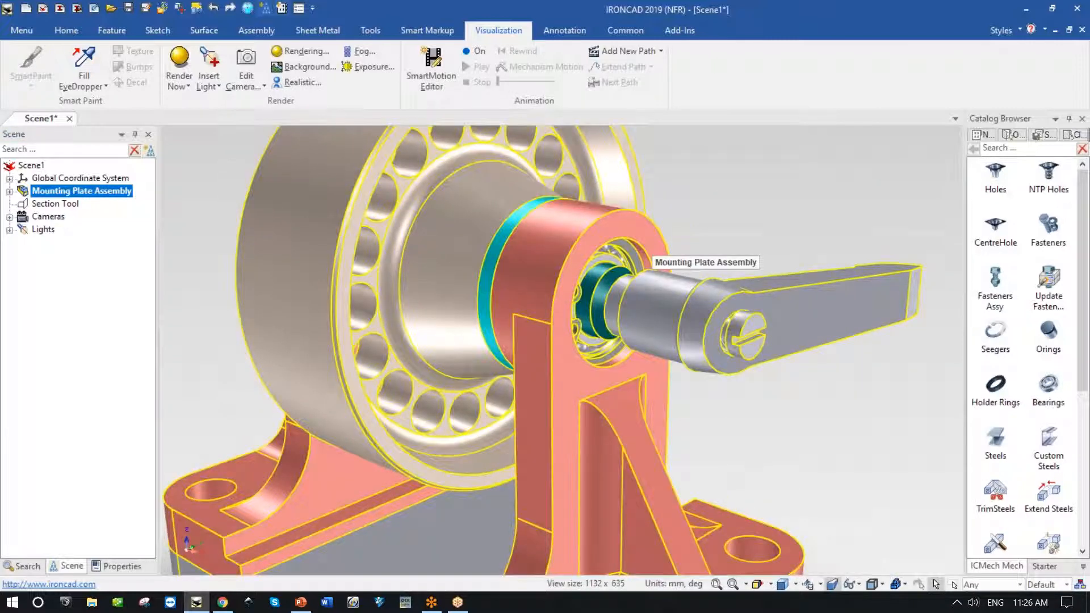
pyautogui.click(628, 254)
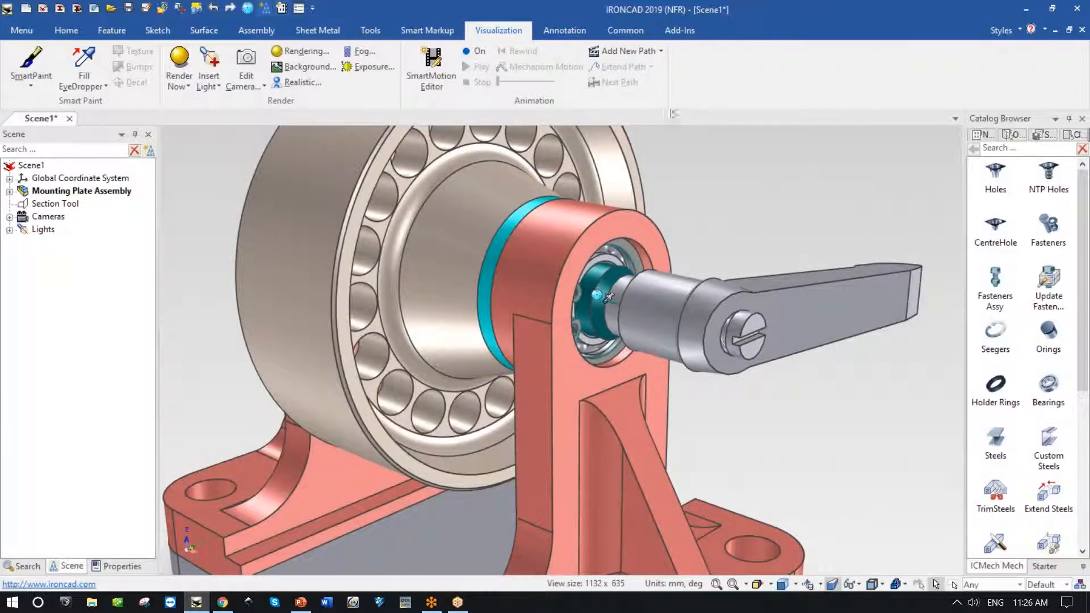
pyautogui.click(617, 50)
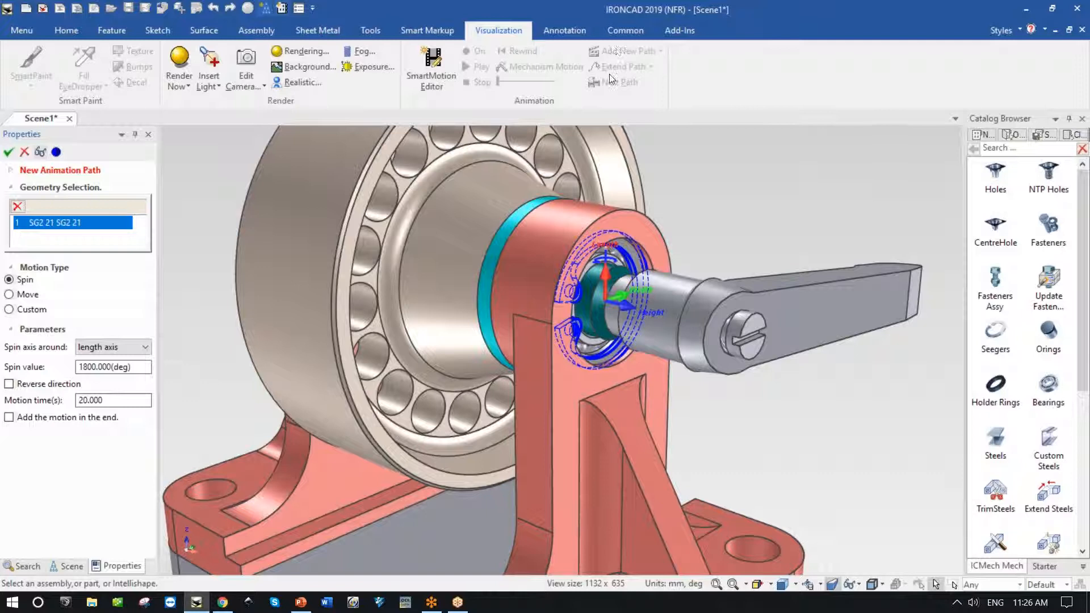
pyautogui.click(108, 346)
pyautogui.click(99, 383)
pyautogui.click(8, 152)
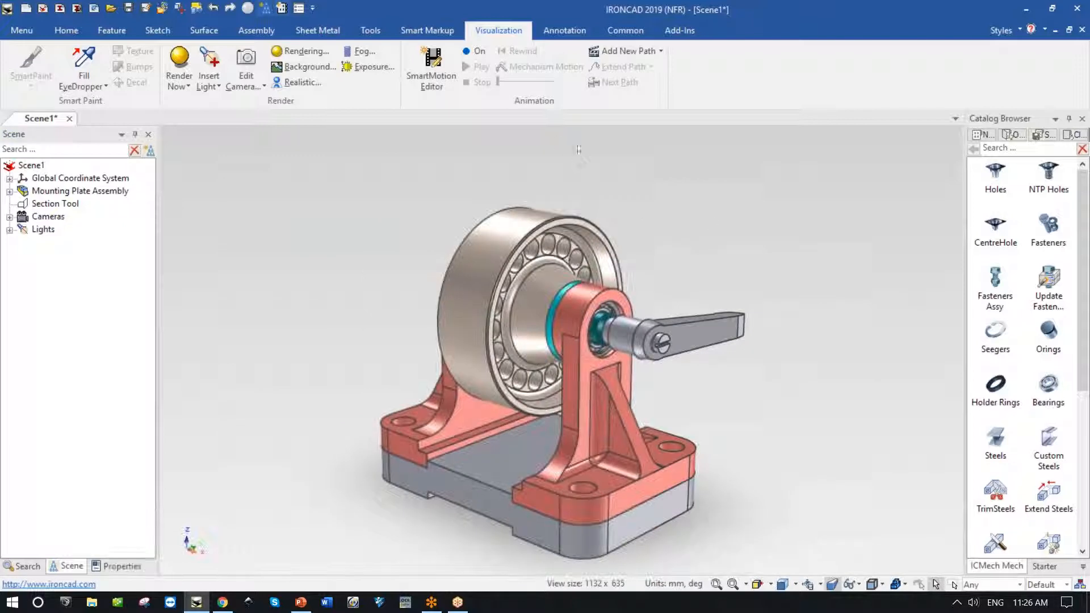
# Step: Turn on animation mode and play the spin motions of the roller, lever and bearing
pyautogui.click(466, 52)
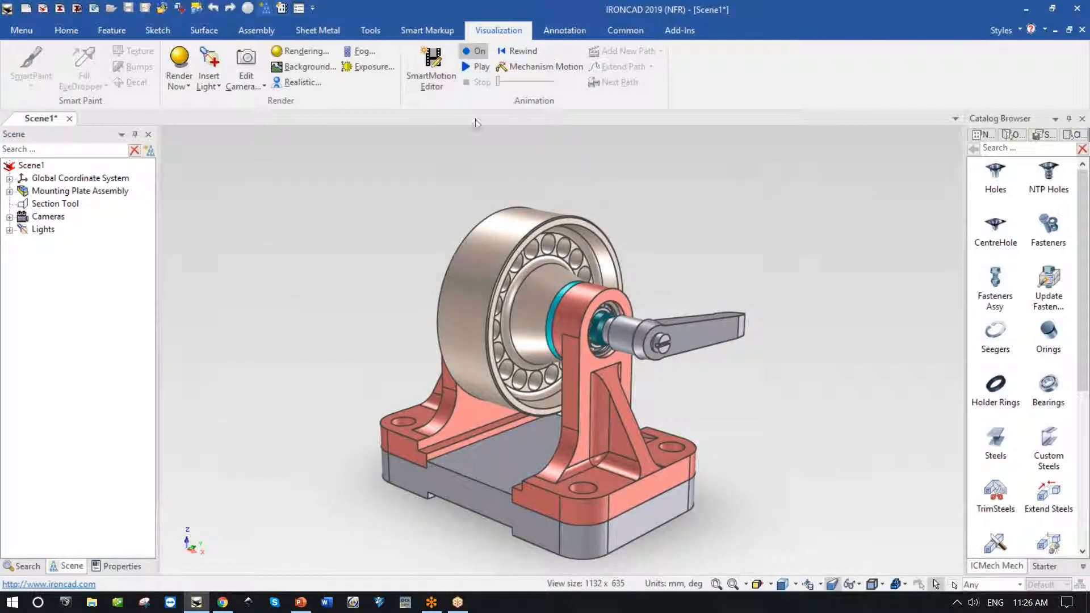
pyautogui.click(475, 67)
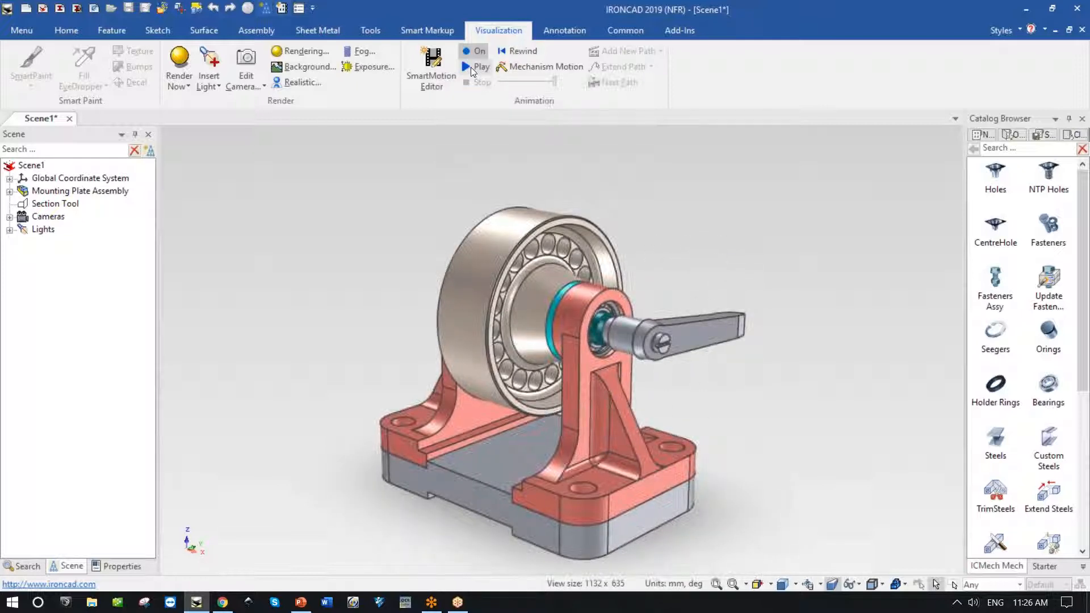
pyautogui.moveTo(675, 295); pyautogui.dragTo(520, 363, button='middle')
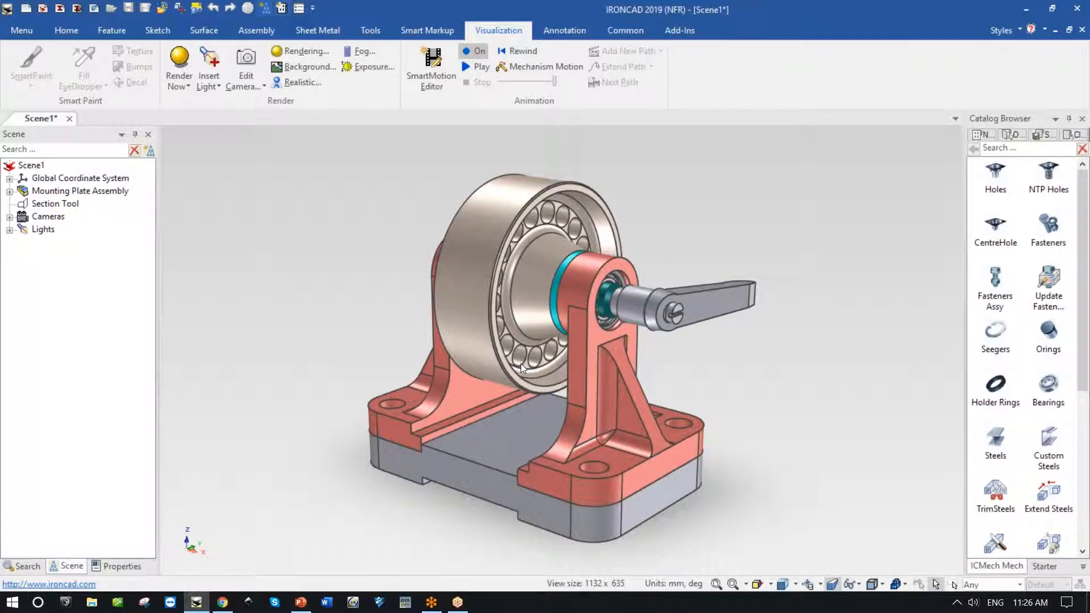
# Step: Open the IronCAD USA catalog and turn off animation mode so that catalog parts can be placed
pyautogui.click(1082, 566)
pyautogui.click(994, 409)
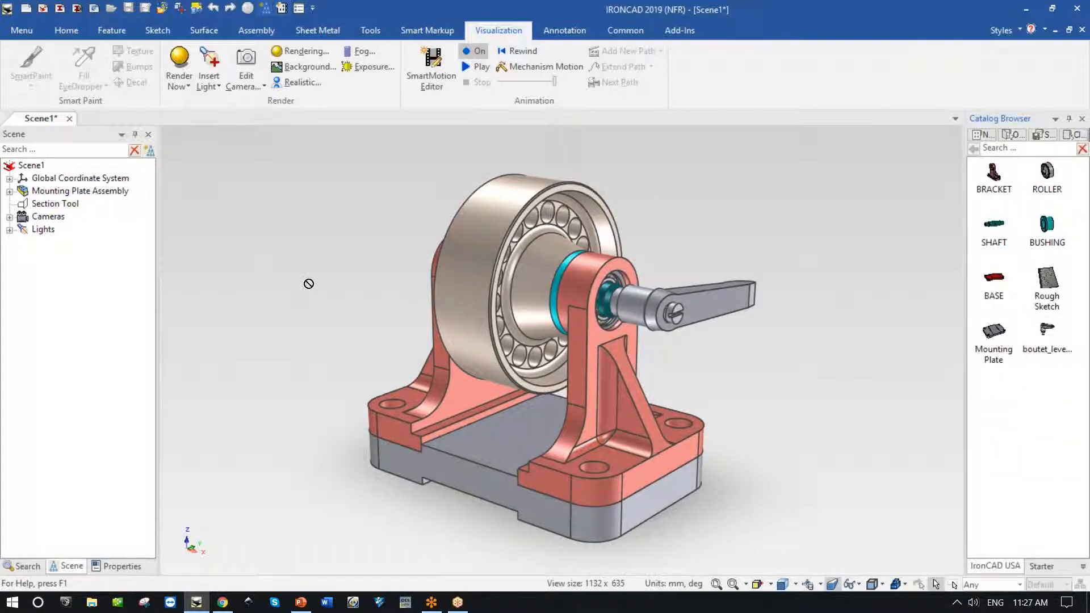
pyautogui.click(1048, 287)
pyautogui.scroll(-2, 881, 303)
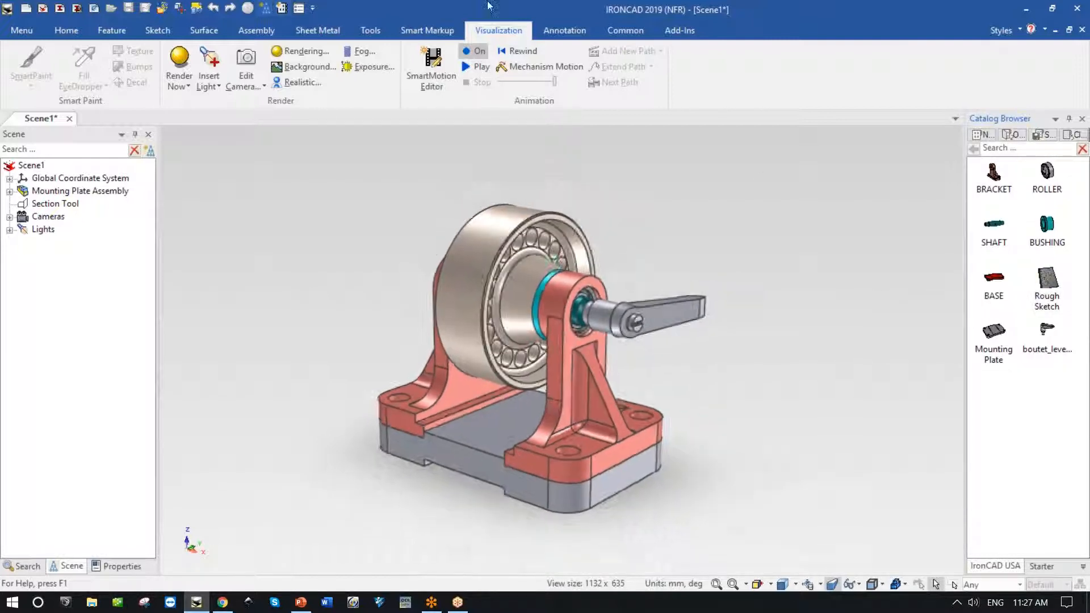
pyautogui.click(482, 52)
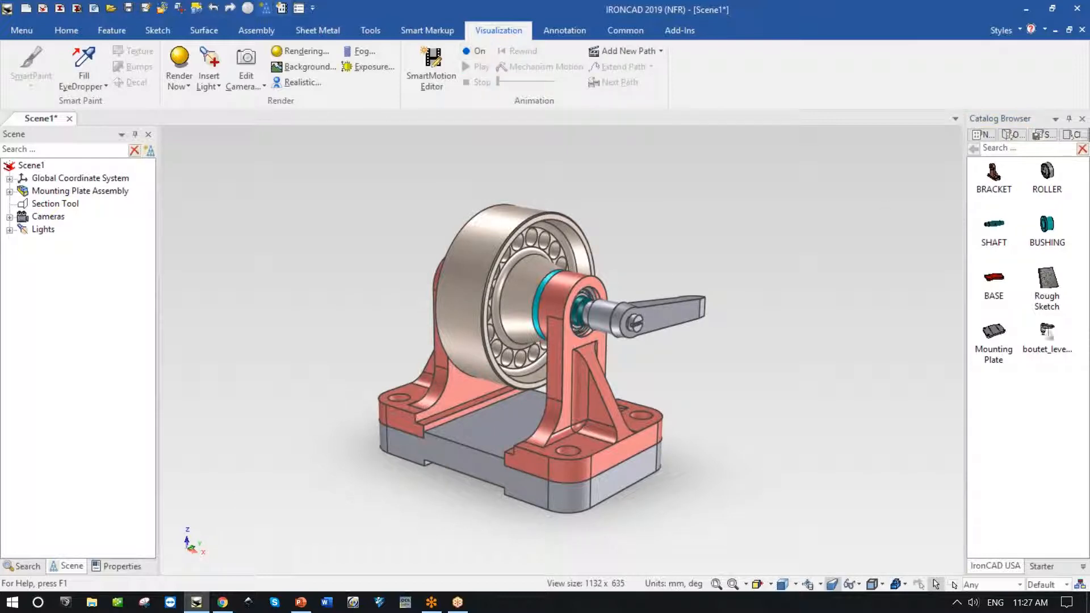
# Step: Place the Rough Sketch from the catalog beside the assembly, check its thread specification, and delete it from the scene
pyautogui.moveTo(1047, 278)
pyautogui.mouseDown()
pyautogui.moveTo(1044, 290)
pyautogui.moveTo(851, 334)
pyautogui.moveTo(815, 325)
pyautogui.moveTo(820, 332)
pyautogui.mouseUp()
pyautogui.moveTo(857, 453)
pyautogui.mouseDown(button='middle')
pyautogui.moveTo(868, 402)
pyautogui.moveTo(847, 290)
pyautogui.mouseUp(button='middle')
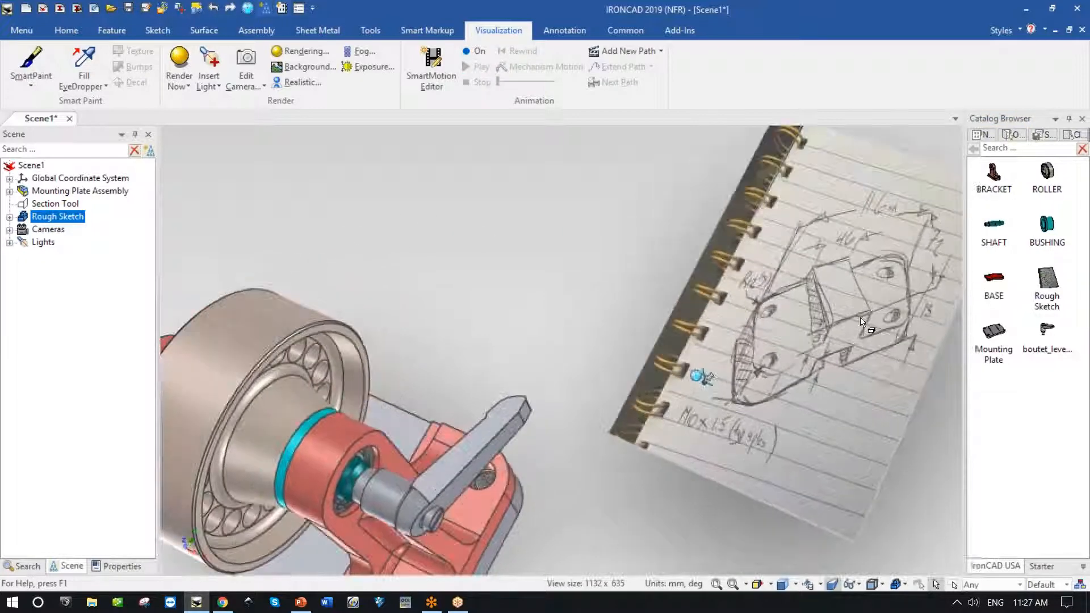
pyautogui.click(859, 293)
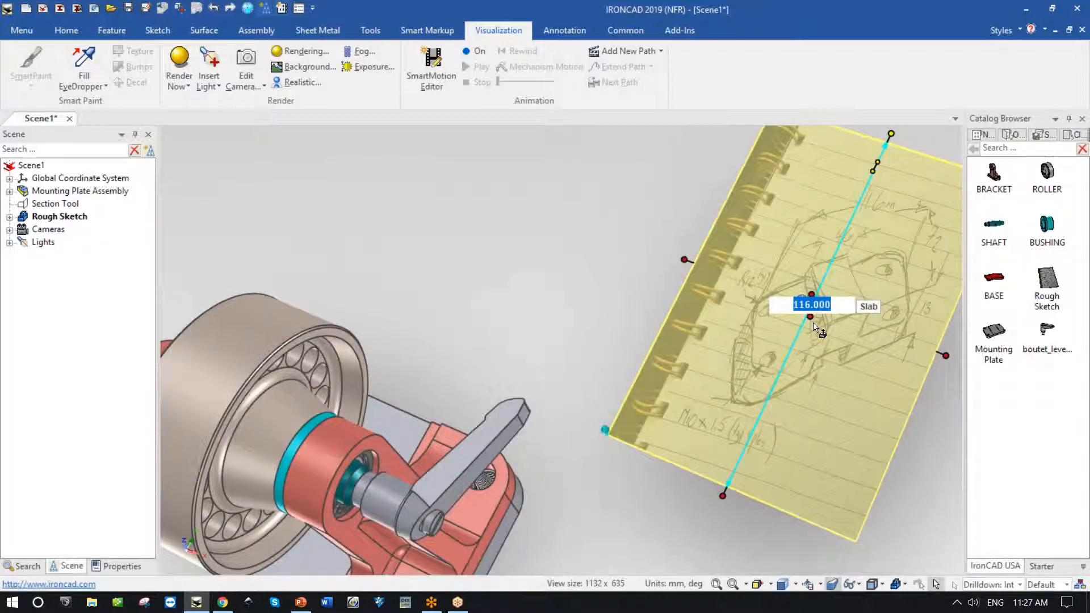
pyautogui.press('Delete')
pyautogui.keyDown('shift'); pyautogui.moveTo(596, 428); pyautogui.dragTo(711, 349, button='middle'); pyautogui.keyUp('shift')
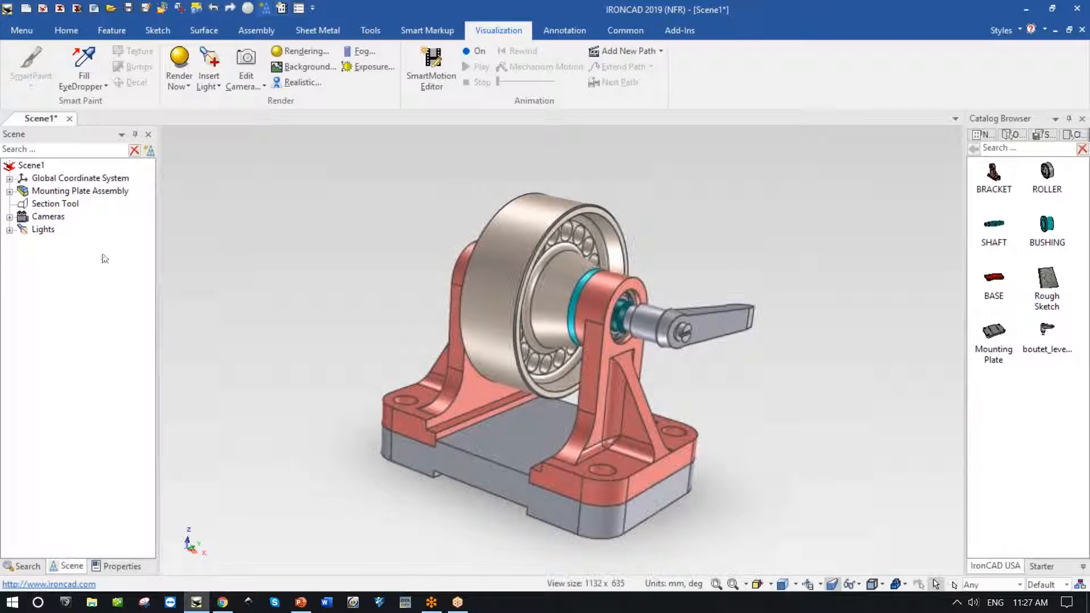
pyautogui.moveTo(759, 436); pyautogui.dragTo(758, 437, button='middle')
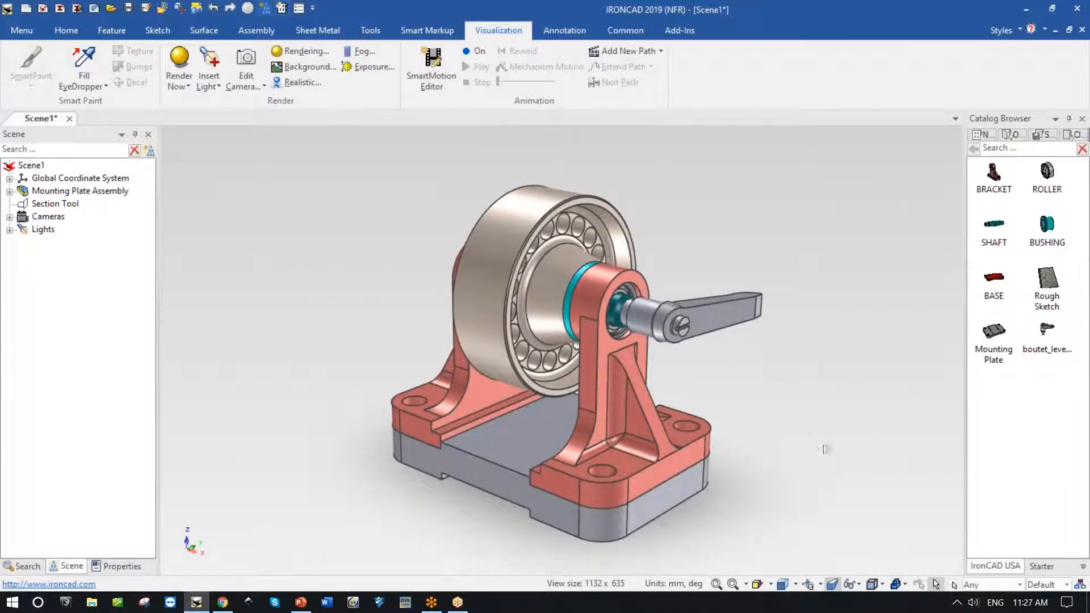
# Step: Place a Fastener from the Tools catalog on the lever-side bracket's front mounting hole as a metric screw with a cylindrical socket-style head
pyautogui.click(1083, 567)
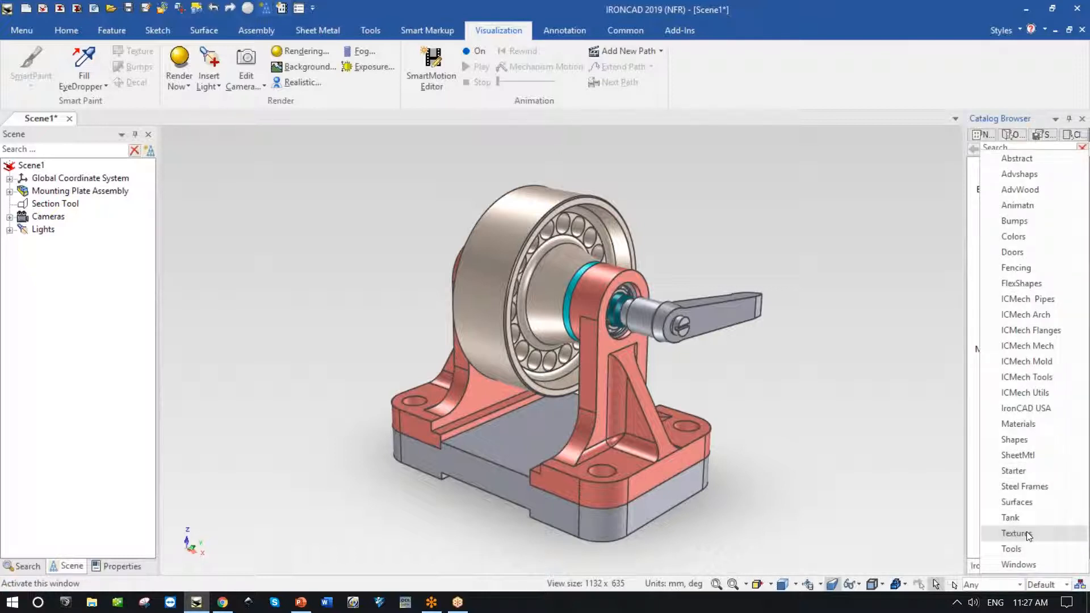
pyautogui.click(1016, 548)
pyautogui.moveTo(1048, 281); pyautogui.dragTo(602, 468)
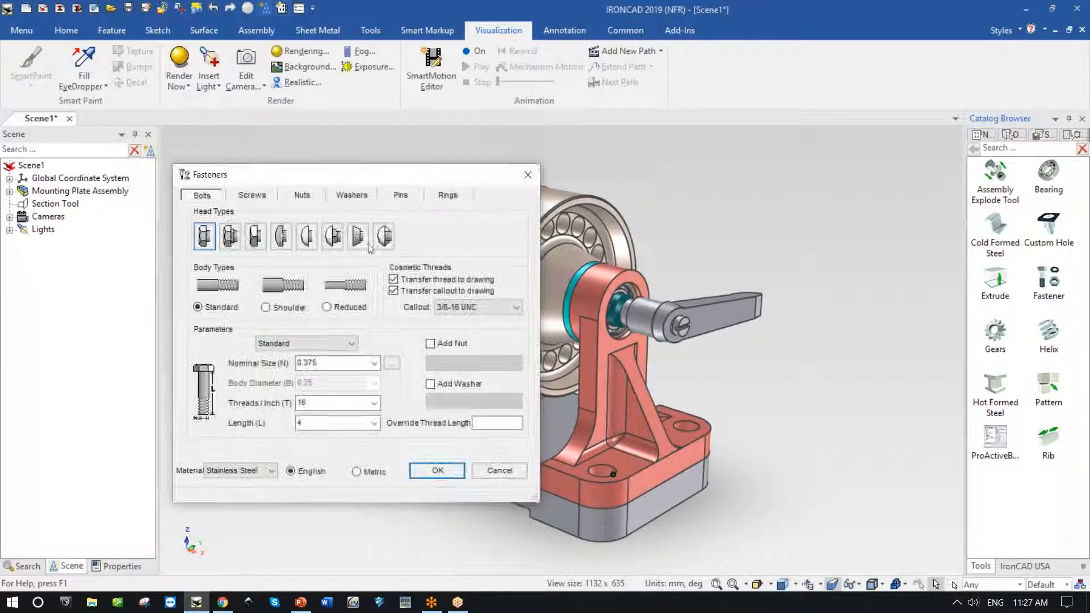
pyautogui.click(356, 472)
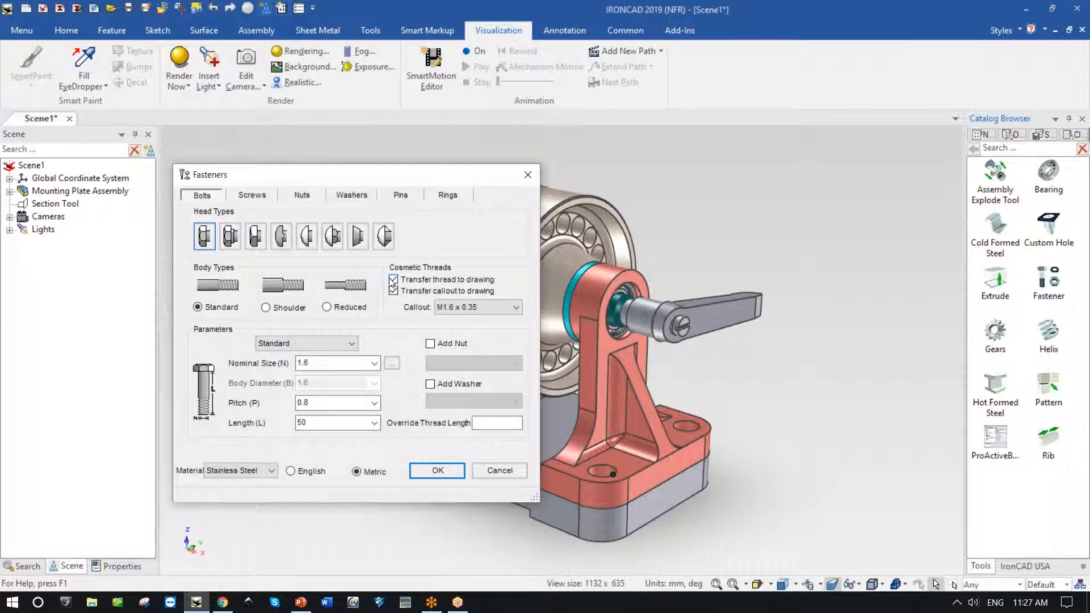
pyautogui.click(256, 196)
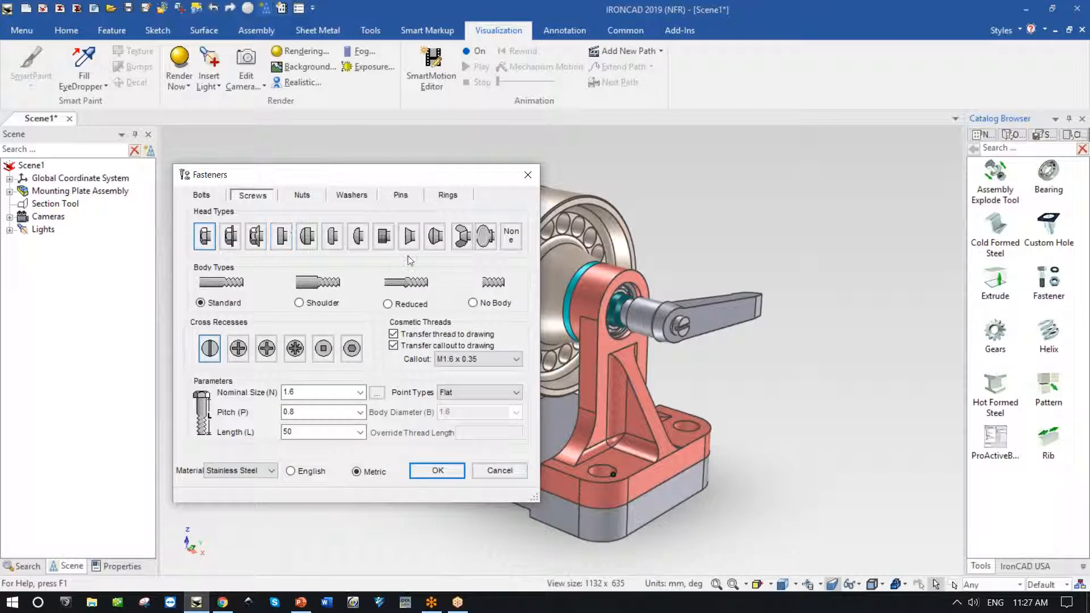
pyautogui.click(382, 239)
# Step: Set the screw's nominal size to 10, its pitch to 1.5 and its length to 14
pyautogui.click(359, 392)
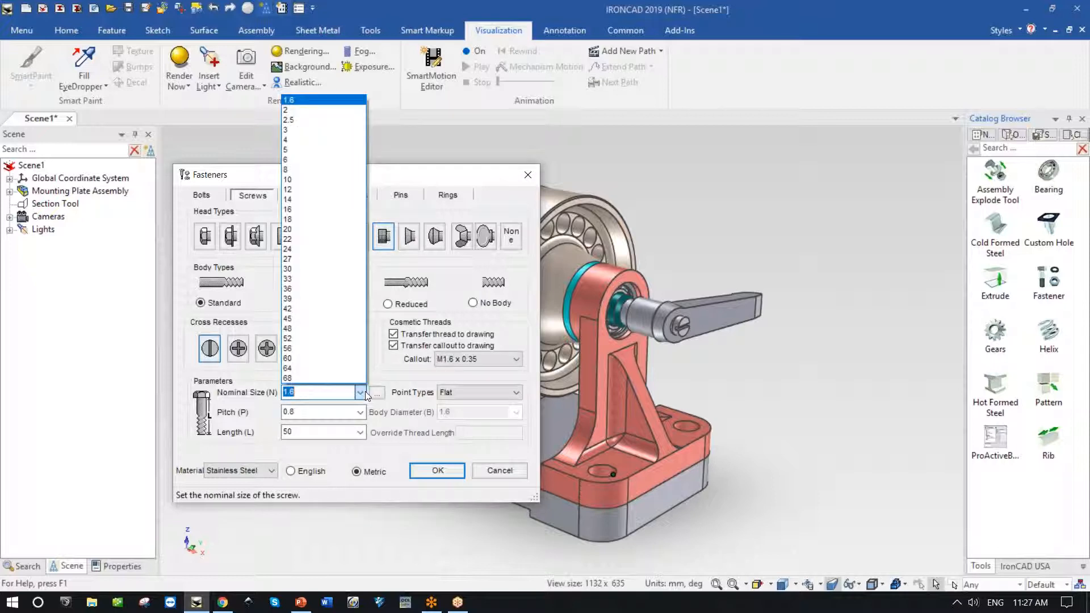
pyautogui.click(312, 179)
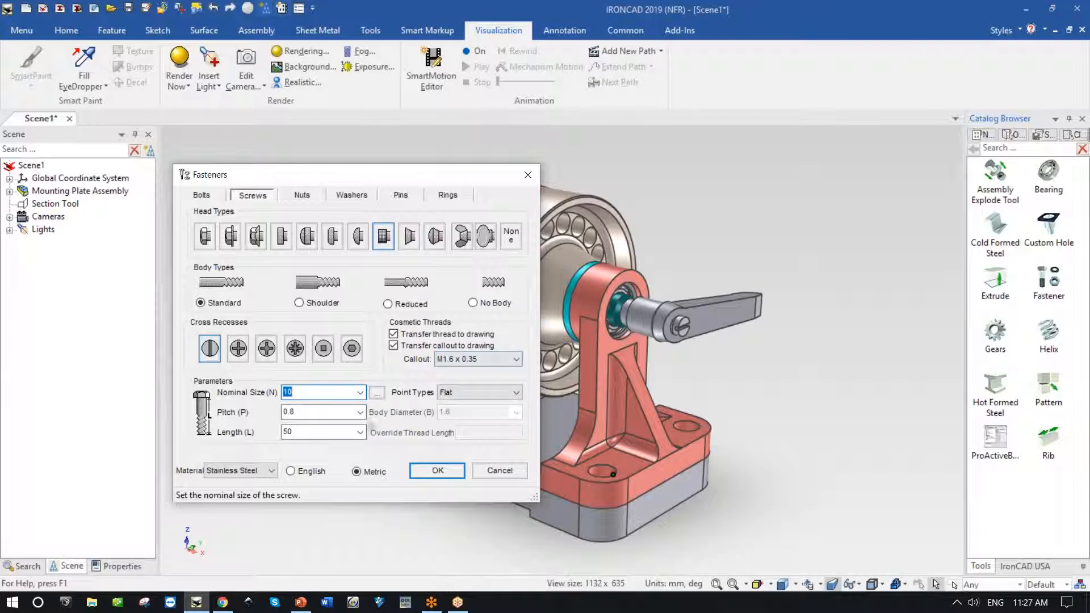
pyautogui.click(360, 412)
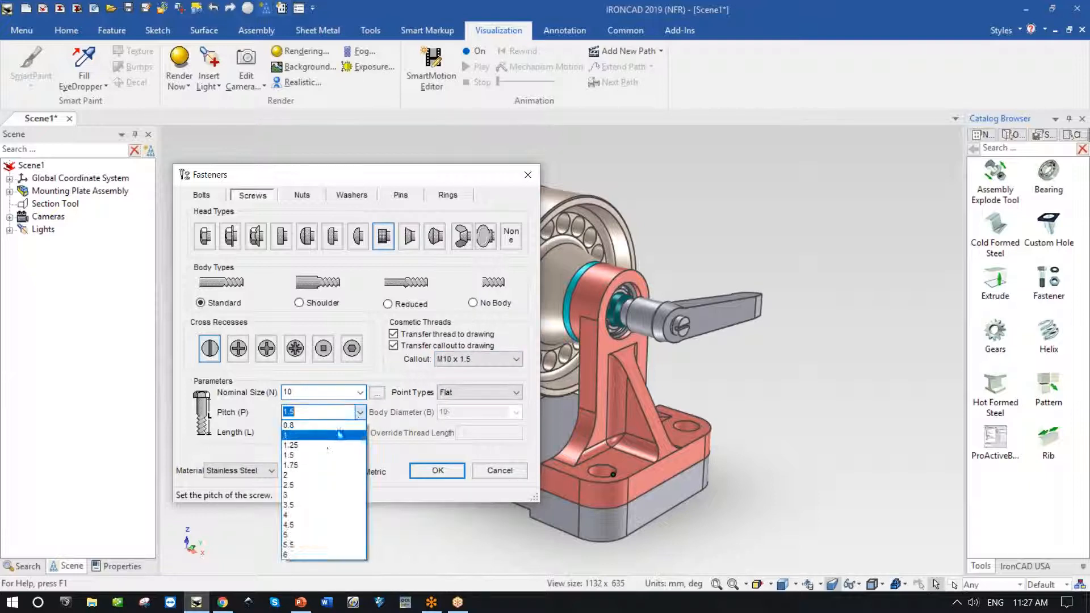
pyautogui.click(311, 462)
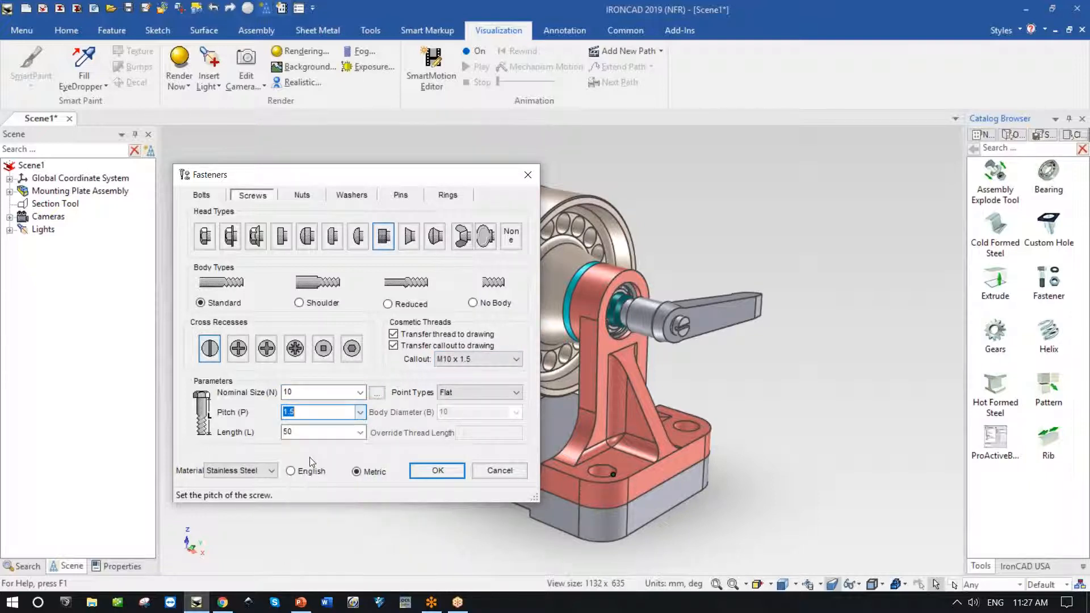
pyautogui.click(361, 434)
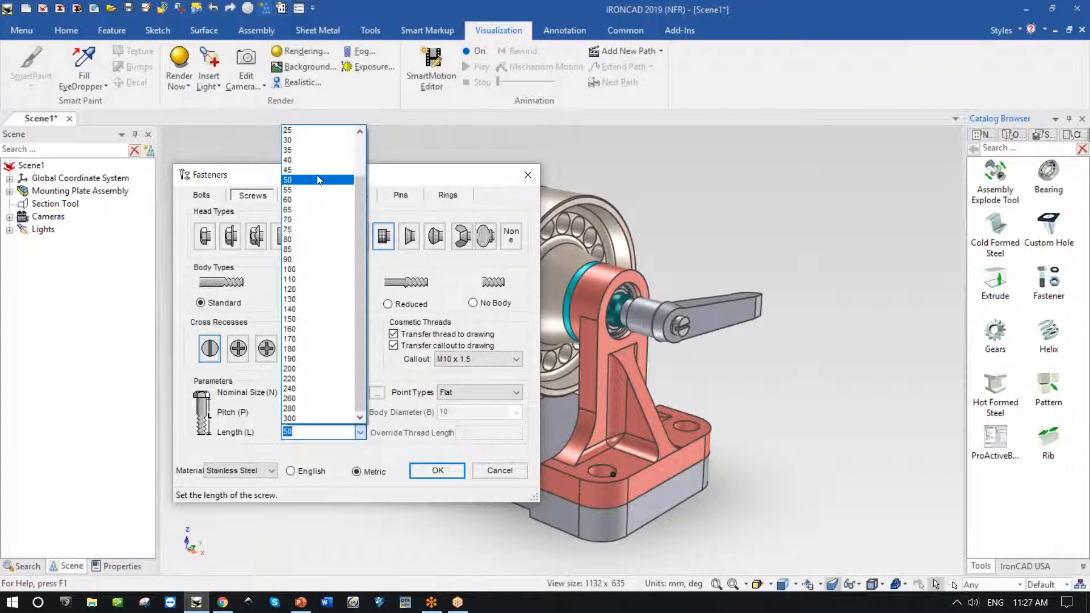
pyautogui.moveTo(358, 195); pyautogui.dragTo(359, 150)
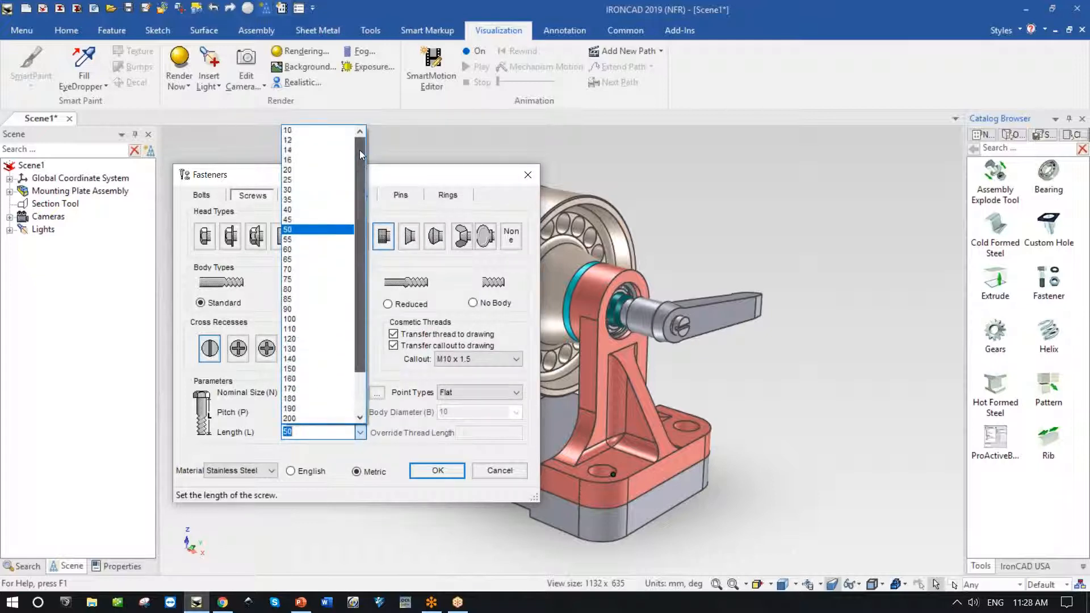
pyautogui.click(326, 150)
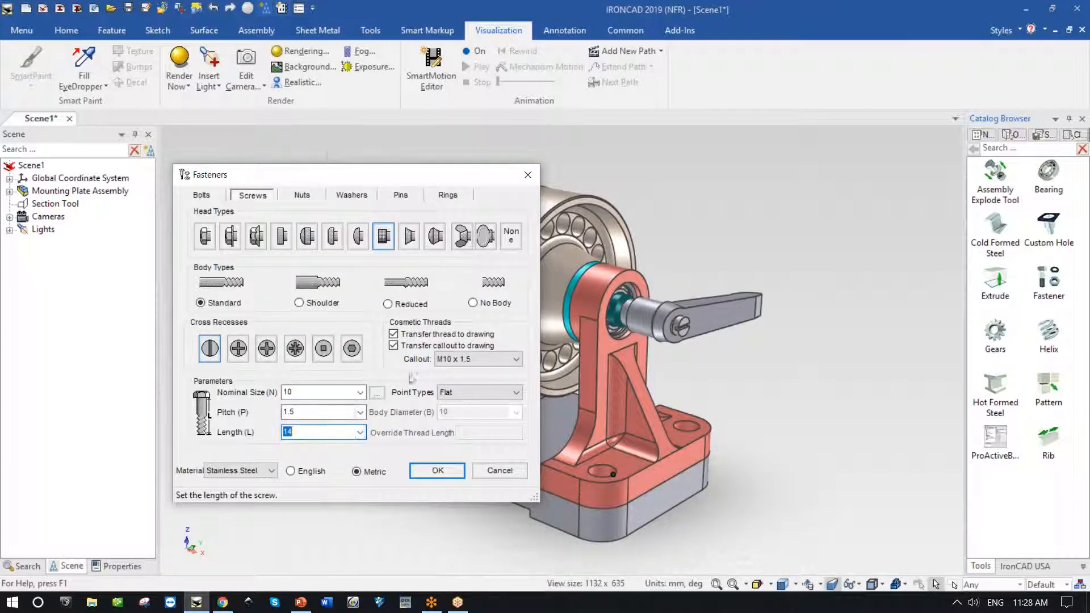
# Step: Create the M10 x 14 socket screw on the lever-side bracket and duplicate it to the linked mounting hole
pyautogui.click(434, 470)
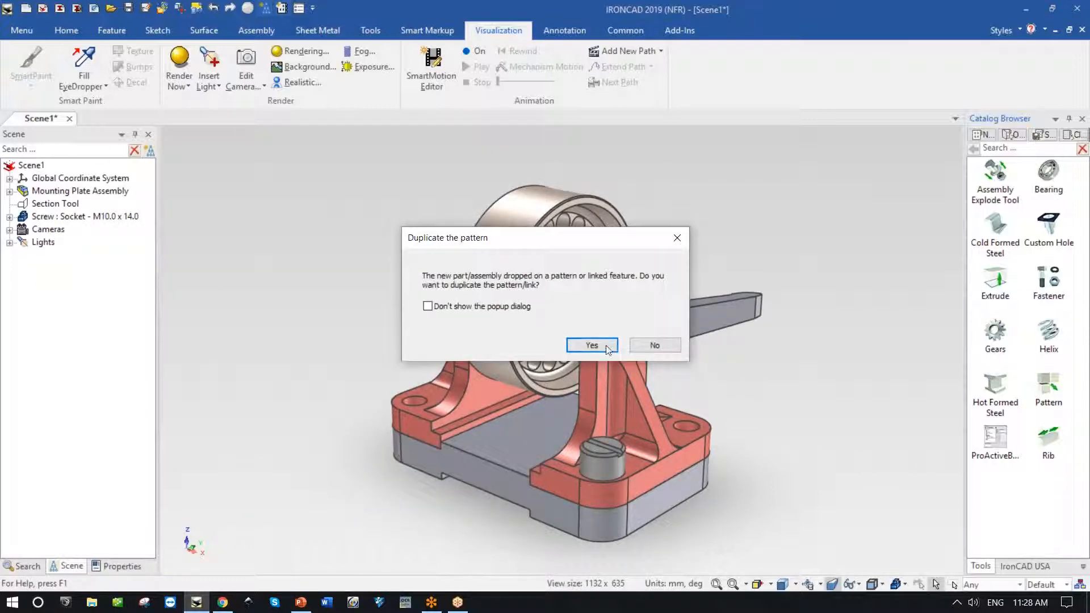
pyautogui.click(606, 346)
pyautogui.moveTo(782, 432); pyautogui.dragTo(680, 500, button='middle')
pyautogui.scroll(2, 607, 464)
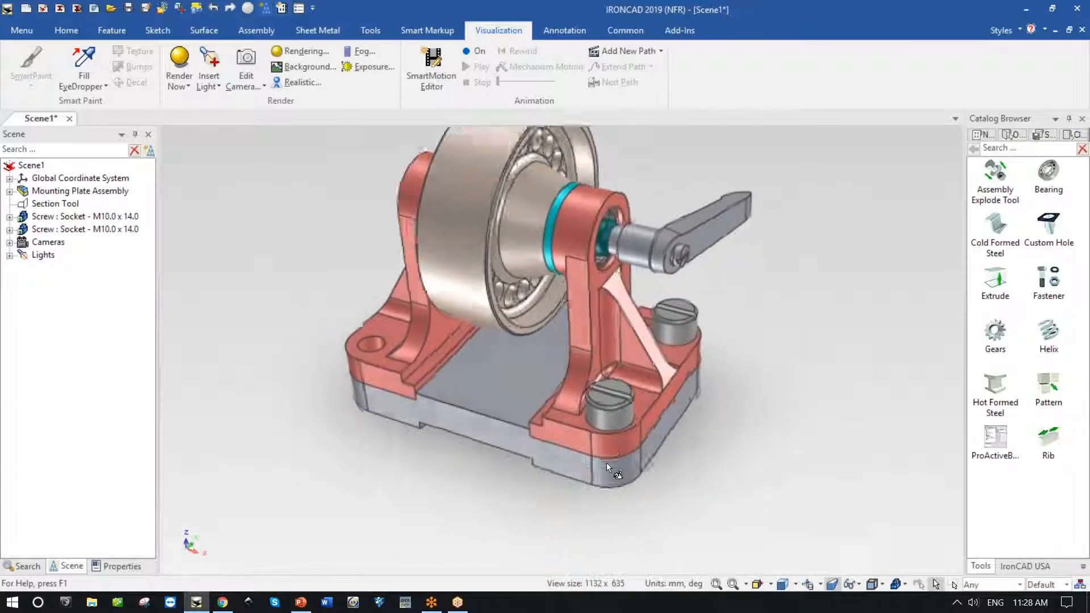
# Step: Edit the front lever-side screw's fastener properties to a hexagonal recess and a length of 25
pyautogui.scroll(3, 608, 467)
pyautogui.rightClick(597, 382)
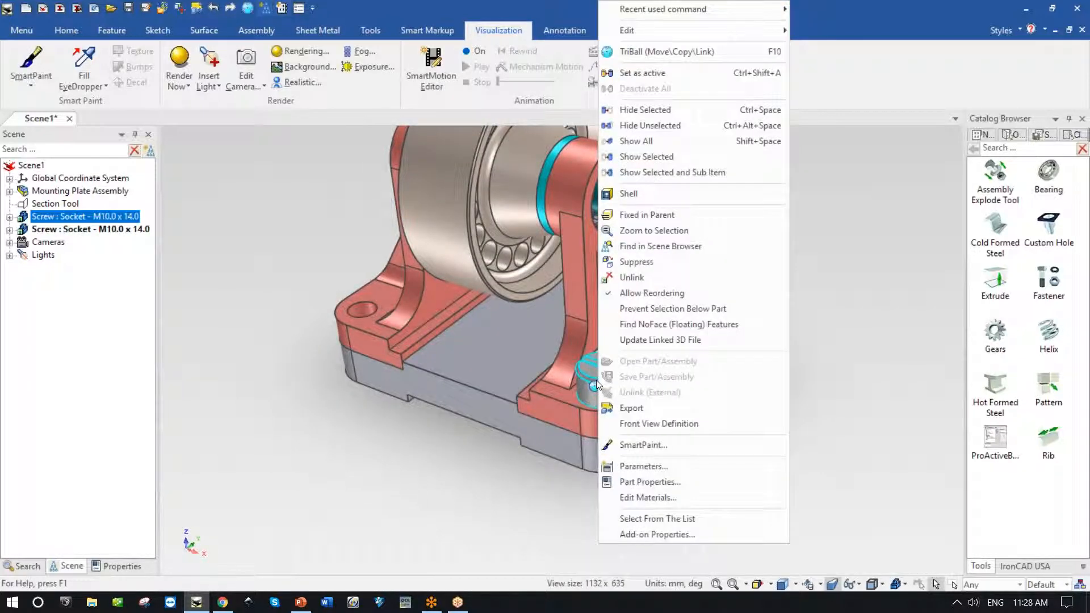
pyautogui.click(657, 533)
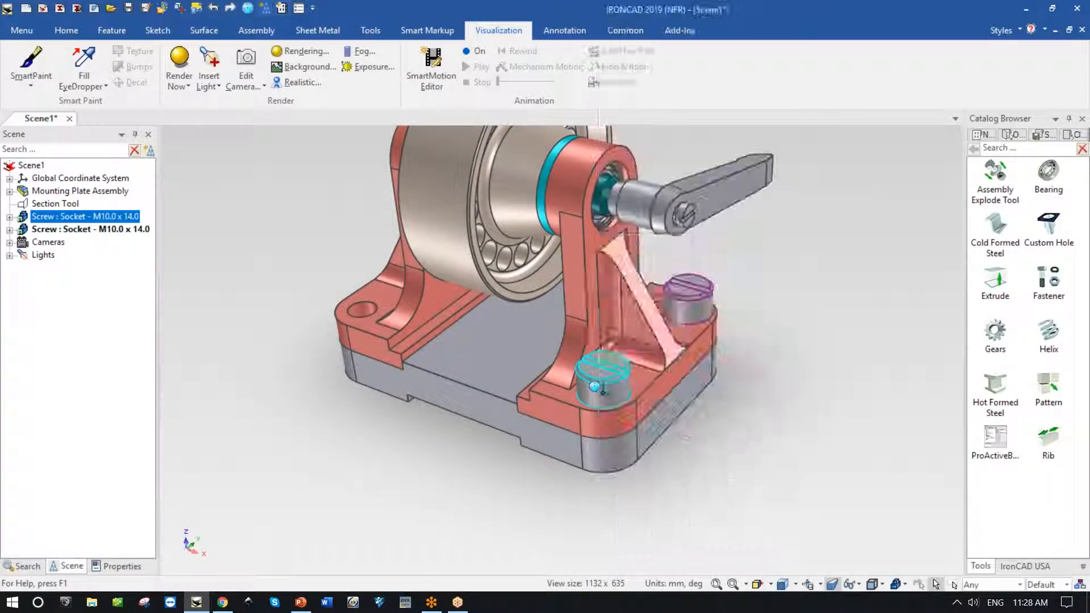
pyautogui.click(603, 343)
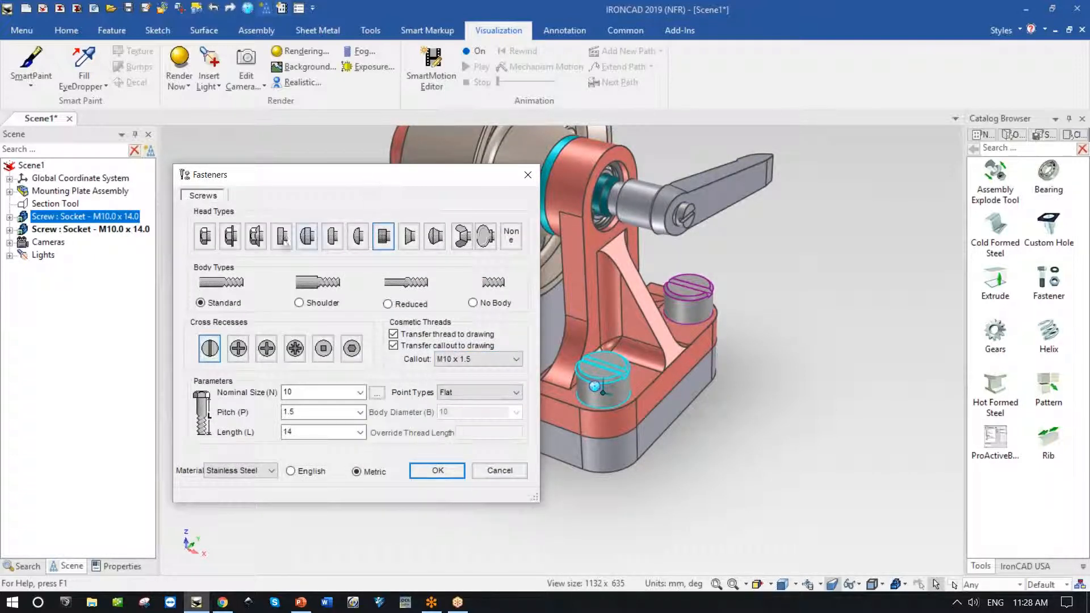
pyautogui.click(353, 350)
pyautogui.click(361, 435)
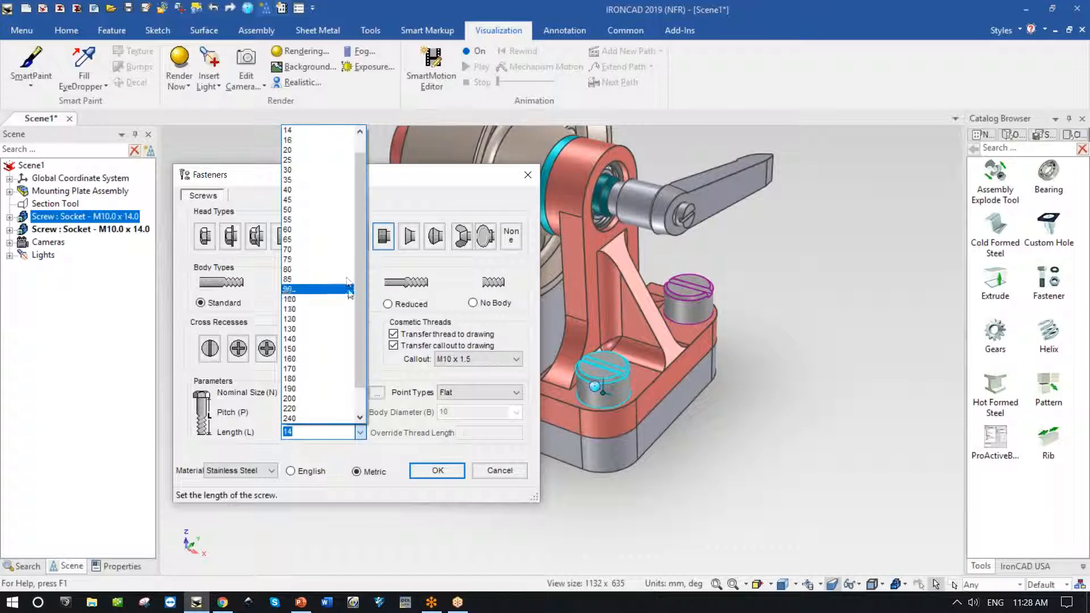
pyautogui.click(311, 161)
pyautogui.click(420, 470)
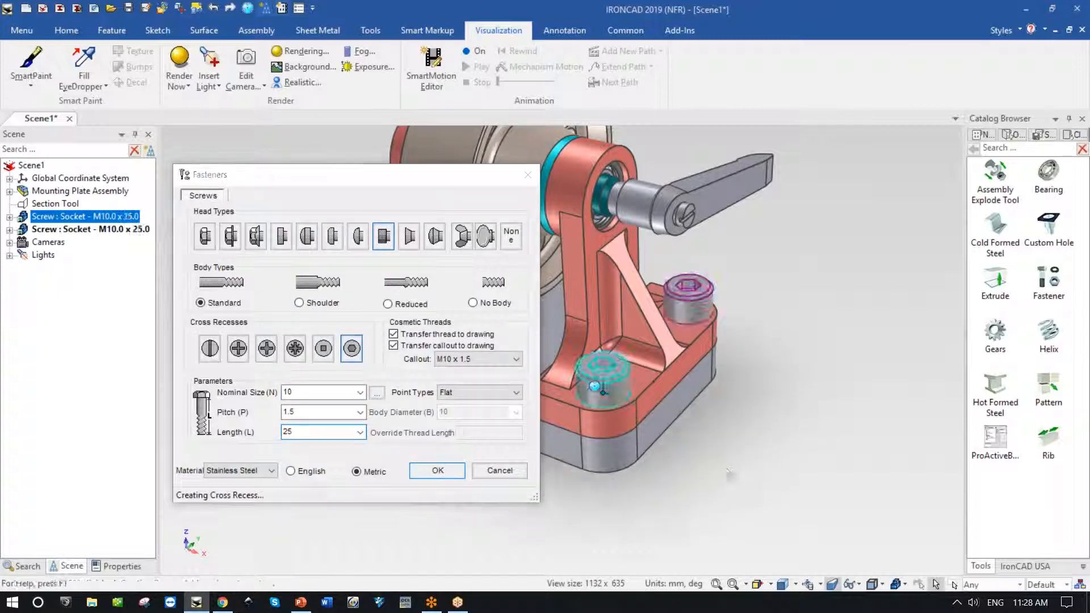
# Step: Select both lever-side screws and relocate only their TriBall to the midpoint of the mounting plate's long upper edge
pyautogui.moveTo(735, 399); pyautogui.dragTo(604, 380, button='middle')
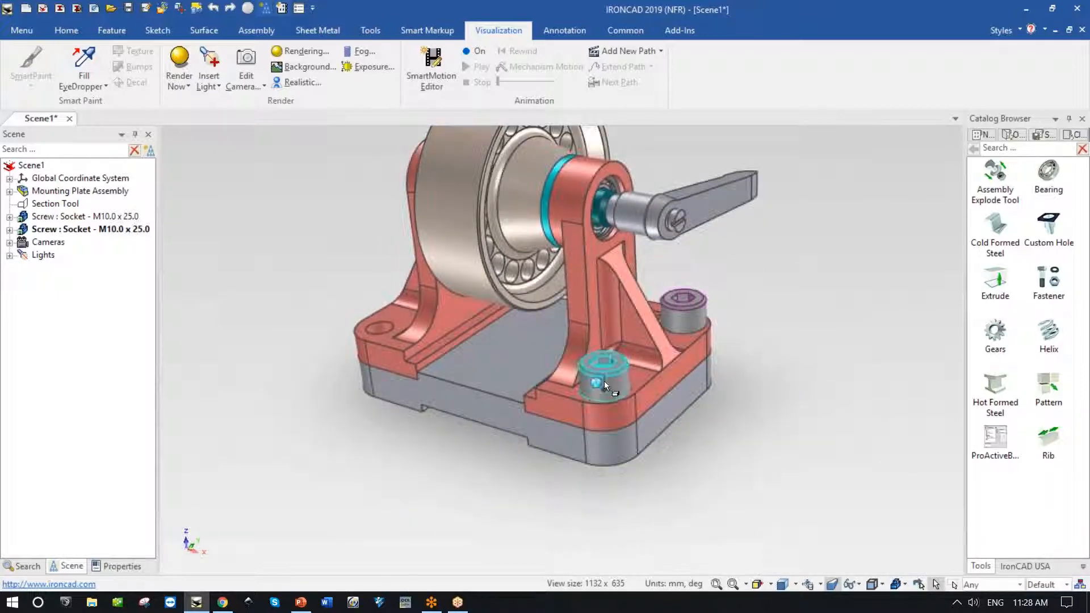
pyautogui.click(604, 380)
pyautogui.keyDown('shift'); pyautogui.click(685, 321); pyautogui.keyUp('shift')
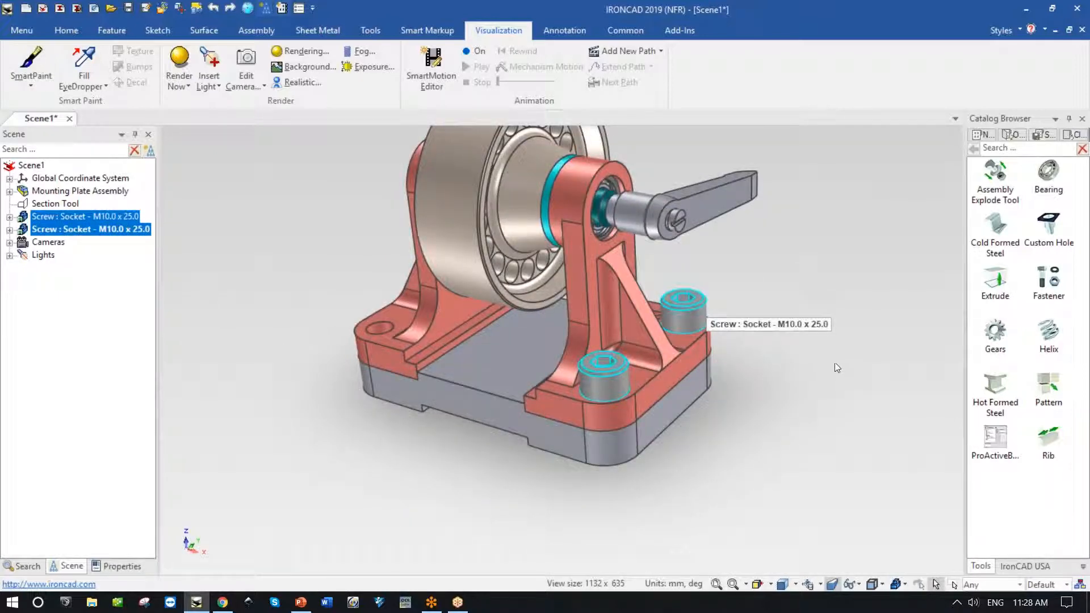
pyautogui.press('F10')
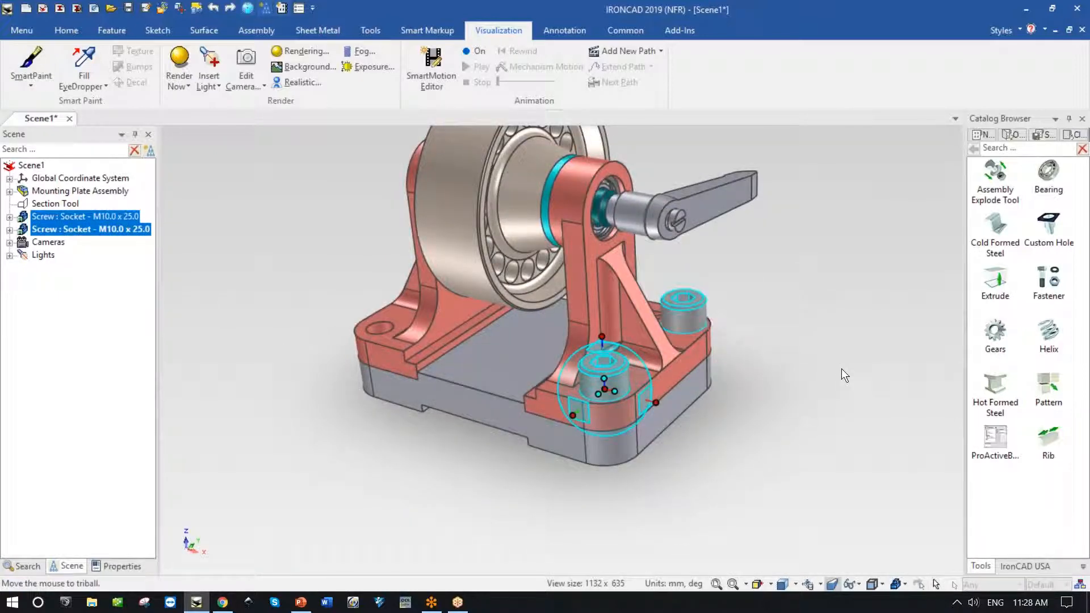
pyautogui.rightClick(605, 389)
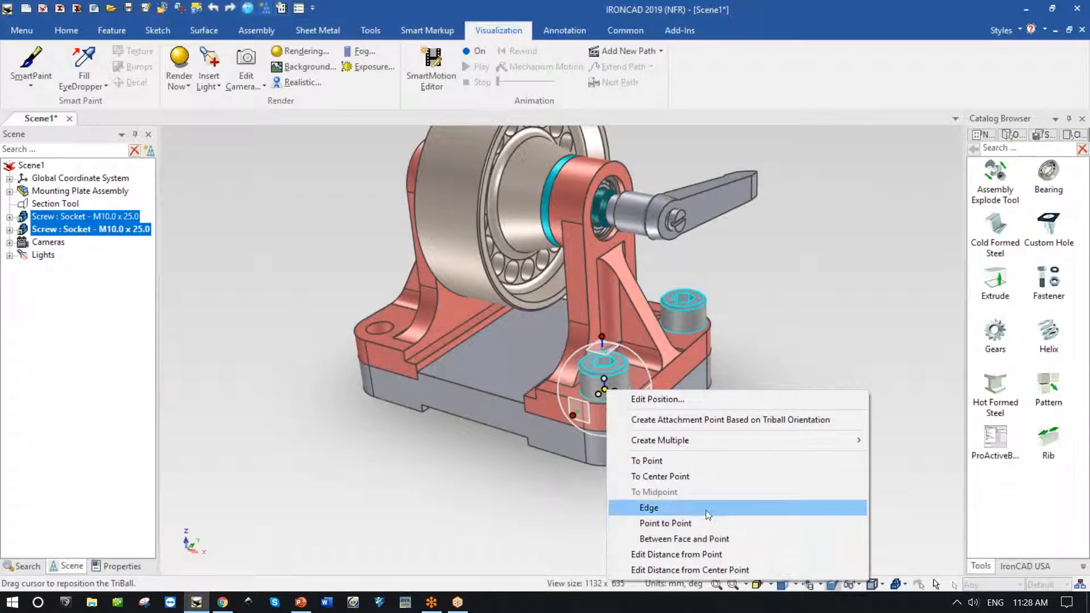
pyautogui.click(650, 507)
pyautogui.click(484, 392)
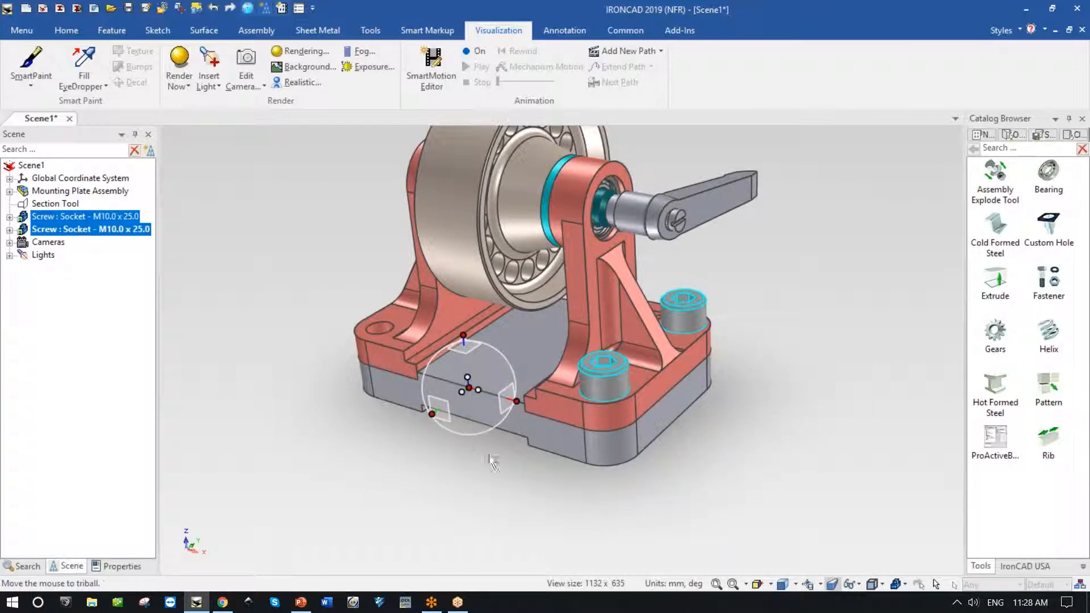
# Step: Mirror the two screws along the plate's length onto the opposite bracket's mounting holes with the TriBall
pyautogui.rightClick(479, 391)
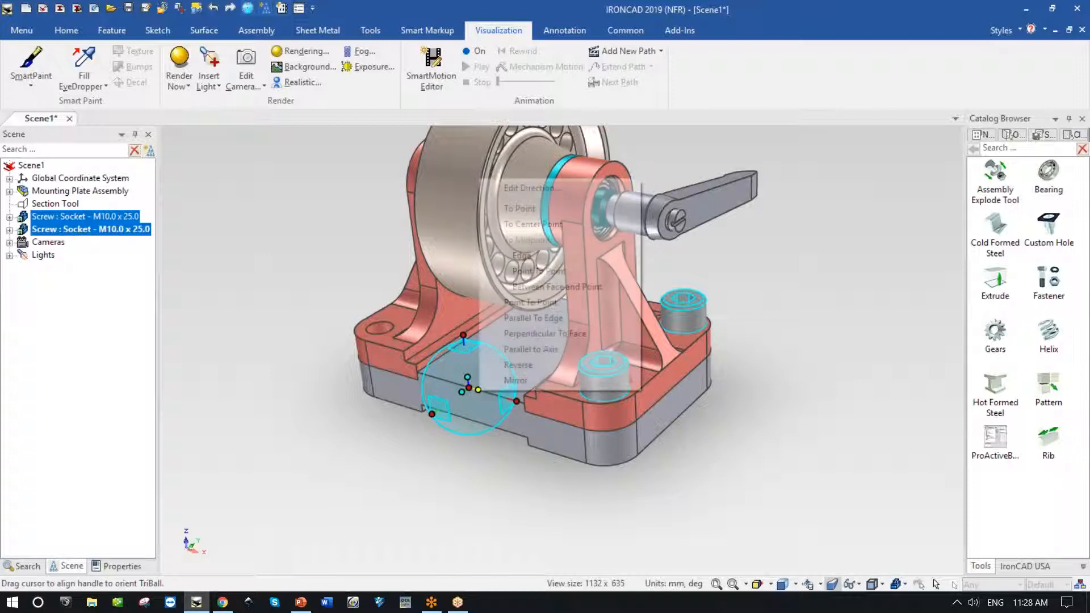
pyautogui.moveTo(622, 385)
pyautogui.click(671, 411)
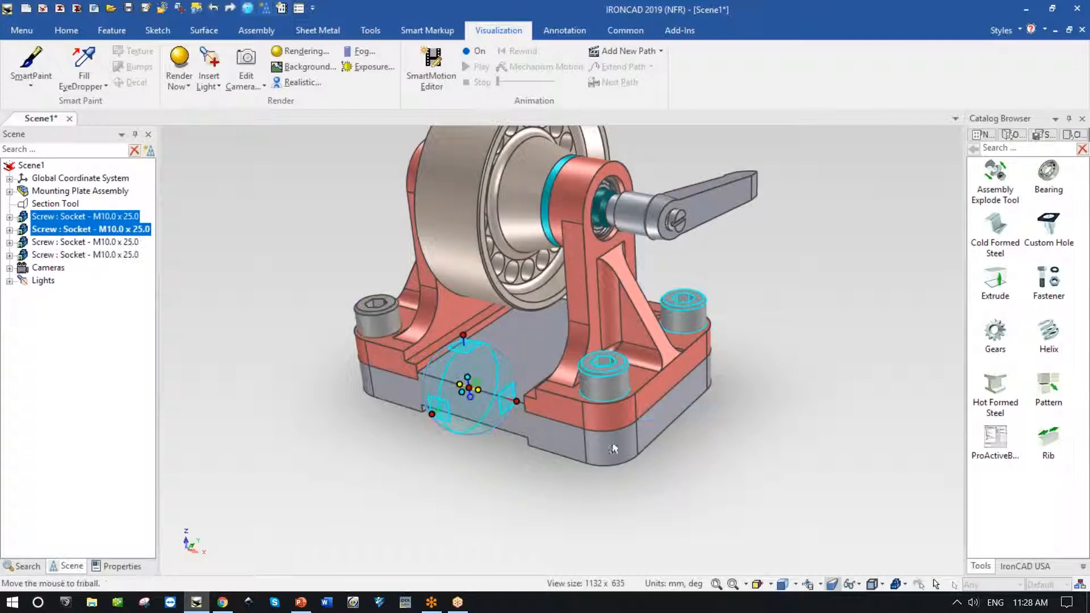
pyautogui.moveTo(509, 489); pyautogui.dragTo(736, 451, button='middle')
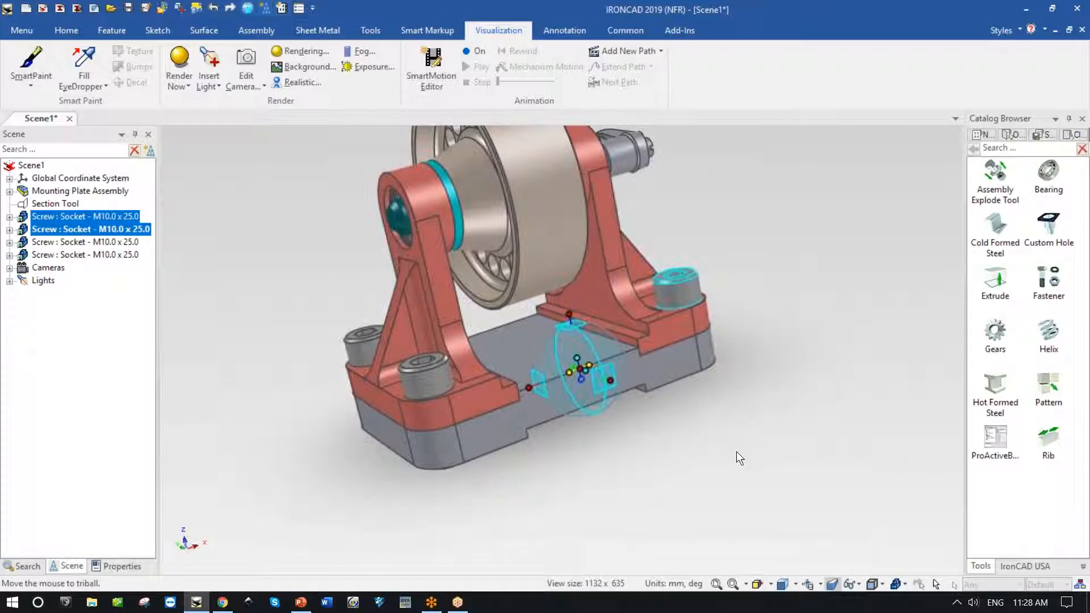
pyautogui.click(577, 486)
# Step: Trim a lever-side screw flush with the mounting plate's underside face, keeping the piece with the head
pyautogui.moveTo(577, 486); pyautogui.dragTo(603, 188, button='middle')
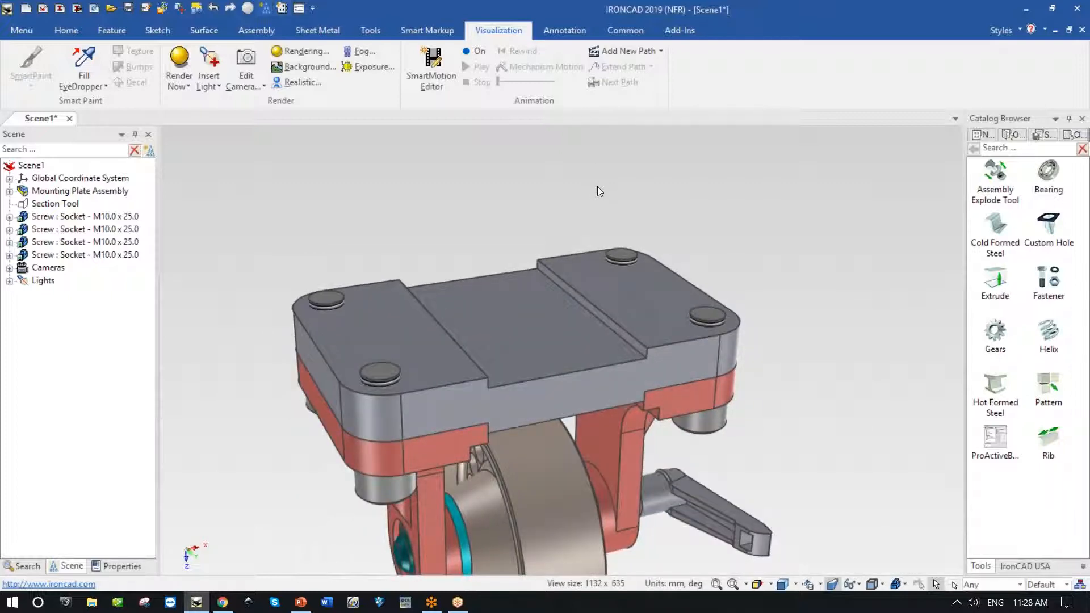
pyautogui.moveTo(672, 261)
pyautogui.mouseDown(button='middle')
pyautogui.moveTo(665, 232)
pyautogui.moveTo(669, 278)
pyautogui.mouseUp(button='middle')
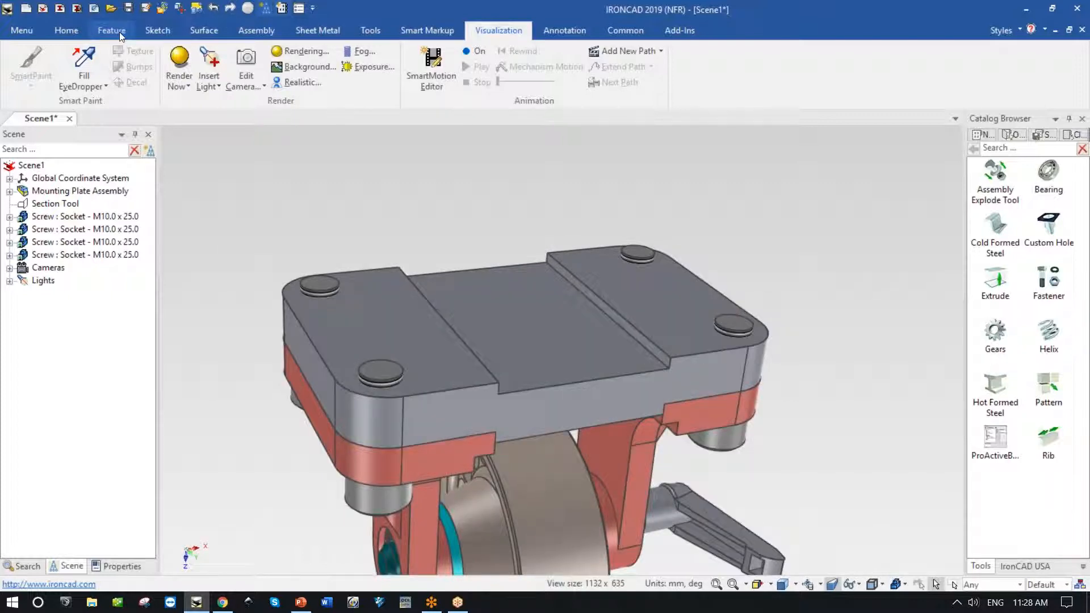
pyautogui.click(116, 31)
pyautogui.click(539, 65)
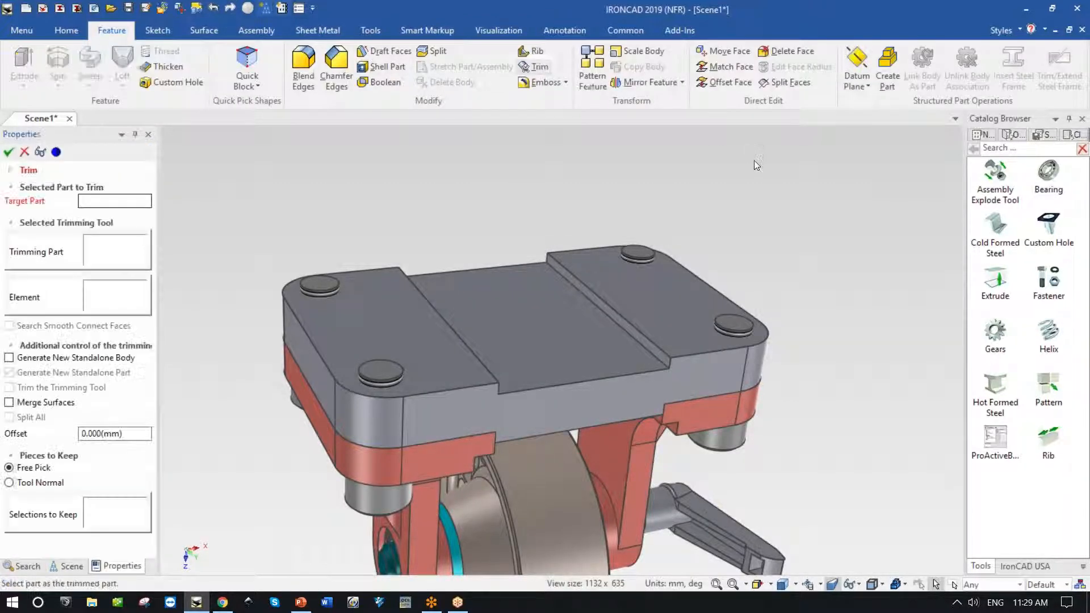
pyautogui.click(740, 321)
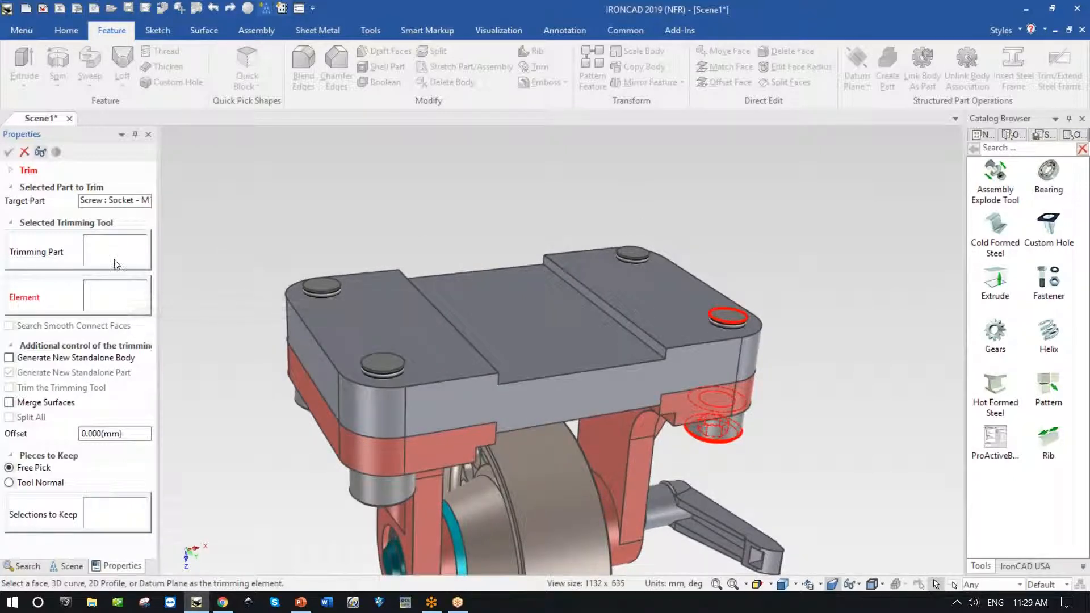
pyautogui.click(633, 305)
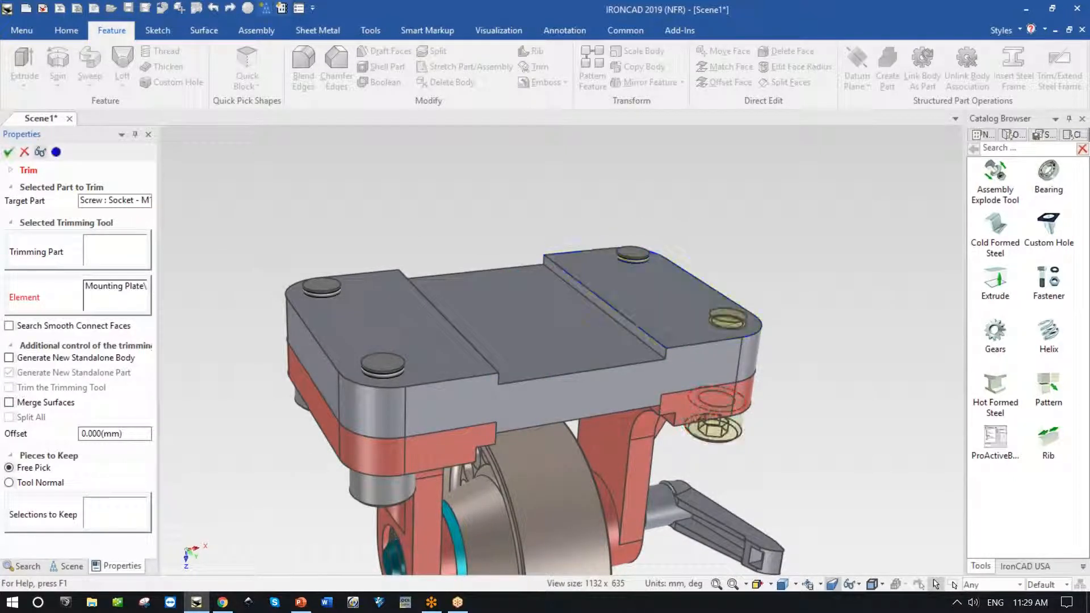
pyautogui.moveTo(884, 266); pyautogui.dragTo(791, 216, button='middle')
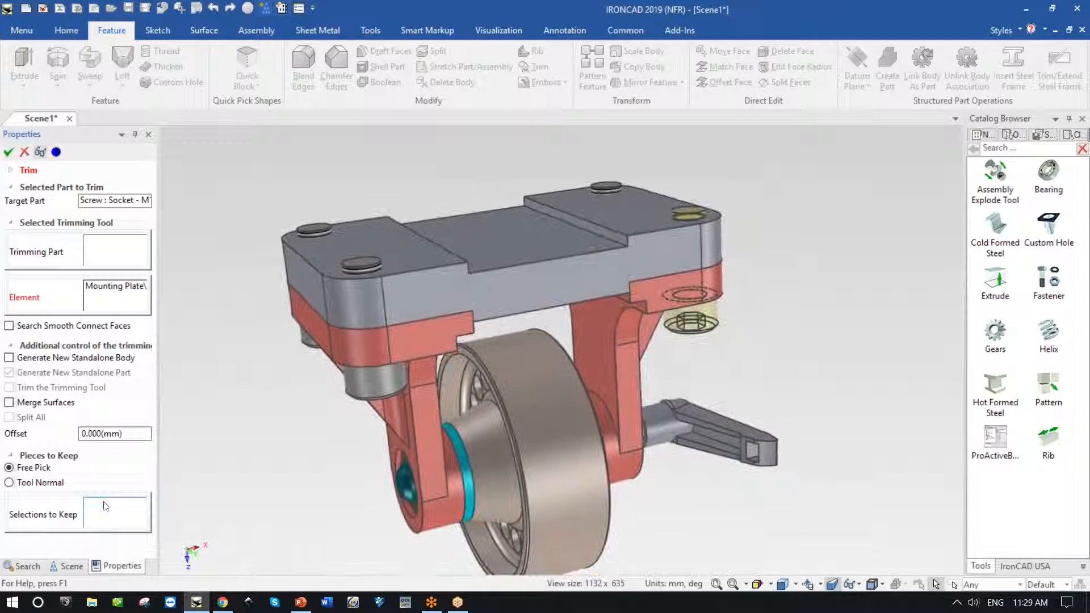
pyautogui.click(115, 512)
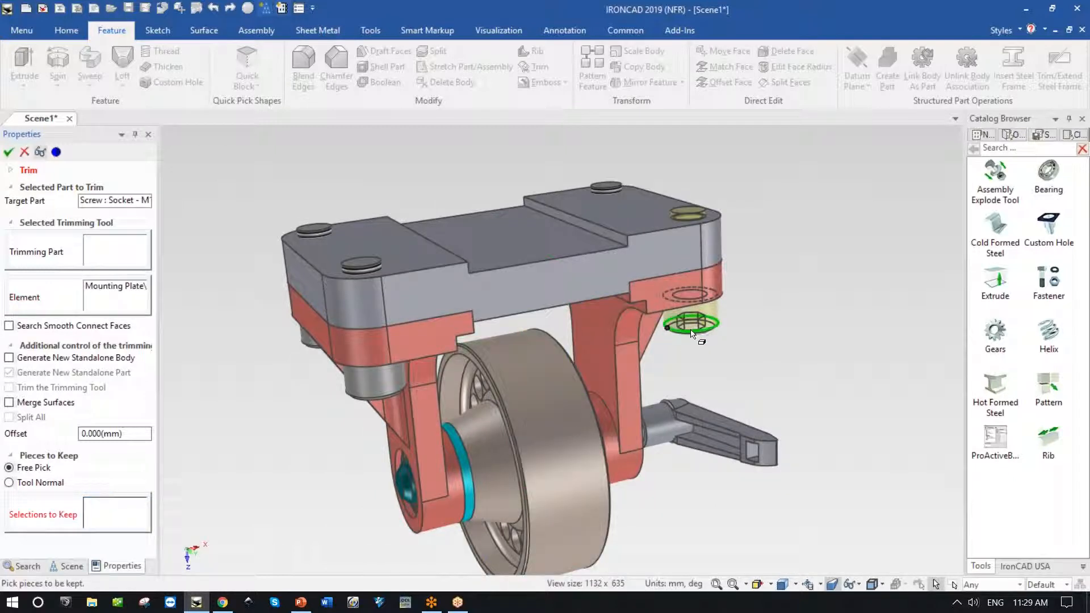
pyautogui.click(697, 328)
pyautogui.click(8, 151)
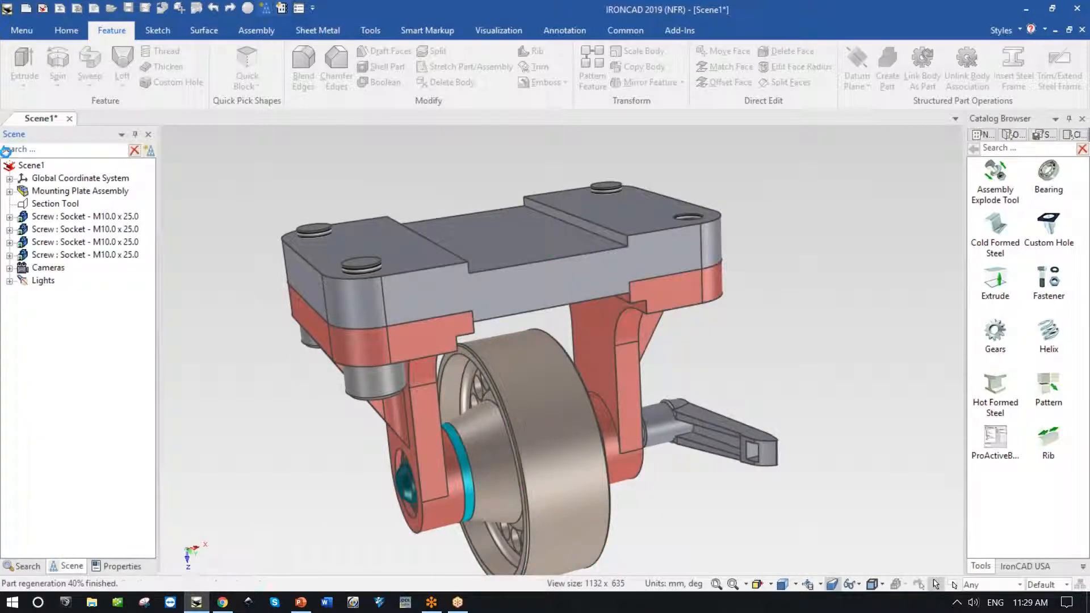
# Step: Return to the upright view of the assembly and save the scene in Downloads as Webinar
pyautogui.moveTo(769, 255); pyautogui.dragTo(767, 280, button='middle')
pyautogui.moveTo(763, 282); pyautogui.dragTo(485, 363, button='middle')
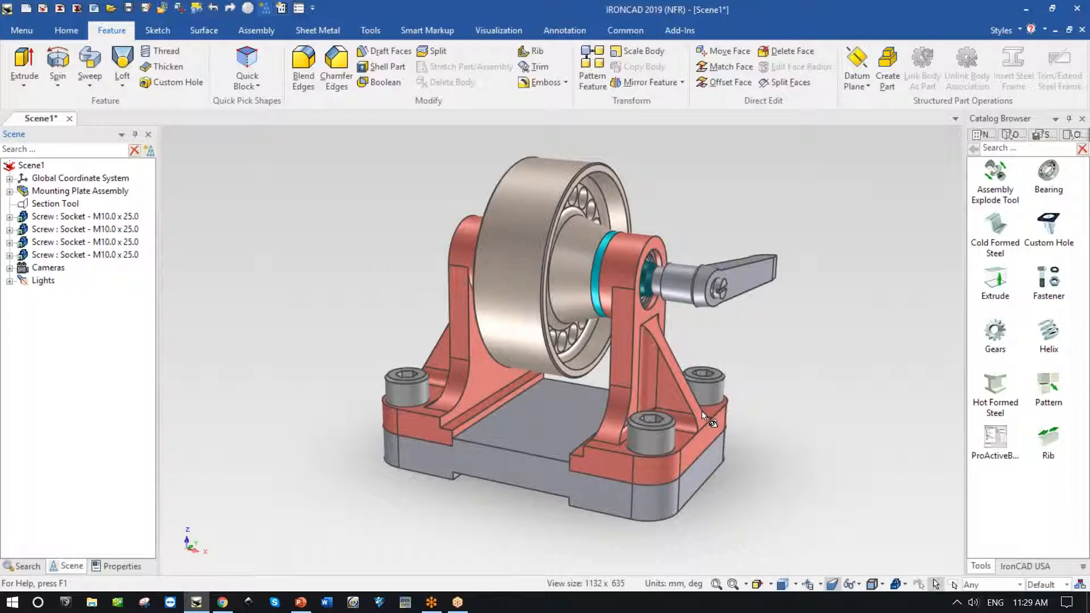
pyautogui.moveTo(701, 411); pyautogui.dragTo(669, 421, button='middle')
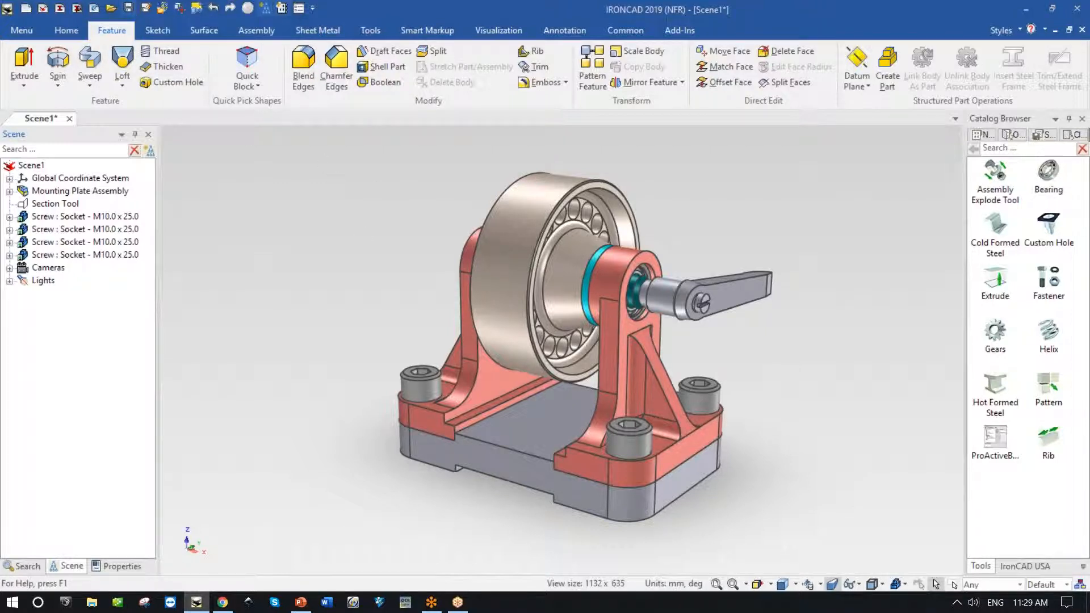
pyautogui.hotkey('ctrl', 's')
pyautogui.write('Webinar')
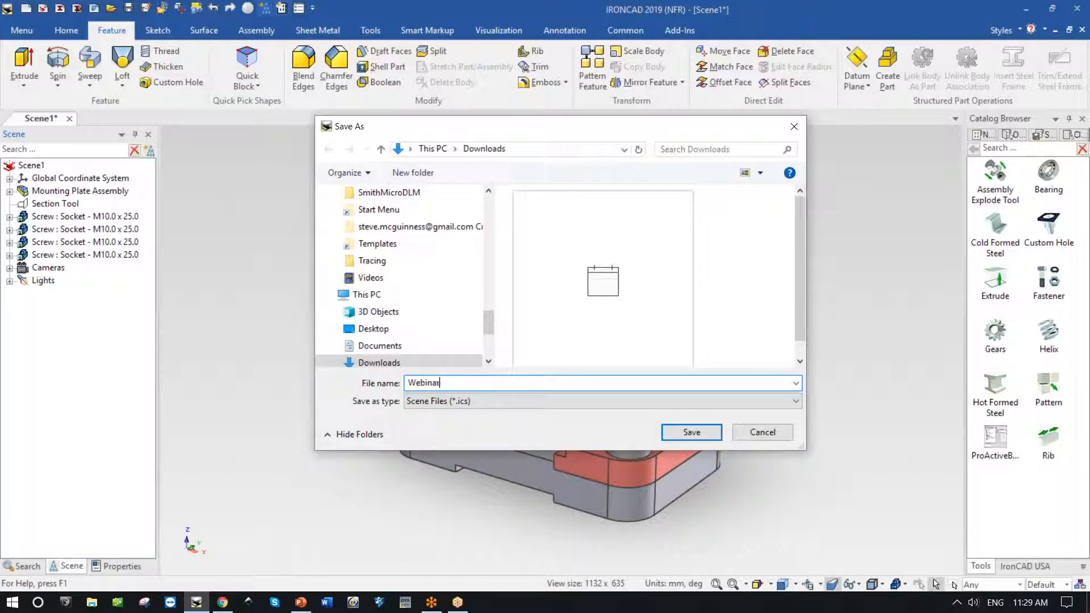
pyautogui.press('Return')
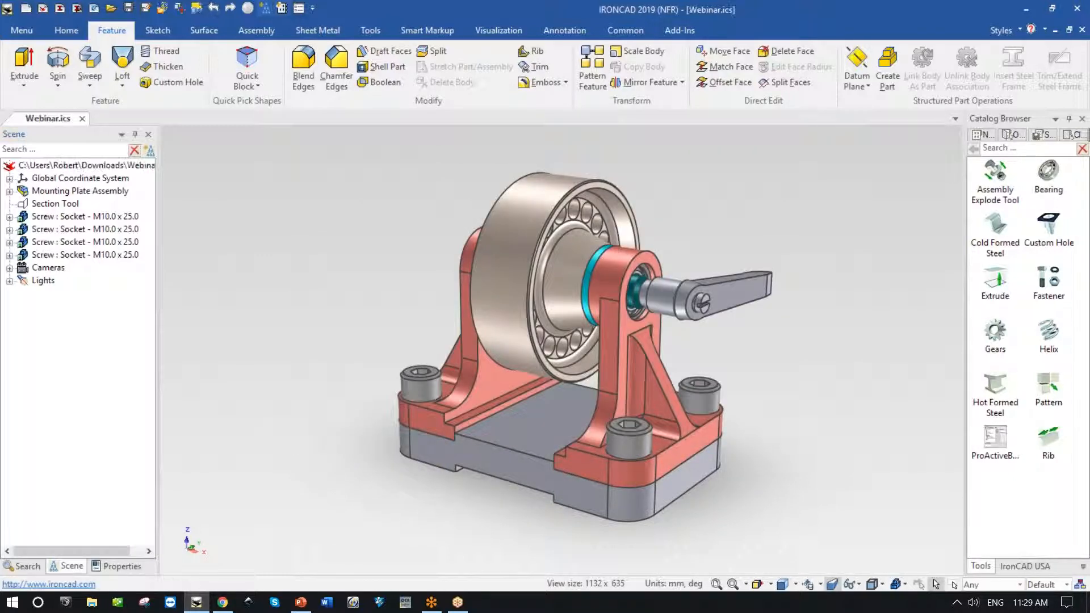
# Step: Set up a bulk drawing of the scene with sheets for the mounting plate assembly, mounting plate, first bracket, first bushing and shaft
pyautogui.click(66, 31)
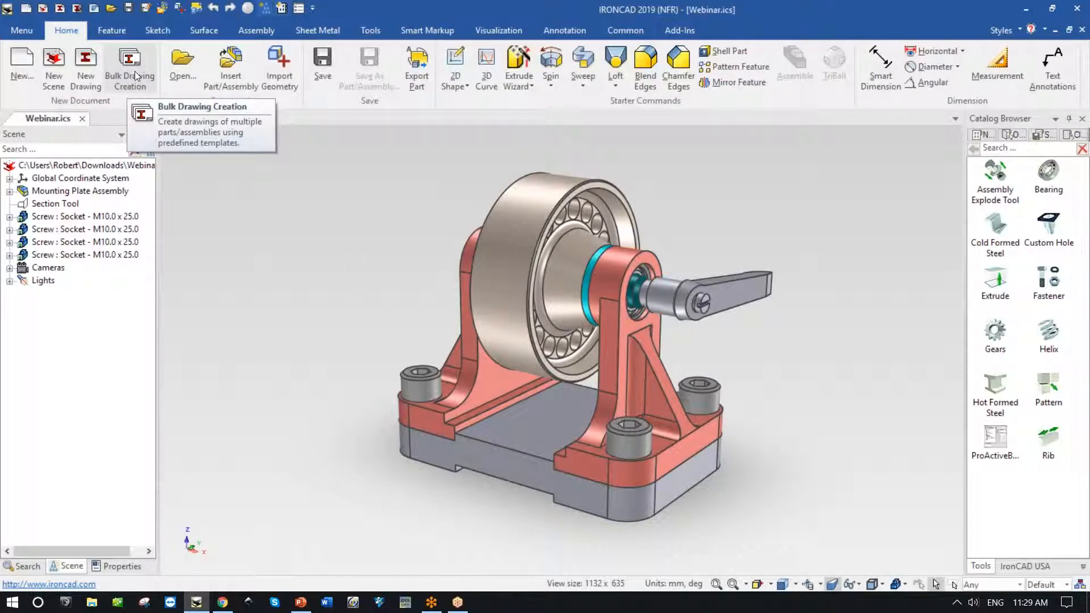
pyautogui.click(135, 70)
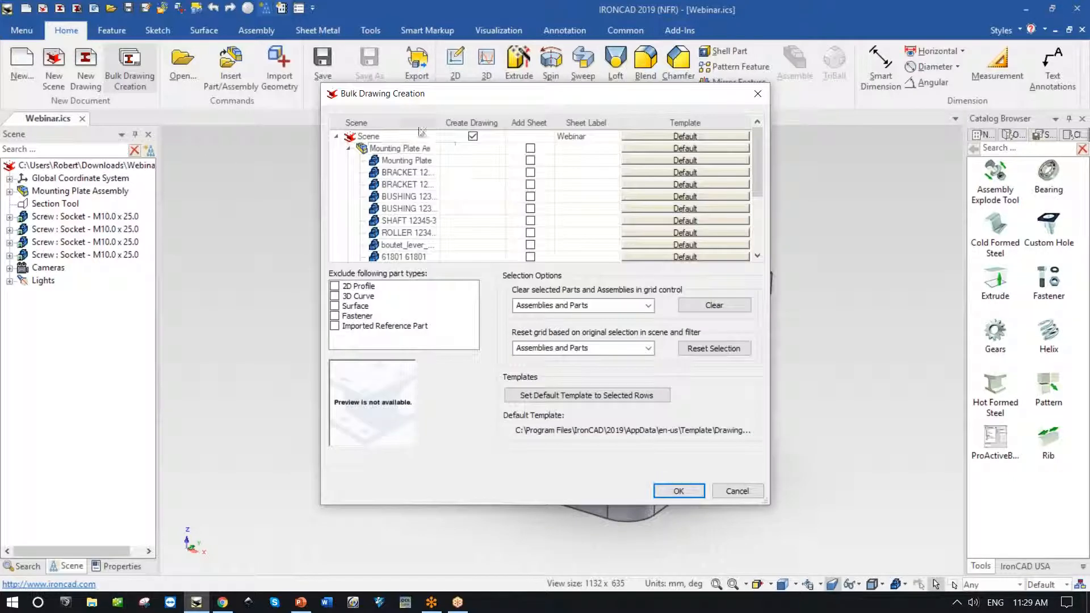
pyautogui.click(530, 148)
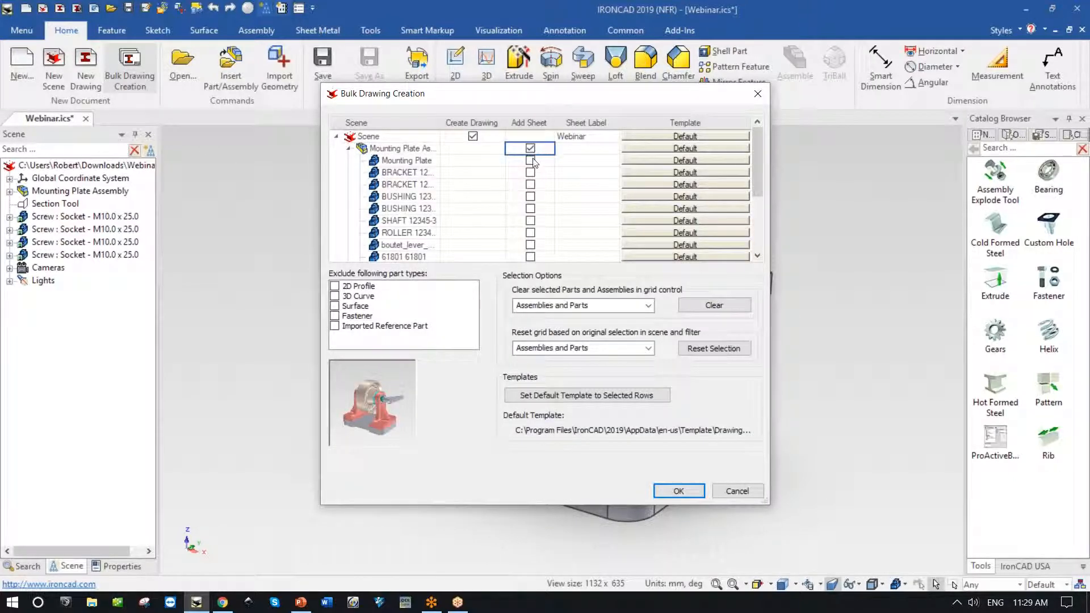
pyautogui.click(531, 161)
pyautogui.click(531, 172)
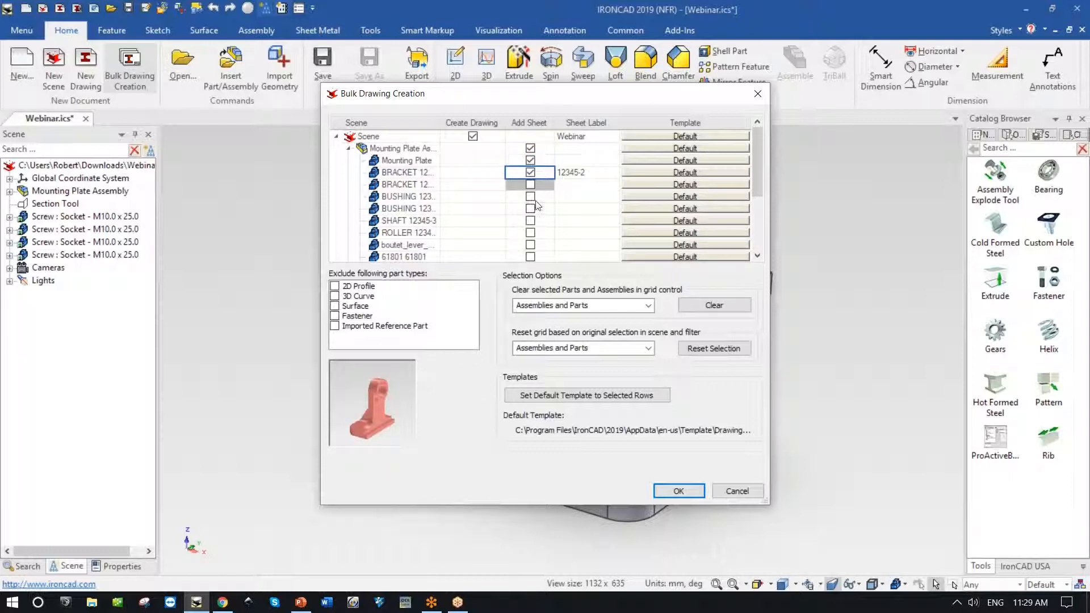
pyautogui.click(530, 197)
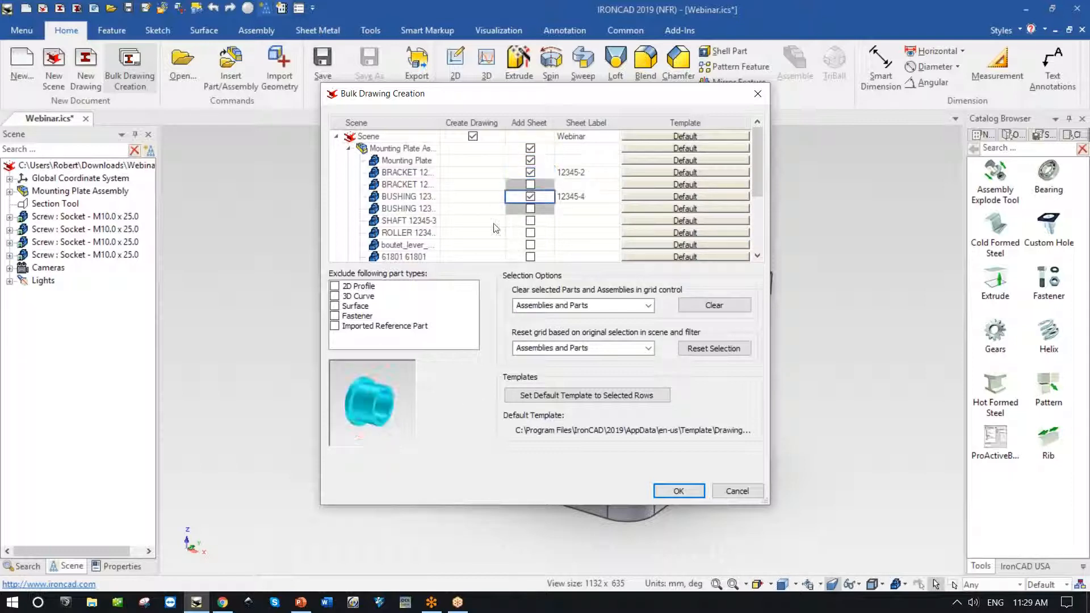
pyautogui.click(530, 222)
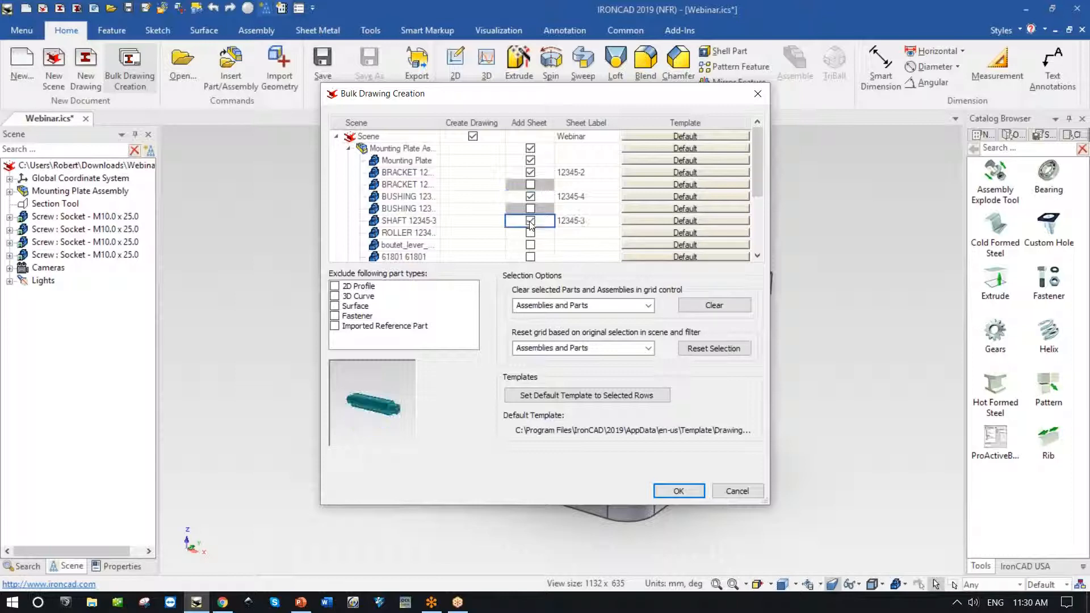
# Step: Add sheets for the roller, lever, first 61801 bearing and first SG2 21 ring, and generate the drawing
pyautogui.click(531, 233)
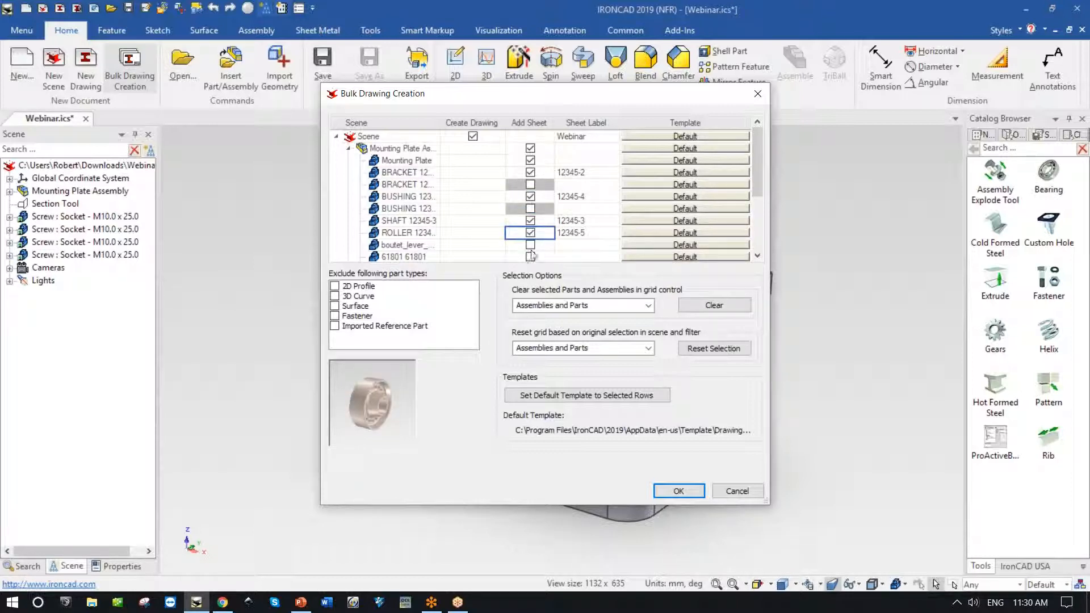
pyautogui.click(530, 245)
pyautogui.click(529, 257)
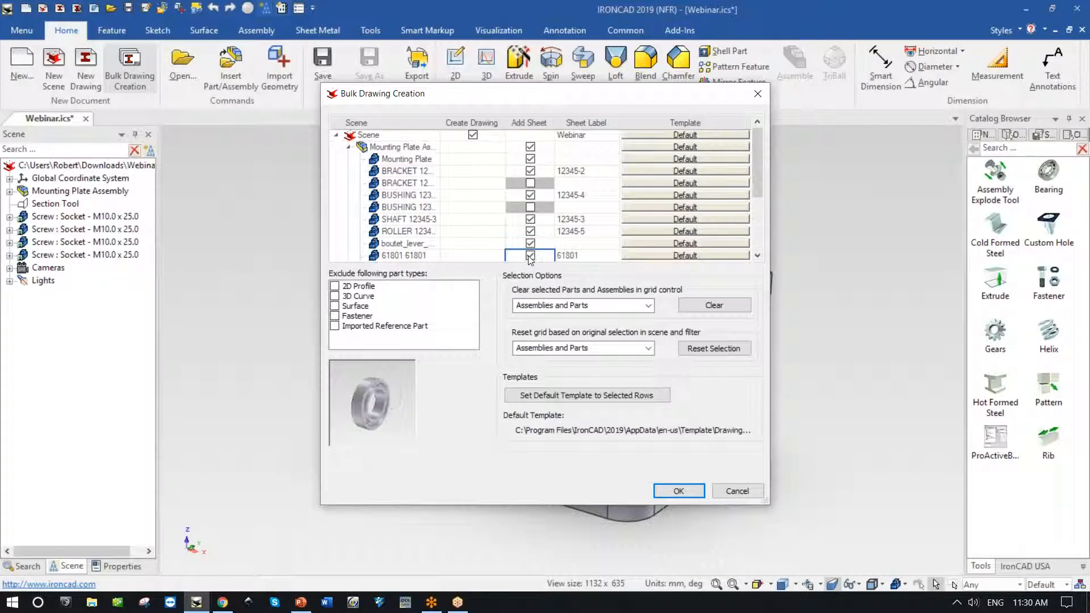
pyautogui.scroll(-2, 584, 226)
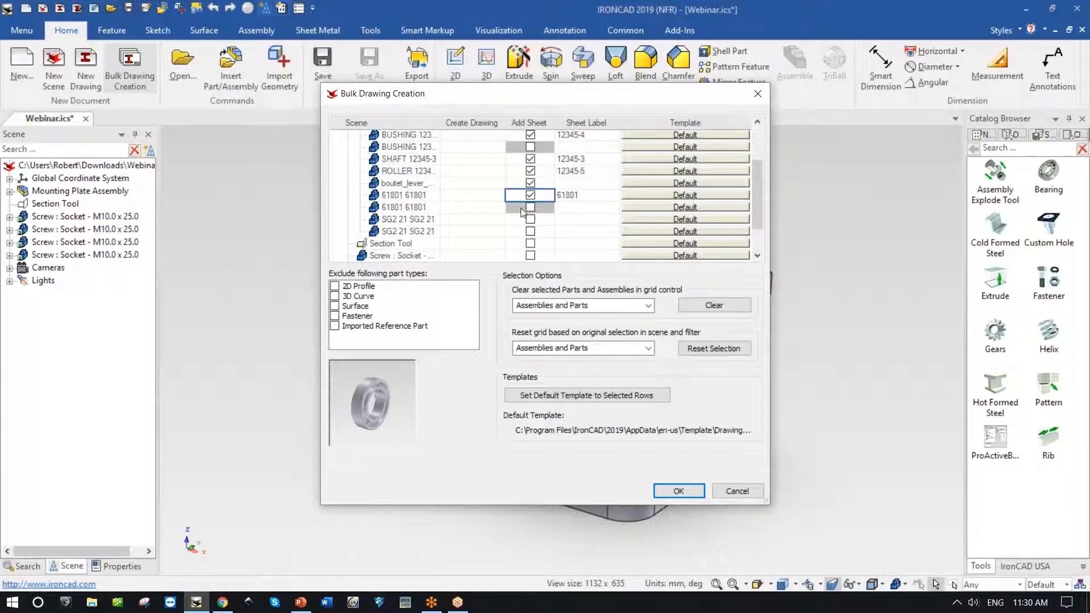
pyautogui.click(529, 220)
pyautogui.click(668, 492)
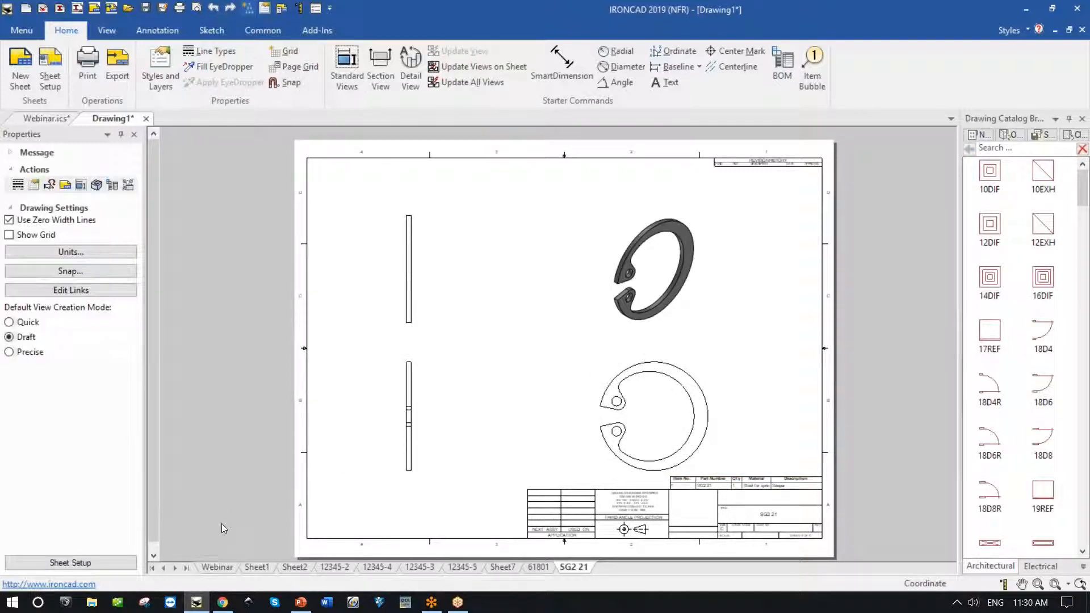
# Step: On the Webinar sheet, shift the right view toward the front view, clear of the bill of materials
pyautogui.click(228, 568)
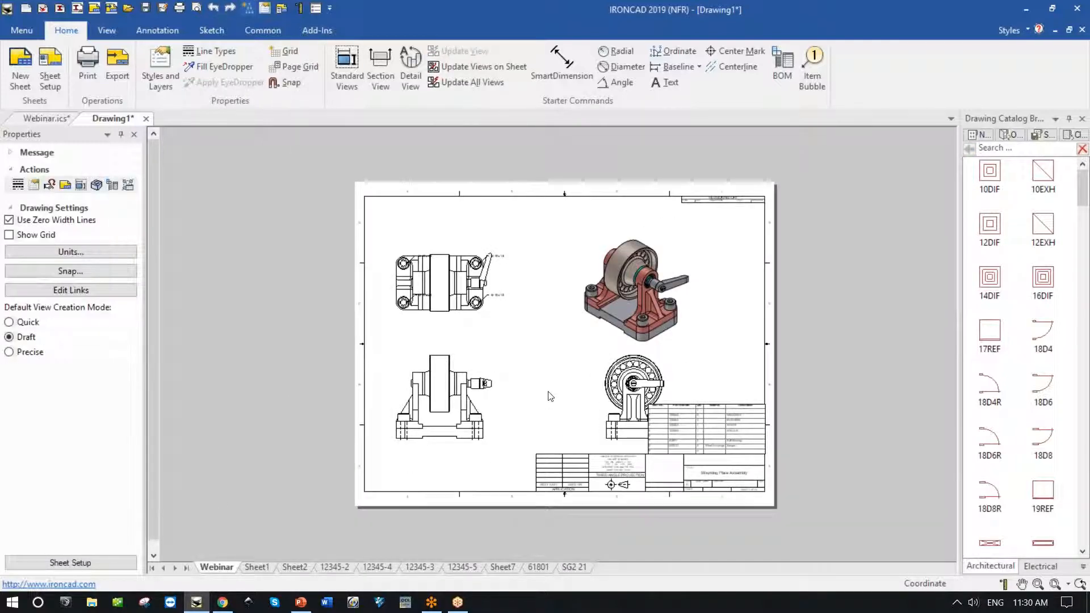
pyautogui.scroll(1, 548, 396)
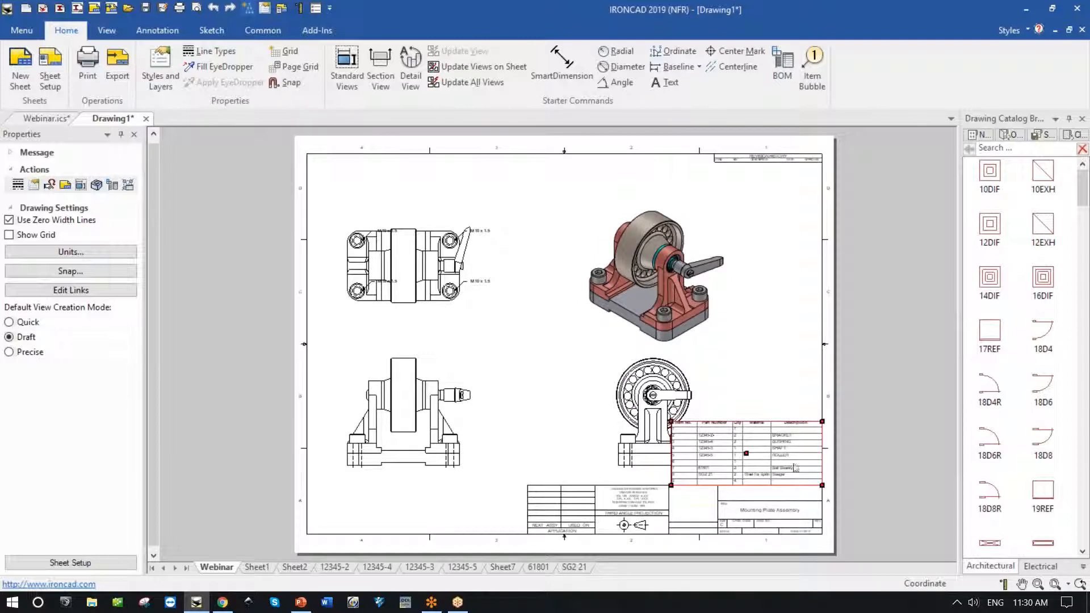
pyautogui.click(650, 415)
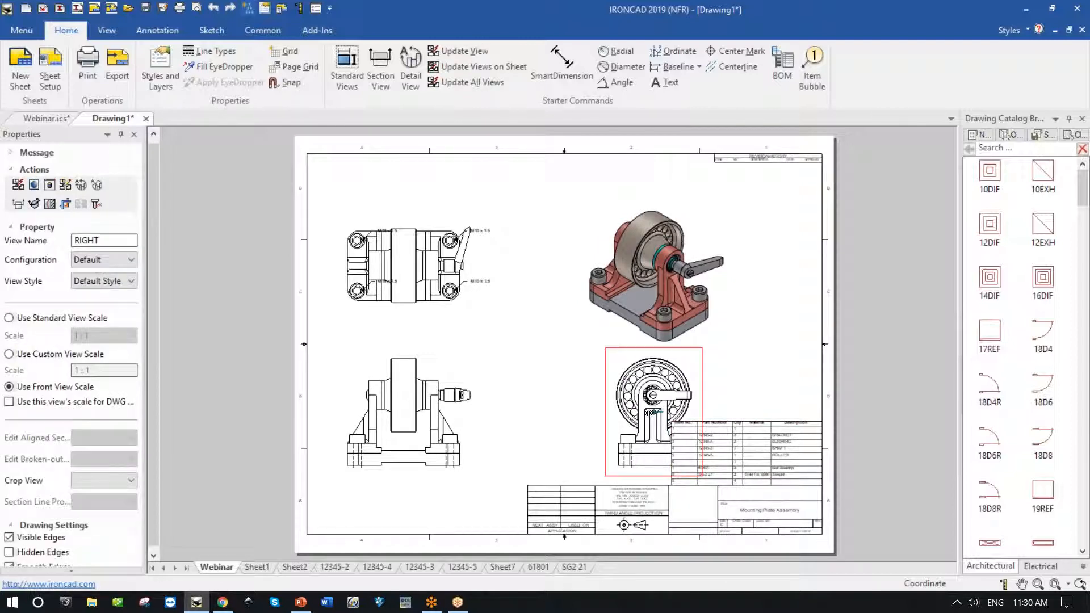
pyautogui.moveTo(594, 414); pyautogui.dragTo(575, 420)
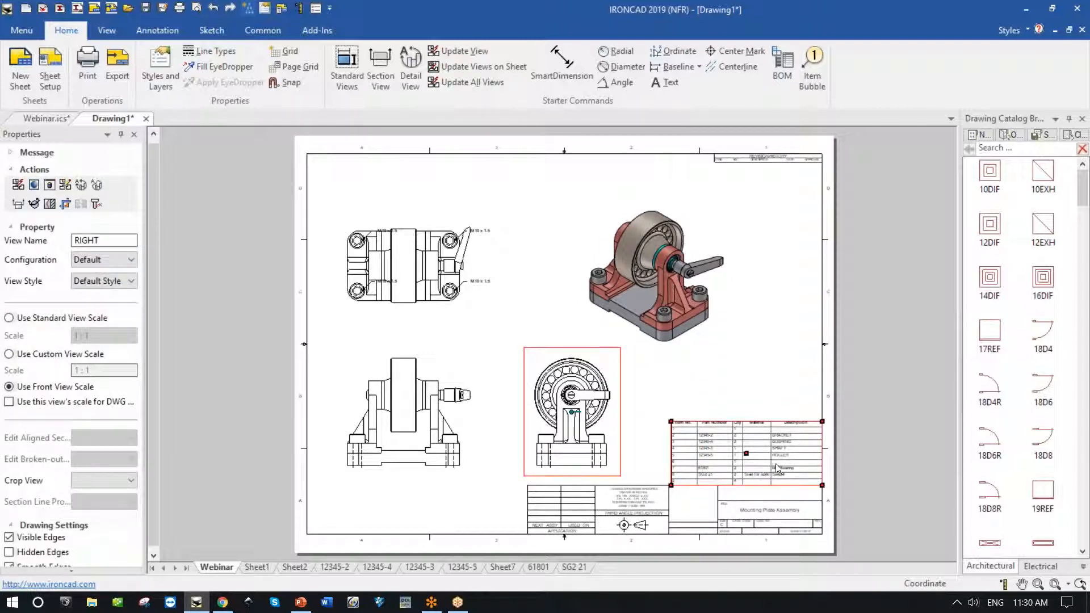
# Step: Open the bill of materials for editing and insert an empty column before Part Number
pyautogui.click(744, 450)
pyautogui.doubleClick(744, 449)
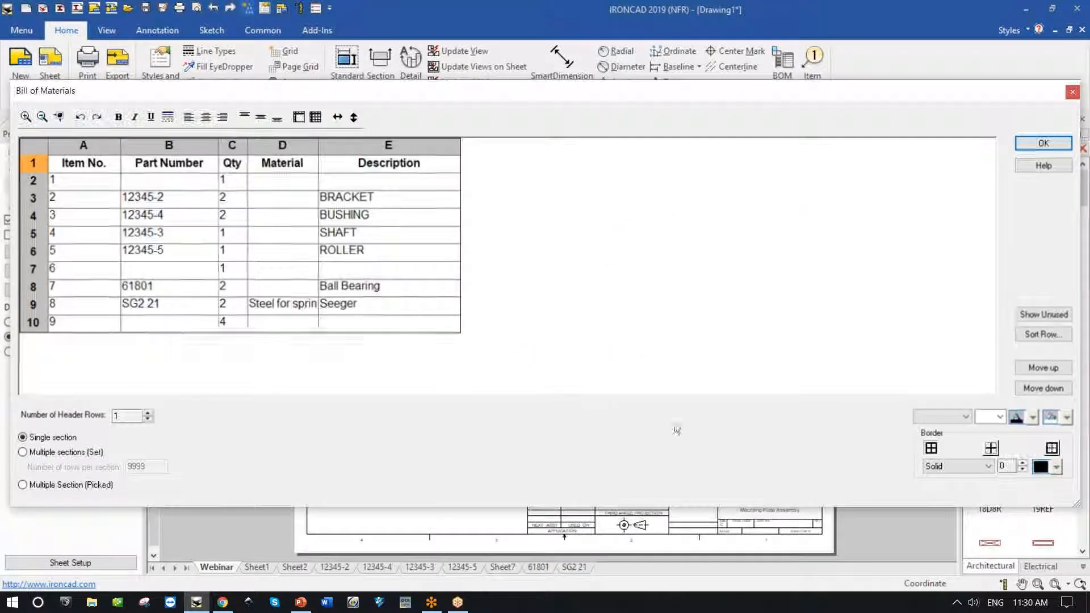
pyautogui.click(159, 148)
pyautogui.rightClick(161, 150)
pyautogui.click(250, 232)
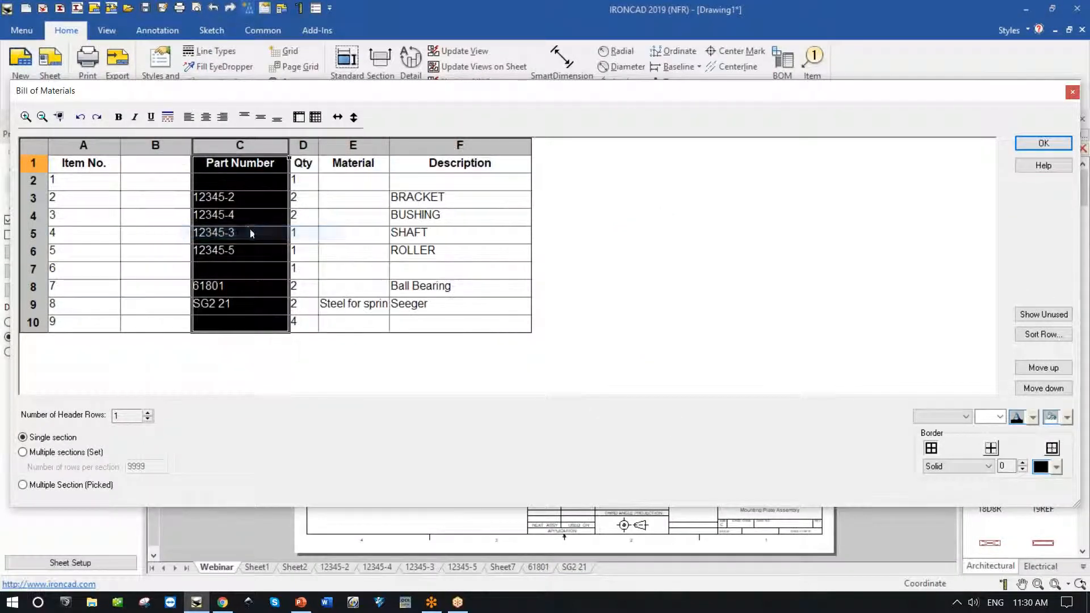
# Step: Title the empty column PartName from the scene properties and widen it to fit the full part names
pyautogui.doubleClick(168, 172)
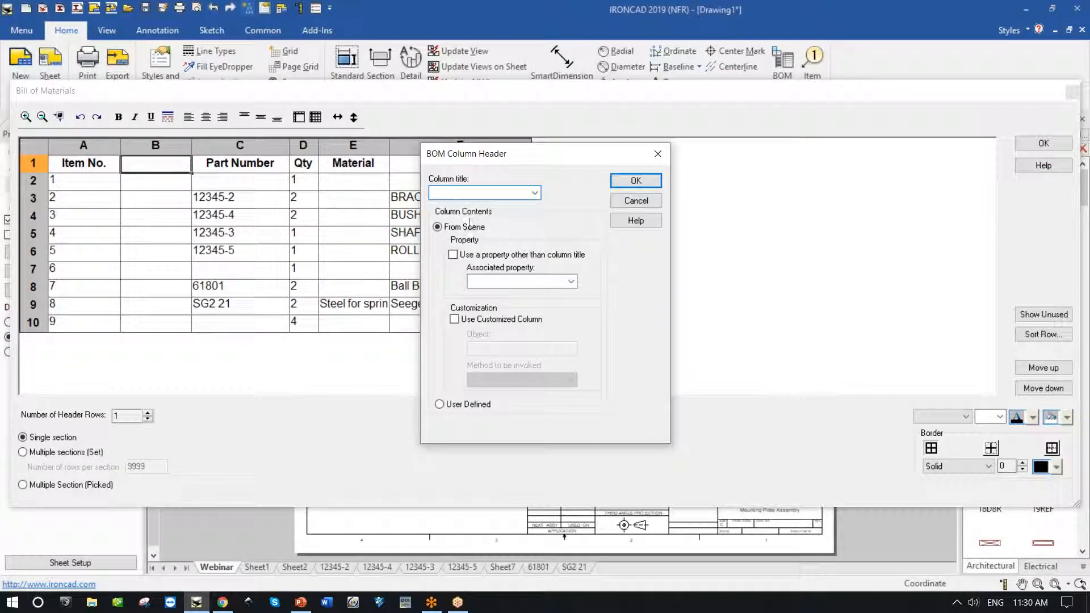
pyautogui.click(534, 193)
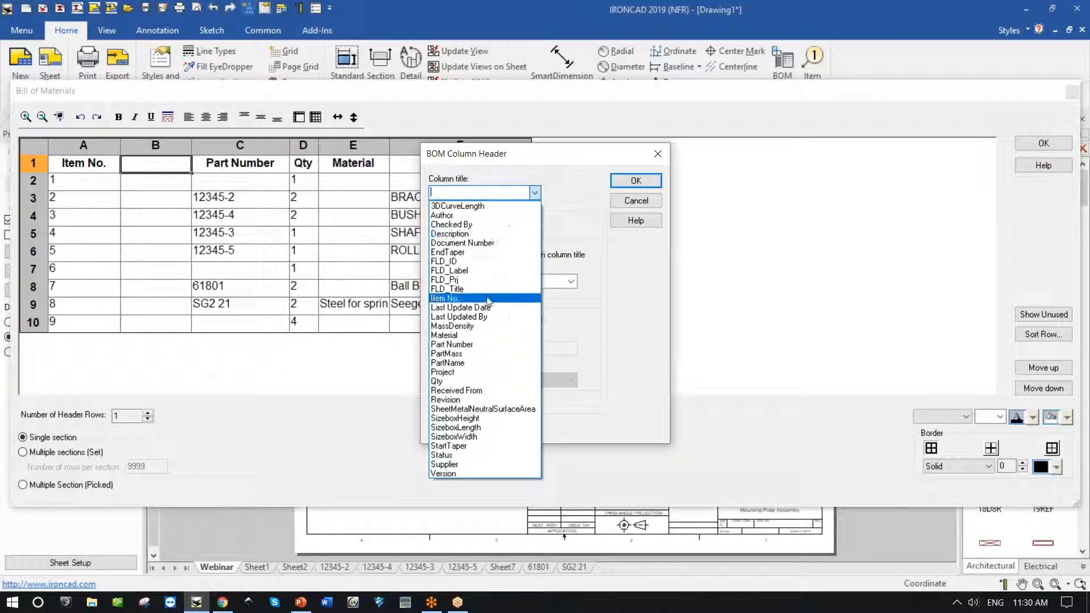
pyautogui.click(457, 363)
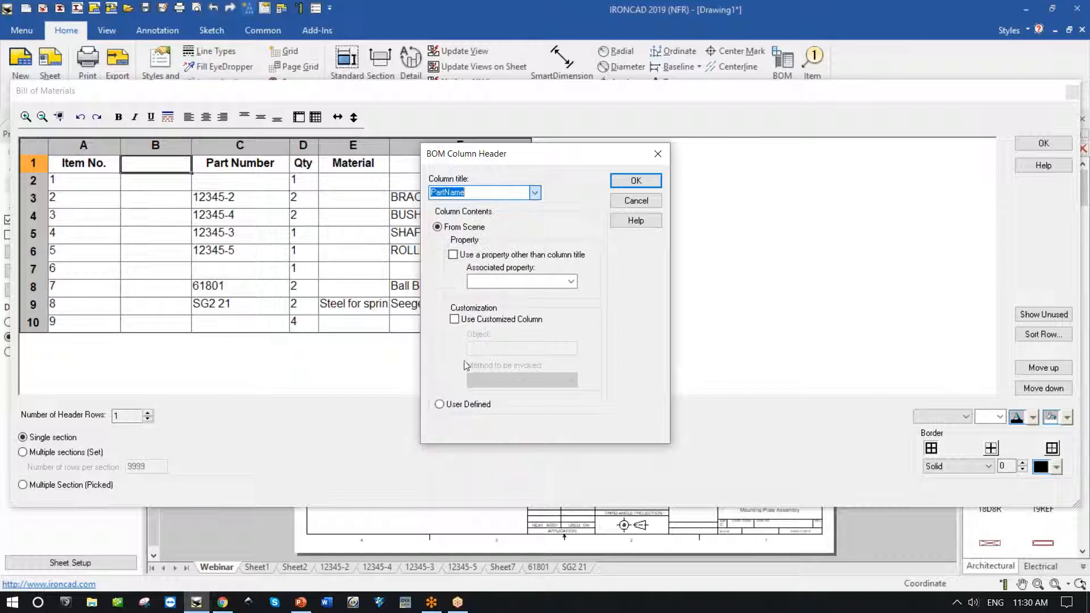
pyautogui.click(635, 181)
pyautogui.doubleClick(155, 180)
pyautogui.doubleClick(174, 200)
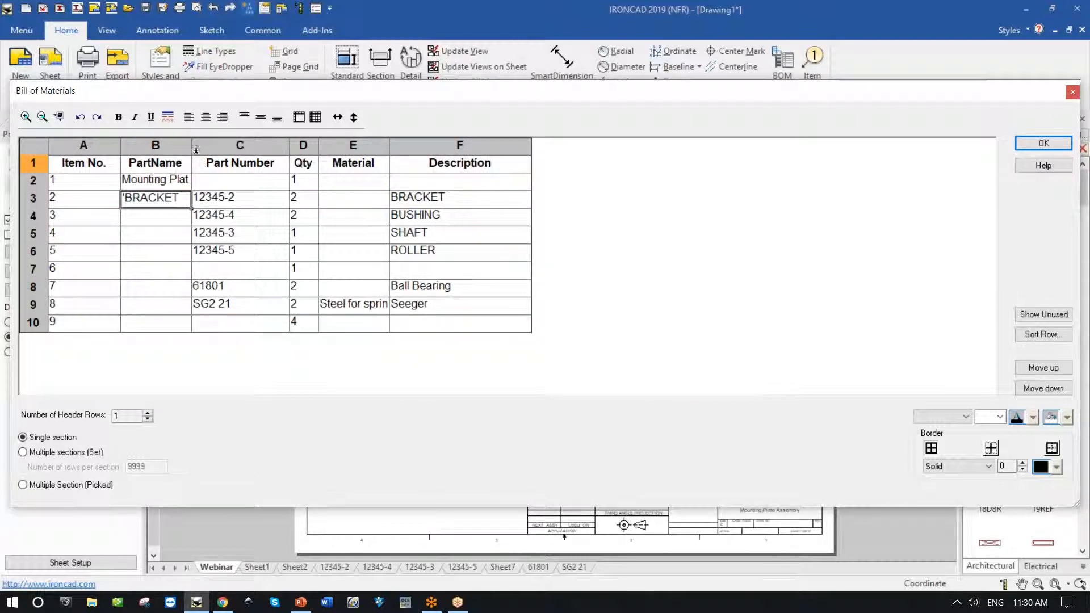
pyautogui.moveTo(191, 143); pyautogui.dragTo(304, 143)
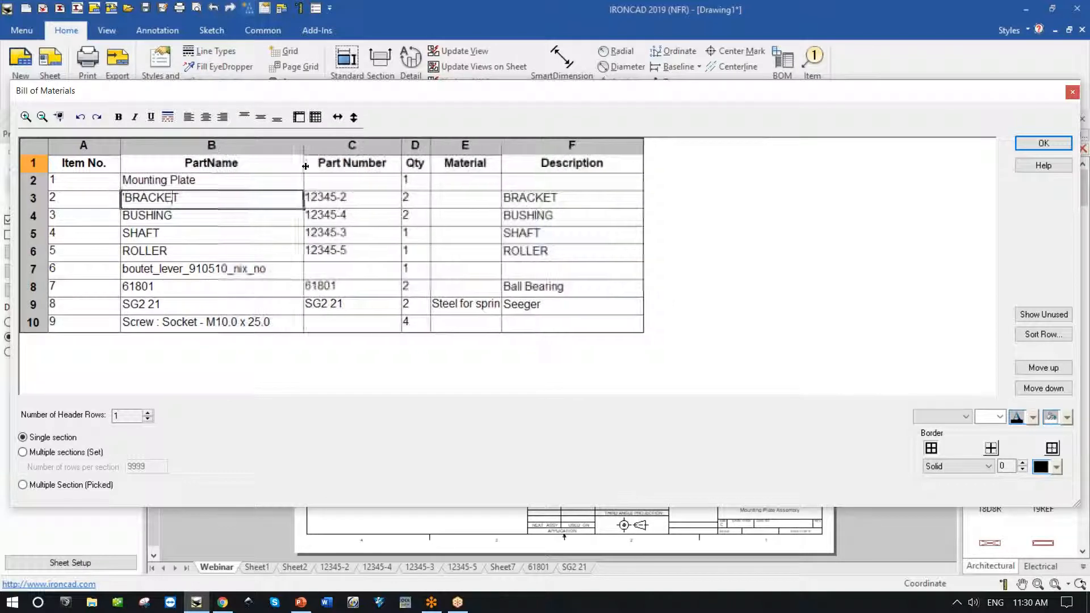
# Step: Insert a PartMass column before Material and apply the bill of materials changes to the sheet
pyautogui.click(466, 146)
pyautogui.rightClick(466, 147)
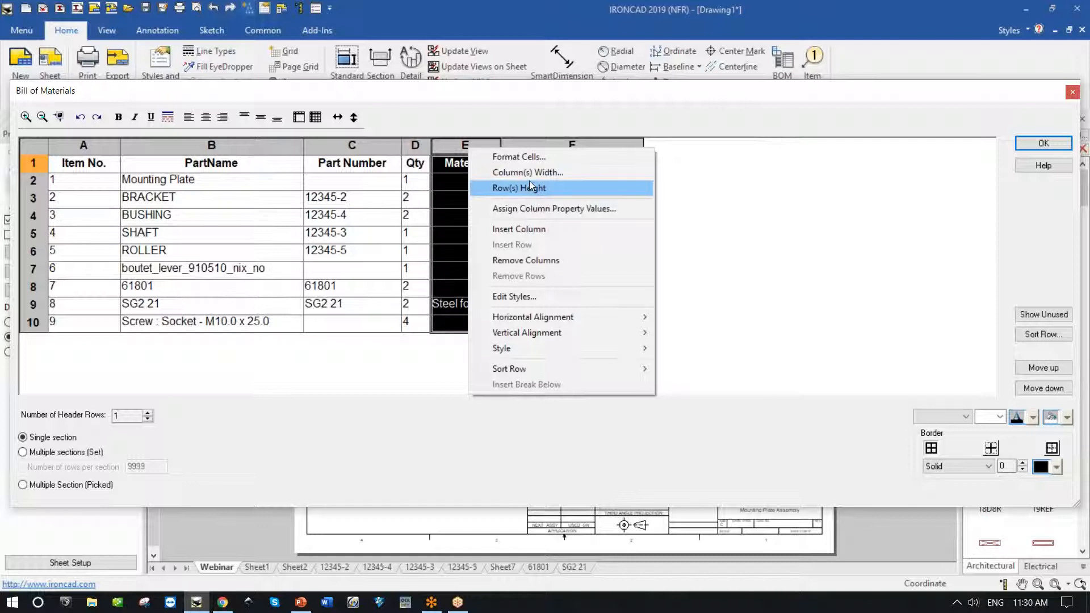
pyautogui.click(531, 230)
pyautogui.doubleClick(476, 170)
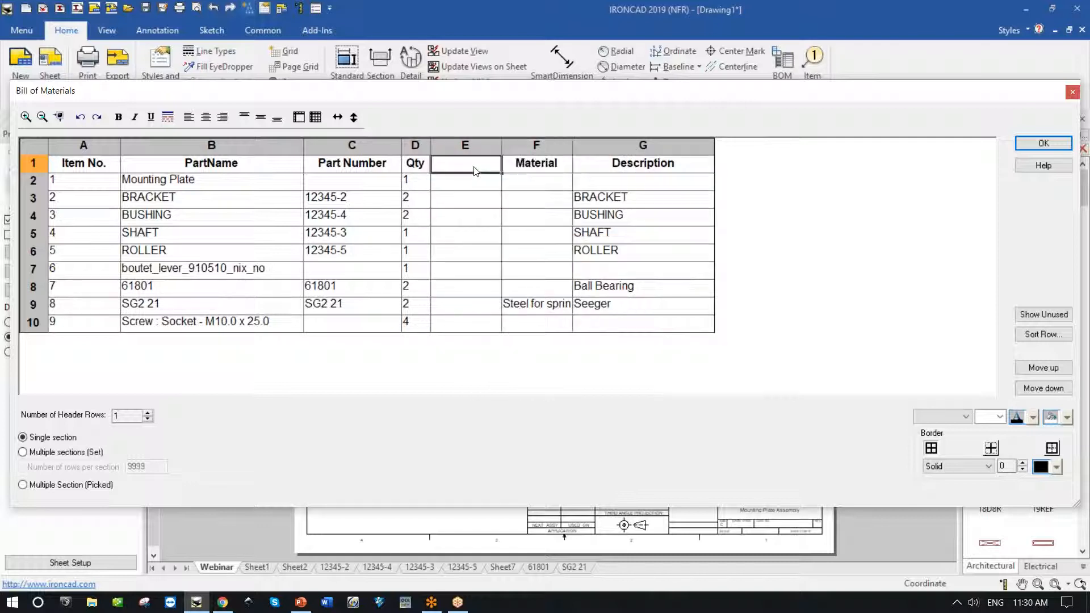
pyautogui.click(535, 193)
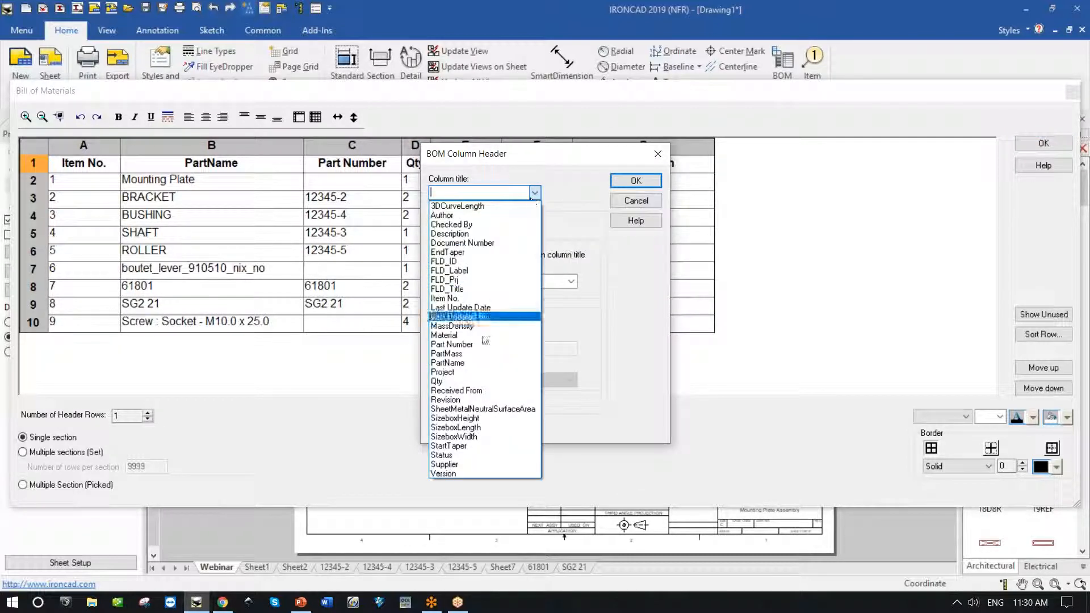
pyautogui.click(446, 353)
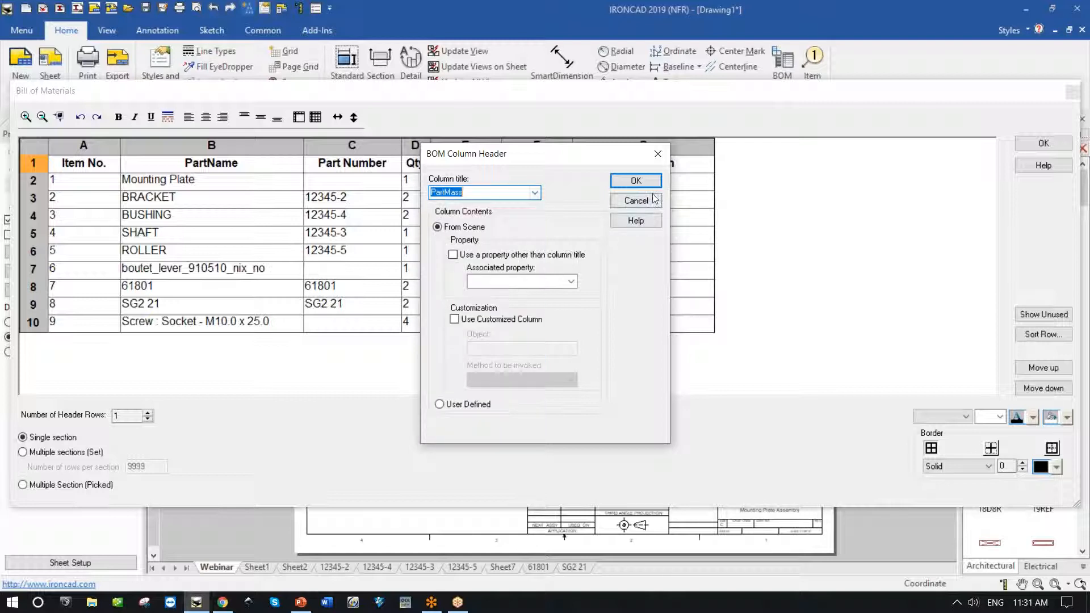
pyautogui.click(636, 180)
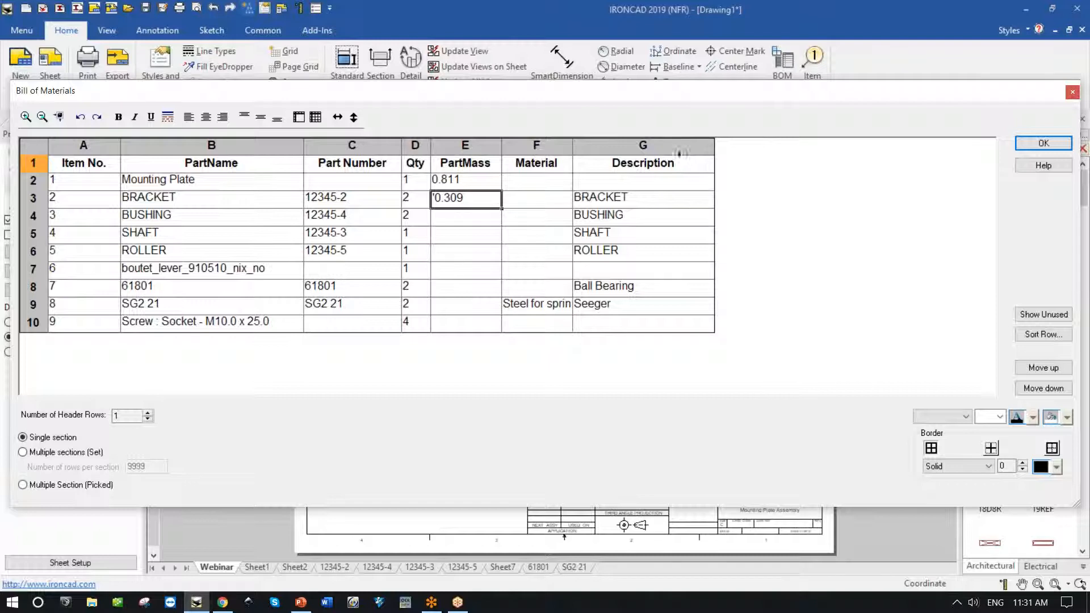
pyautogui.click(1043, 143)
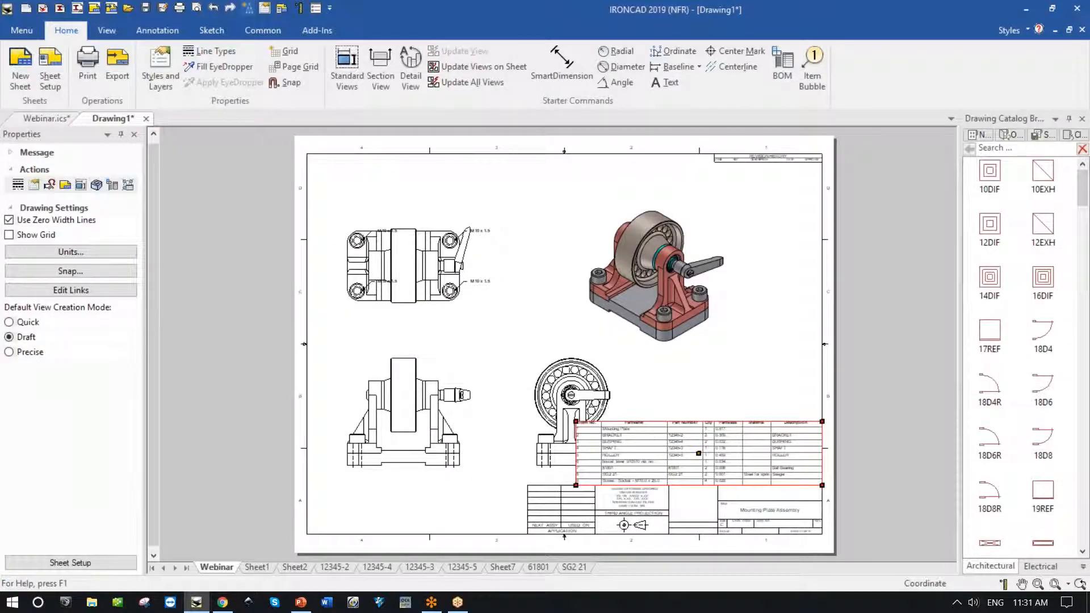
# Step: Shift the right view closer to the front view, off the widened table, and raise the top view to the sheet's upper border
pyautogui.click(570, 393)
pyautogui.moveTo(531, 388); pyautogui.dragTo(489, 388)
pyautogui.click(405, 266)
pyautogui.moveTo(423, 232); pyautogui.dragTo(422, 174)
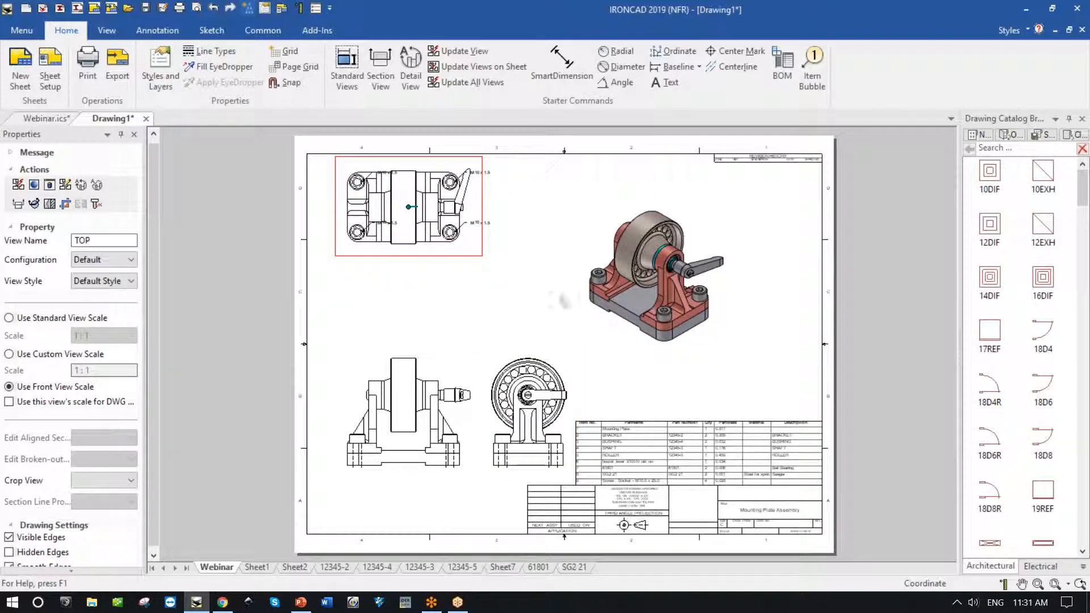
pyautogui.click(539, 294)
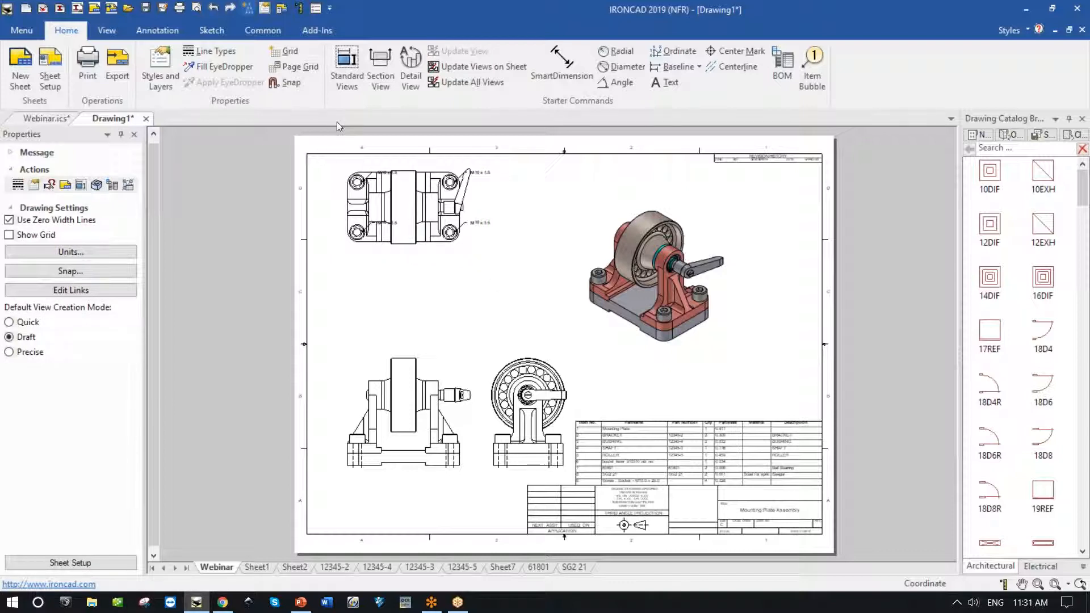
# Step: Create section view A from a horizontal line through the top view's centre and place it between the top and front views
pyautogui.click(380, 68)
pyautogui.click(400, 191)
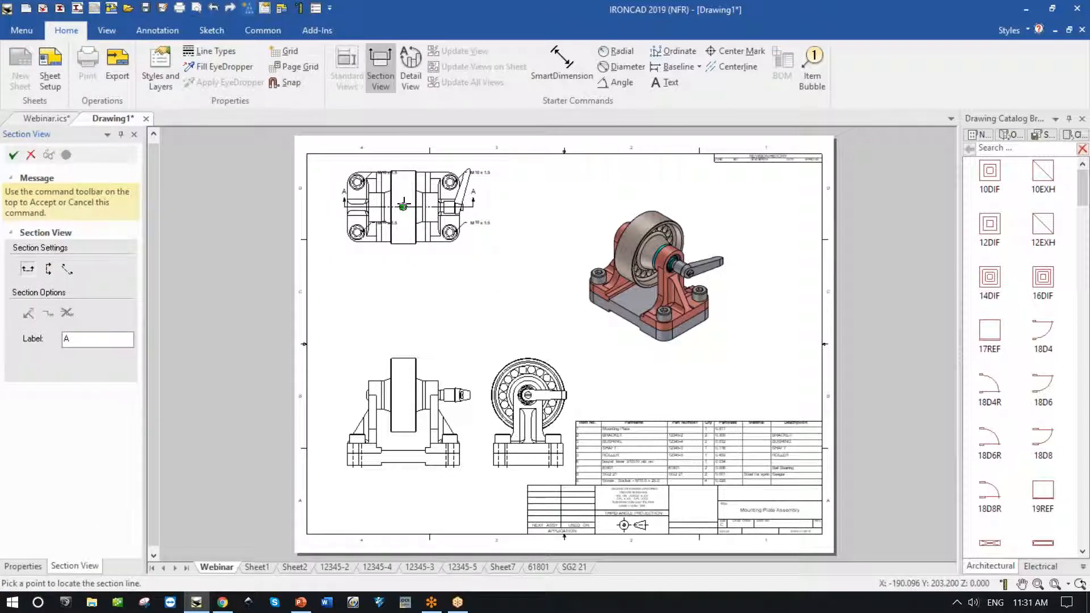
pyautogui.click(404, 206)
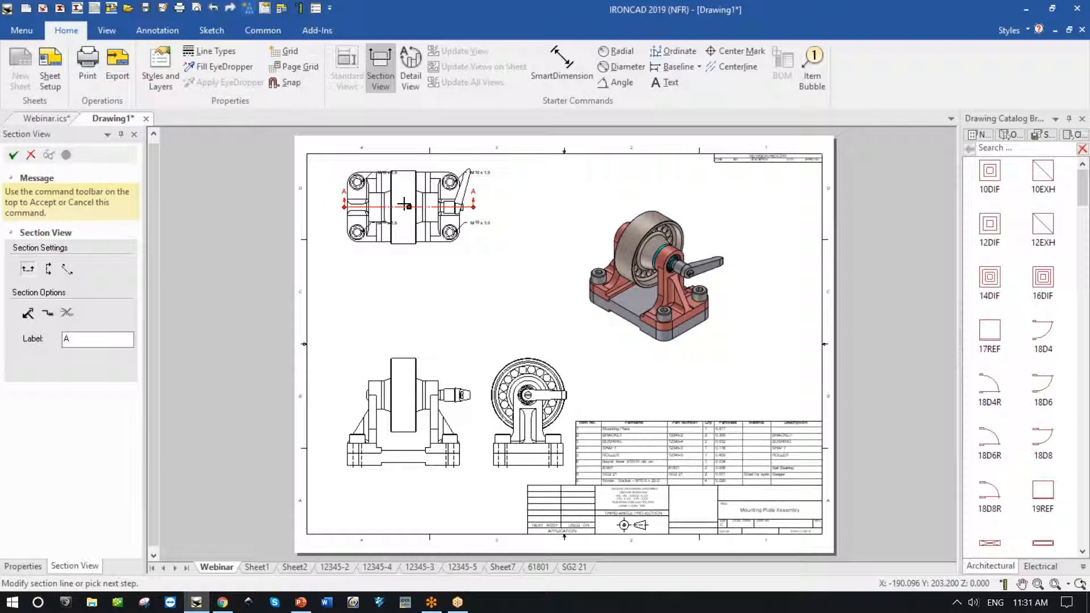
pyautogui.click(13, 154)
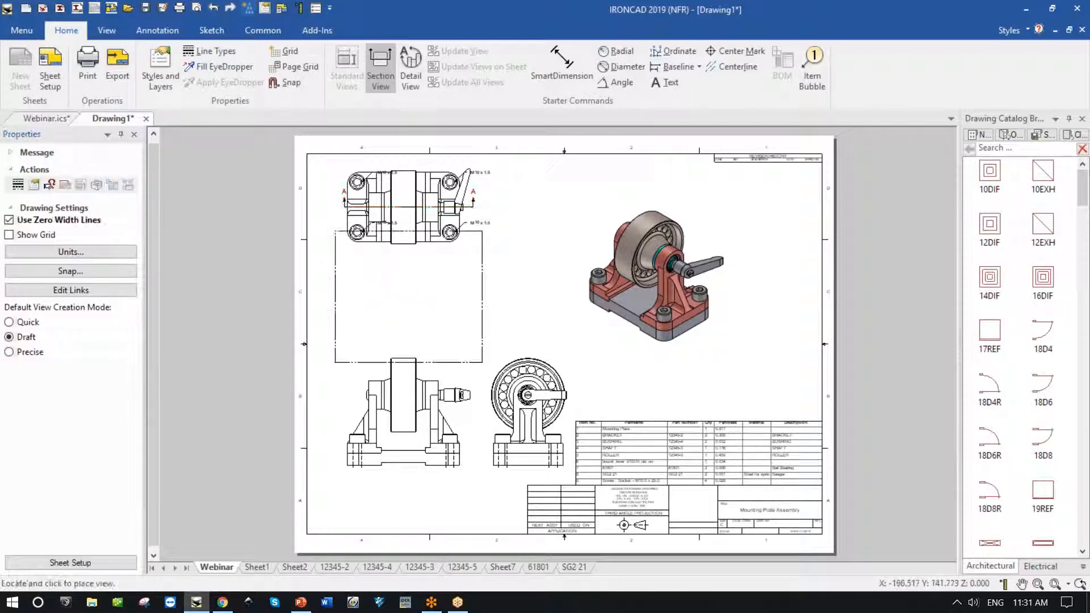
pyautogui.click(406, 304)
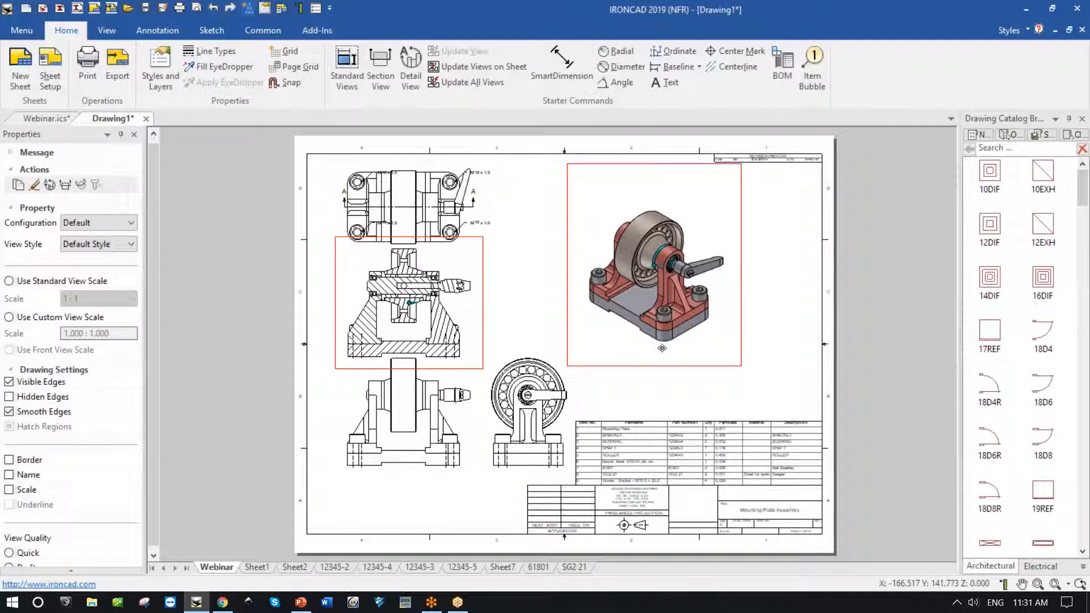
# Step: Move the shaded isometric view toward the sheet's right border
pyautogui.click(798, 364)
pyautogui.click(685, 268)
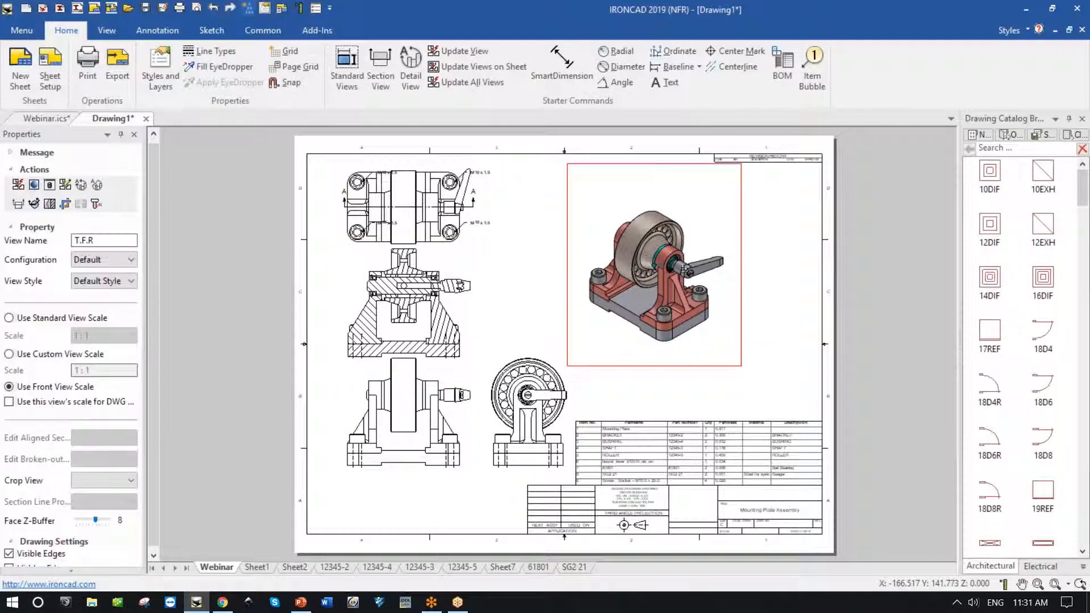
pyautogui.moveTo(708, 270); pyautogui.dragTo(765, 275)
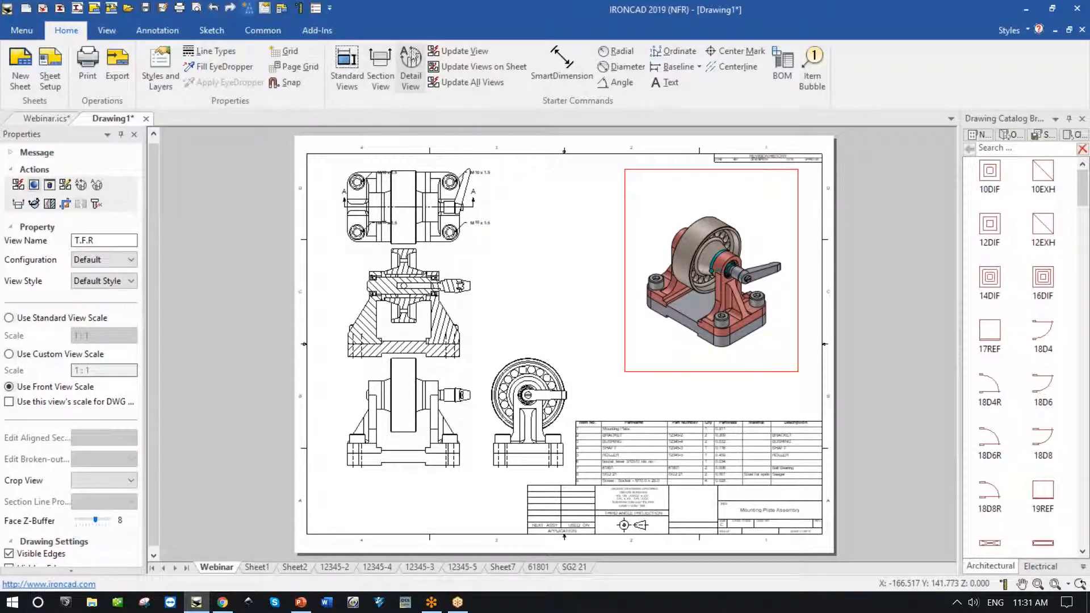
# Step: Create a detail view of the section view's right bearing area, place it beside the section, and shift the isometric view clear of it
pyautogui.click(410, 68)
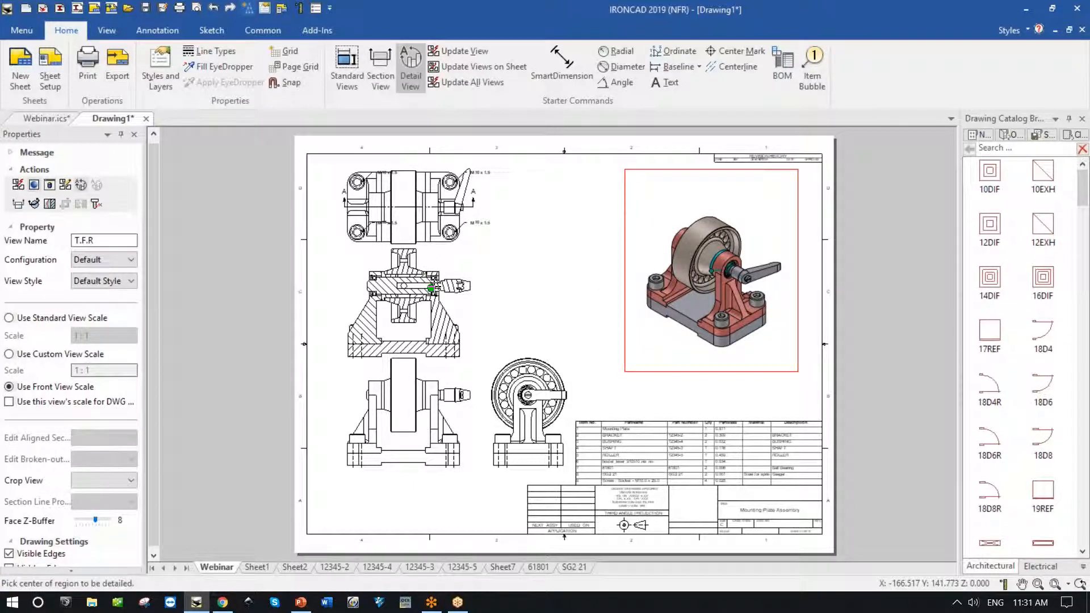
pyautogui.click(431, 288)
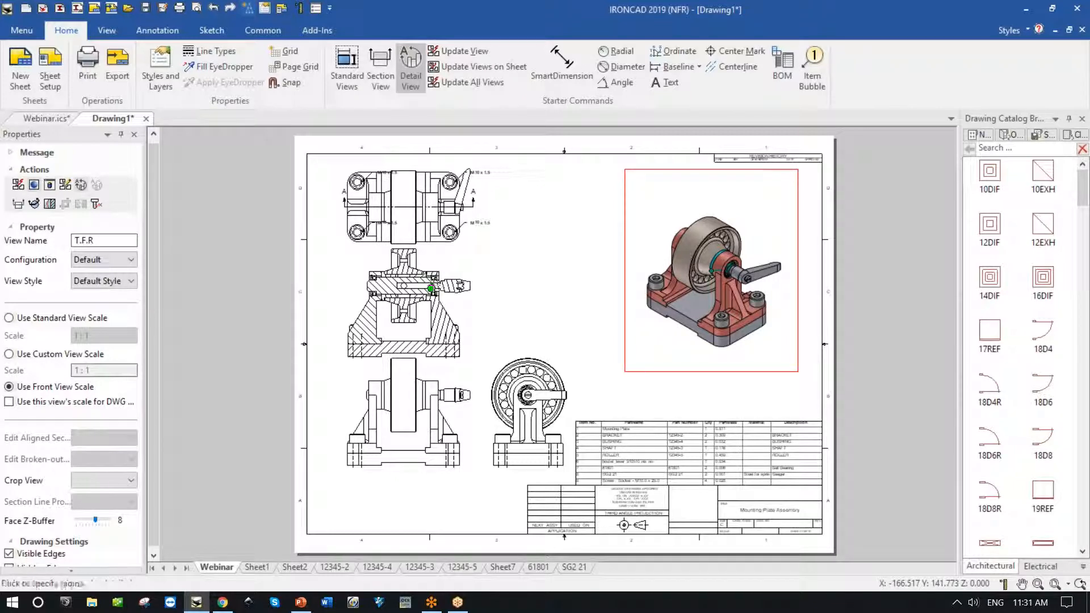
pyautogui.click(445, 310)
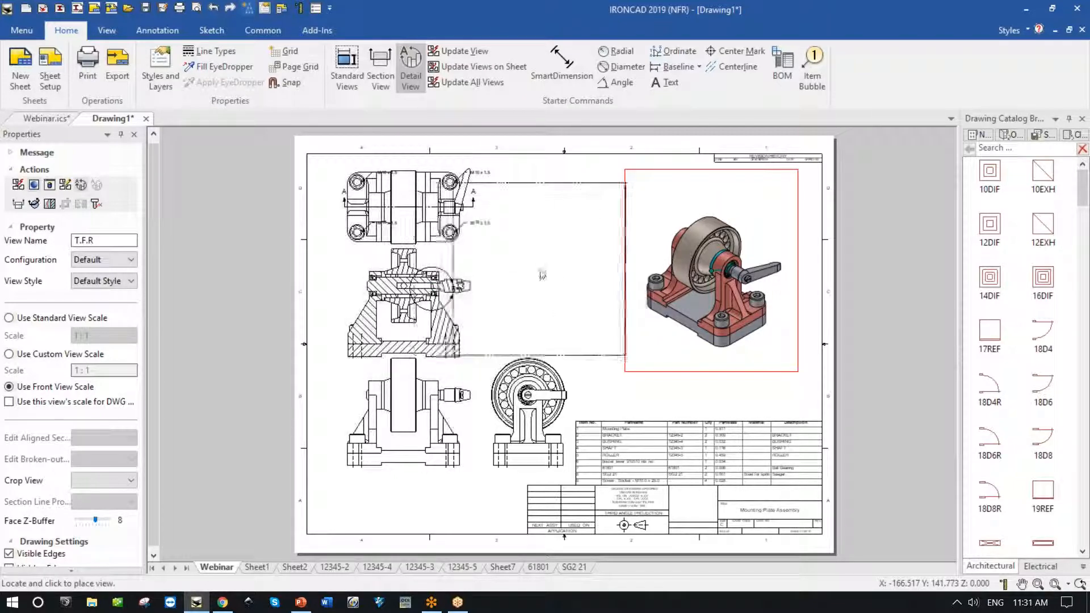
pyautogui.click(561, 272)
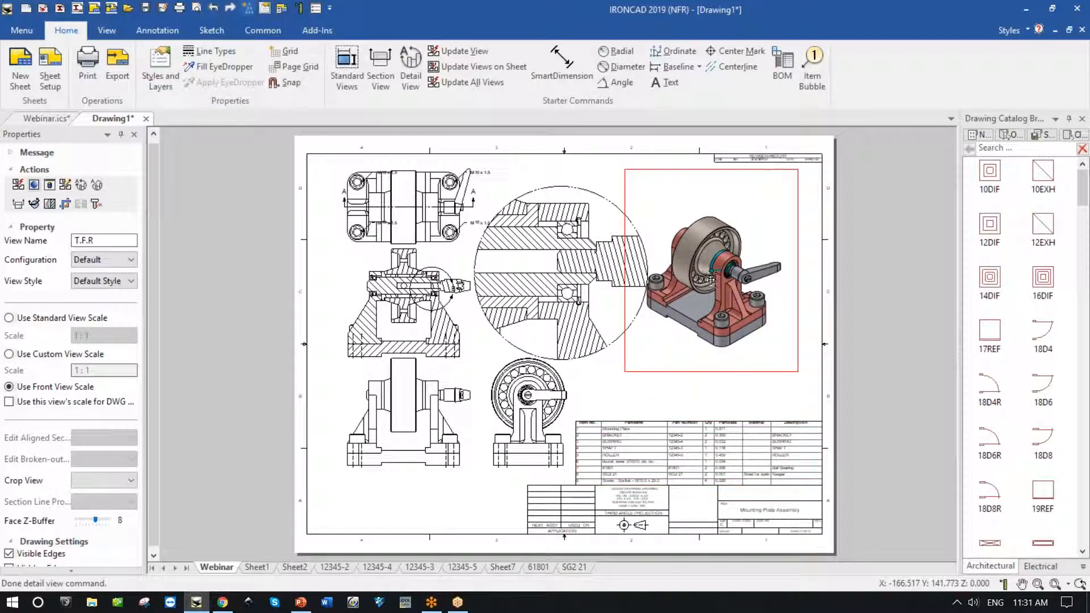
pyautogui.moveTo(722, 269); pyautogui.dragTo(743, 268)
pyautogui.click(600, 385)
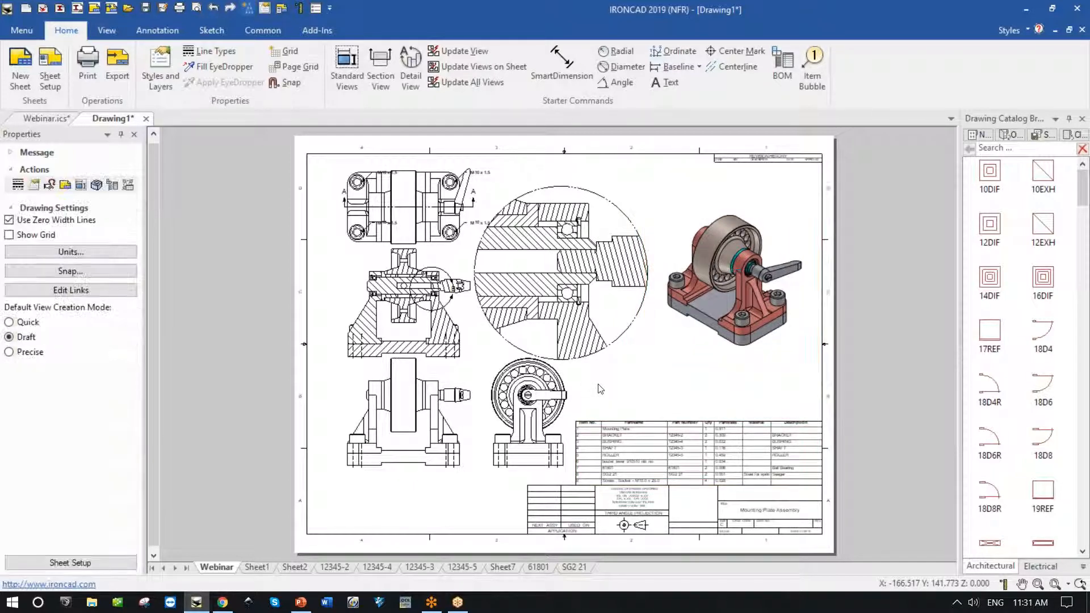
# Step: Open Sheet2 and start automatic dimensioning of the mounting plate's front view with the baseline type
pyautogui.click(248, 568)
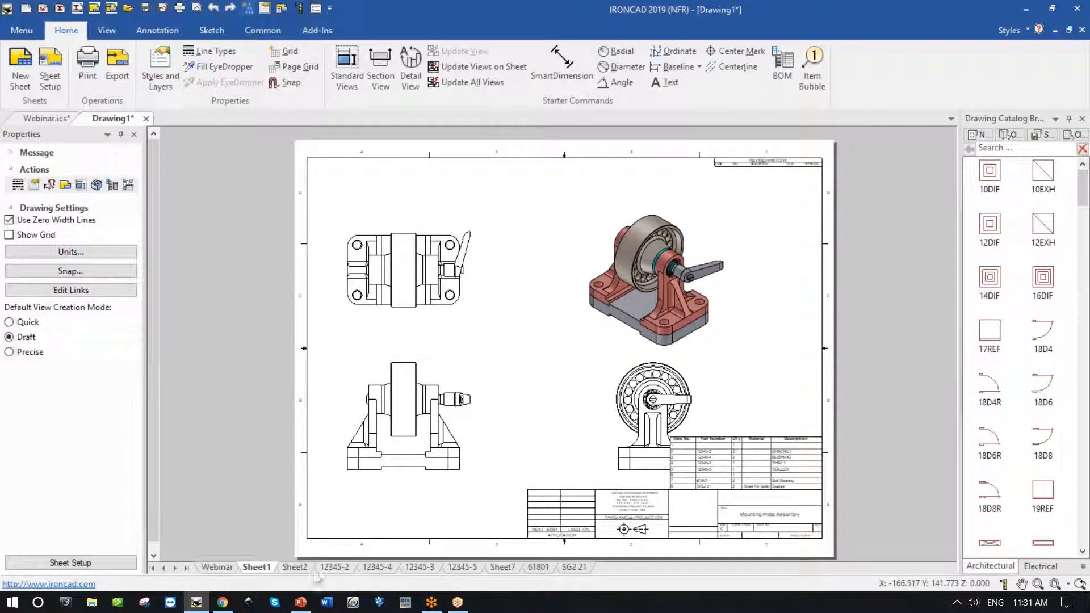
pyautogui.click(297, 569)
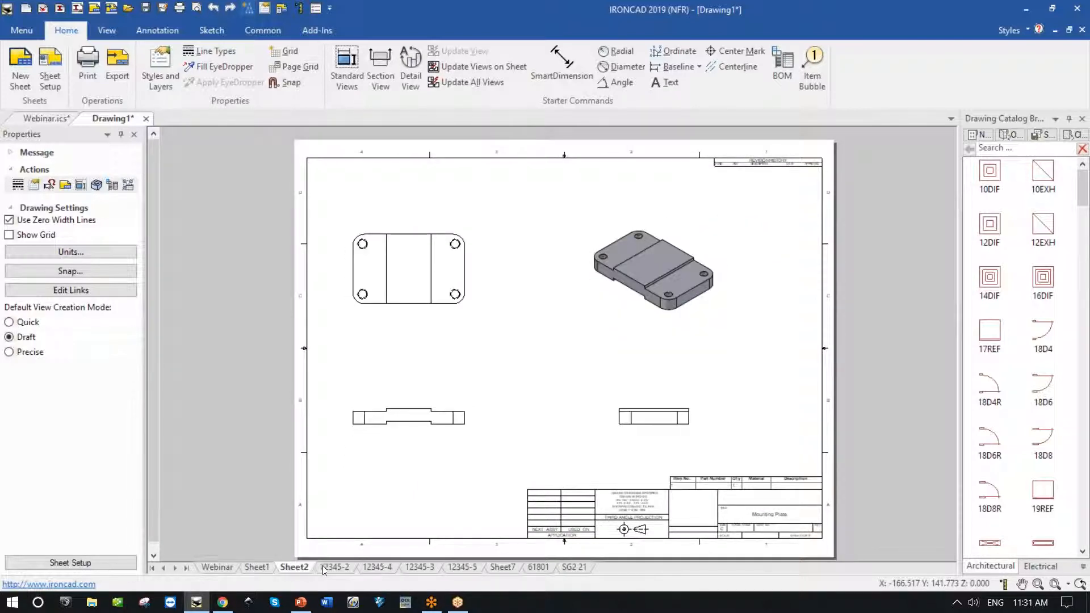
pyautogui.click(404, 418)
pyautogui.rightClick(405, 417)
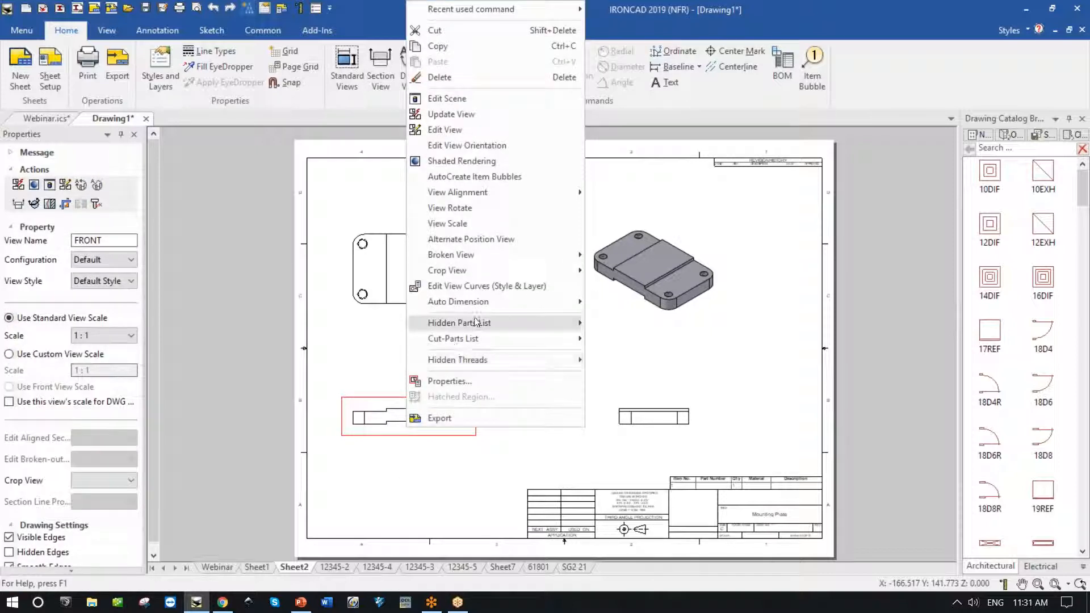
pyautogui.moveTo(480, 304)
pyautogui.click(639, 304)
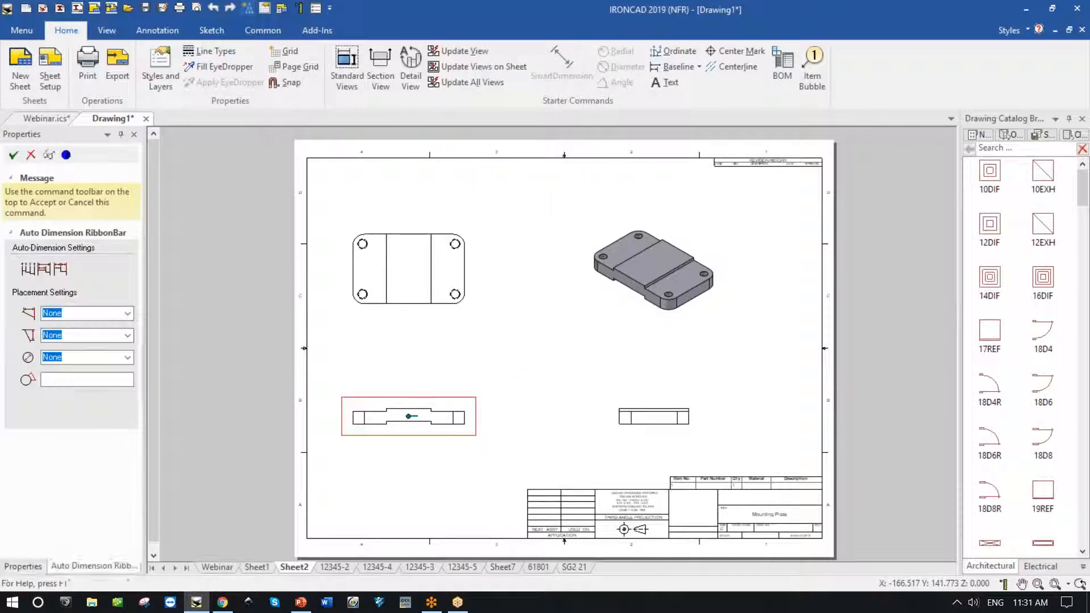
pyautogui.click(44, 269)
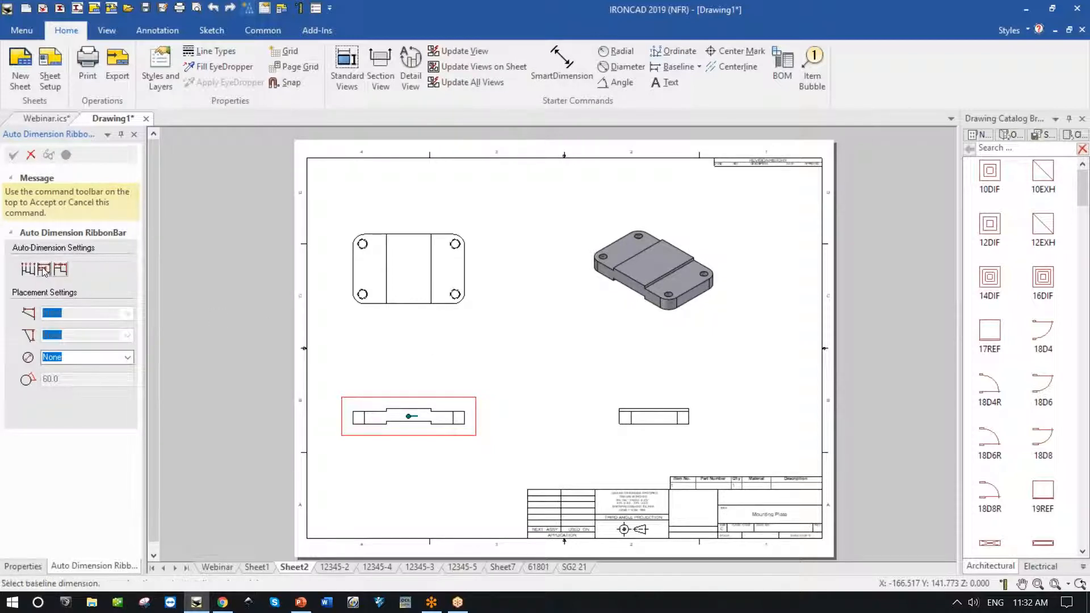
# Step: Place the automatic dimensions as Horizontal Above and Vertical right, measured from the front view's upper-left corner, and accept them
pyautogui.click(128, 313)
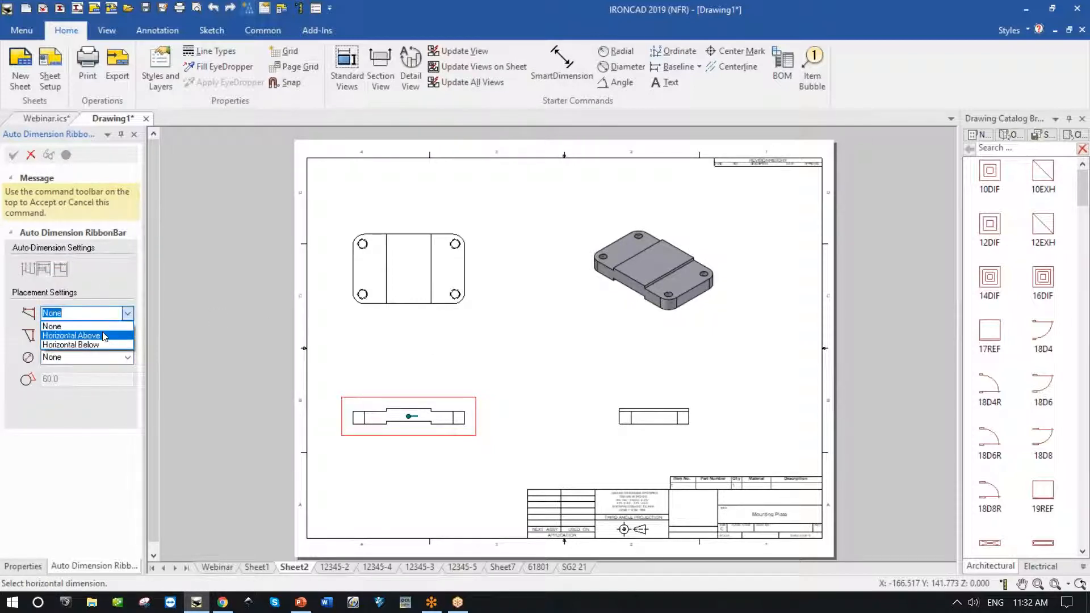
pyautogui.click(85, 333)
pyautogui.click(129, 335)
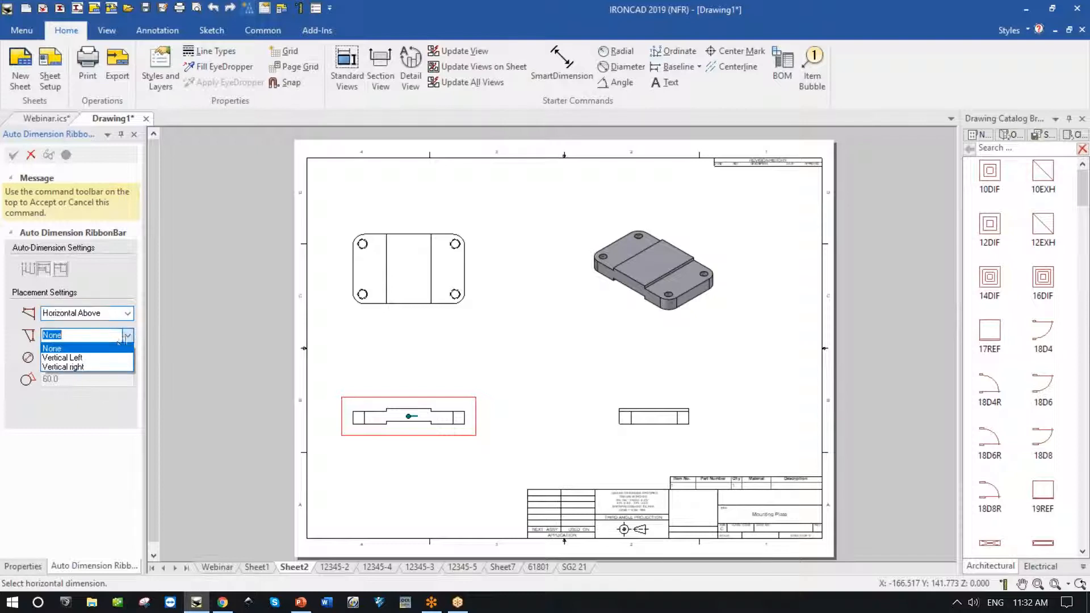
pyautogui.click(101, 362)
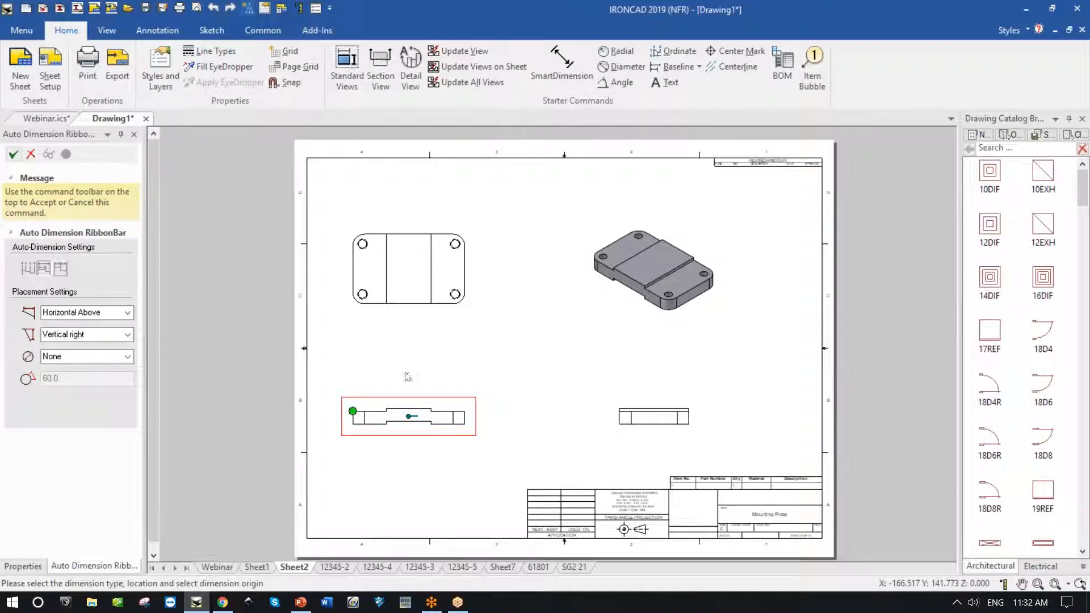
pyautogui.click(406, 376)
pyautogui.click(540, 362)
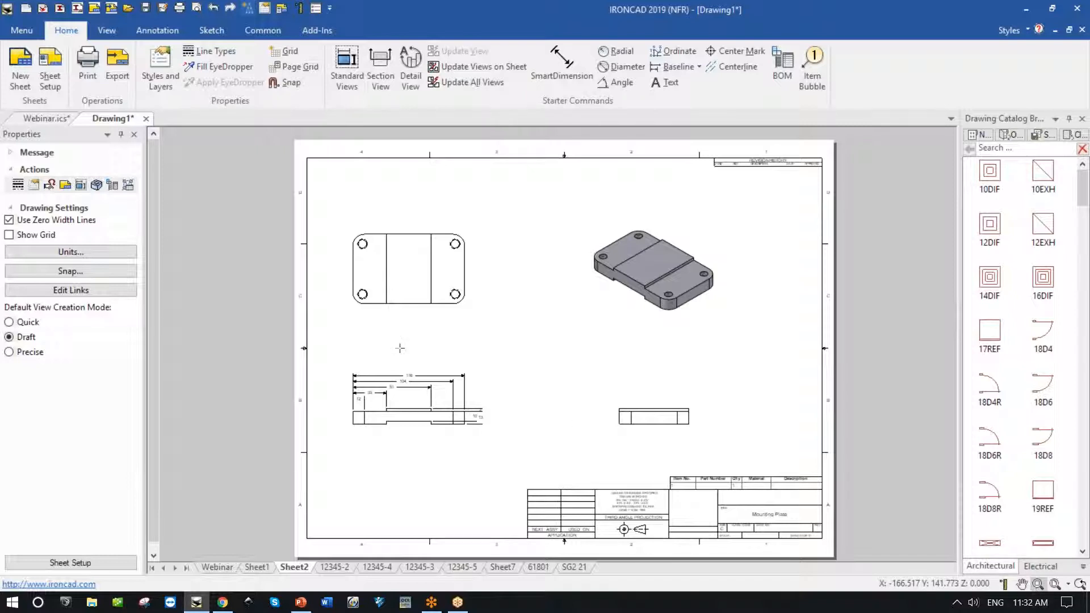
# Step: Add a vertical dimension for the depth of the recess under the plate, at the recess's left end
pyautogui.moveTo(330, 351); pyautogui.dragTo(510, 455)
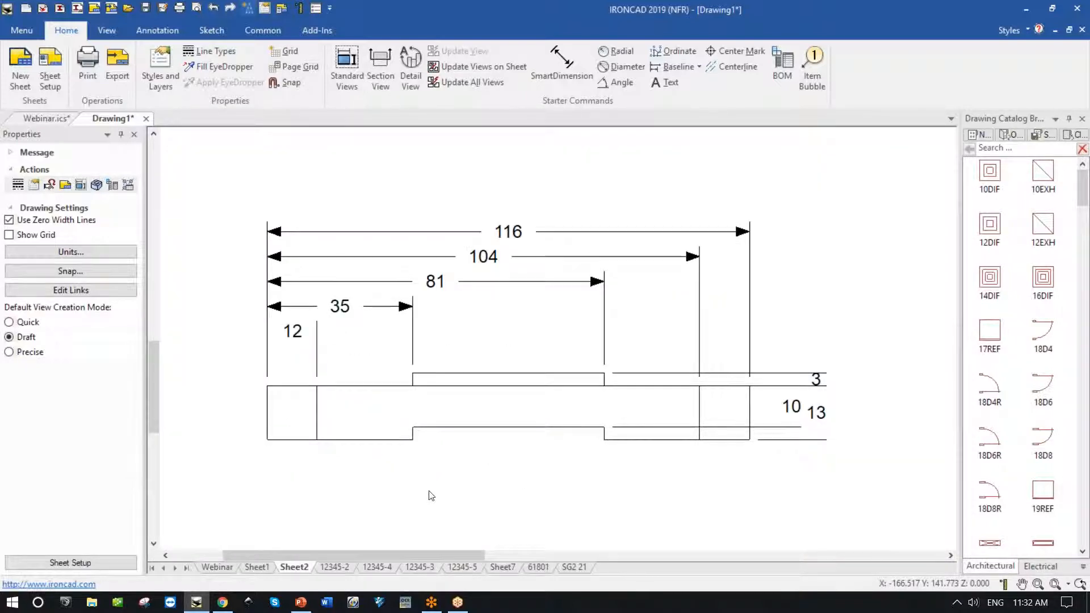
pyautogui.click(146, 32)
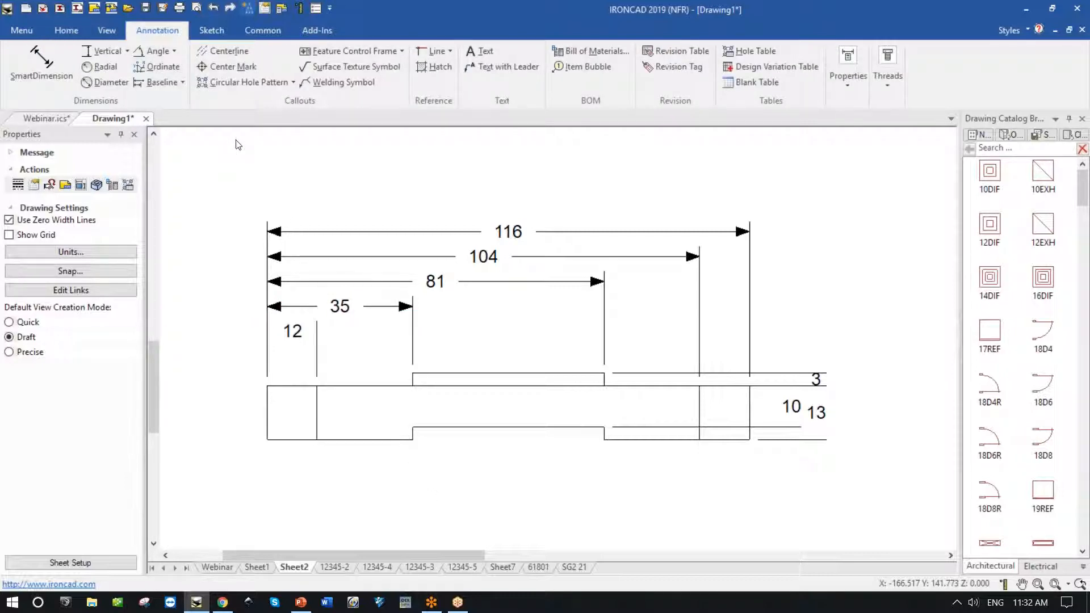
pyautogui.click(101, 51)
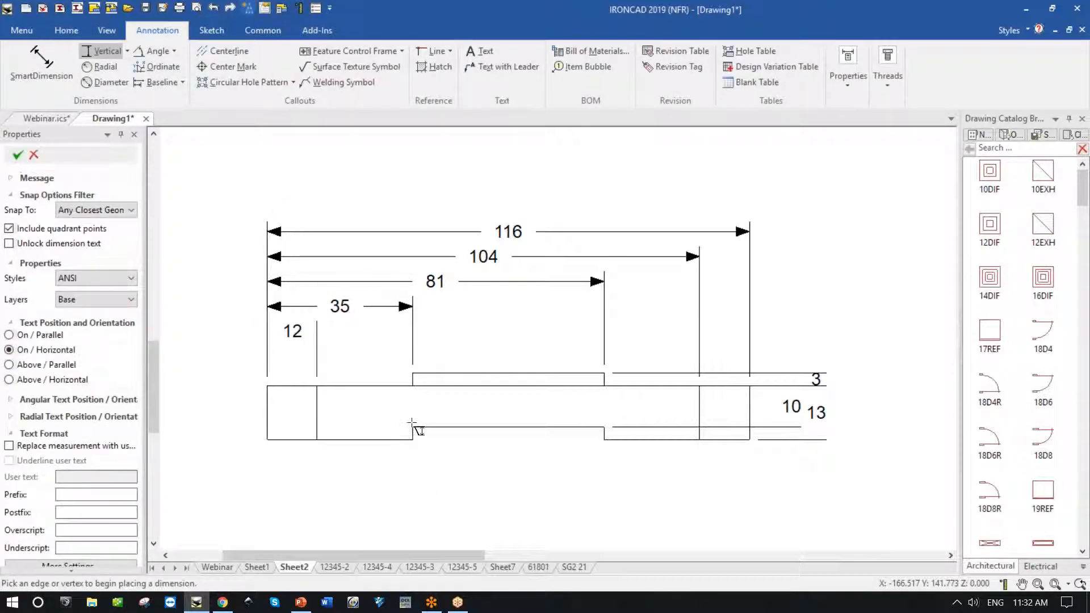
pyautogui.click(413, 438)
pyautogui.click(413, 438)
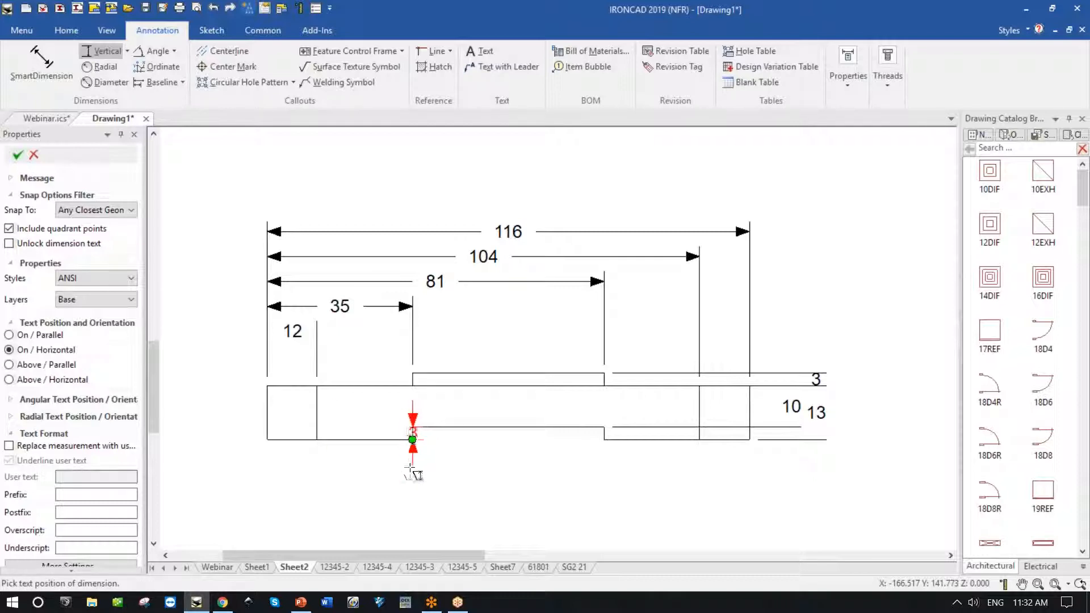
pyautogui.click(442, 483)
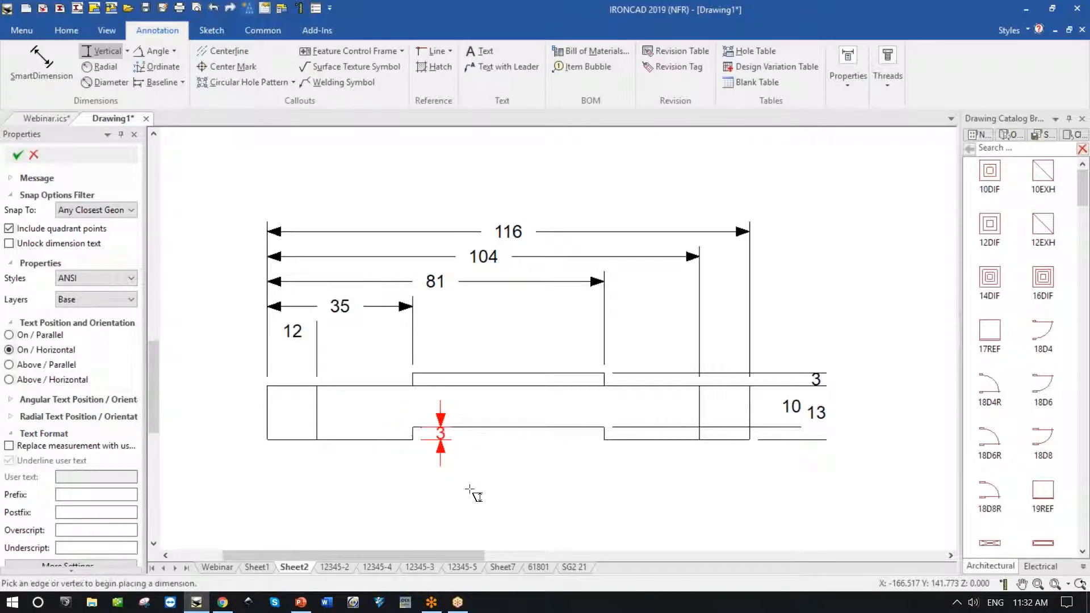
# Step: Add a vertical dimension for the height of the plate's raised centre pad, placed outside its left edge
pyautogui.click(413, 373)
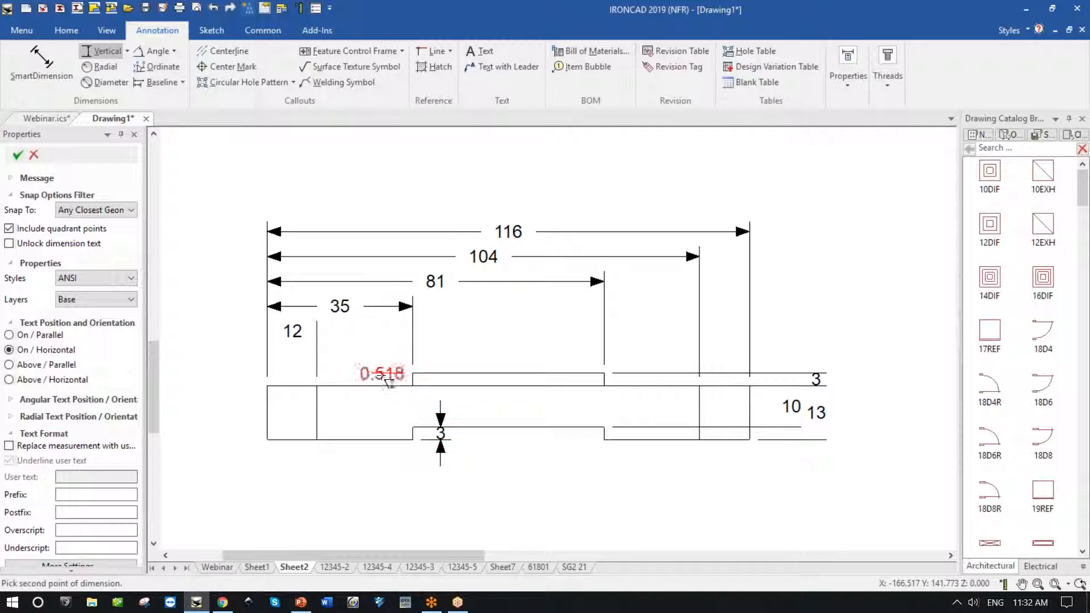
pyautogui.press('Escape')
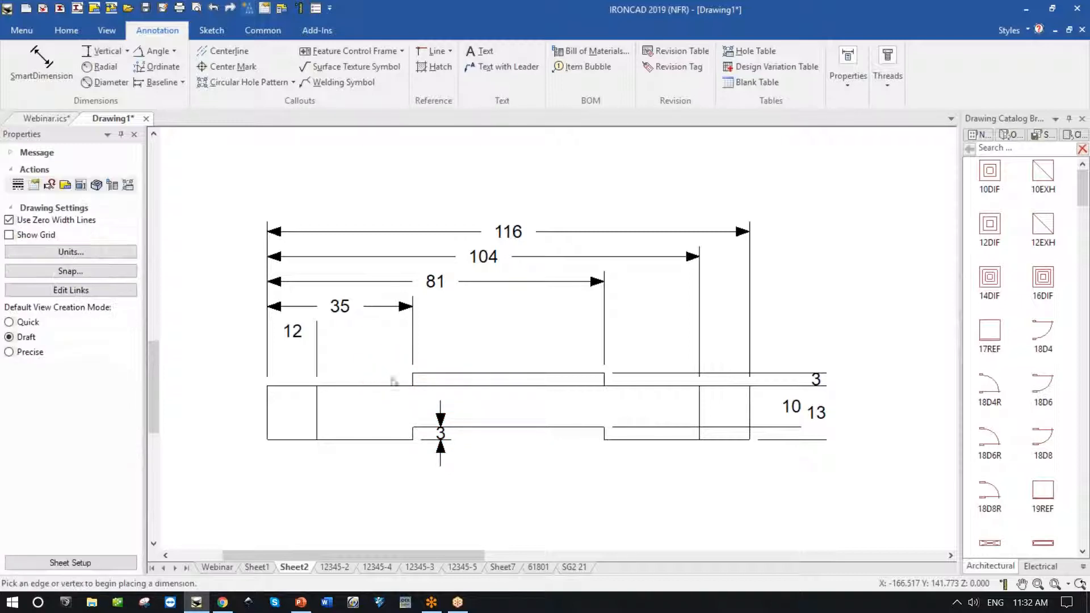
pyautogui.click(102, 51)
pyautogui.click(414, 373)
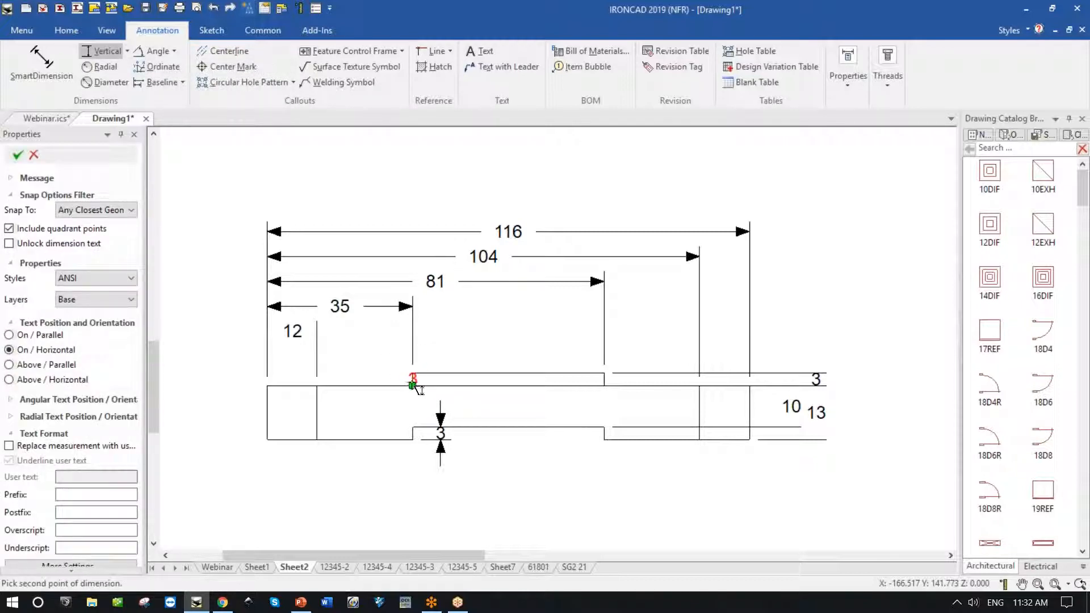
pyautogui.click(413, 385)
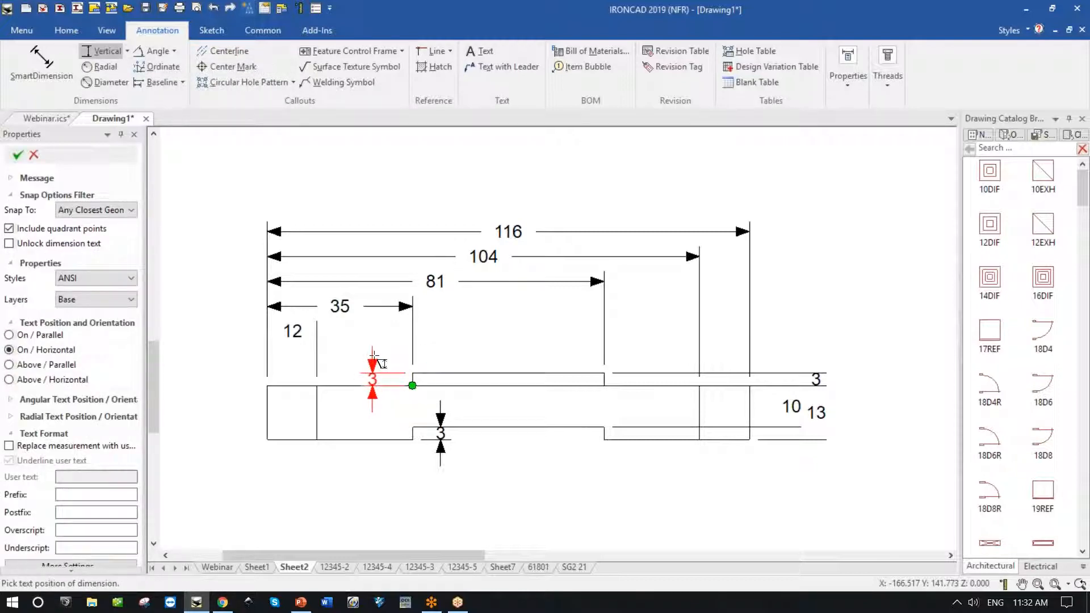
pyautogui.click(384, 362)
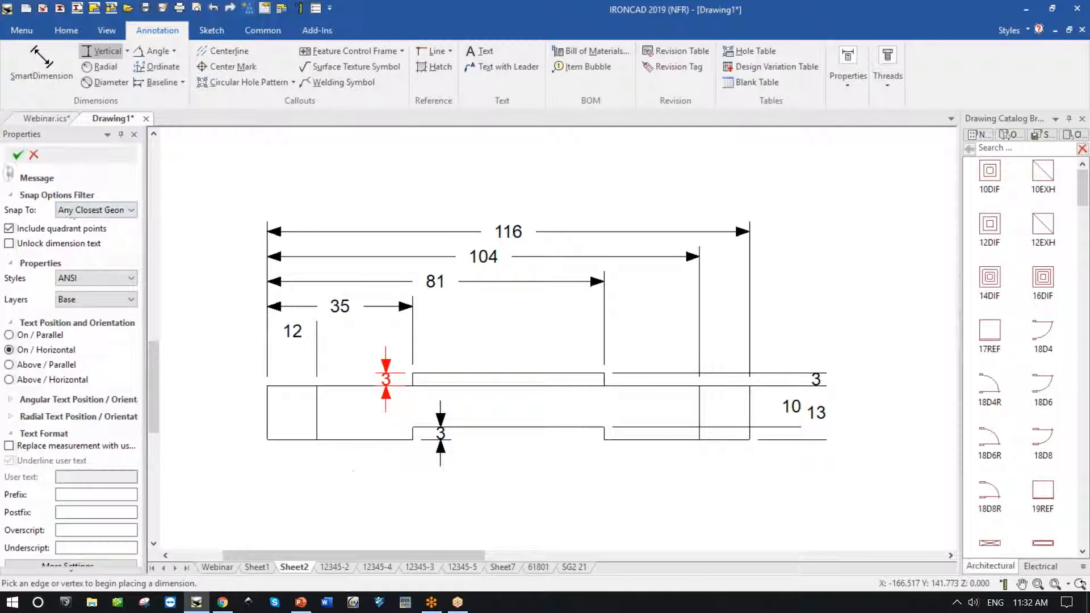
pyautogui.click(17, 157)
# Step: Offset the pad height dimension's text with its knee direction reversed, and move the recess depth dimension's text below the view
pyautogui.moveTo(400, 352); pyautogui.dragTo(370, 353)
pyautogui.rightClick(370, 353)
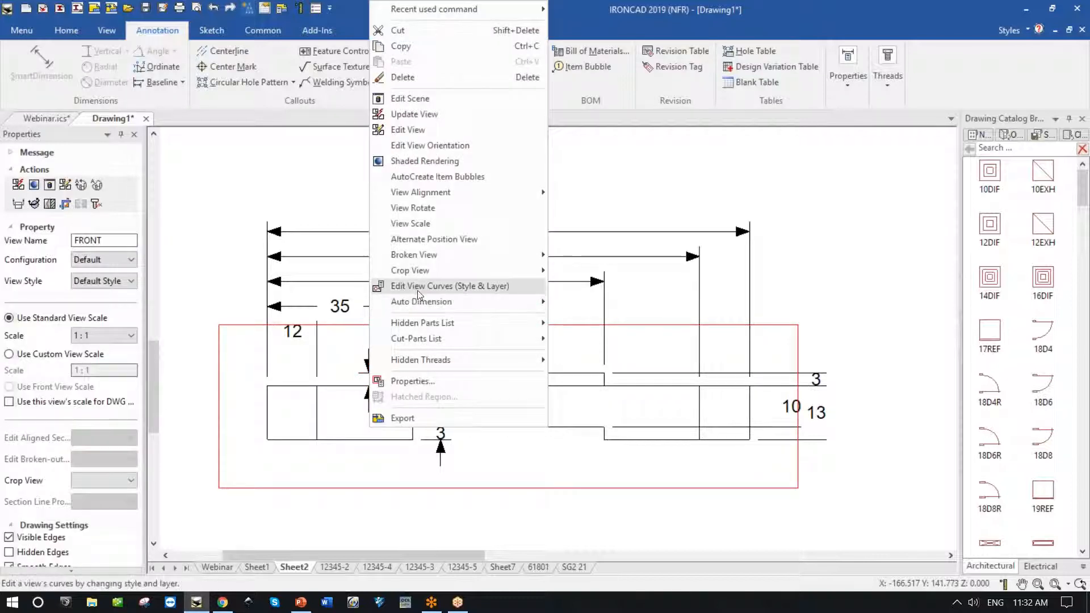
pyautogui.click(408, 376)
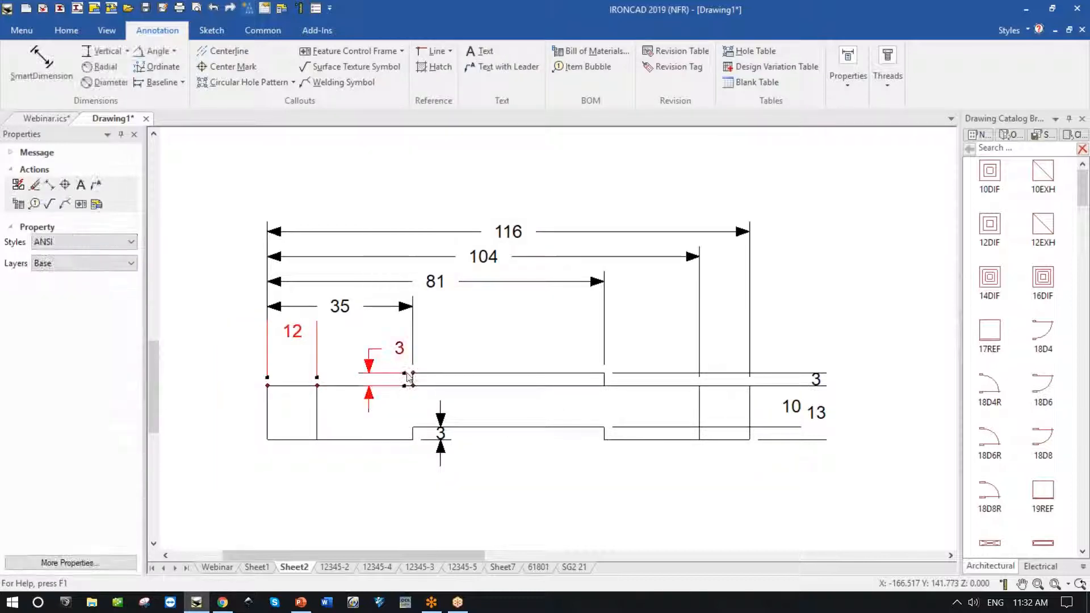
pyautogui.click(380, 353)
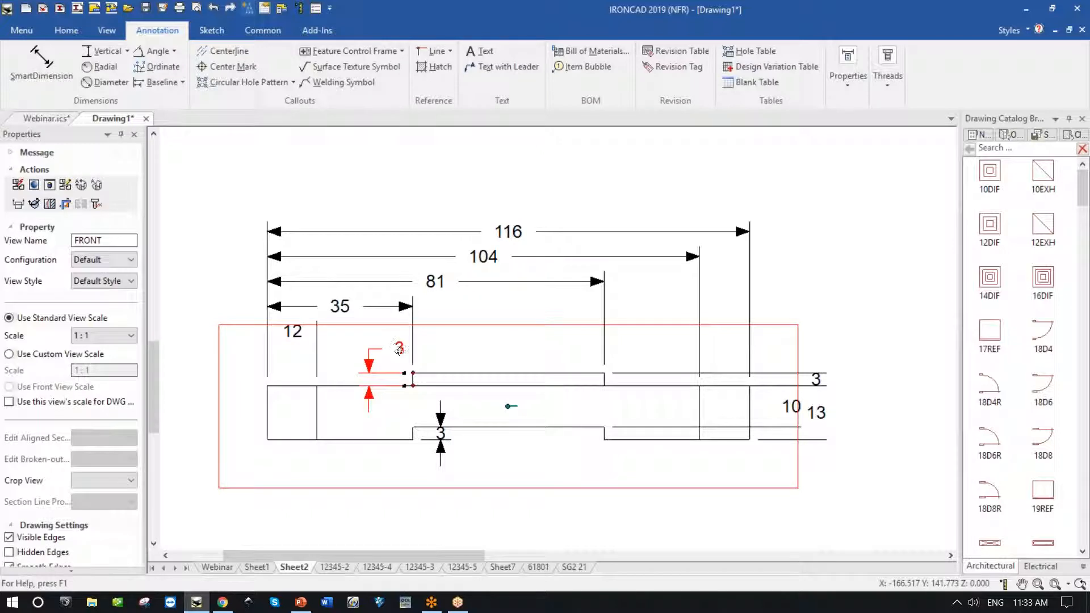
pyautogui.click(403, 350)
pyautogui.rightClick(404, 349)
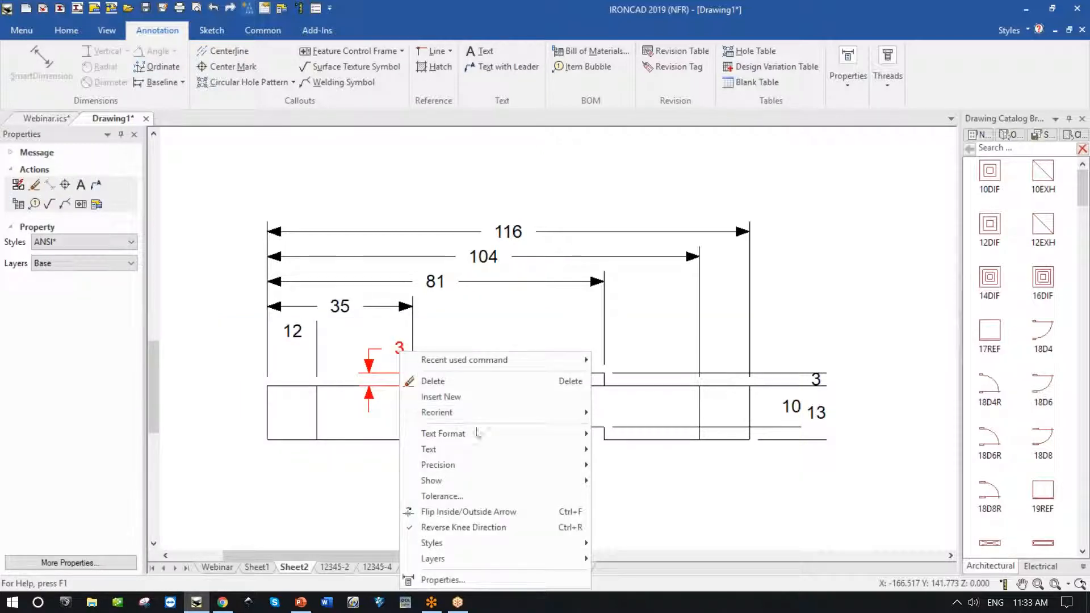
pyautogui.click(466, 528)
pyautogui.moveTo(354, 350); pyautogui.dragTo(367, 349)
pyautogui.moveTo(440, 433); pyautogui.dragTo(454, 477)
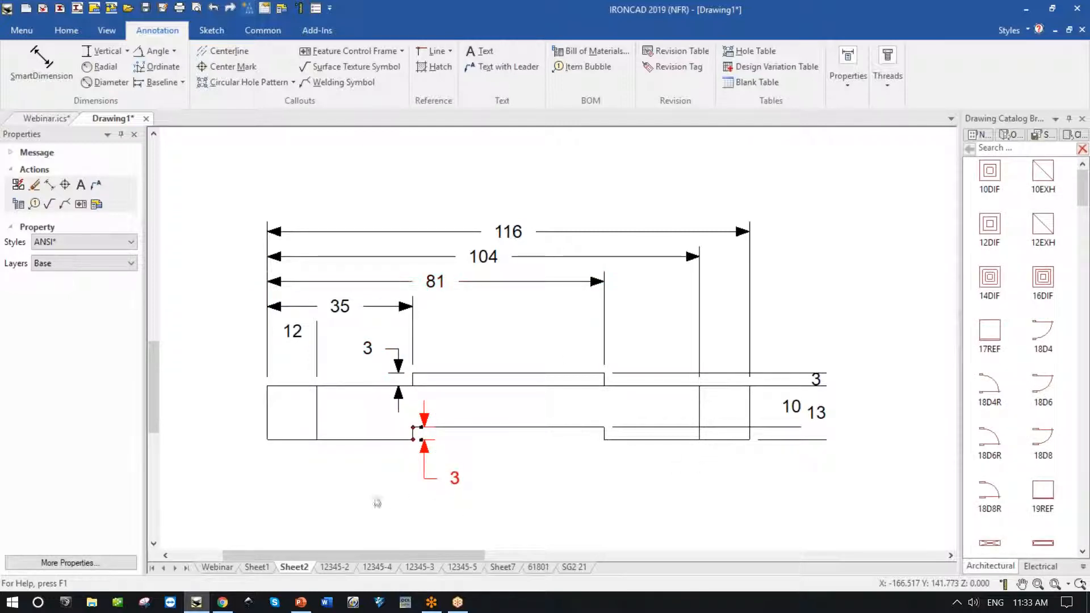
# Step: Review part sheets 12345-2 through 12345-5 and return to the Webinar assembly sheet
pyautogui.click(332, 568)
pyautogui.click(376, 568)
pyautogui.click(406, 568)
pyautogui.click(461, 568)
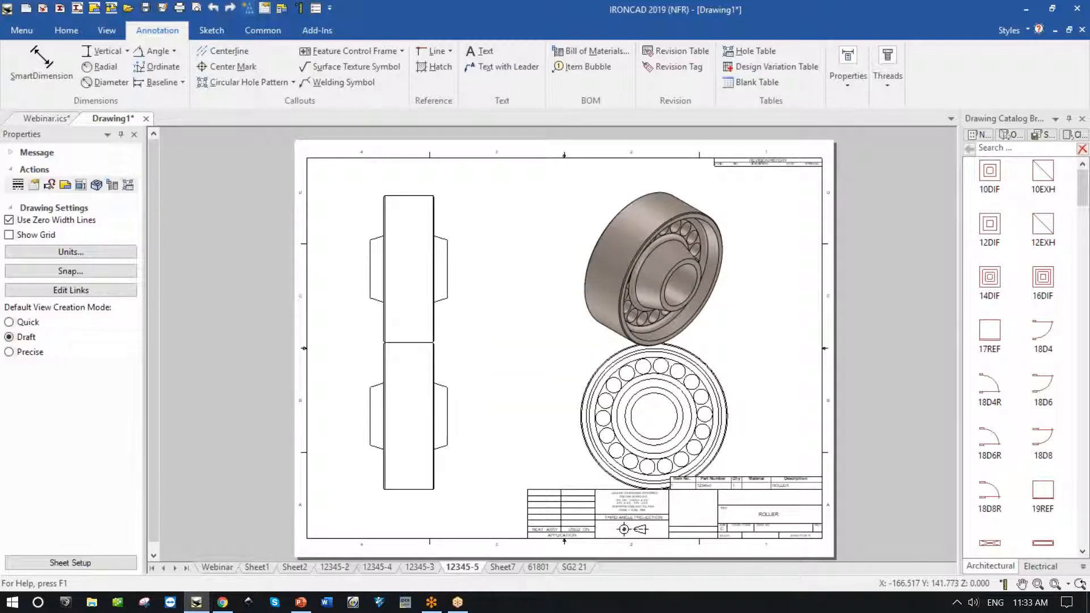
pyautogui.click(215, 568)
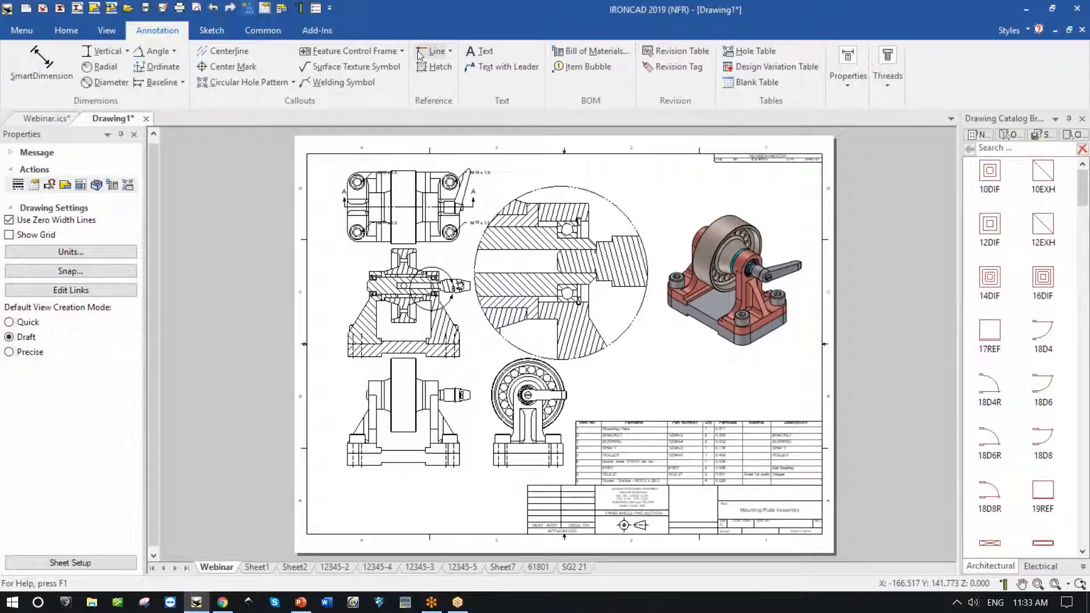
# Step: Return to the Webinar.ics scene, unsuppress the Section Tool, and examine the assembly's cut interior
pyautogui.click(42, 118)
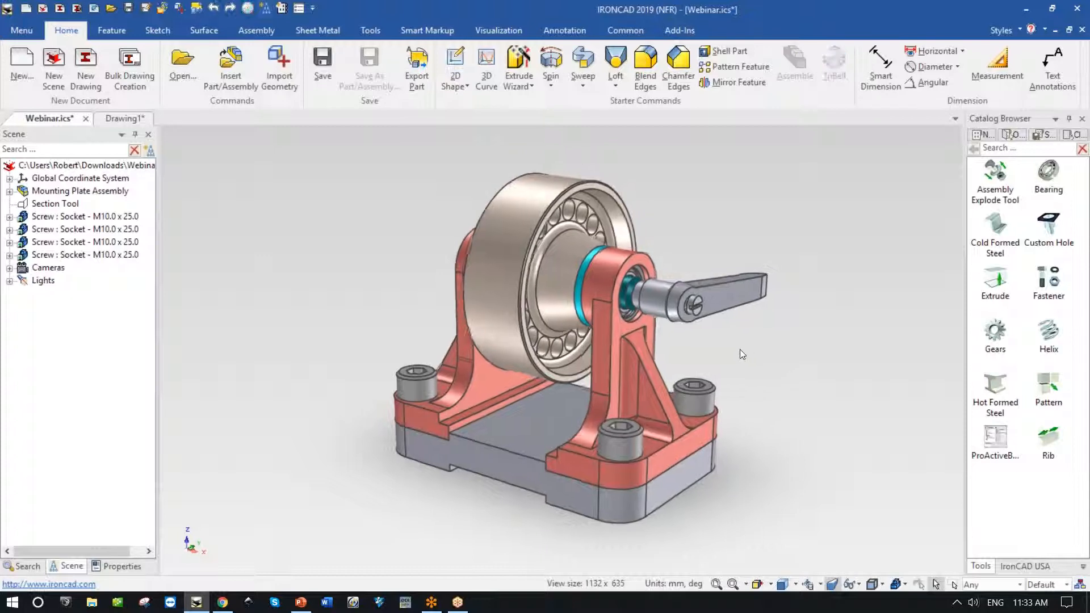
pyautogui.rightClick(45, 207)
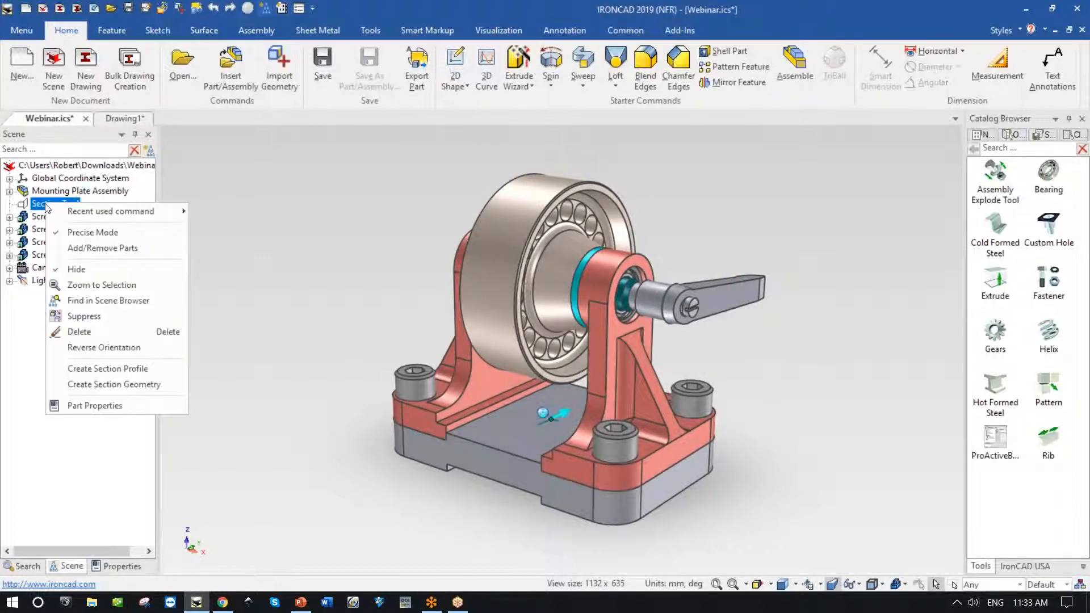
pyautogui.click(89, 316)
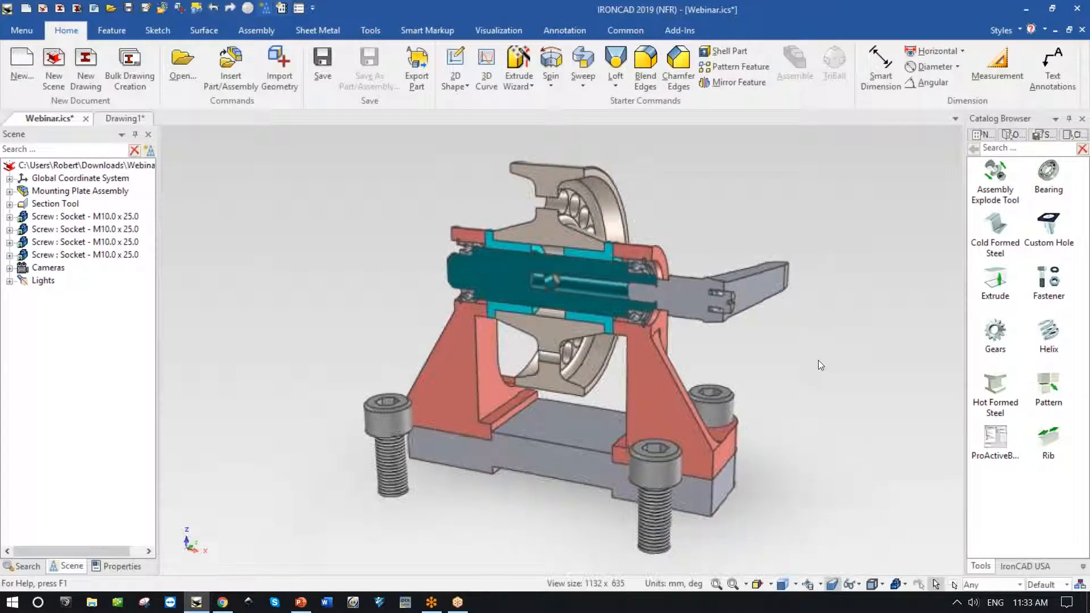
pyautogui.moveTo(469, 291); pyautogui.dragTo(499, 298, button='middle')
pyautogui.scroll(-3, 517, 312)
pyautogui.moveTo(534, 335); pyautogui.dragTo(441, 448, button='middle')
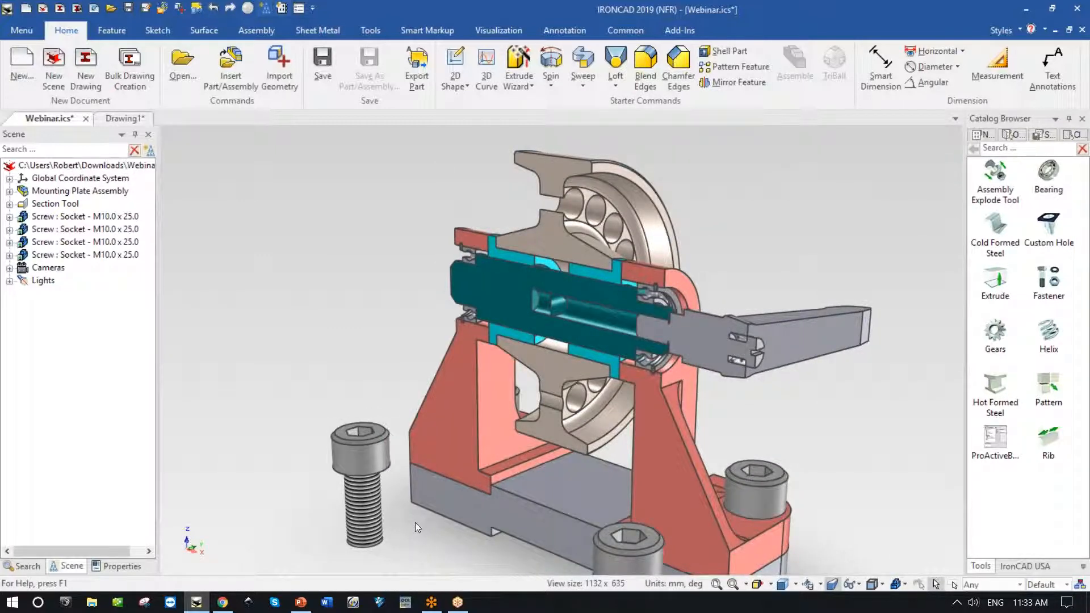
pyautogui.moveTo(416, 526); pyautogui.dragTo(427, 523, button='middle')
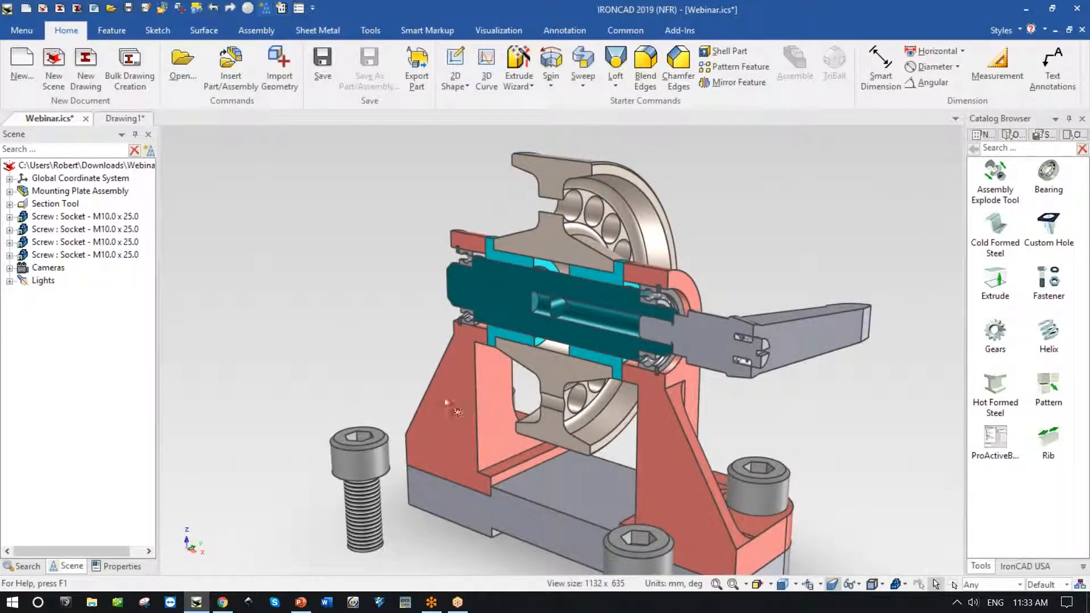
# Step: Switch to the PowerPoint webinar presentation and start the slide show from the current Drag & Drop Modeling slide
pyautogui.click(301, 605)
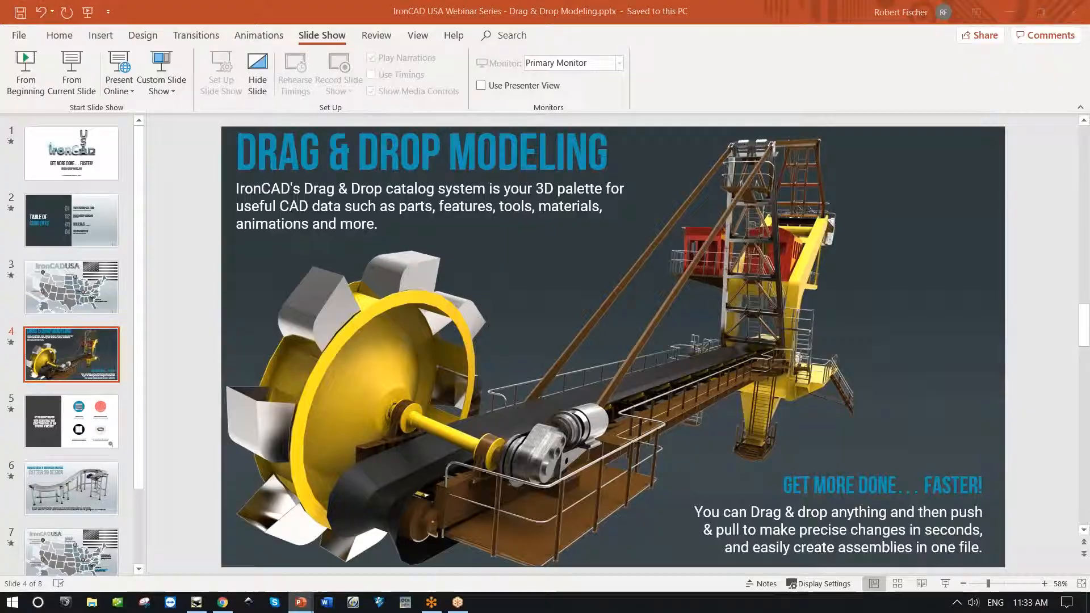
pyautogui.hotkey('shift', 'F5')
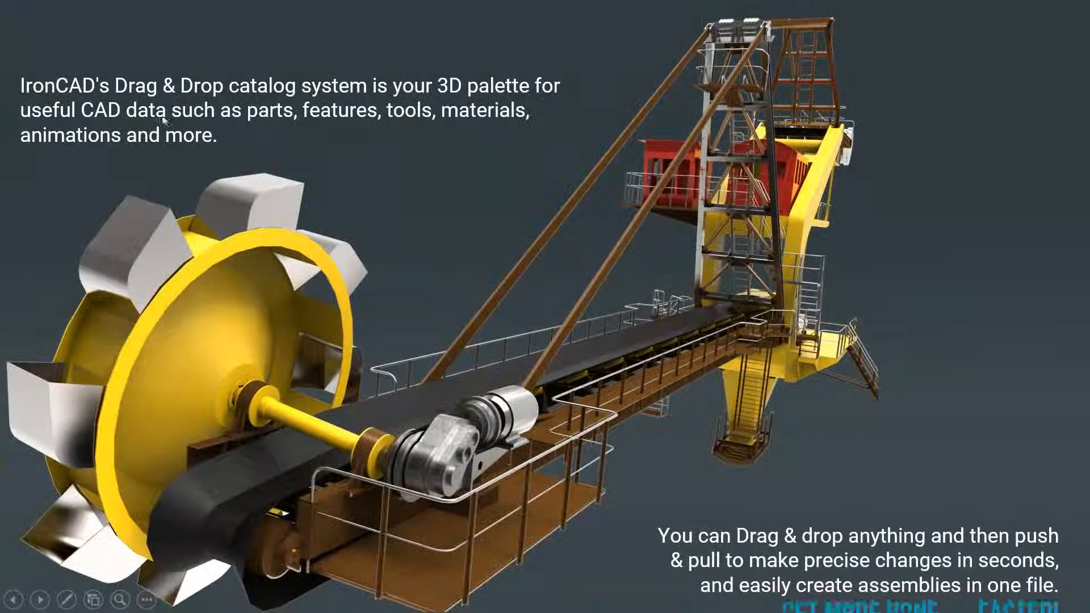